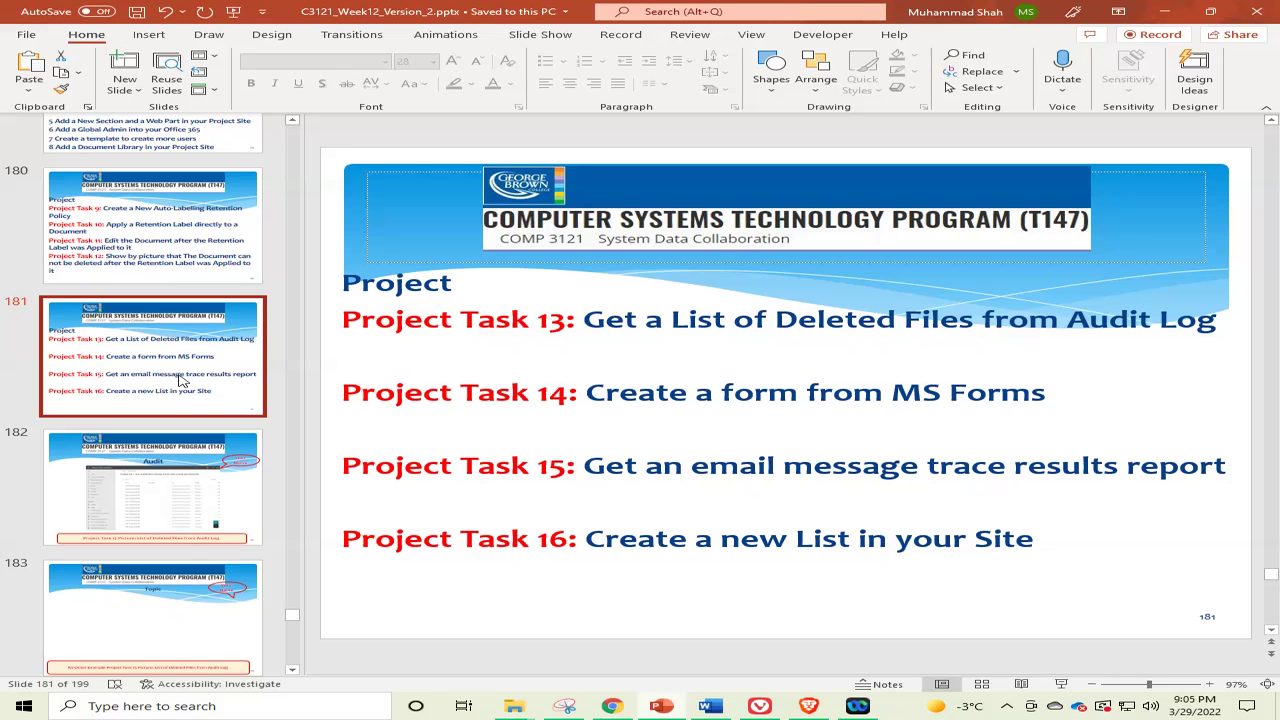
Step: View the Project Task 13 Audit slide and switch to the Vivaldi browser window with the Microsoft 365 pages
scroll(181, 379, "down", 1)
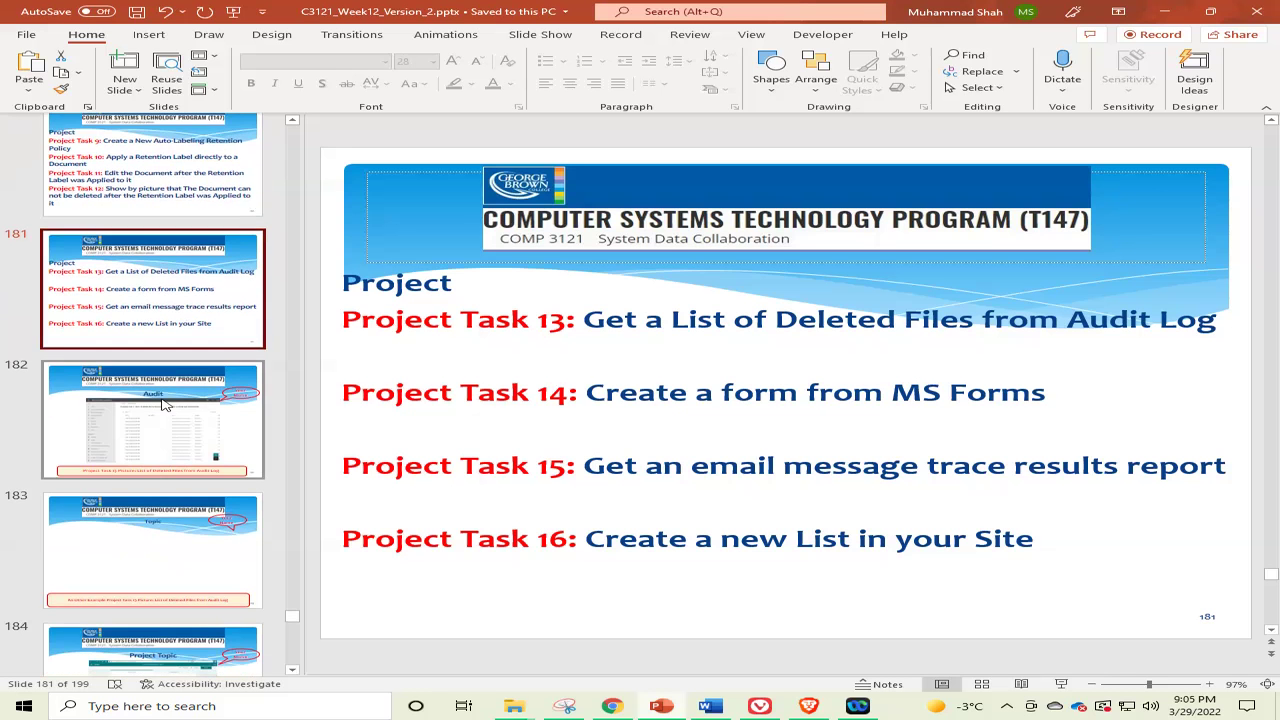
left_click(147, 425)
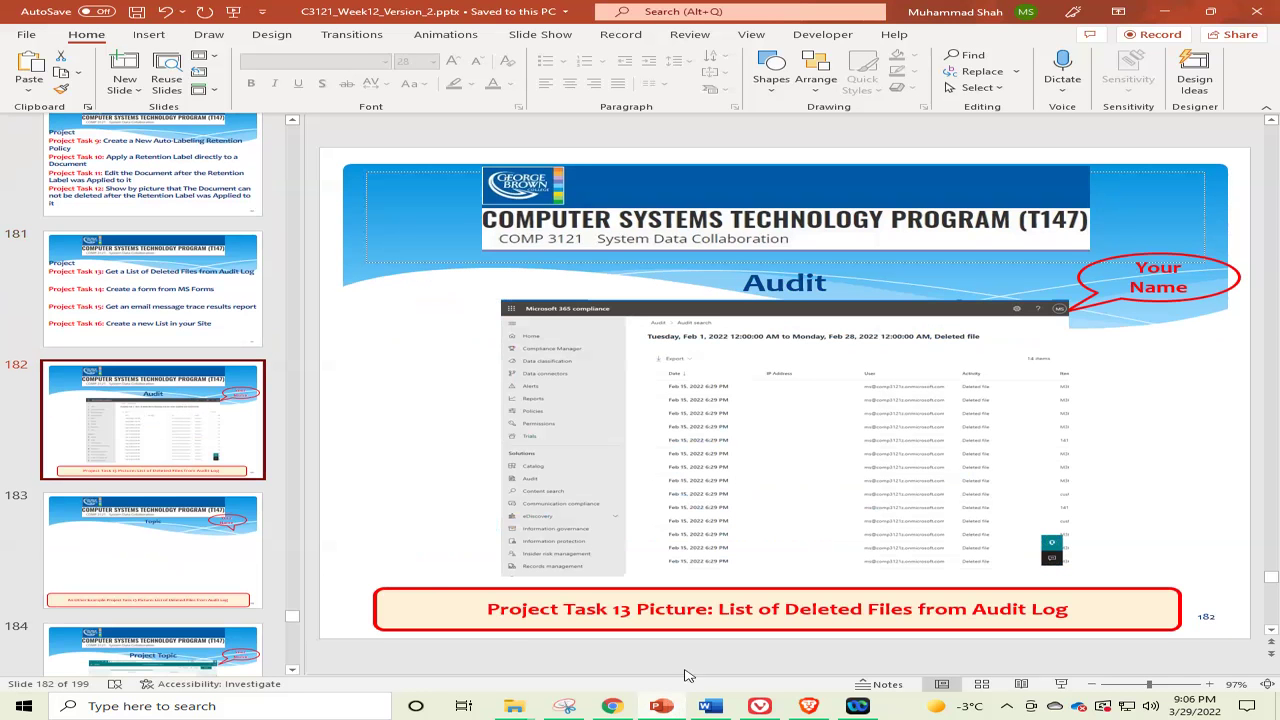
left_click(657, 707)
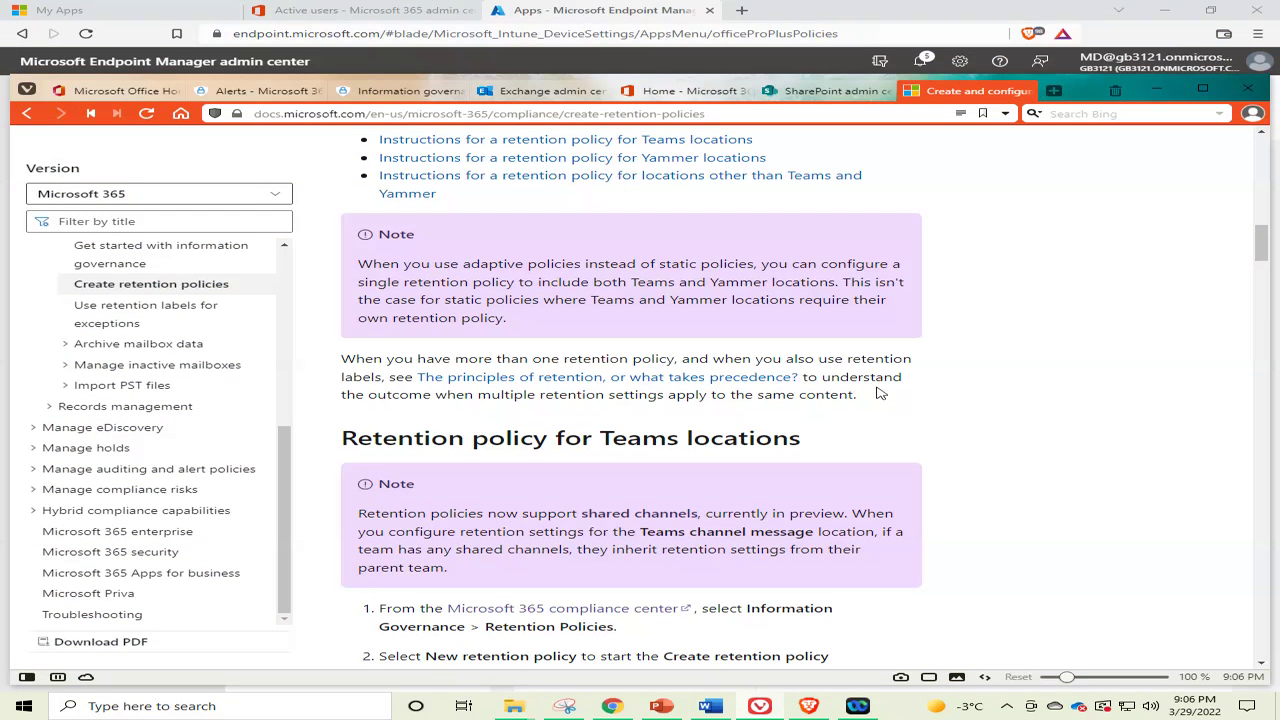
left_click(808, 708)
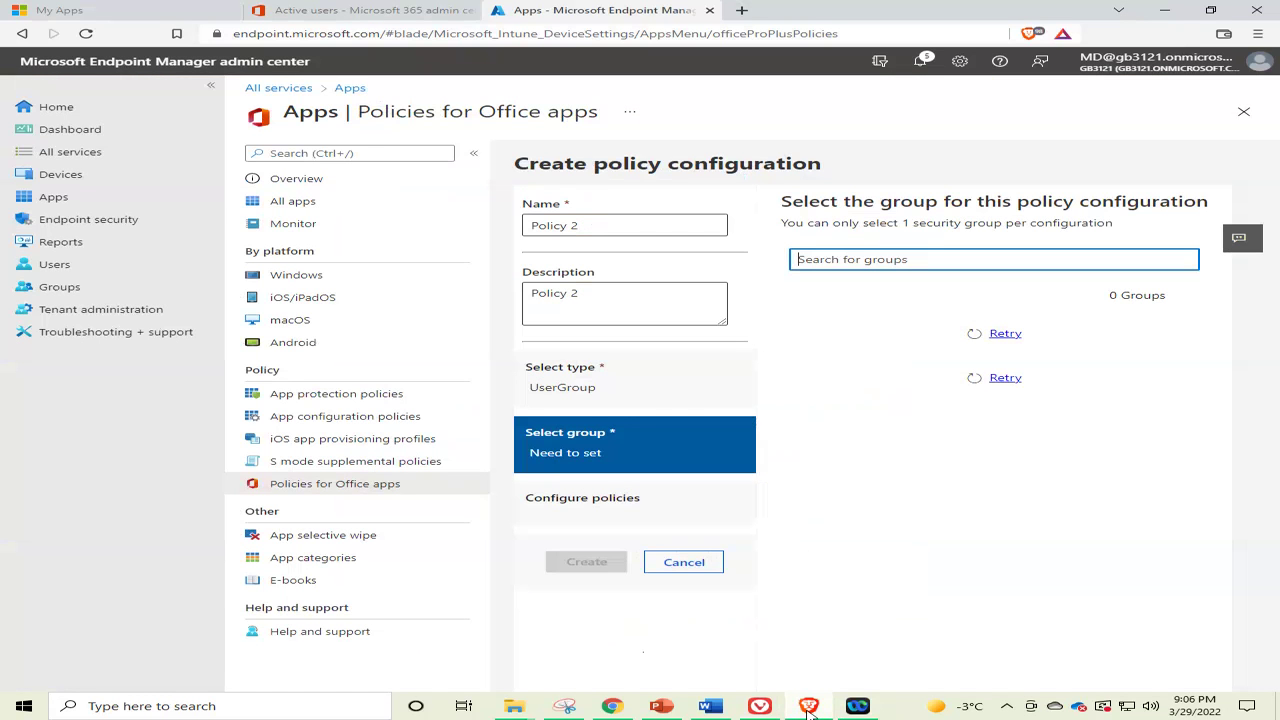
left_click(808, 708)
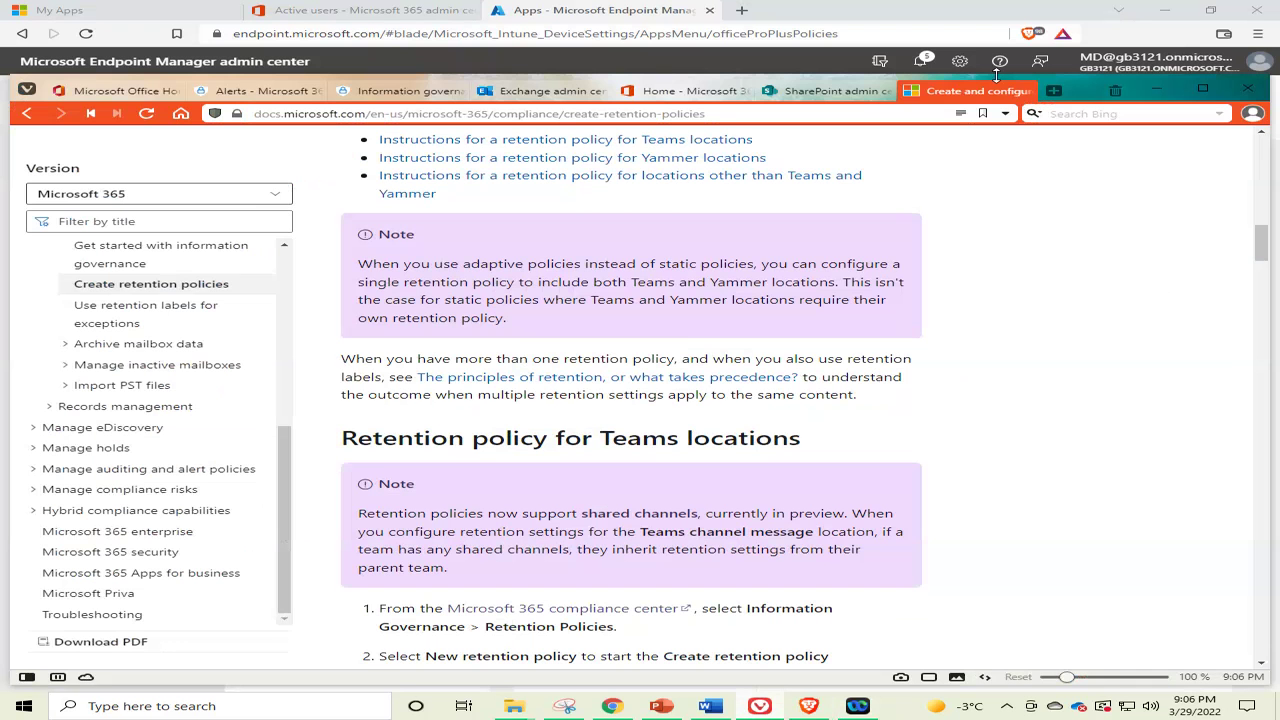
Step: Close the retention policy documentation page and finish the completed adaptive scope wizard in Information governance
left_click(1022, 92)
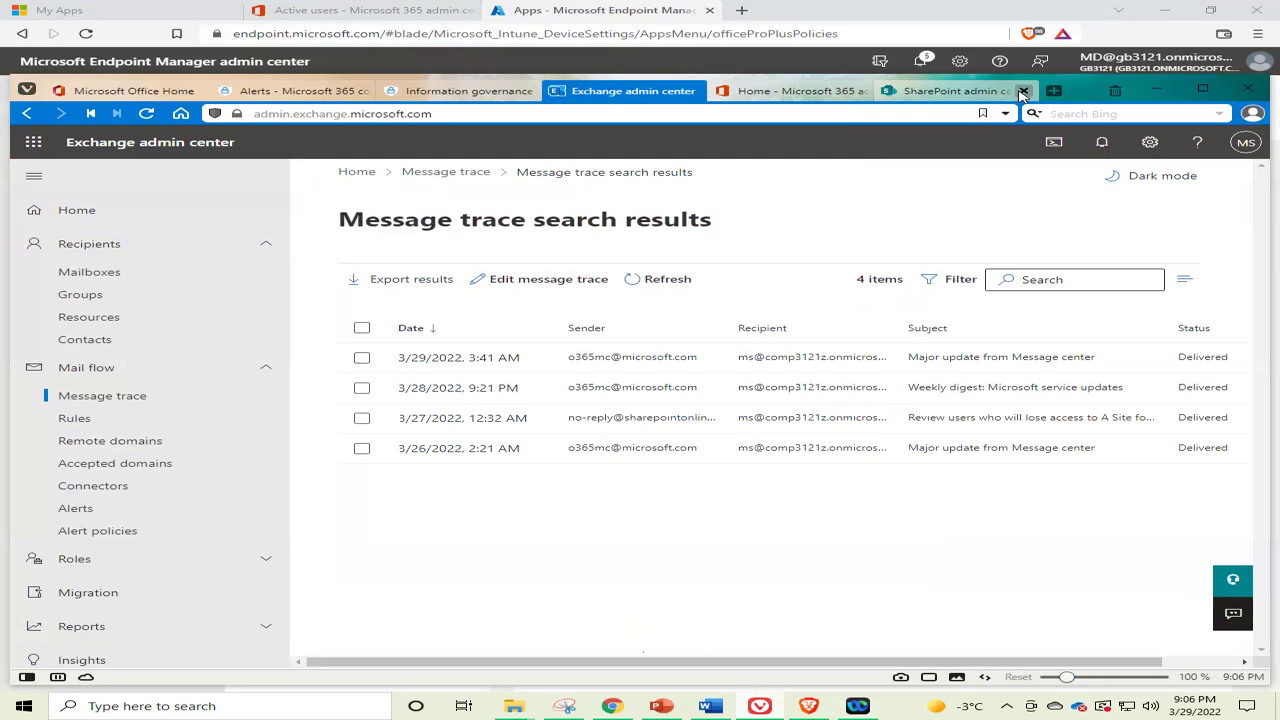
left_click(947, 90)
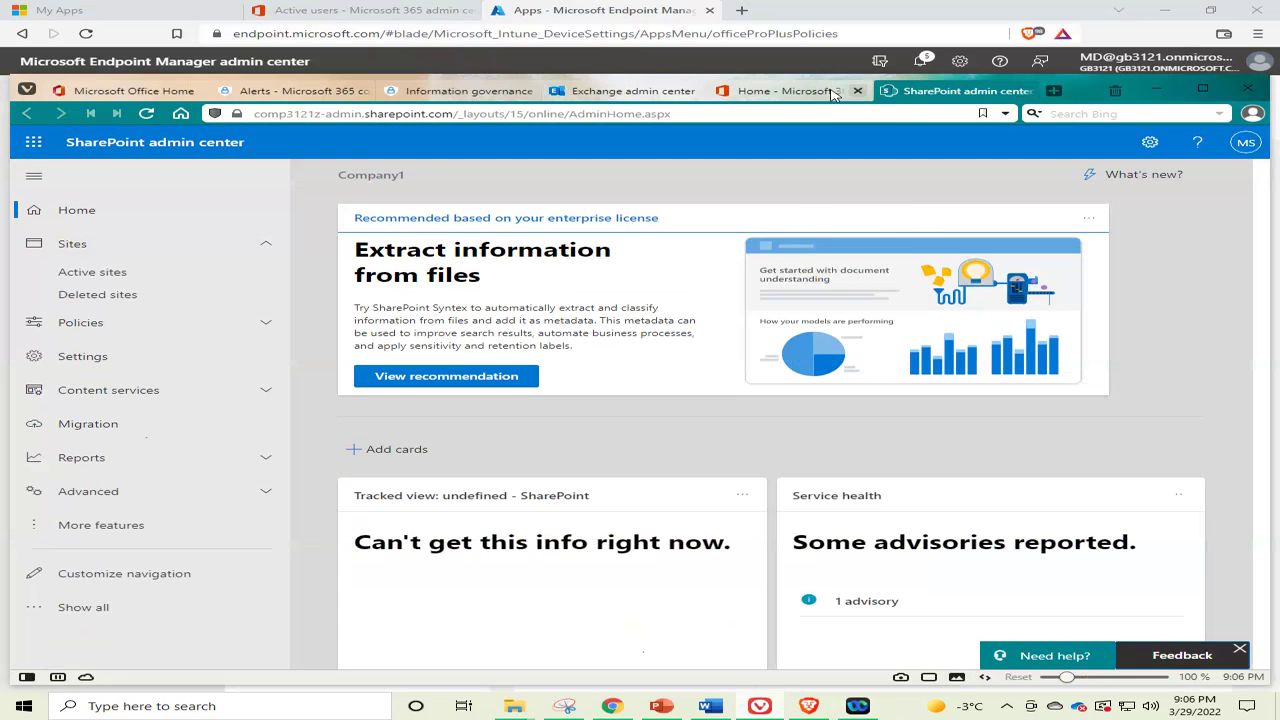
left_click(790, 90)
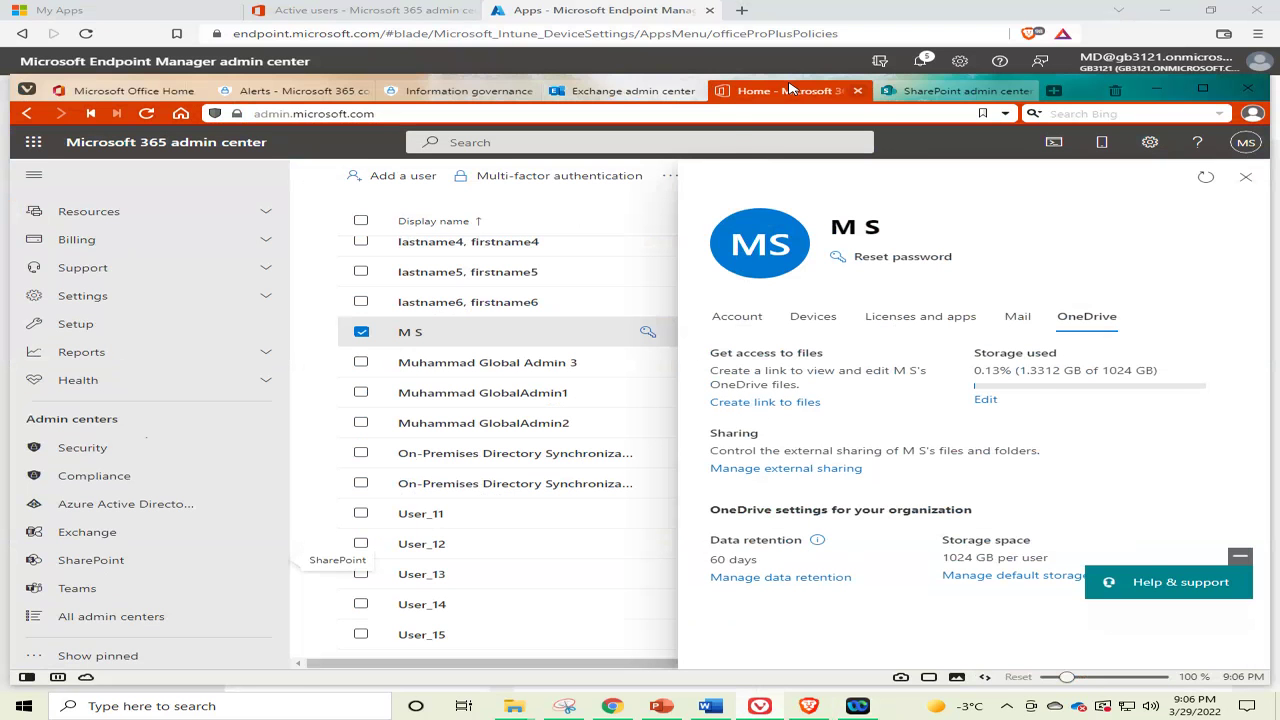
left_click(600, 90)
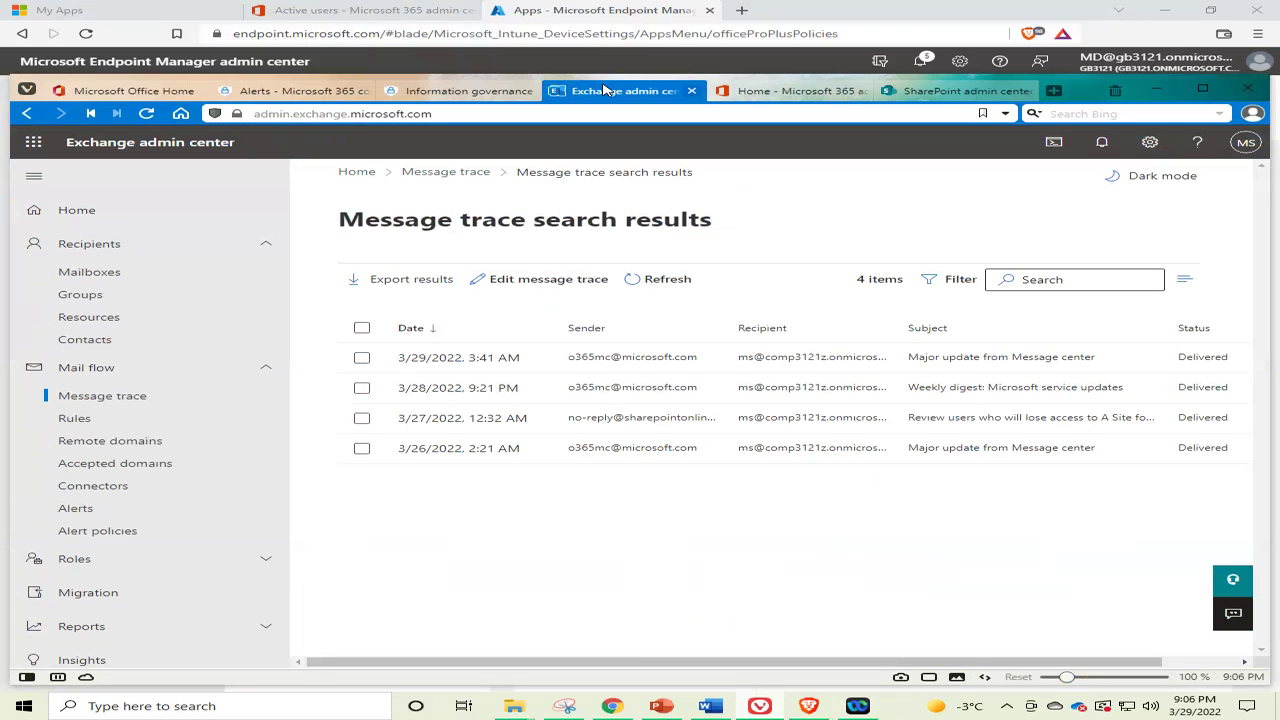
left_click(455, 90)
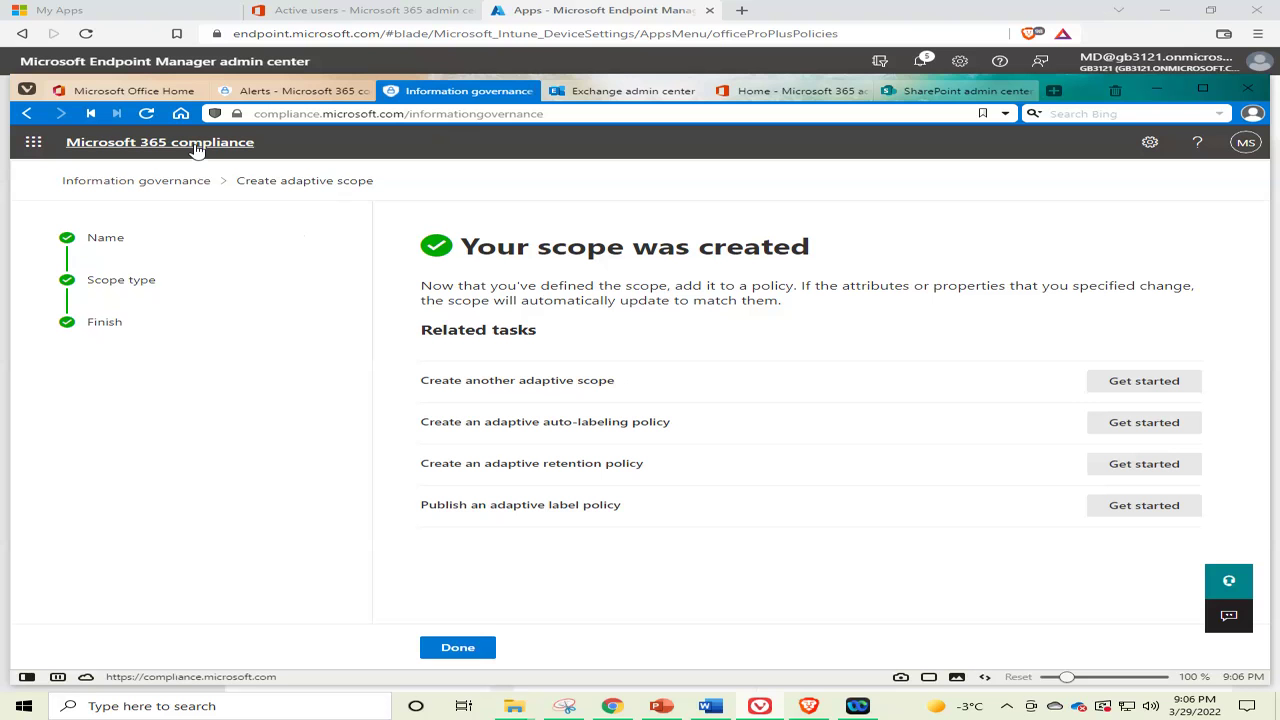
left_click(457, 648)
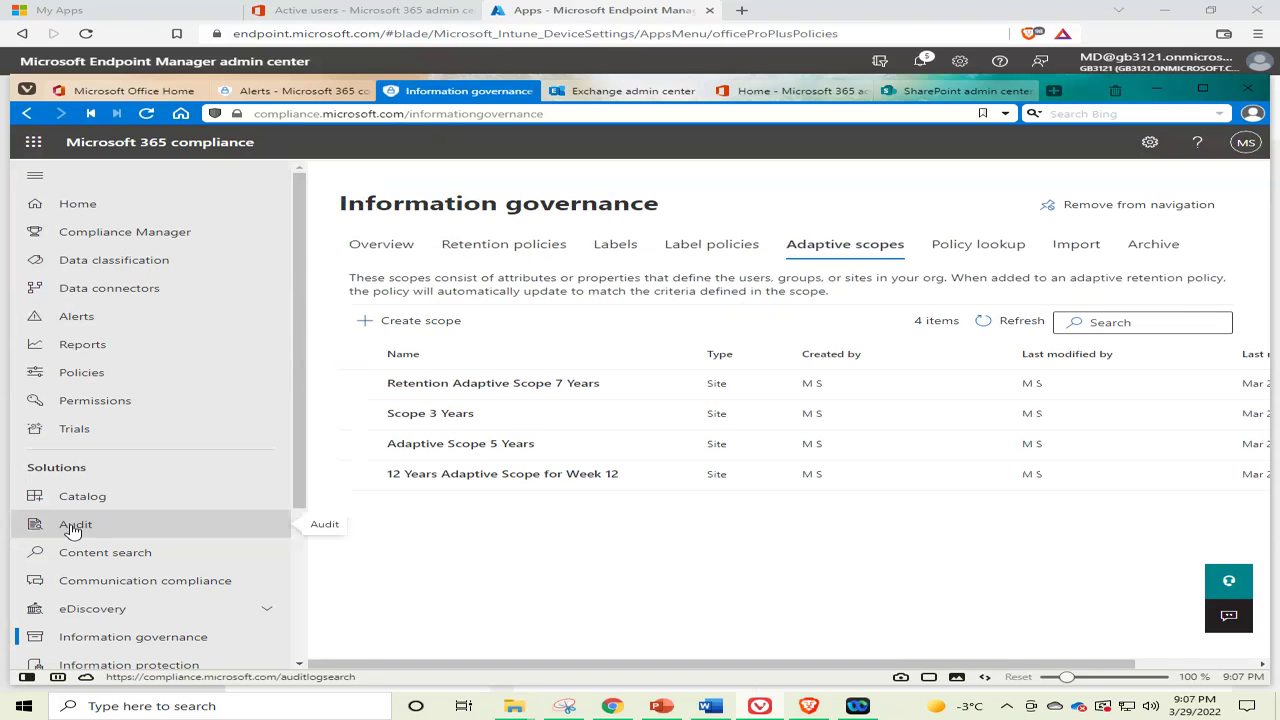
Step: Open the Compliance center from the app launcher on the Microsoft Office Home page
left_click(58, 88)
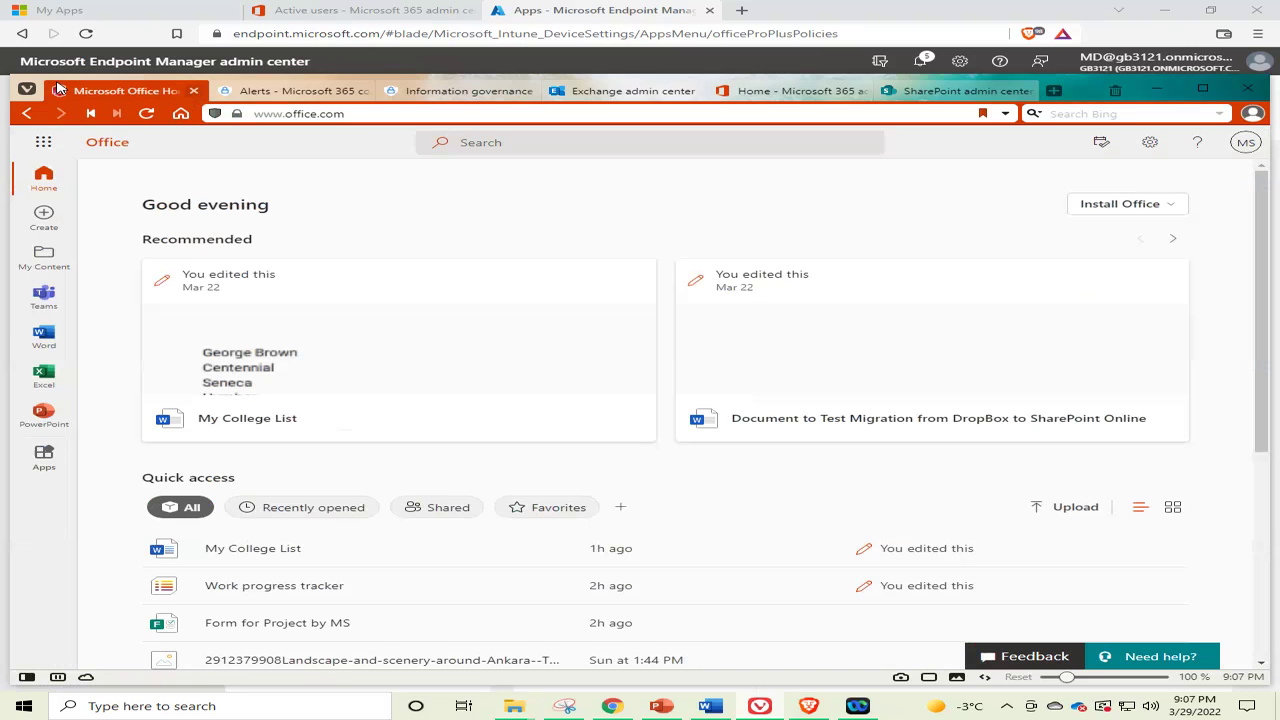
left_click(37, 145)
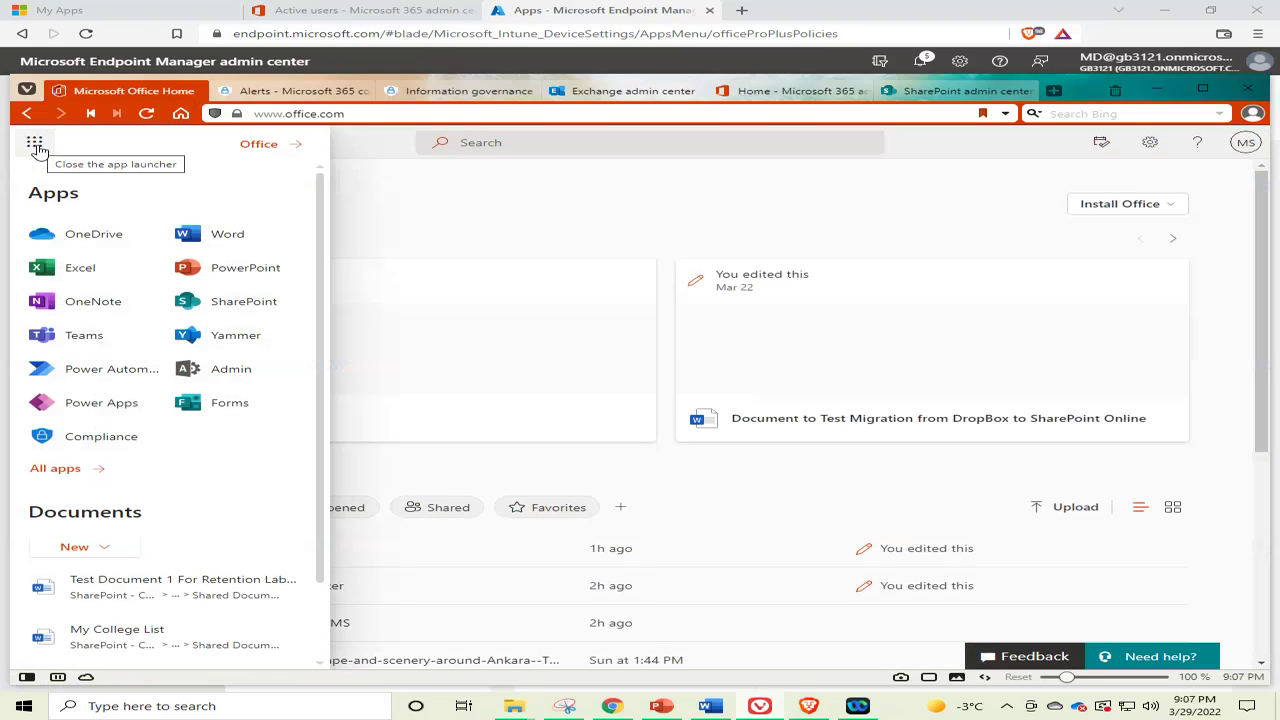
left_click(99, 437)
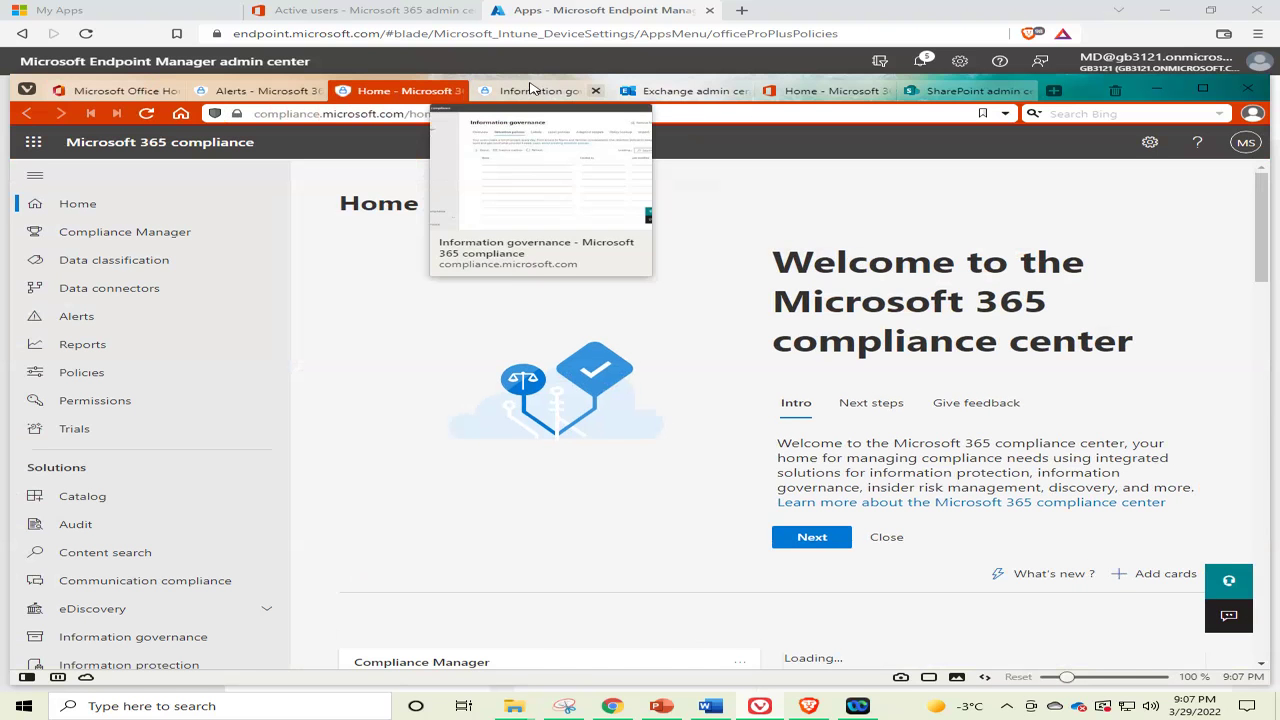
Step: Close the old Information governance page and open the Audit solution in the new compliance center page
left_click(533, 91)
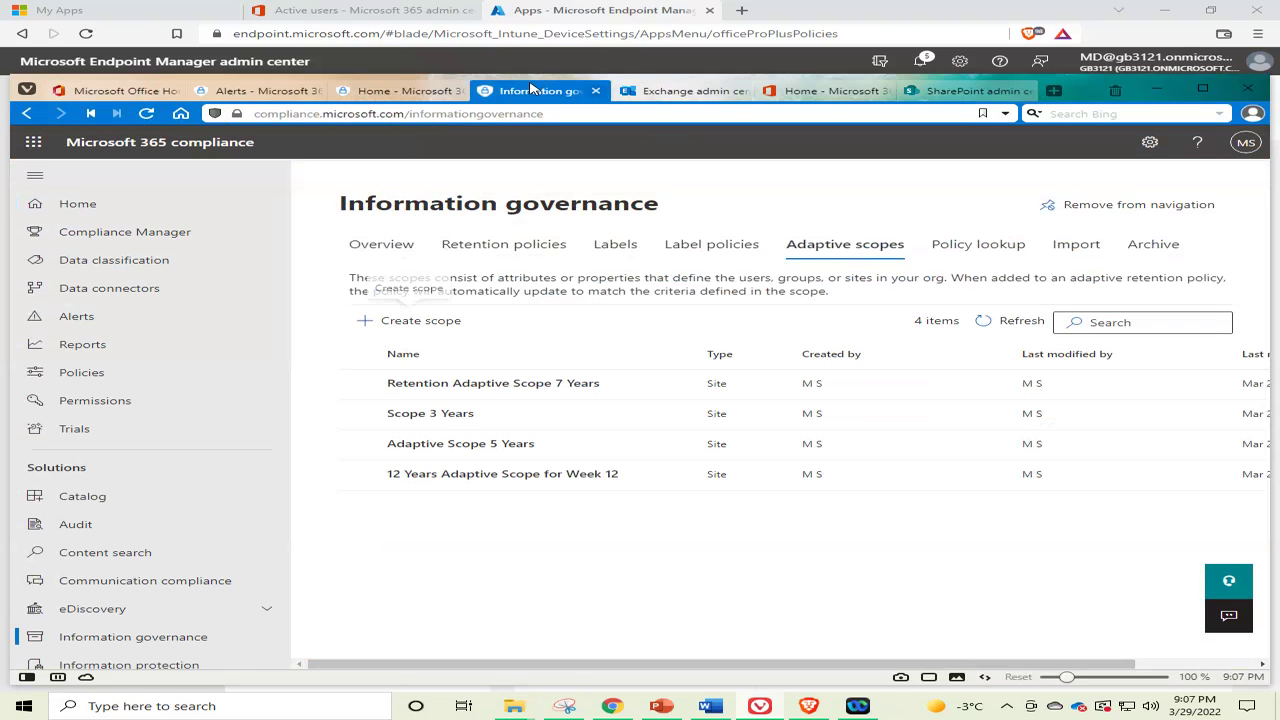
left_click(608, 91)
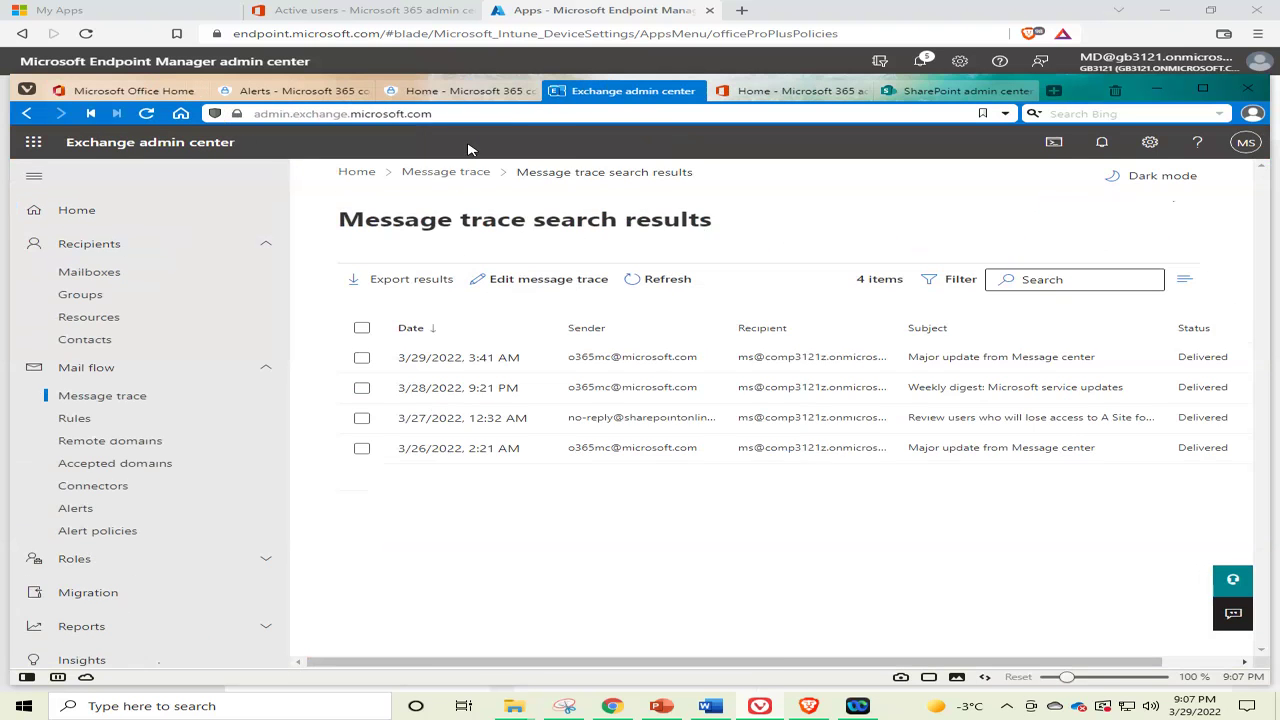
left_click(404, 90)
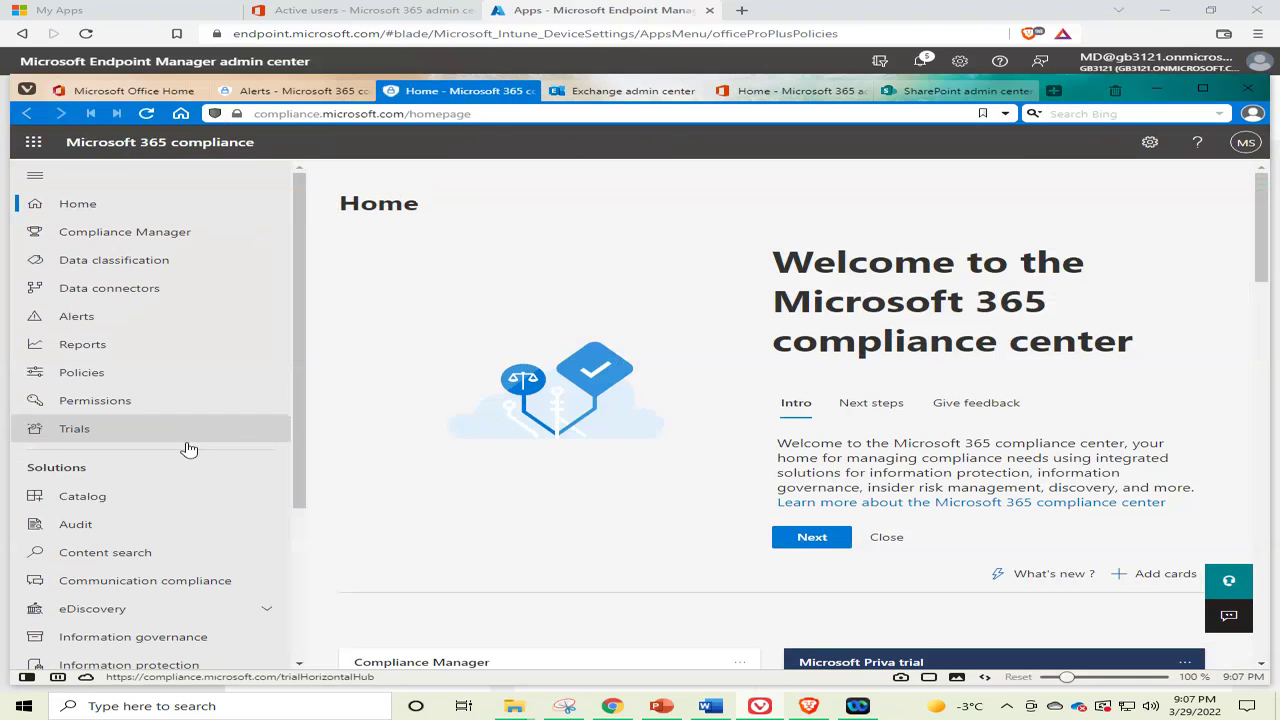
left_click(64, 527)
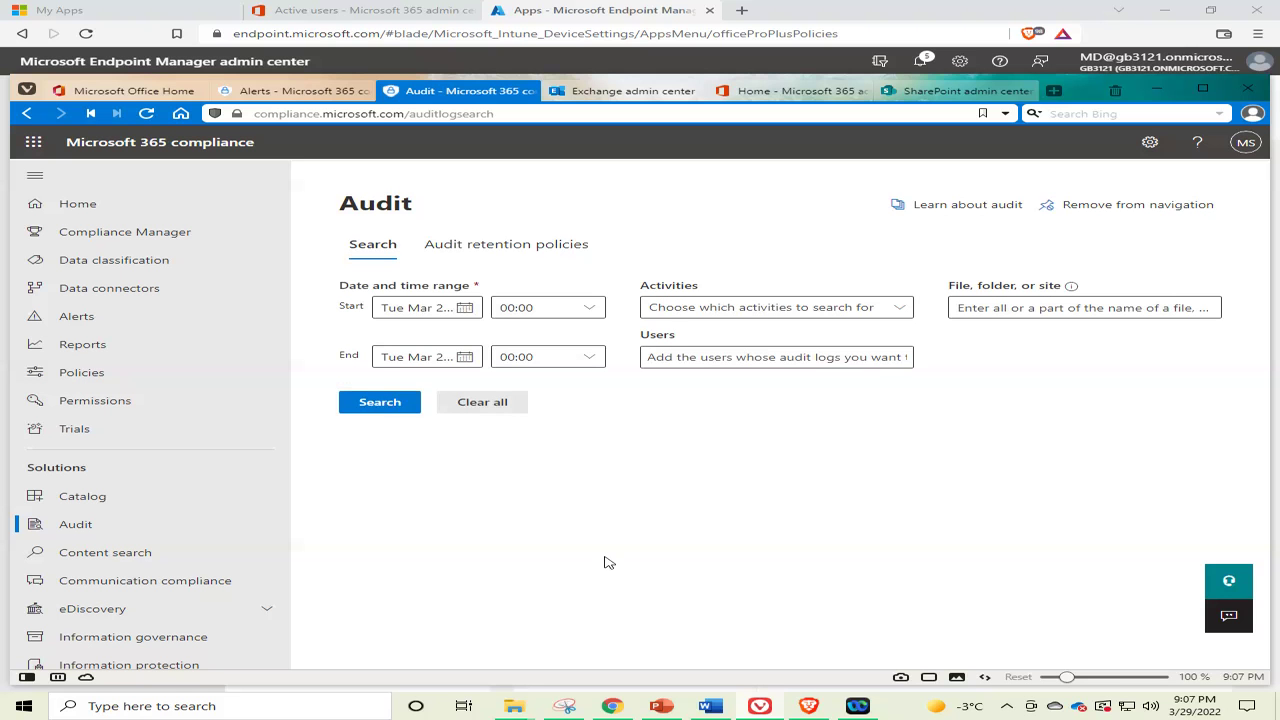
Step: Review the slide listing Project Tasks 13 to 16 in PowerPoint and return to the Audit page in Vivaldi
left_click(661, 706)
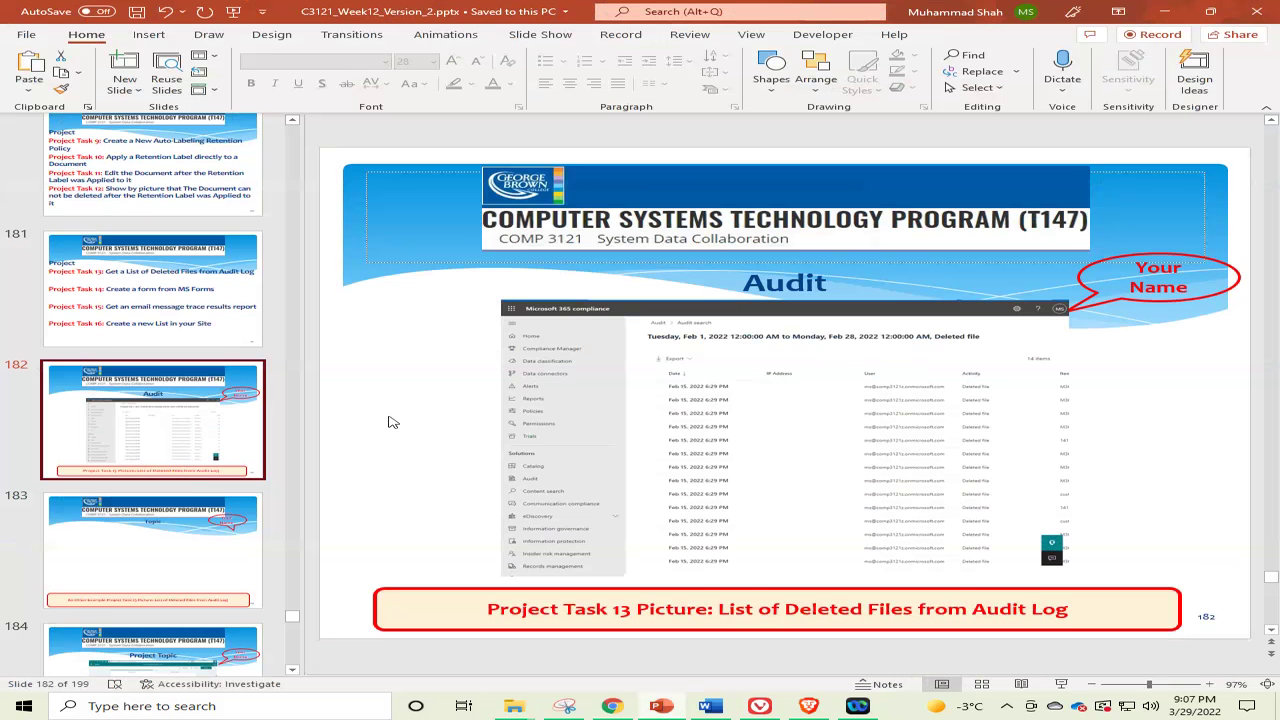
left_click(154, 290)
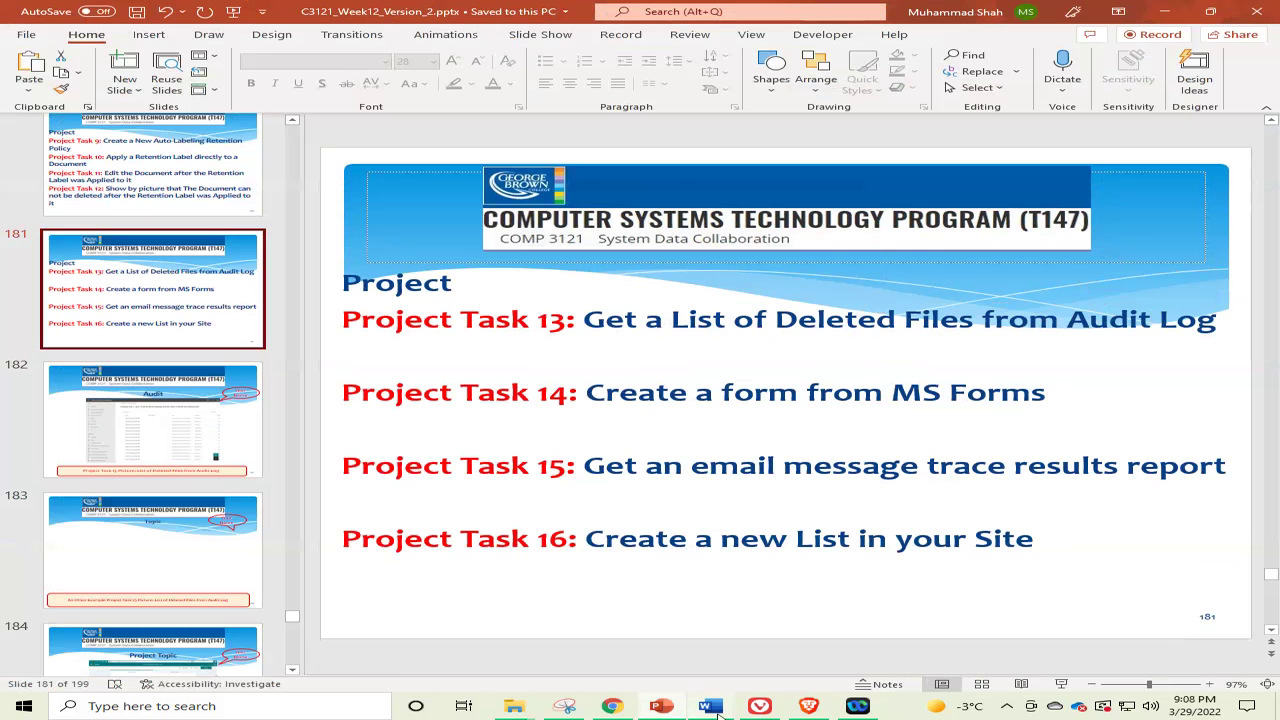
left_click(760, 706)
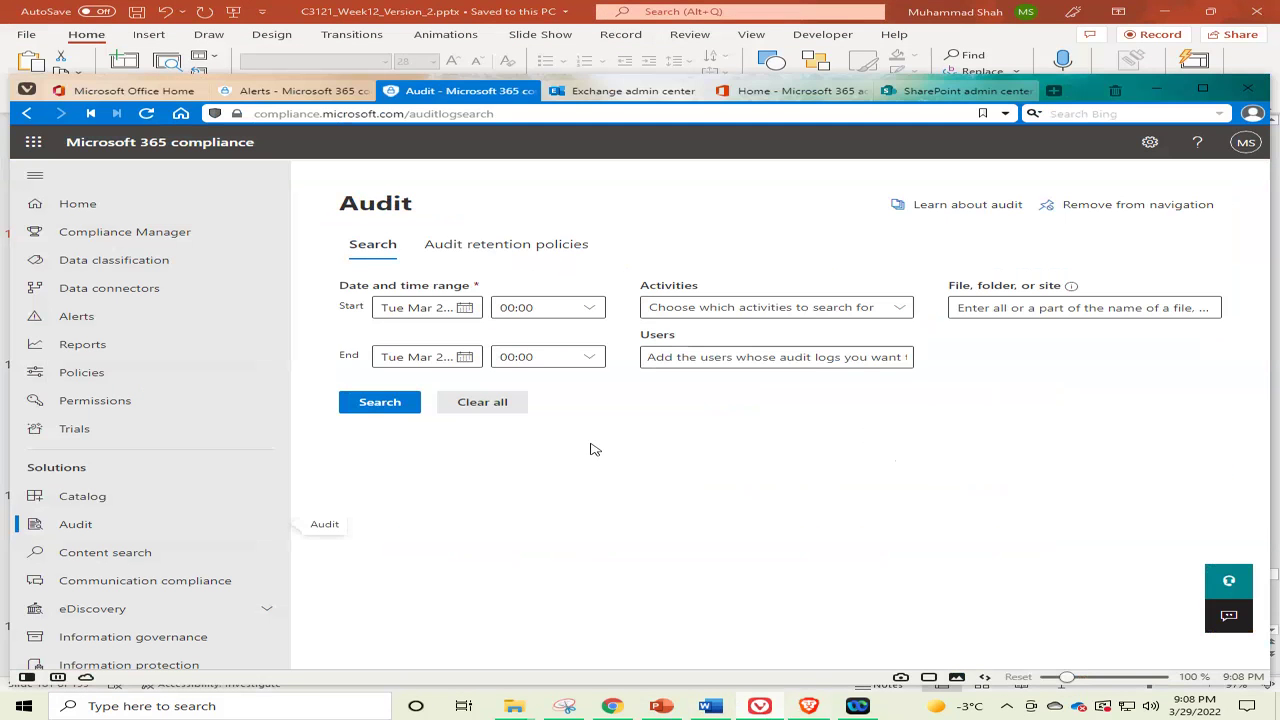
Step: Set the audit search date range from February 1, 2022 to February 28, 2022
left_click(467, 309)
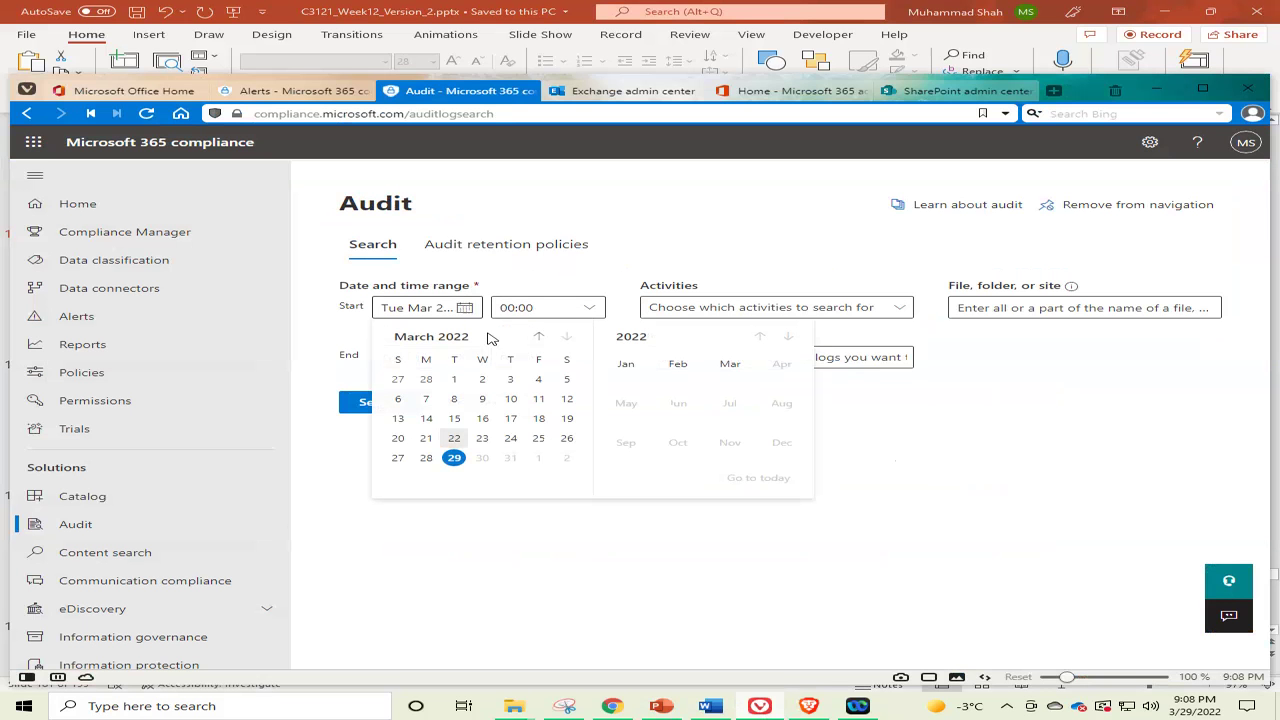
left_click(539, 337)
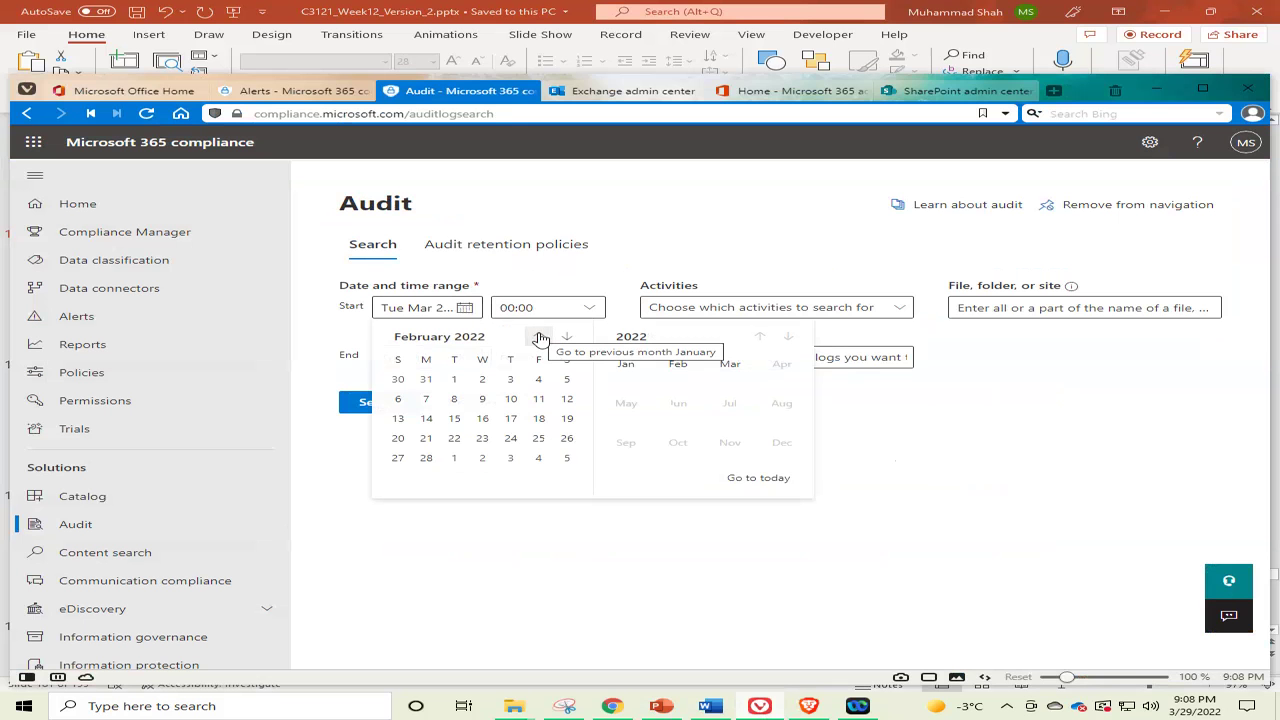
left_click(455, 381)
left_click(465, 357)
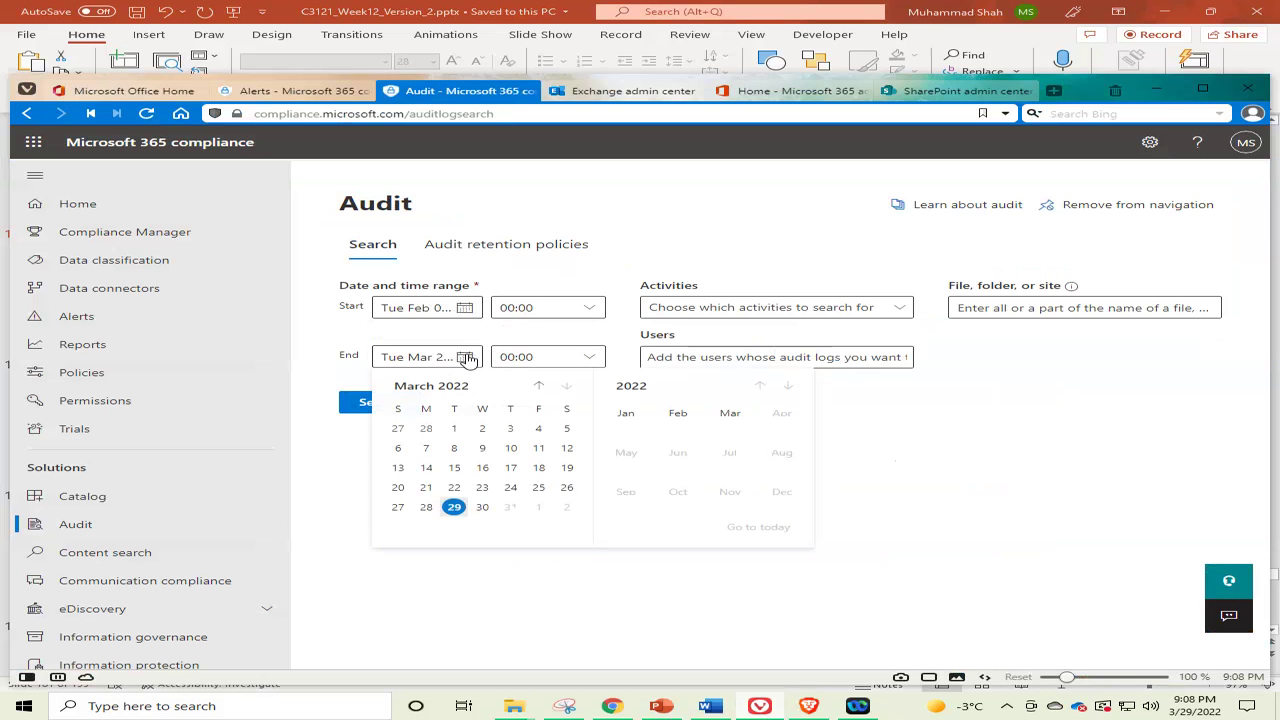
left_click(540, 387)
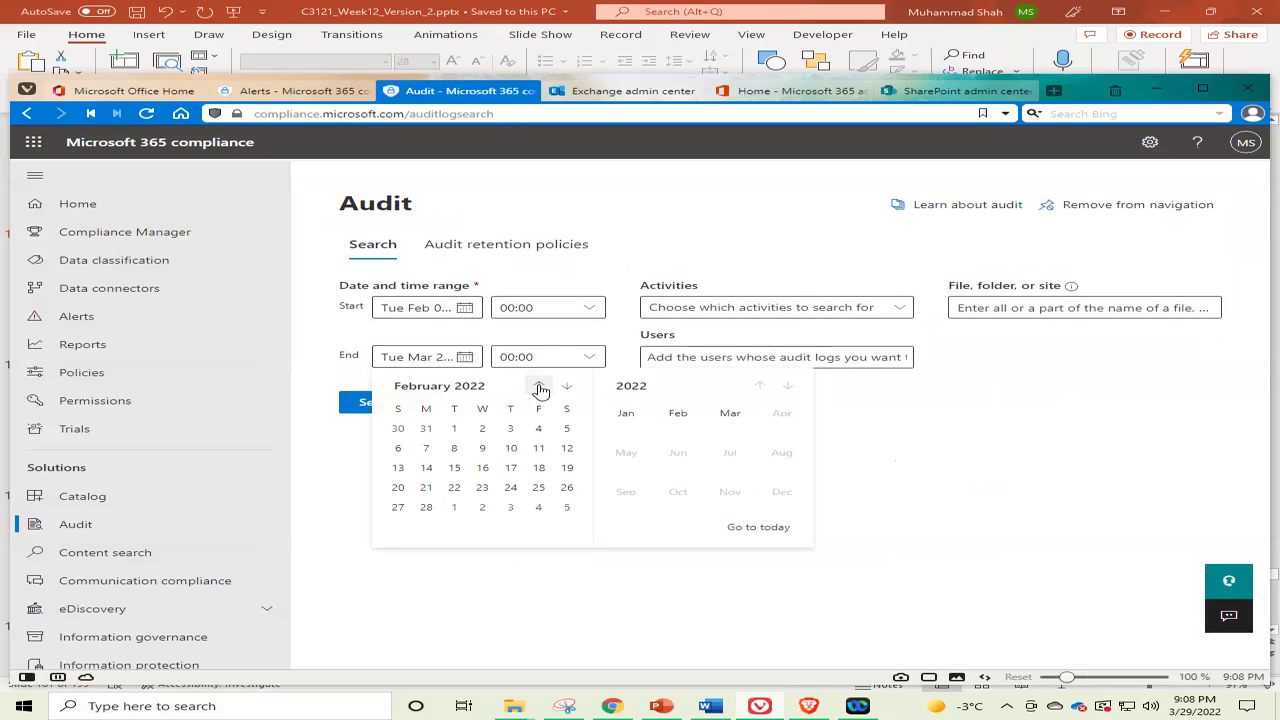
left_click(426, 507)
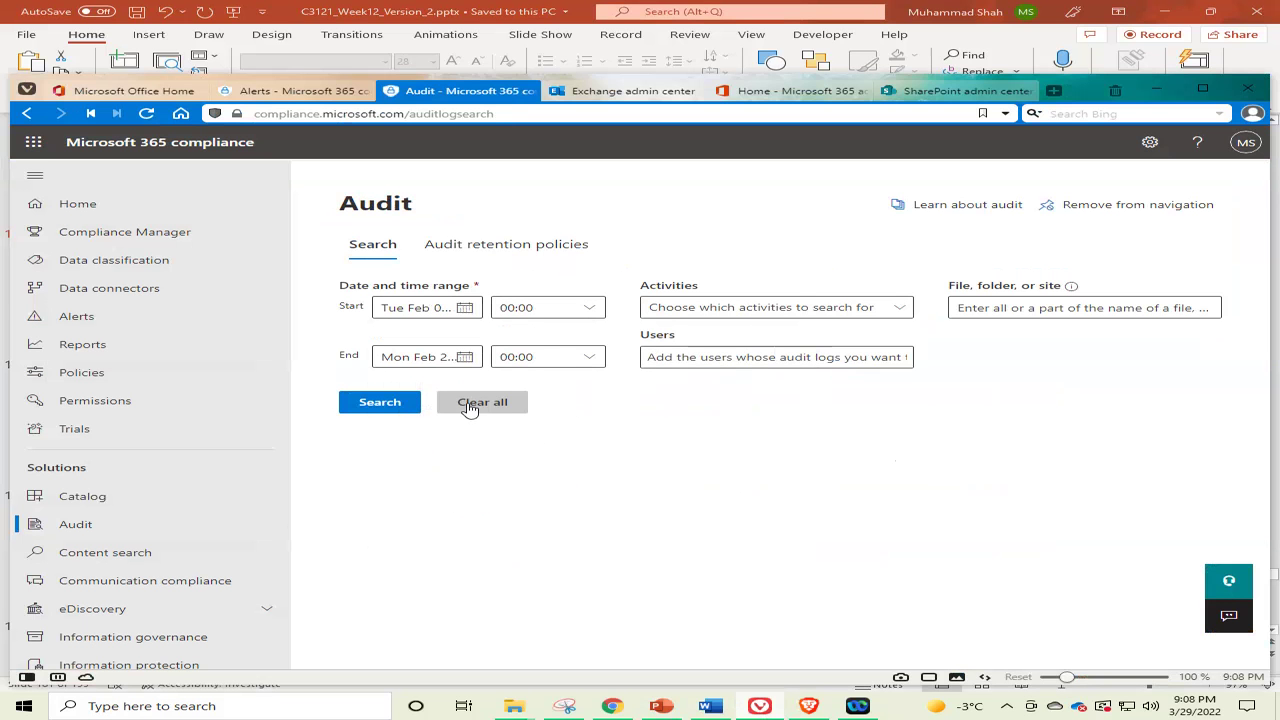
Step: Restrict the audit search to the Deleted file activity and run it
left_click(765, 309)
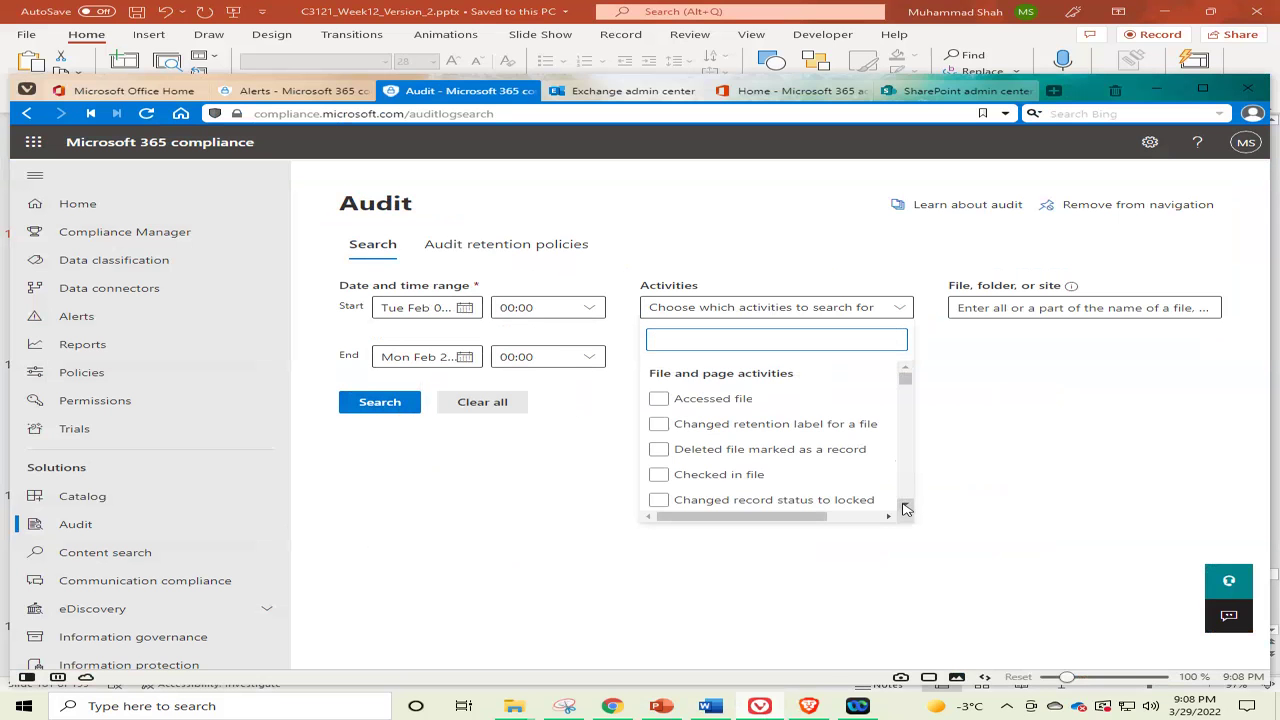
scroll(905, 509, "down", 5)
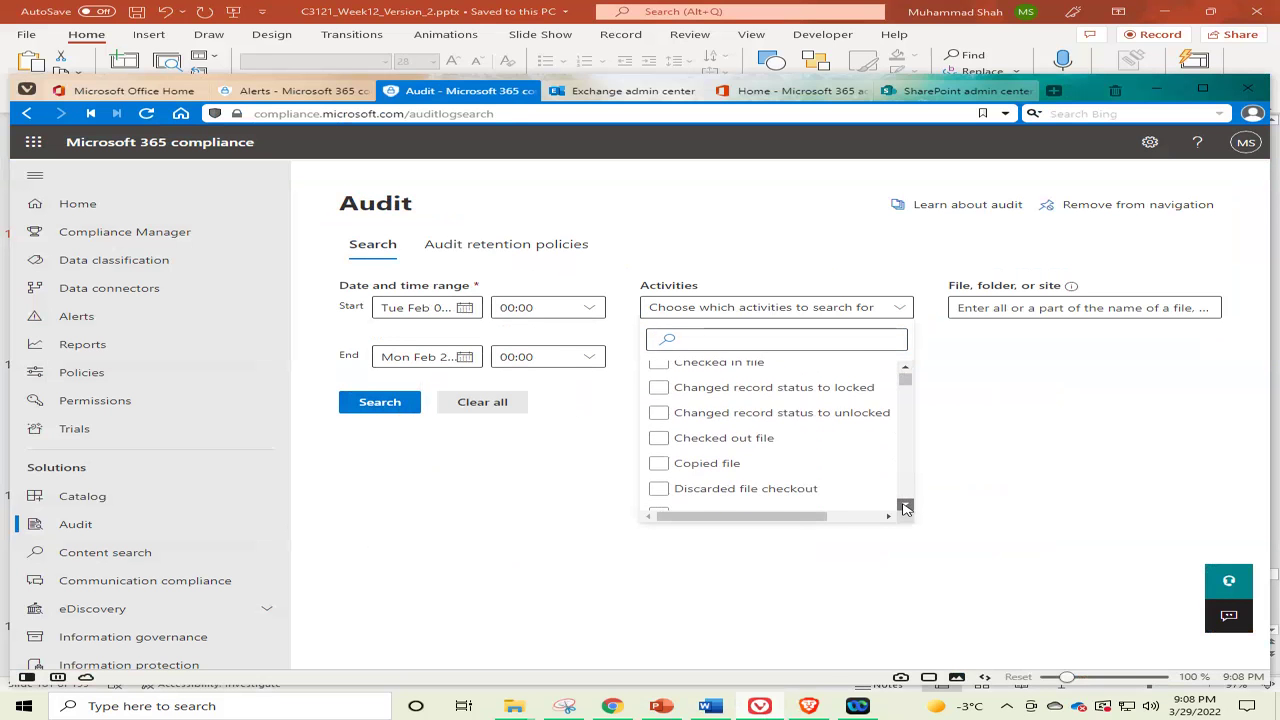
scroll(905, 509, "down", 2)
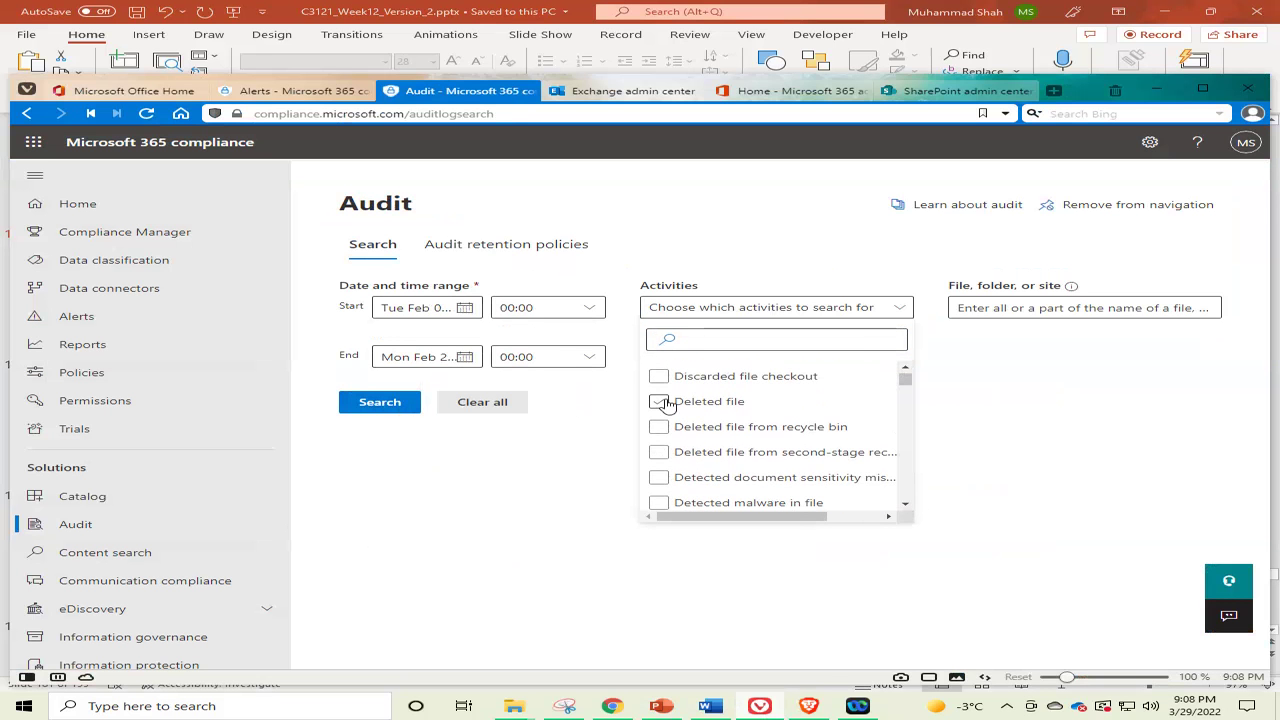
left_click(662, 402)
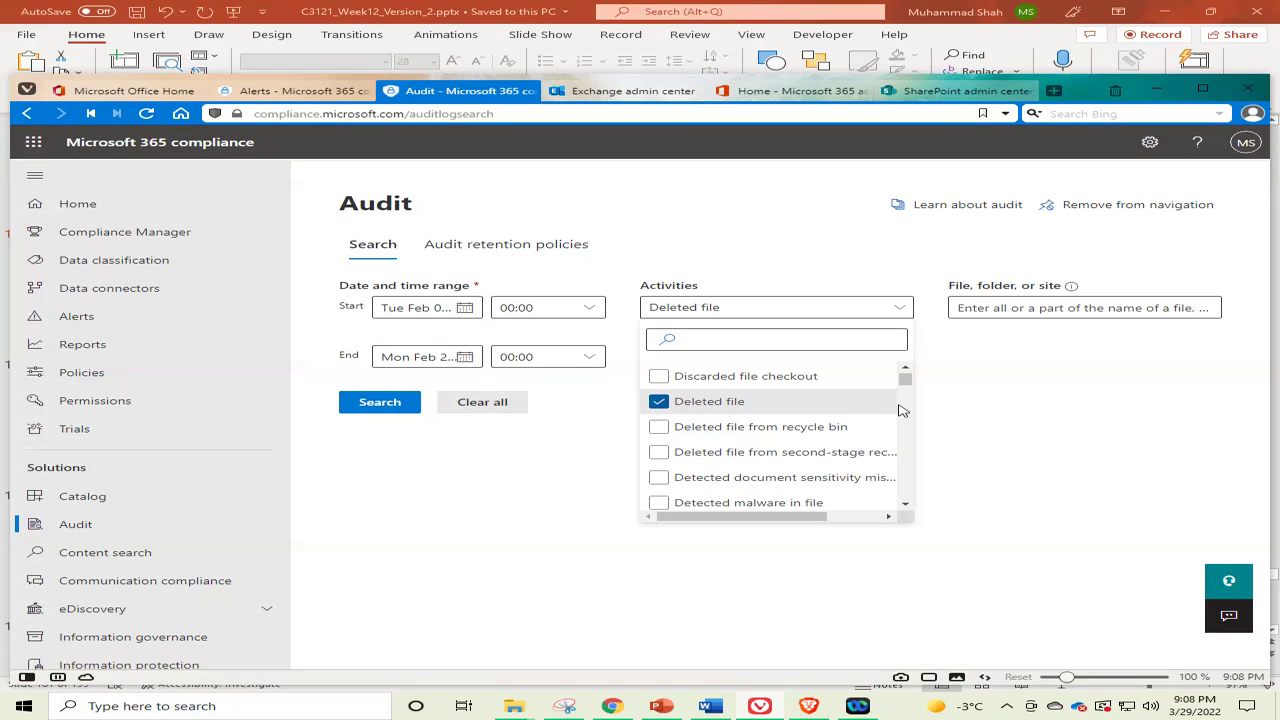
left_click(951, 403)
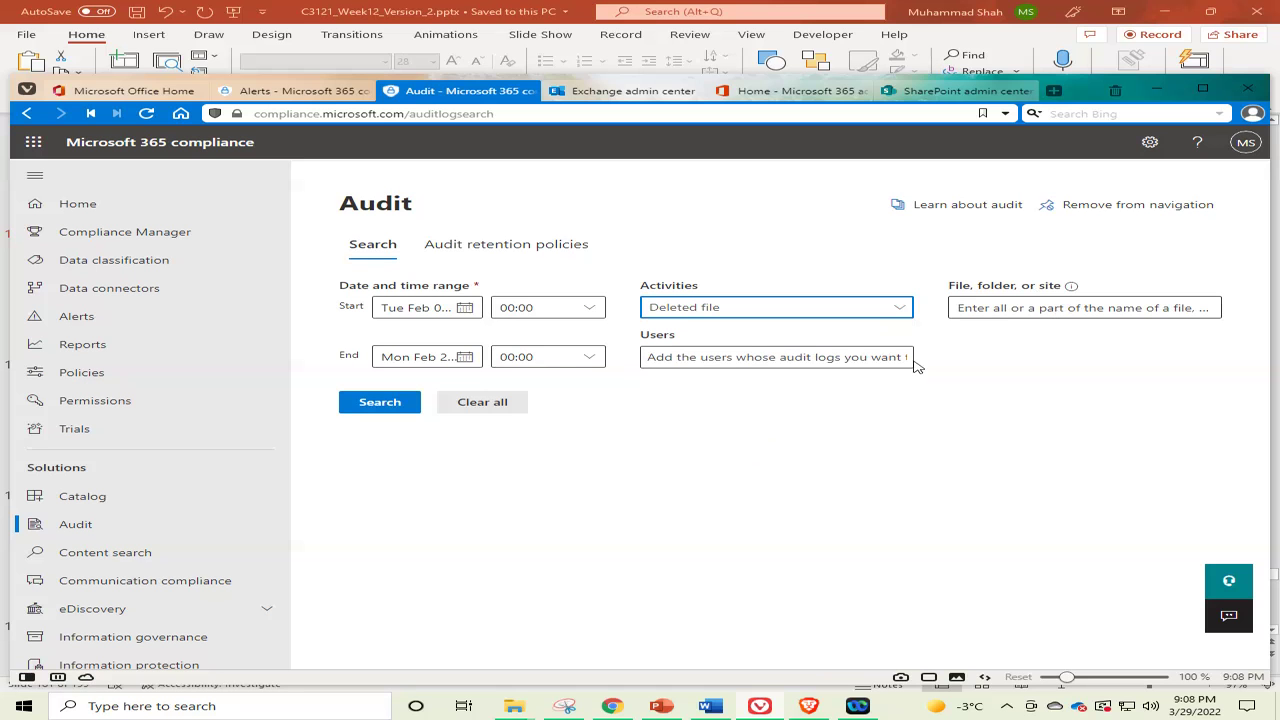
left_click(375, 403)
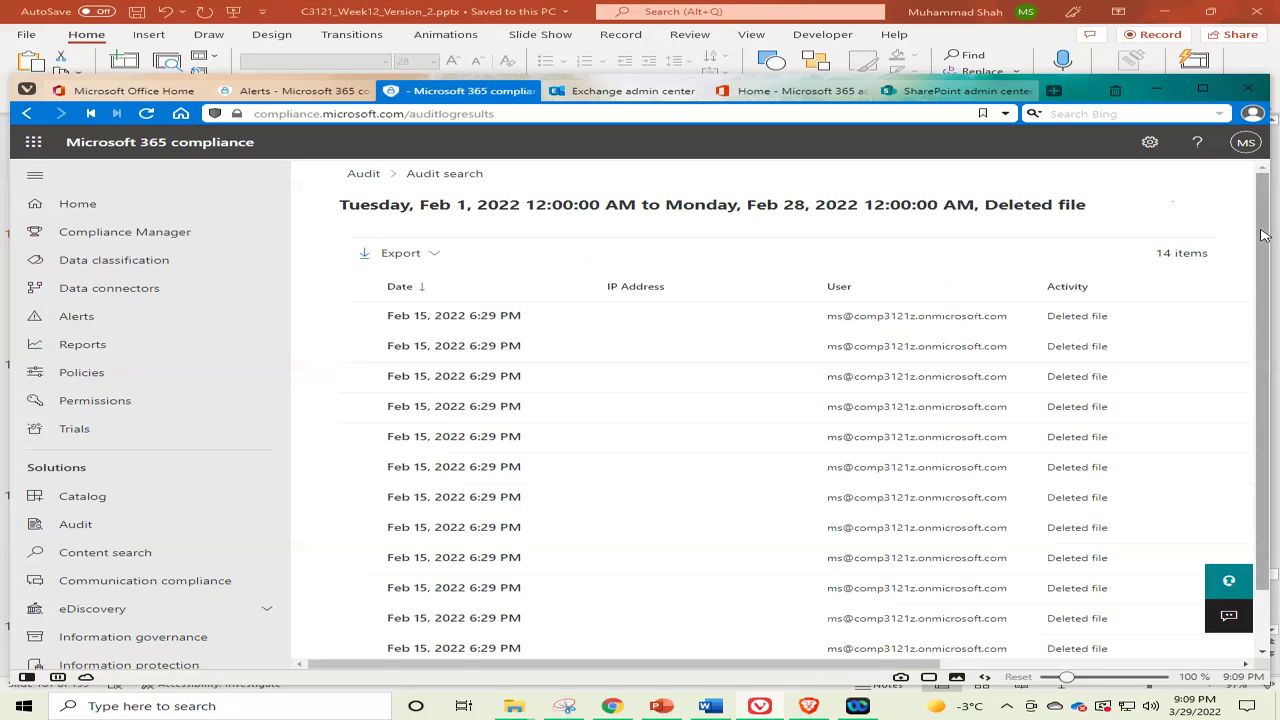
Step: Look through the audit search results for the deleted files from top to bottom
left_click_drag(1262, 227, 1274, 378)
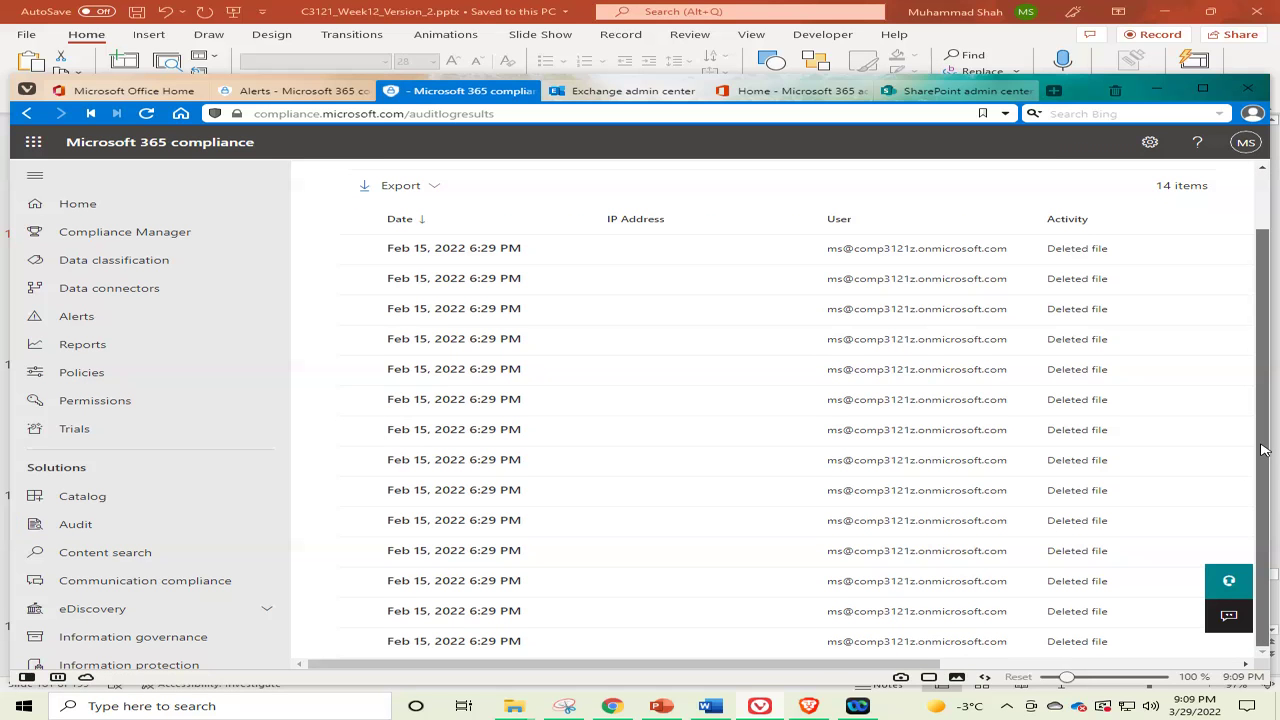
left_click_drag(1266, 460, 1272, 305)
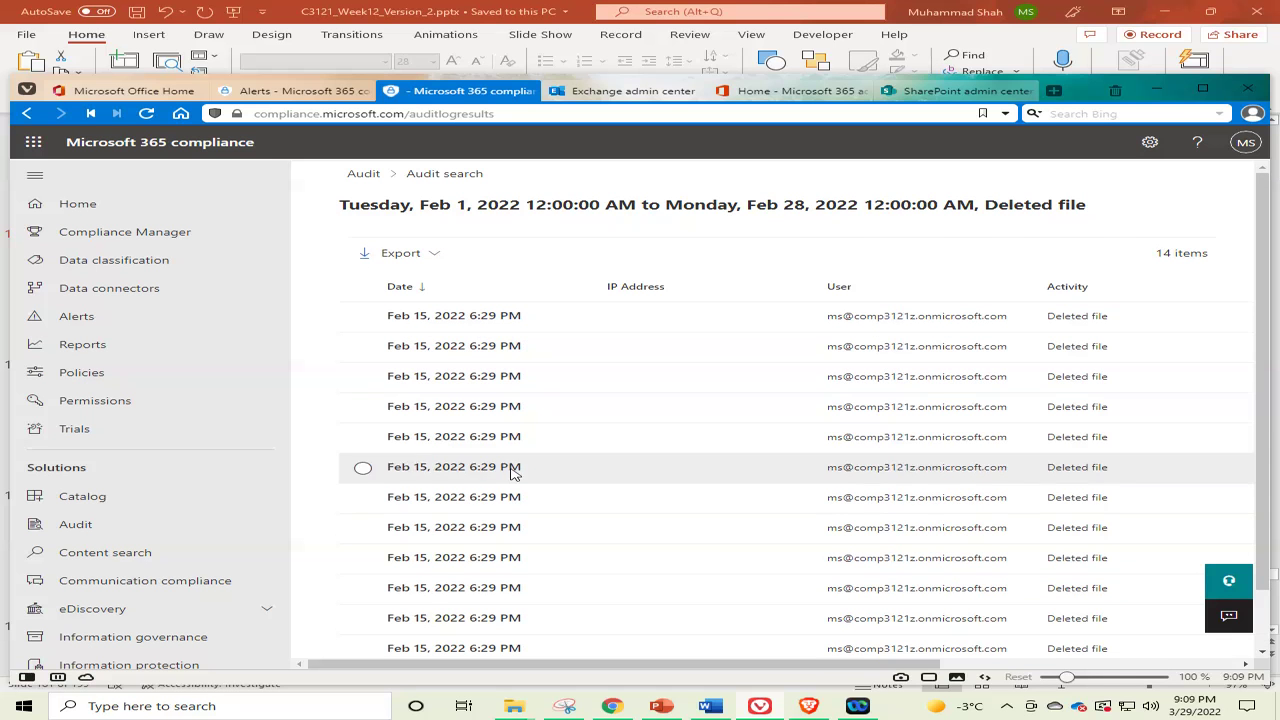
scroll(590, 399, "down", 1)
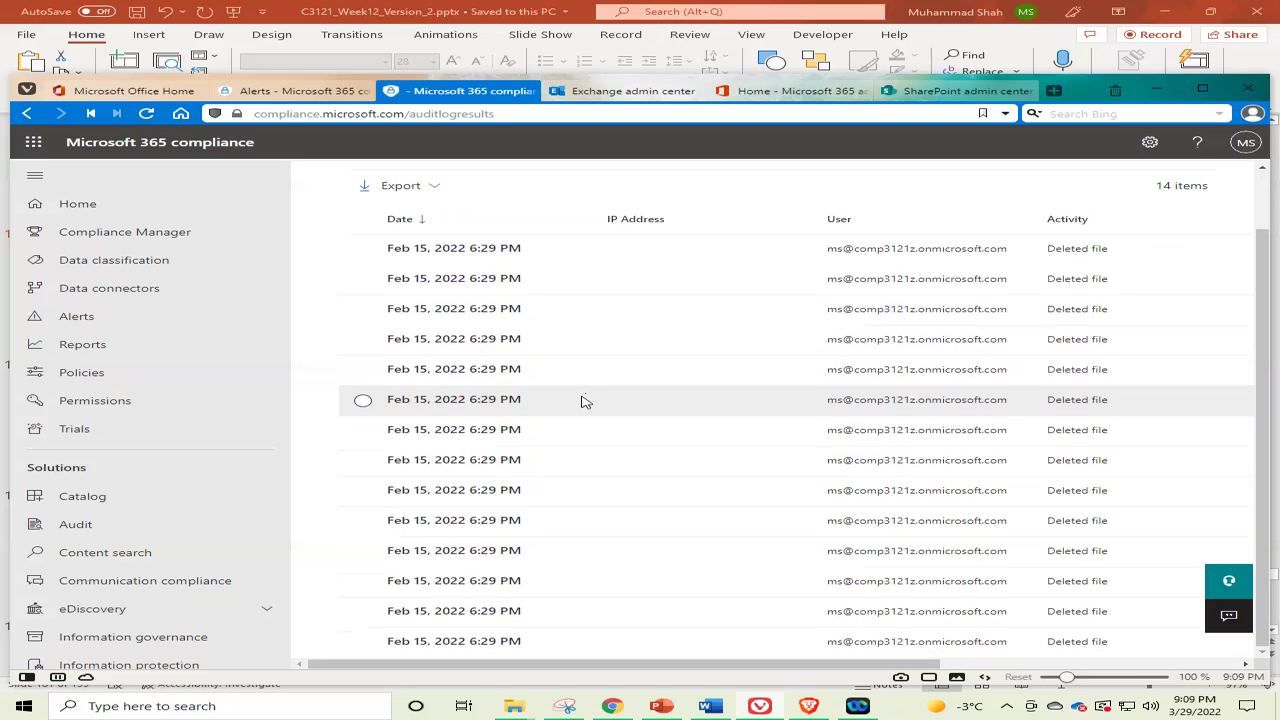
Step: Return to the audit search form and run a search from February 16 to February 28, 2022 without any activity filter
scroll(585, 401, "up", 1)
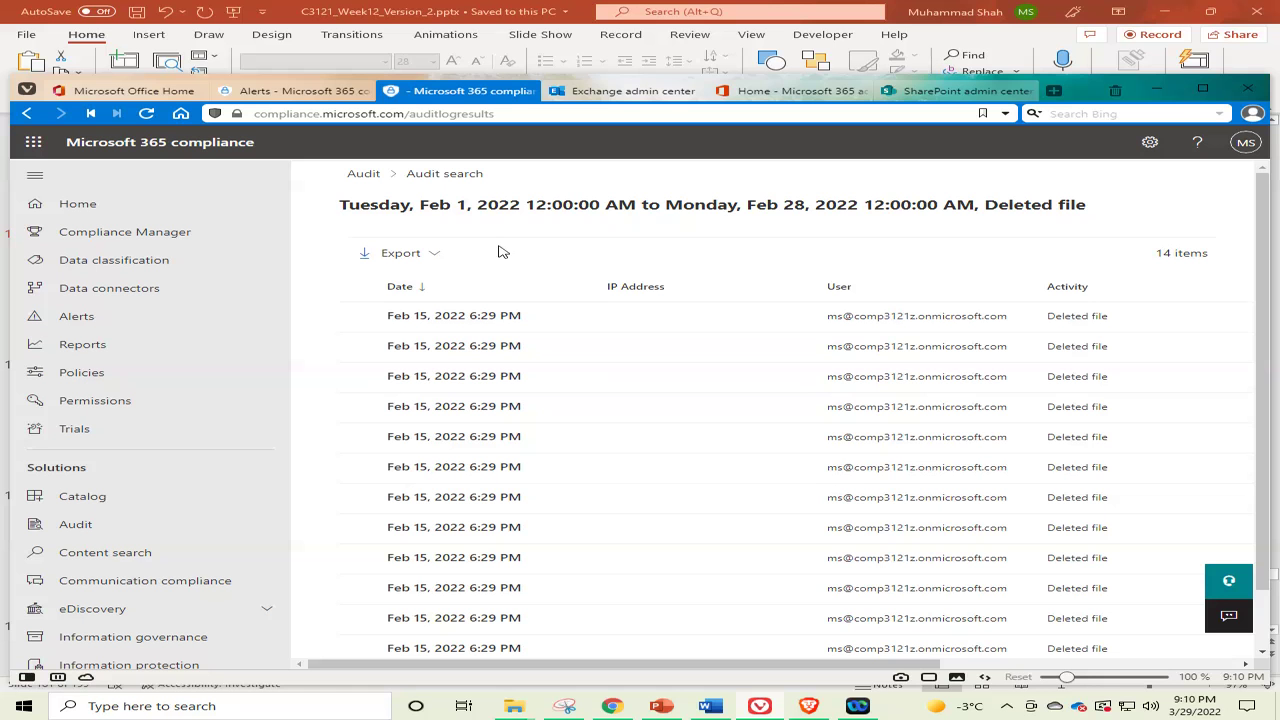
left_click(451, 176)
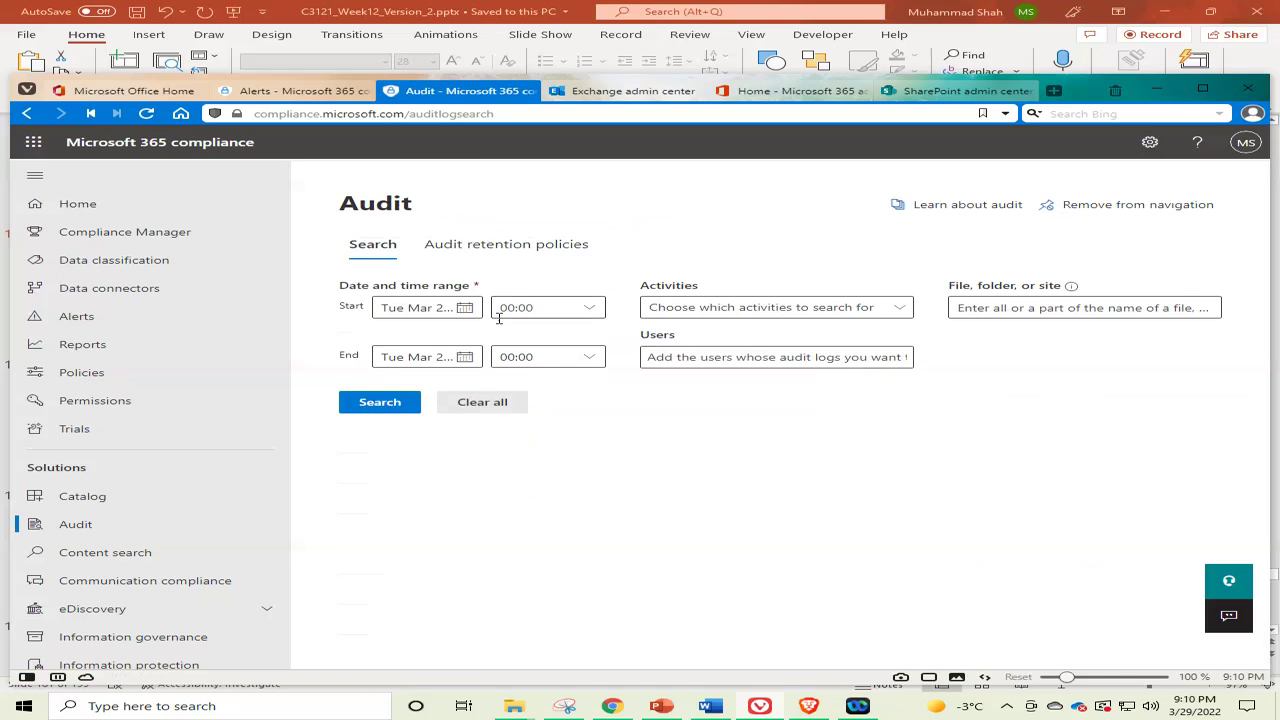
left_click(465, 310)
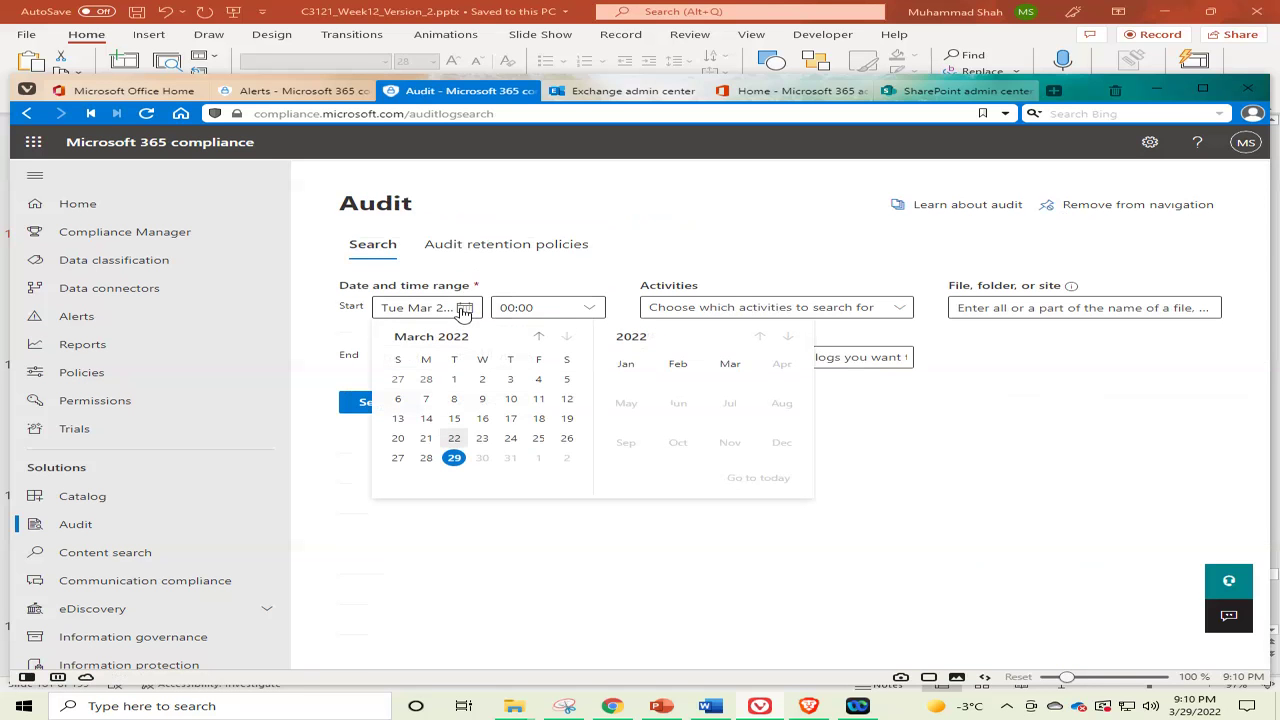
left_click(540, 340)
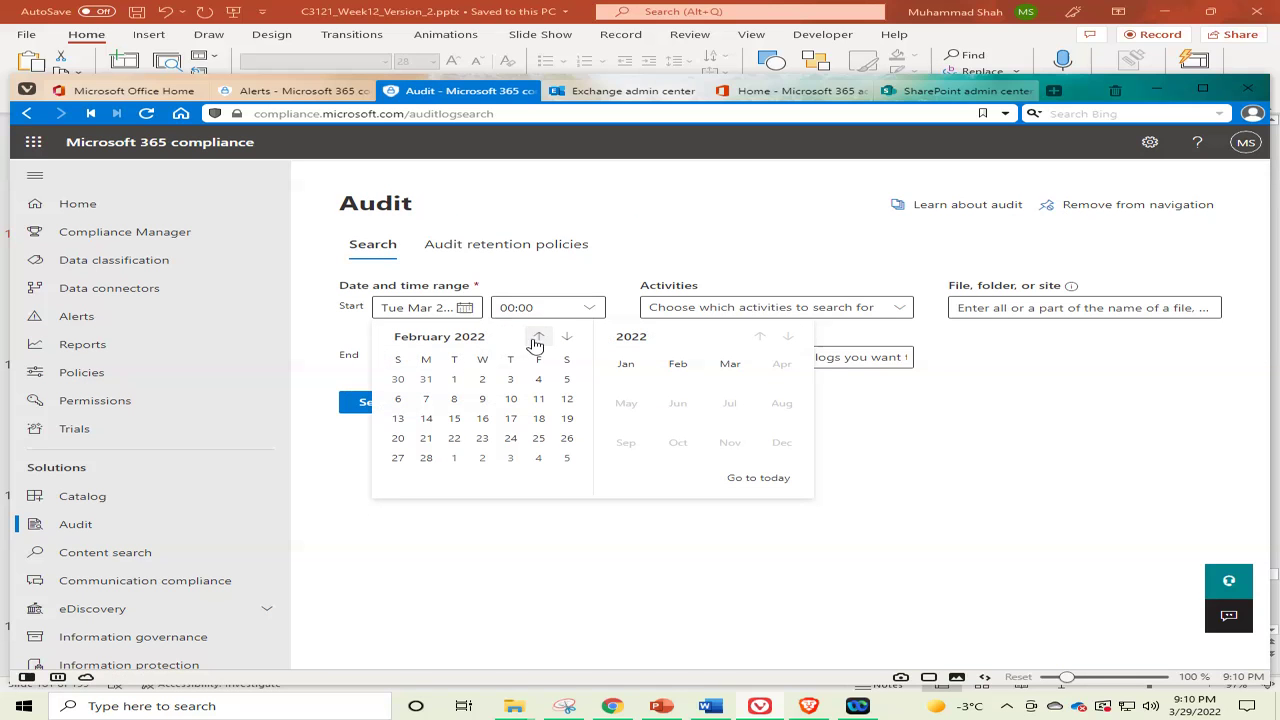
left_click(484, 419)
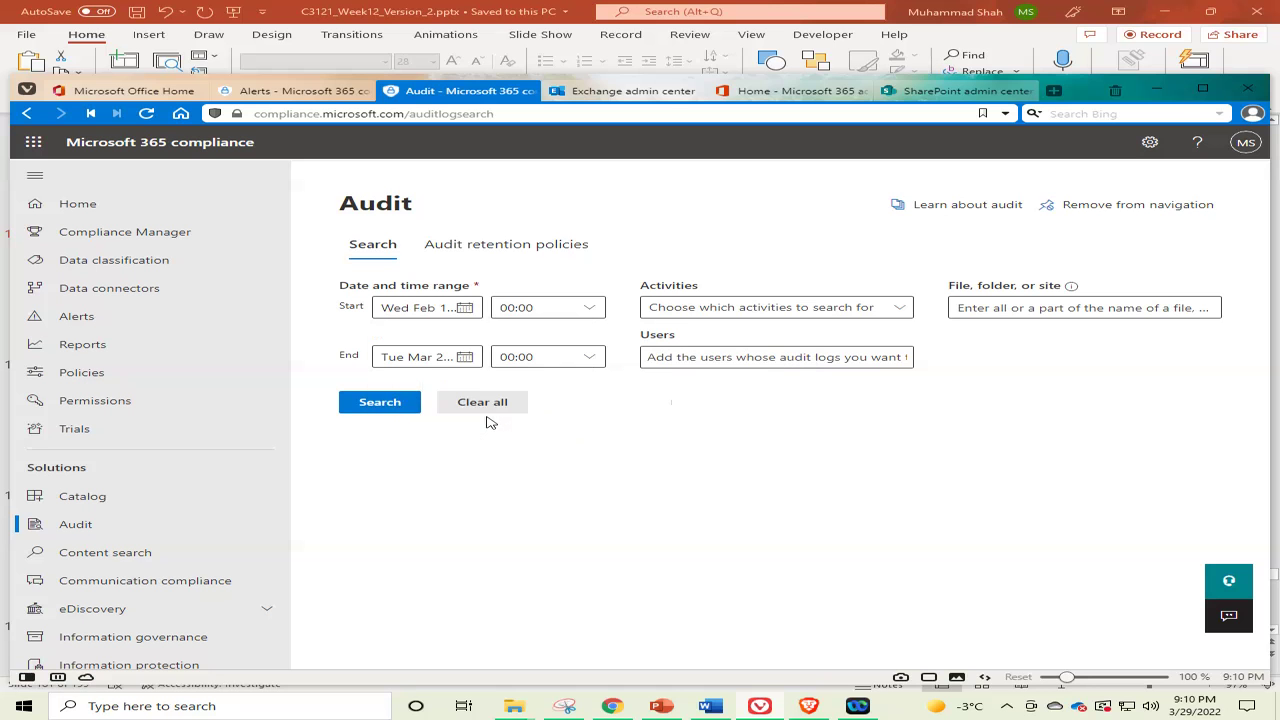
left_click(466, 357)
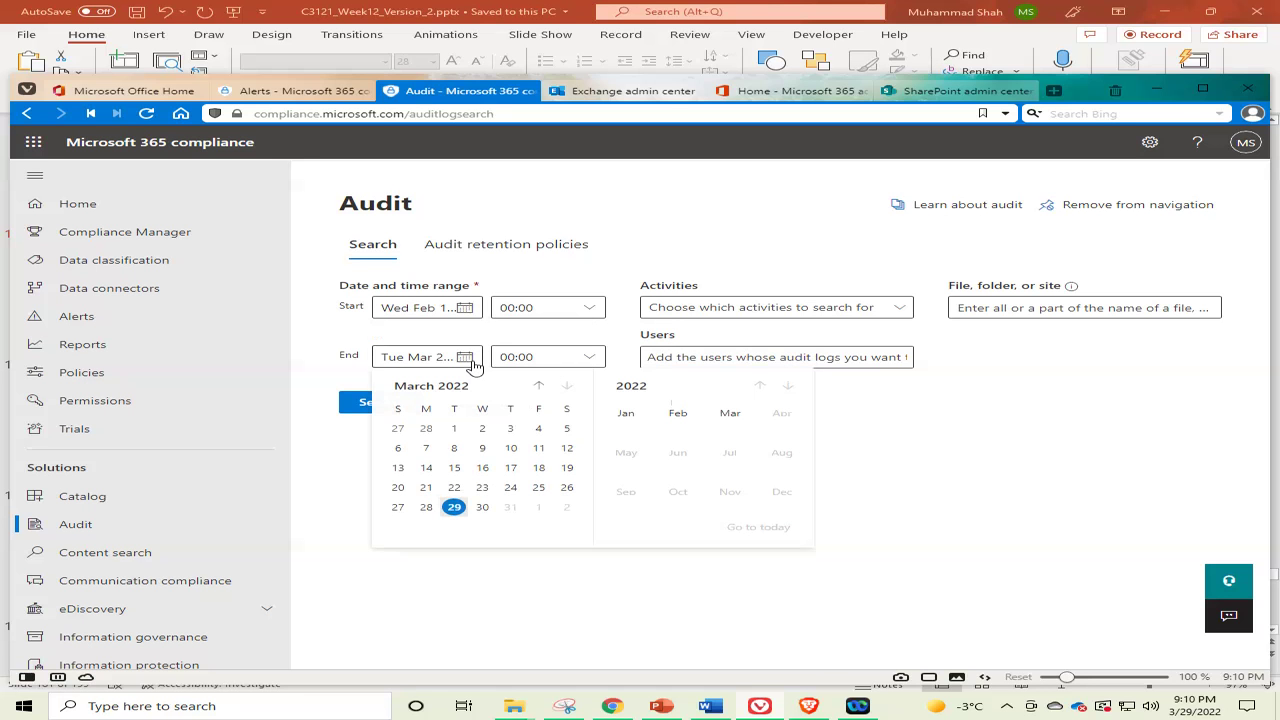
left_click(538, 385)
left_click(426, 508)
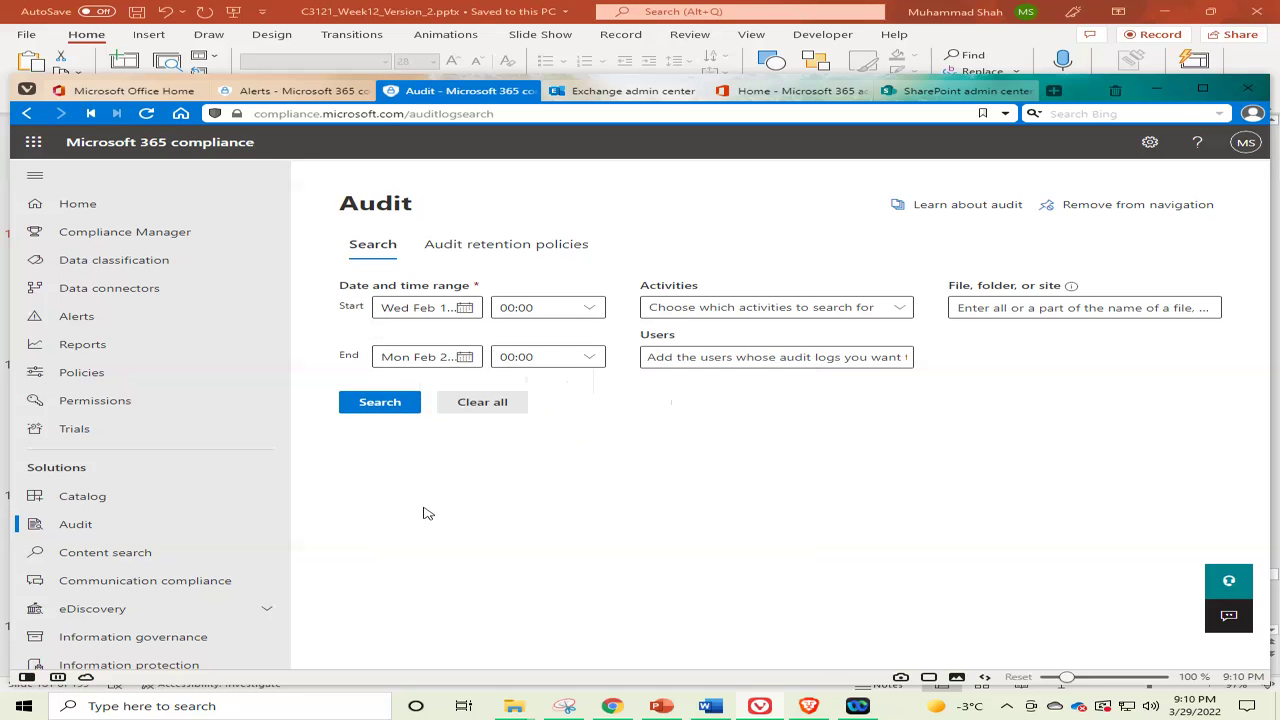
left_click(380, 403)
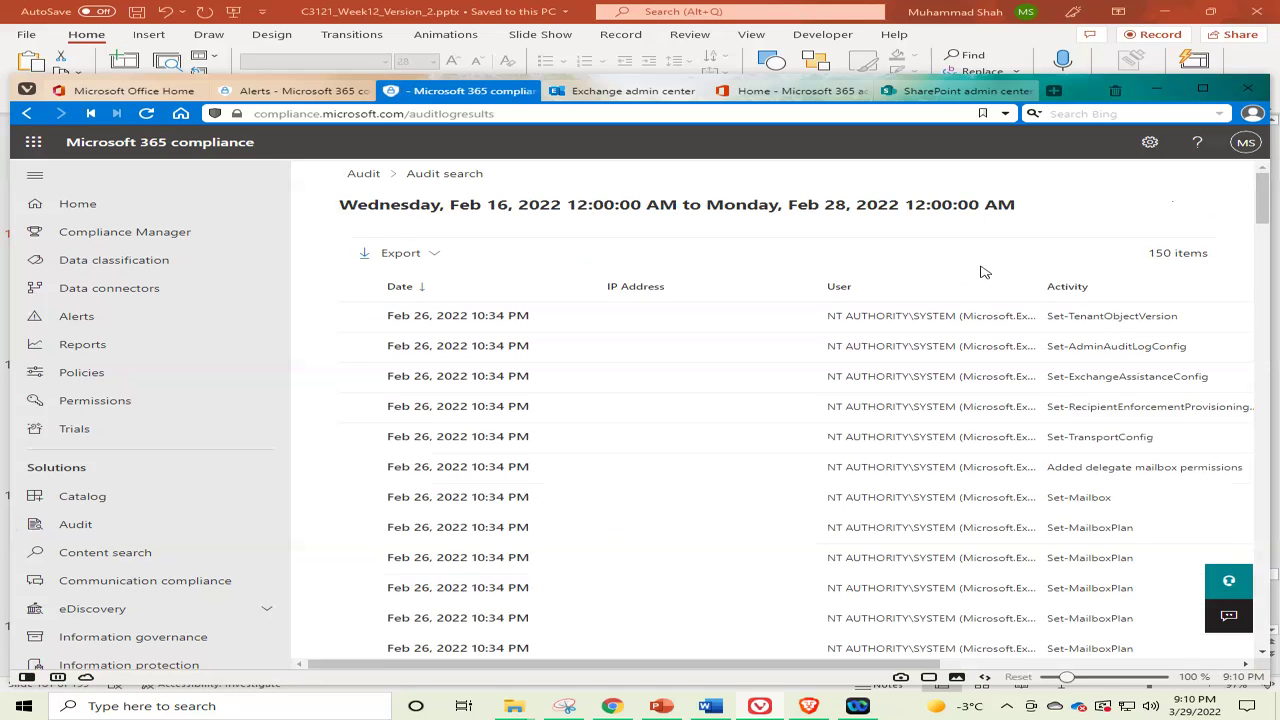
Step: Start over with a new audit search and set its date range from February 16, 2022 to February 28, 2022
left_click(437, 176)
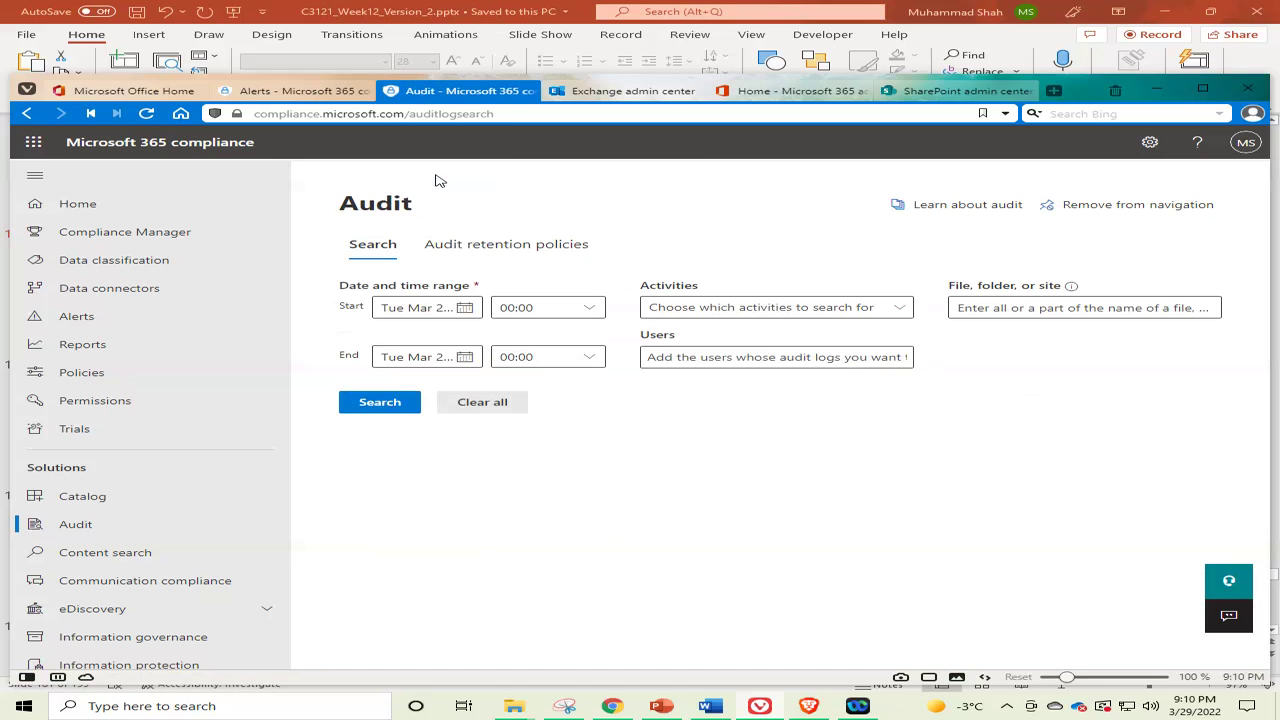
left_click(464, 308)
left_click(538, 338)
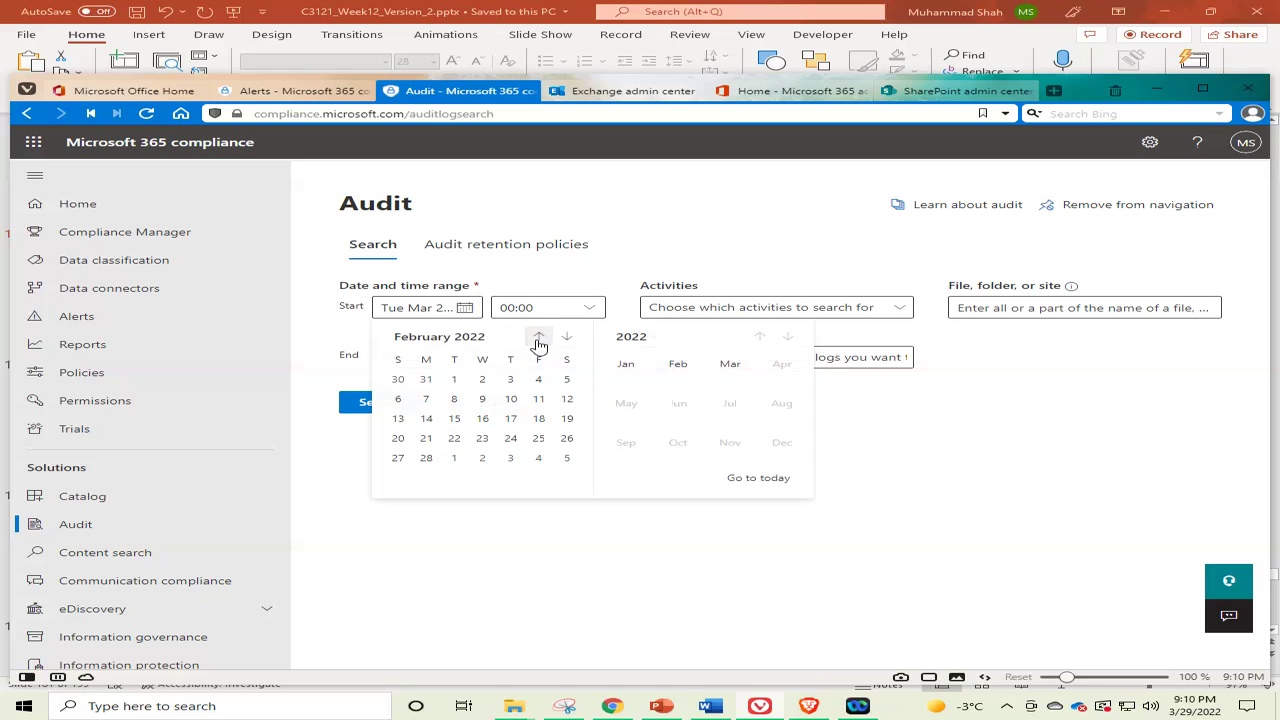
left_click(484, 420)
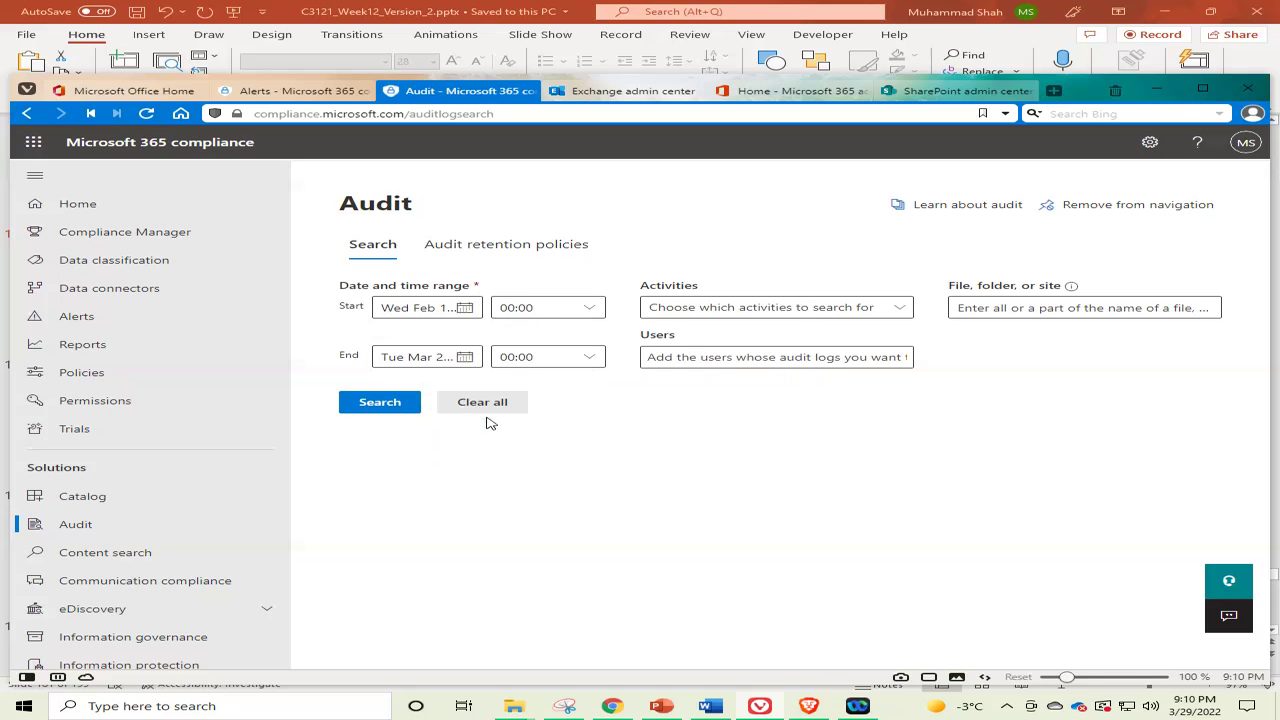
left_click(466, 358)
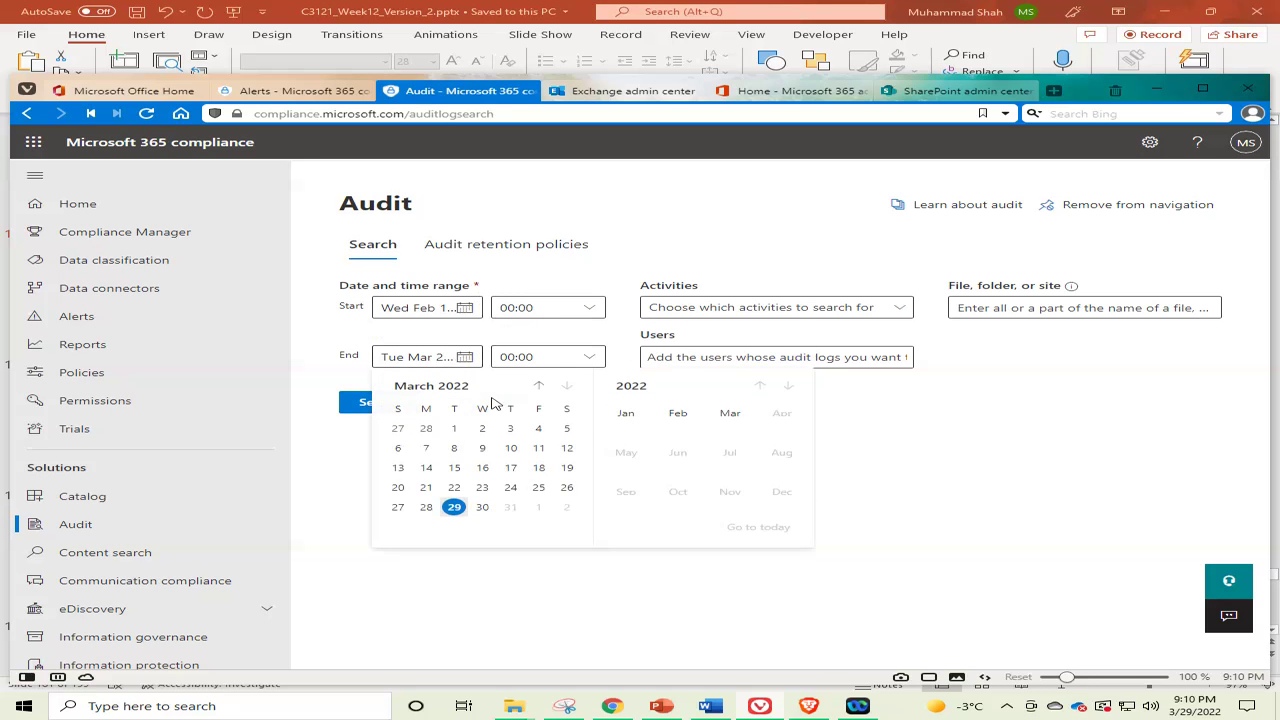
left_click(540, 388)
left_click(425, 507)
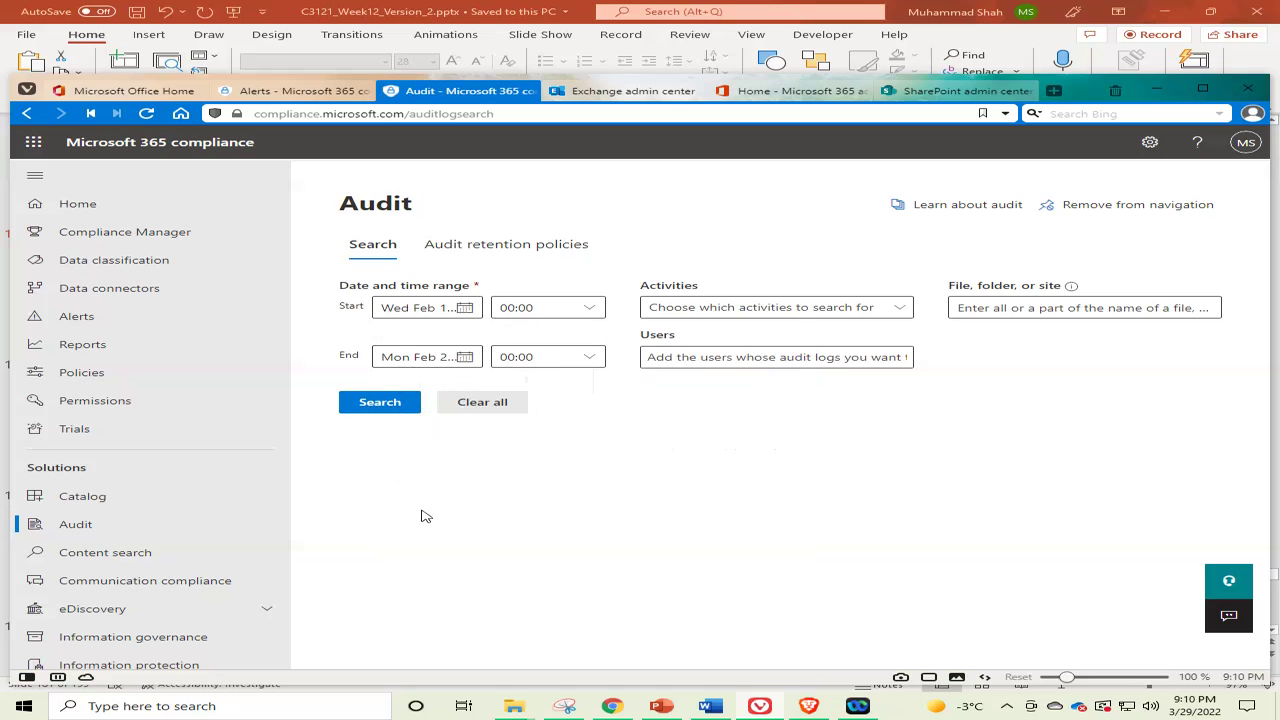
Step: Limit the February 16 to 28 audit search to the Deleted file activity and run it
left_click(907, 311)
left_click(907, 311)
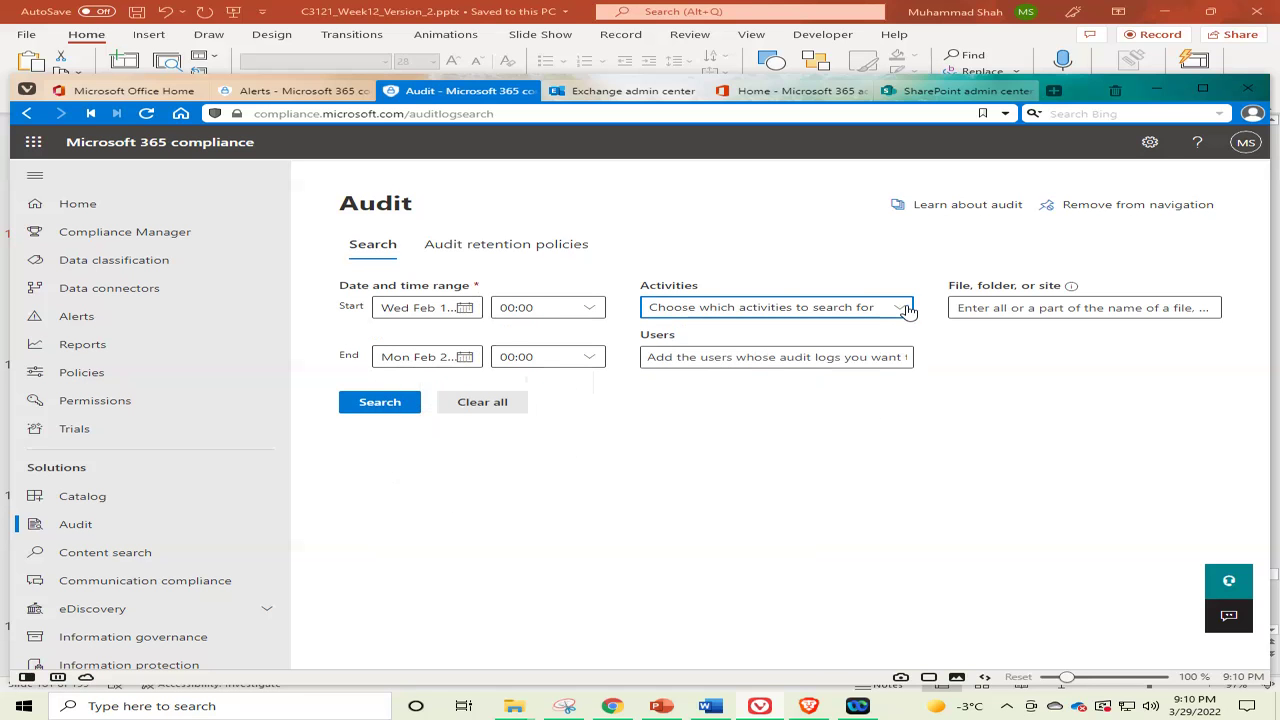
left_click(907, 311)
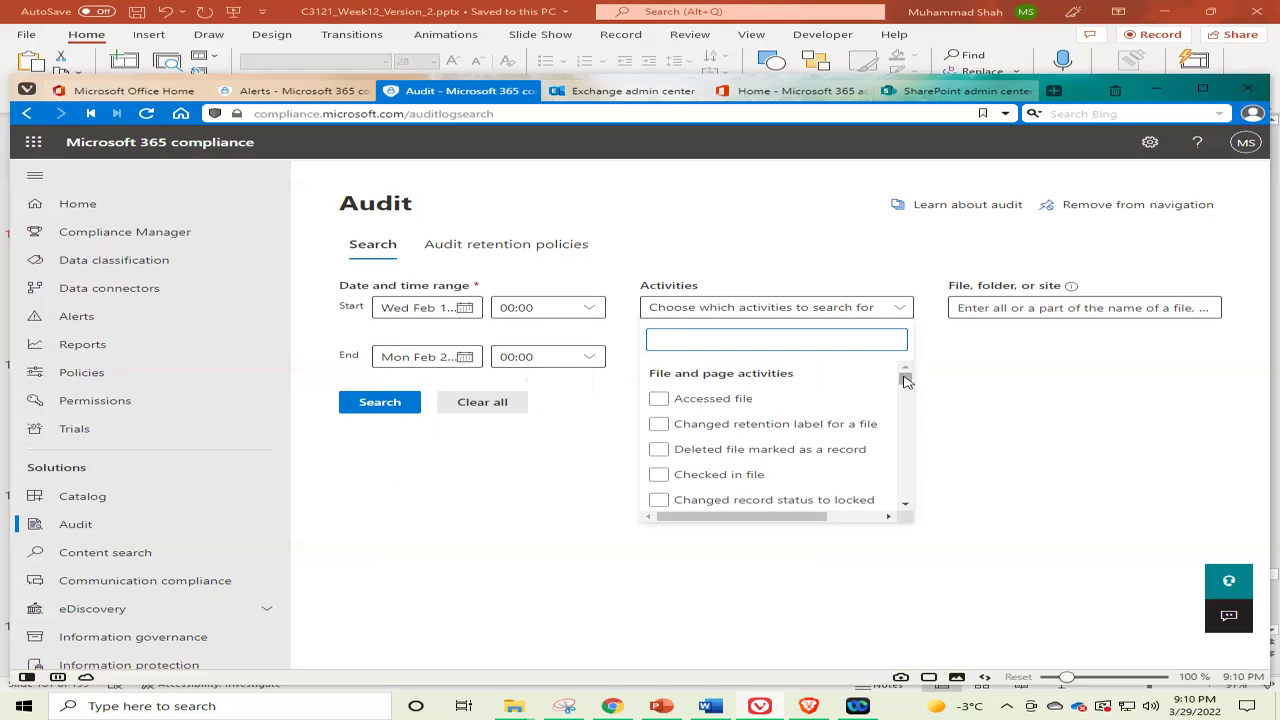
left_click(905, 505)
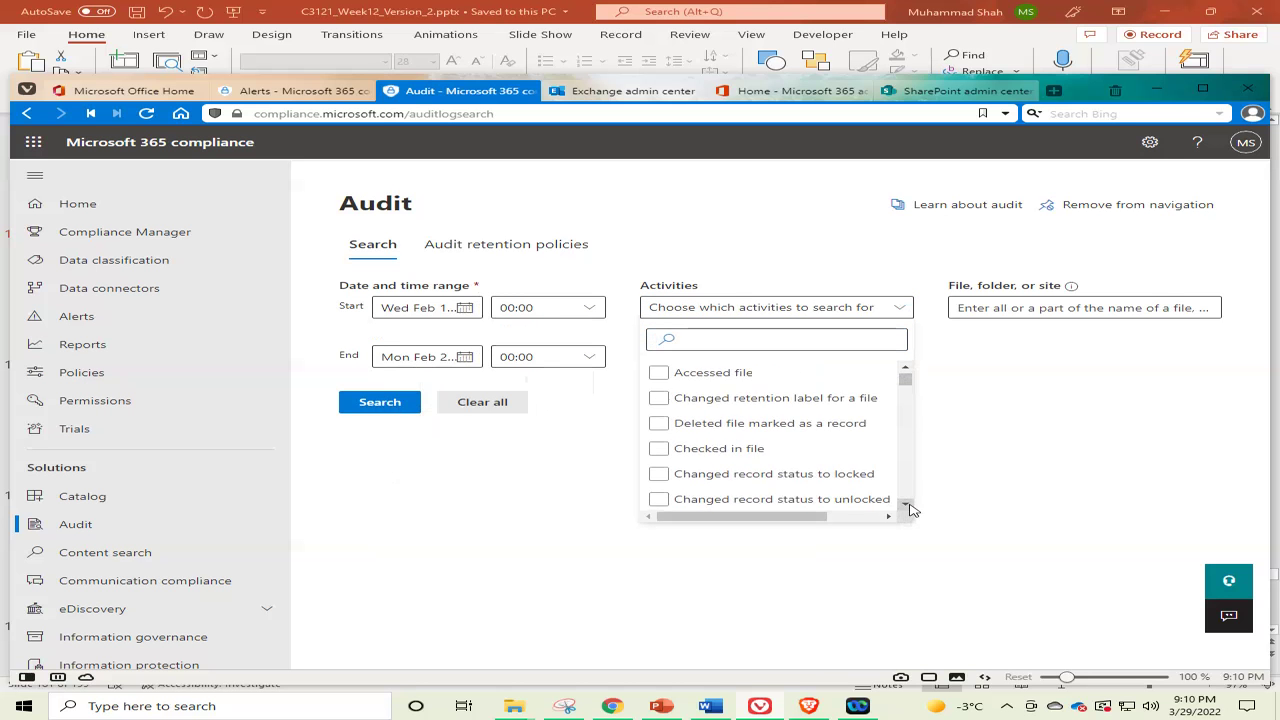
left_click(905, 505)
left_click(709, 452)
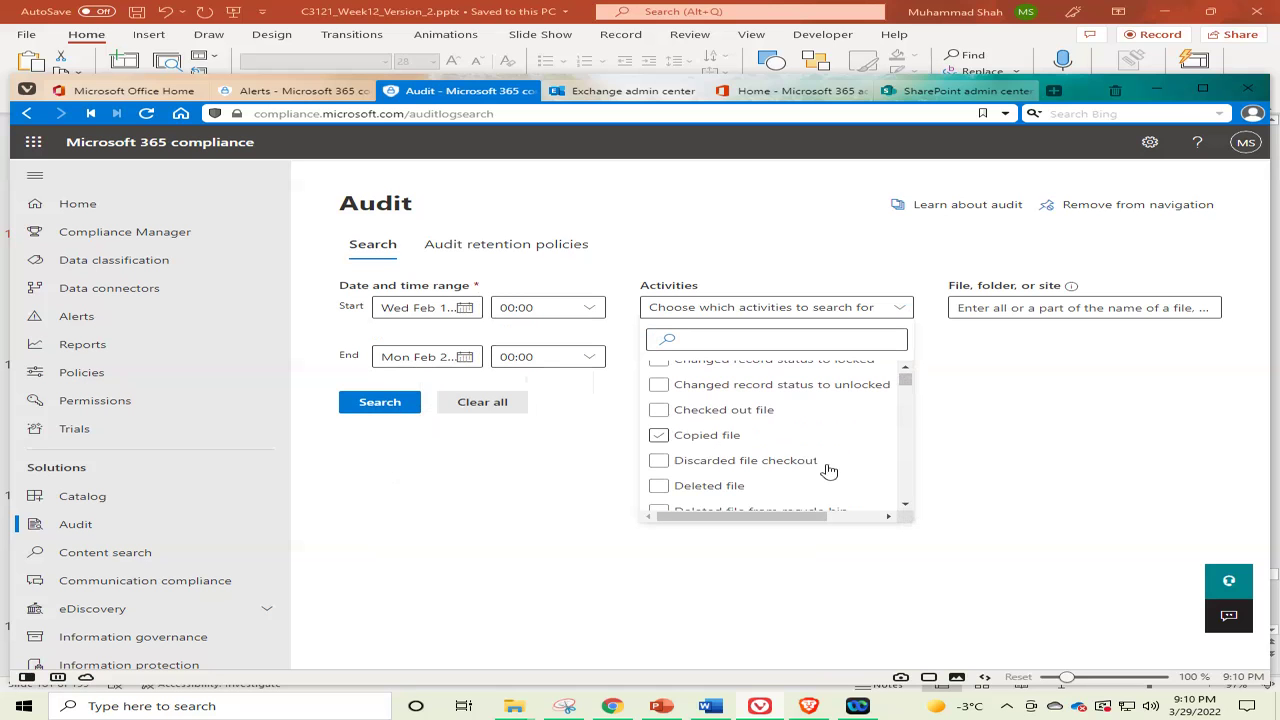
left_click(905, 505)
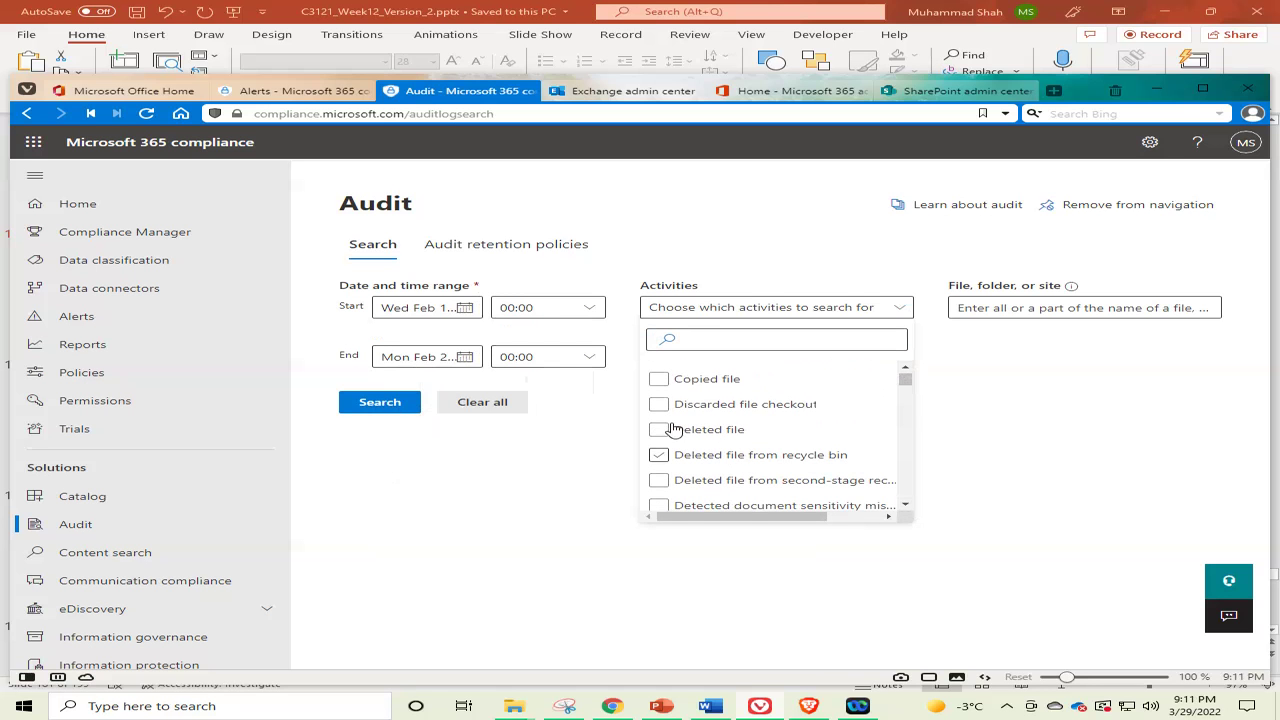
left_click(662, 430)
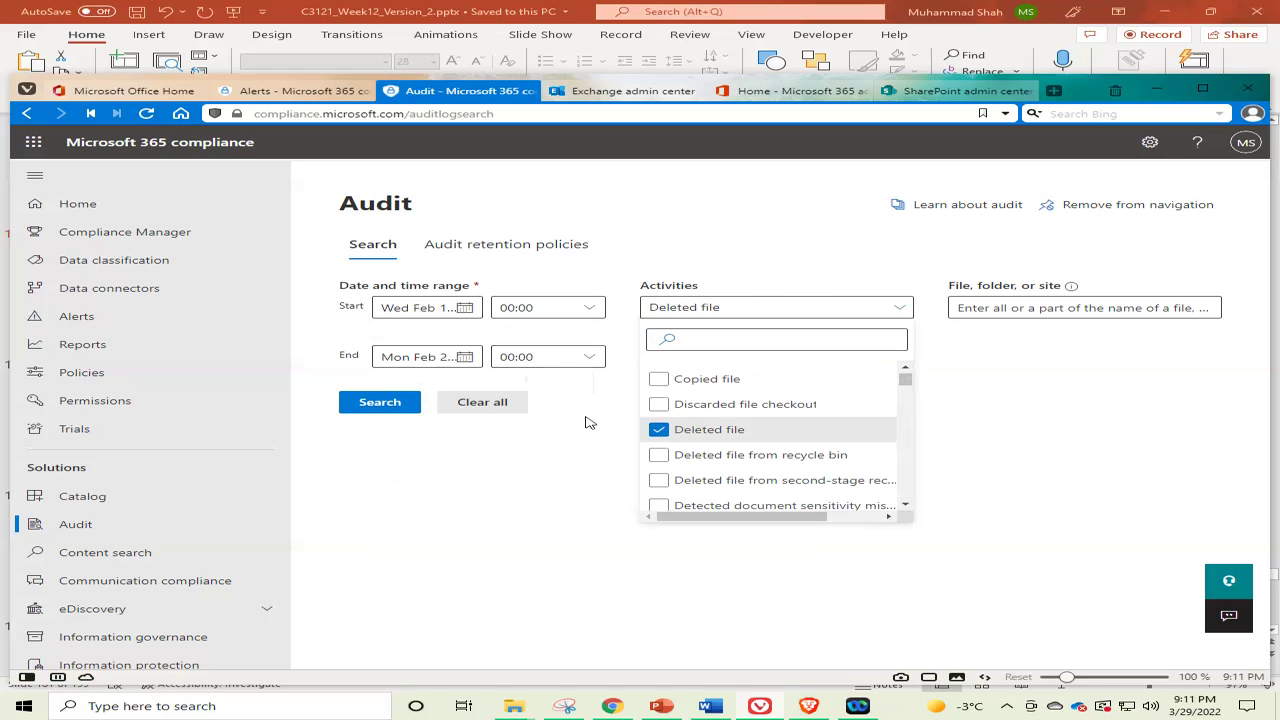
left_click(379, 403)
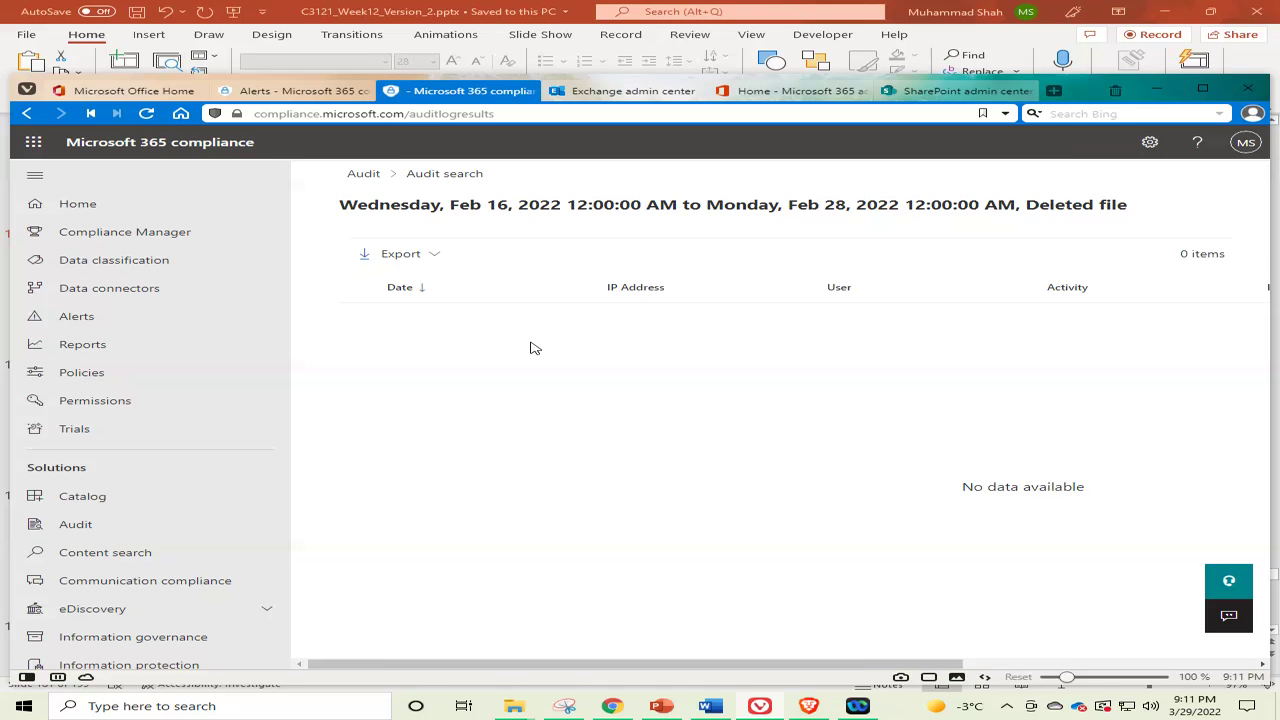
Step: Return to the audit search form and set the date range from February 1, 2022 to February 28, 2022
left_click(440, 176)
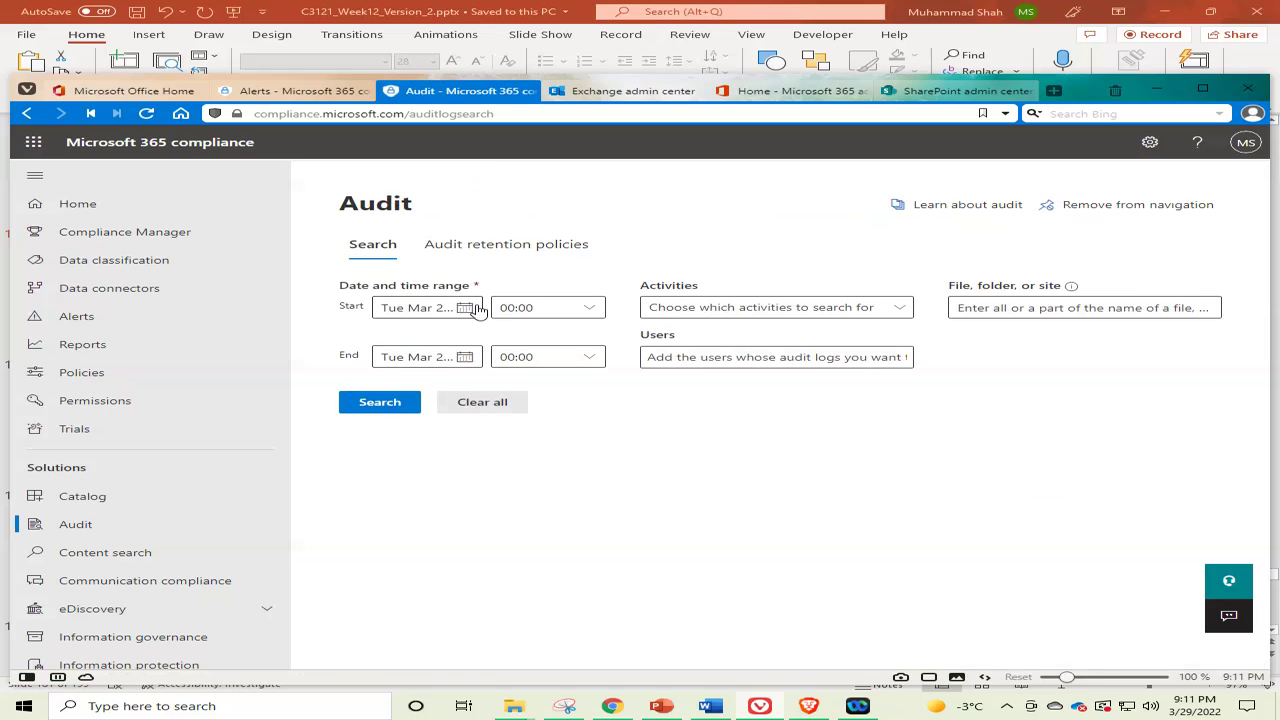
left_click(466, 308)
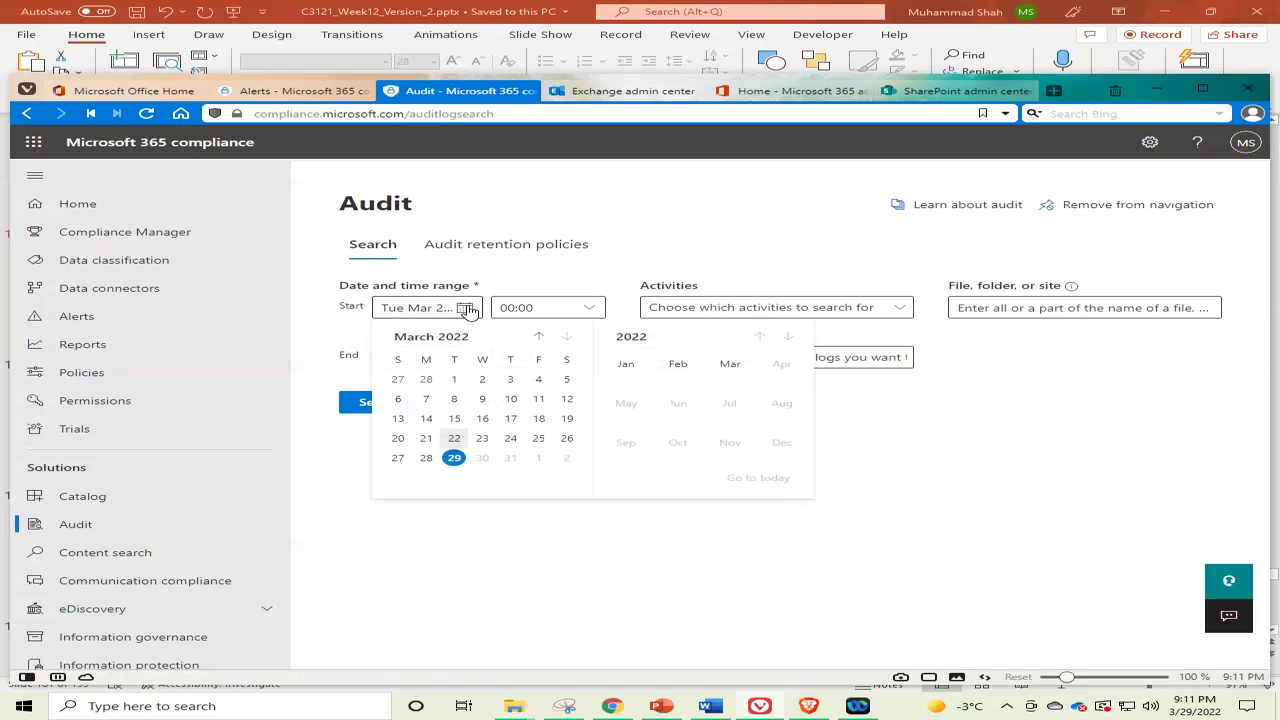
left_click(538, 337)
left_click(454, 380)
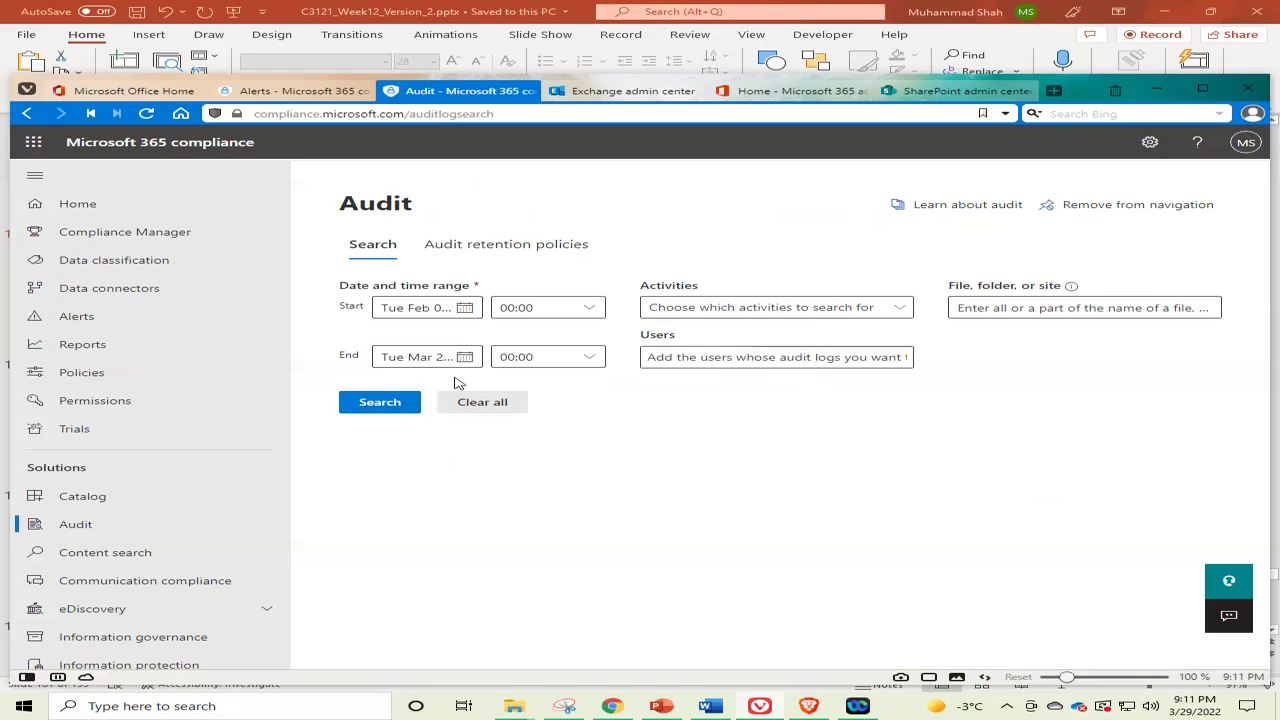
left_click(464, 358)
left_click(539, 385)
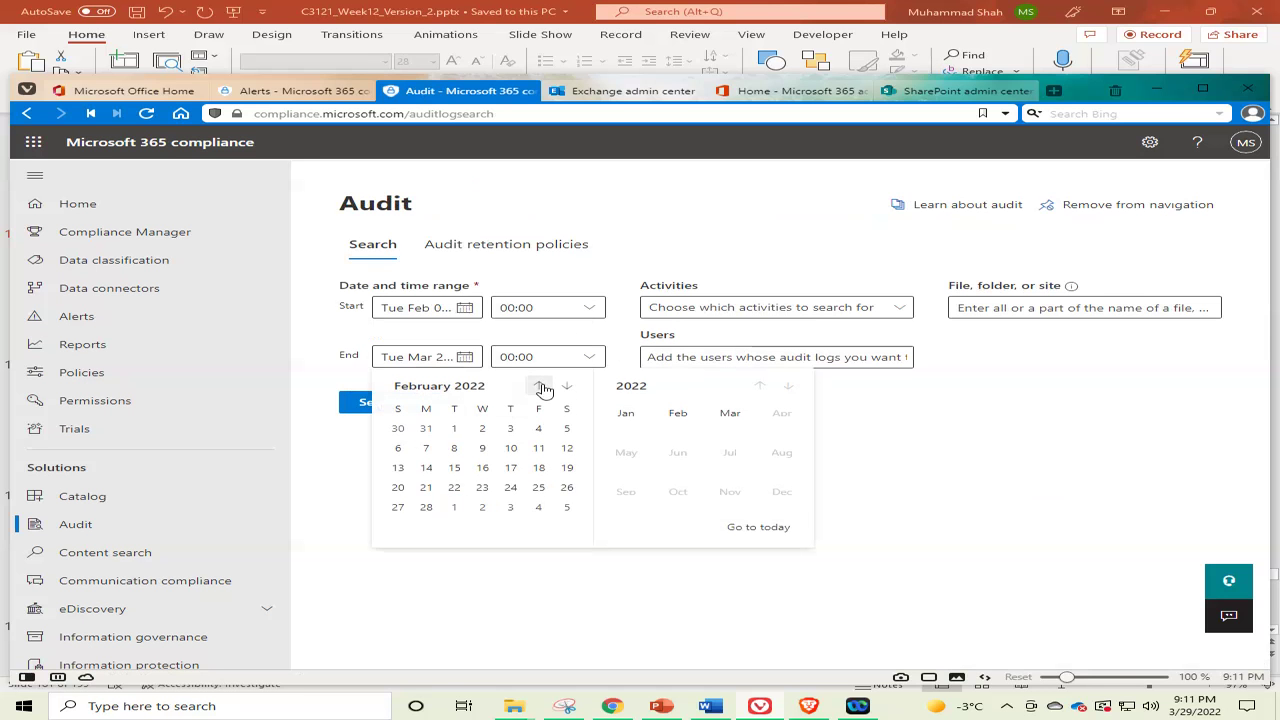
left_click(426, 508)
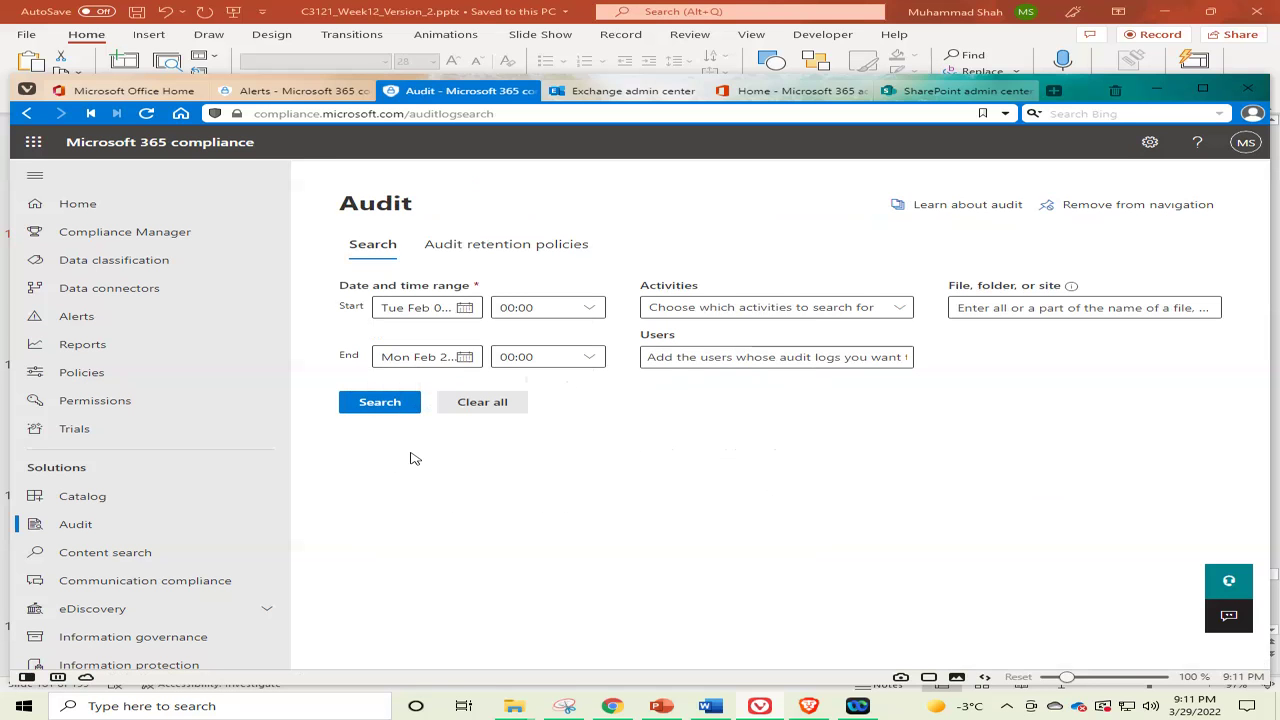
Step: Choose Deleted file as the activity for the full-month audit search and run it
left_click(899, 310)
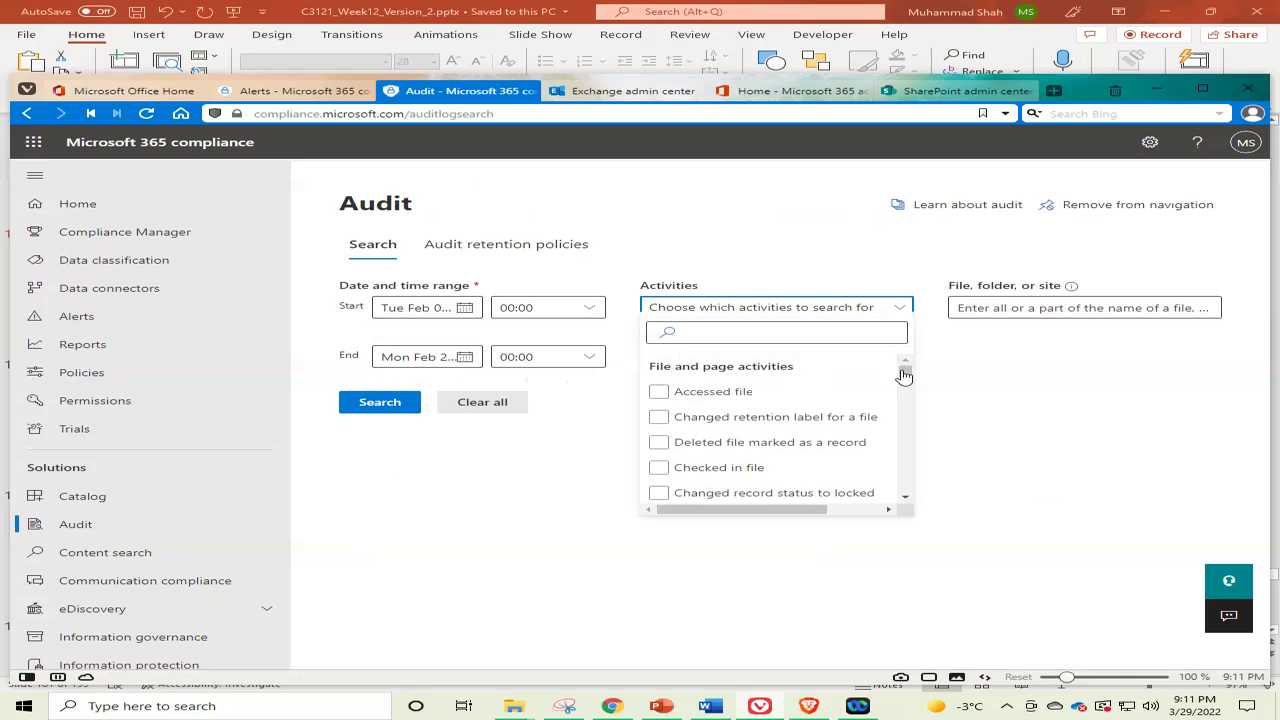
left_click(908, 509)
left_click(908, 509)
left_click(908, 509)
left_click(908, 509)
left_click(659, 429)
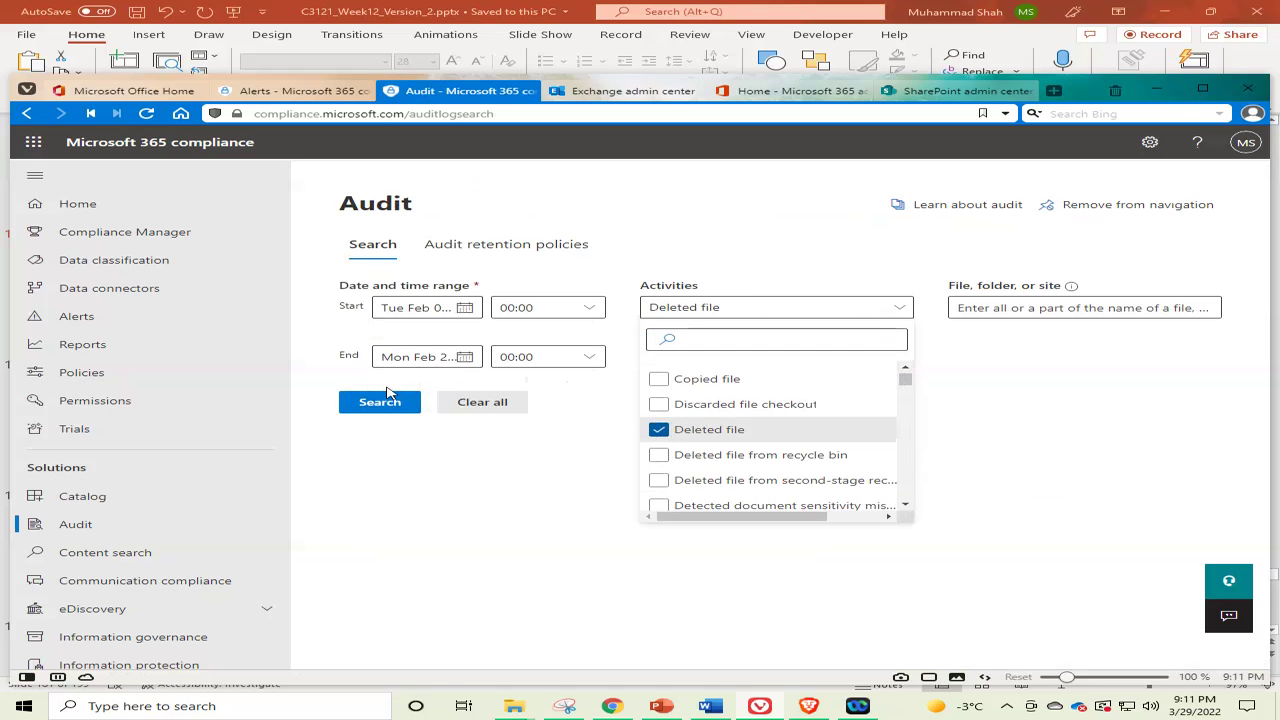
left_click(365, 403)
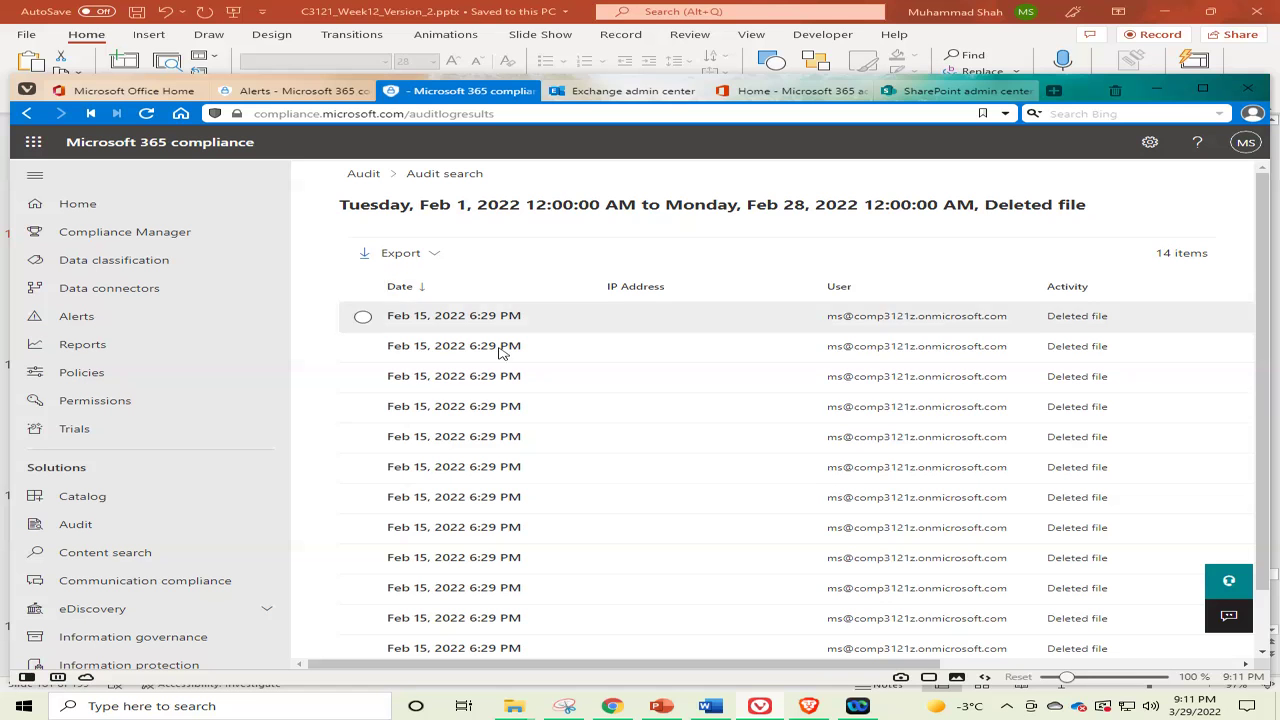
Step: Capture the browser window with the audit results in Snipping Tool, and switch to PowerPoint to show slide 182 for the Project Task 13 picture
left_click(566, 707)
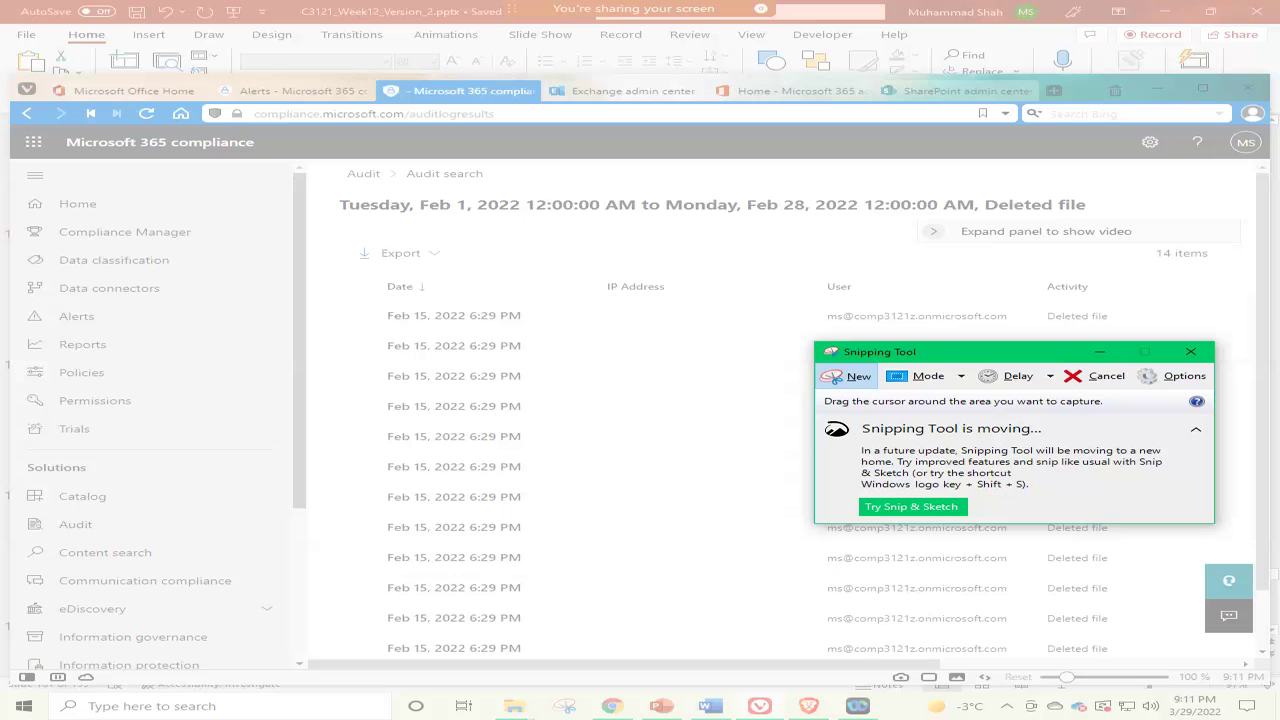
mouse_move(4, 70)
left_mouse_down()
mouse_move(903, 569)
mouse_move(986, 631)
mouse_move(1240, 680)
mouse_move(1274, 668)
mouse_move(1274, 692)
left_mouse_up()
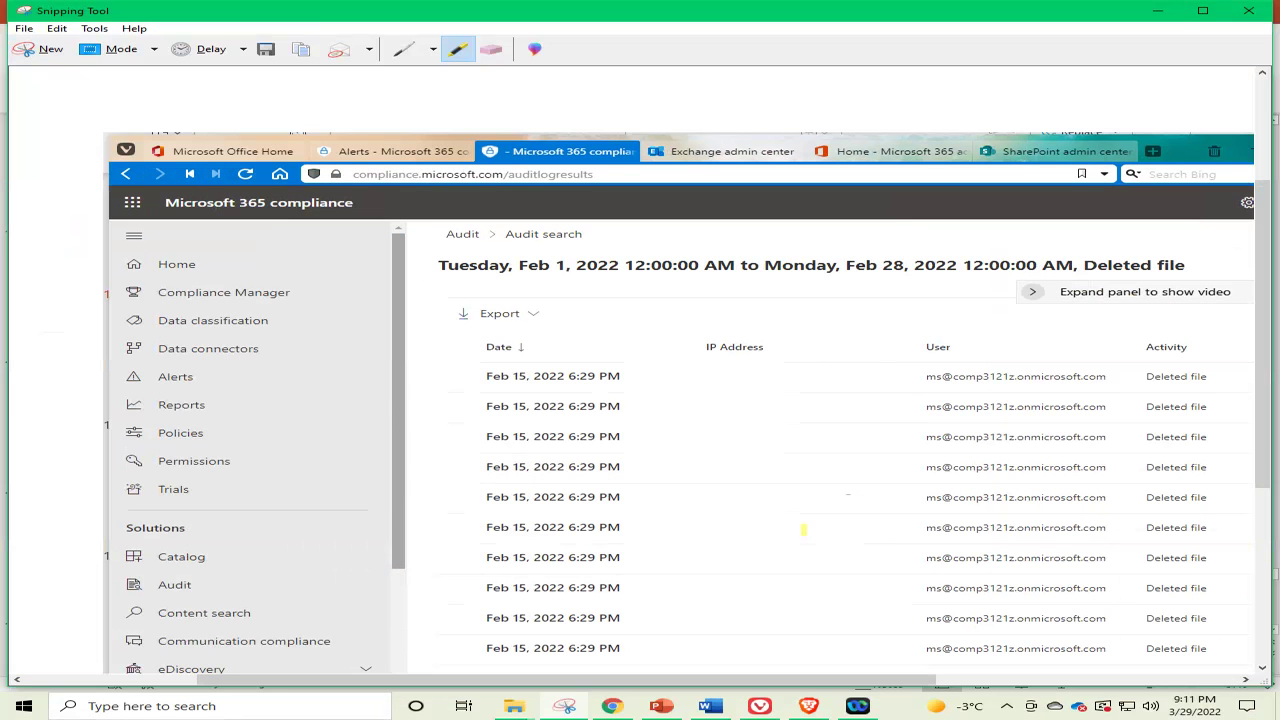
left_click(661, 706)
scroll(191, 414, "down", 1)
left_click(140, 307)
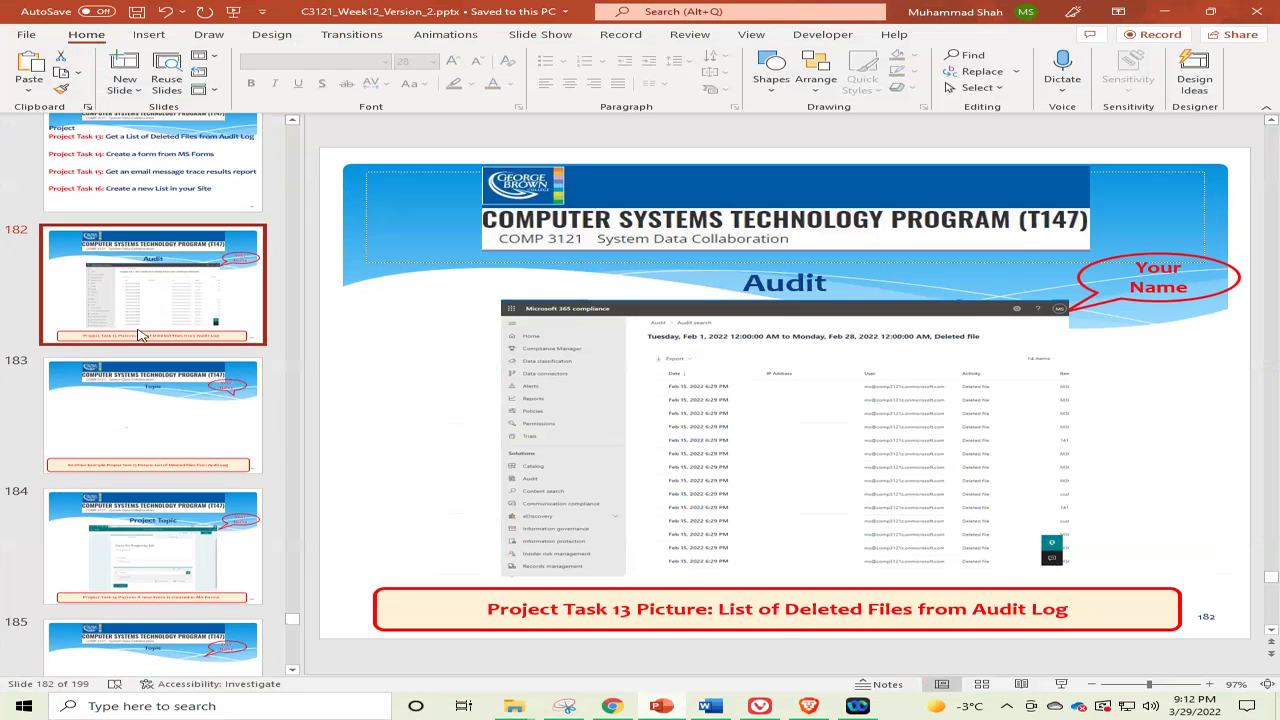
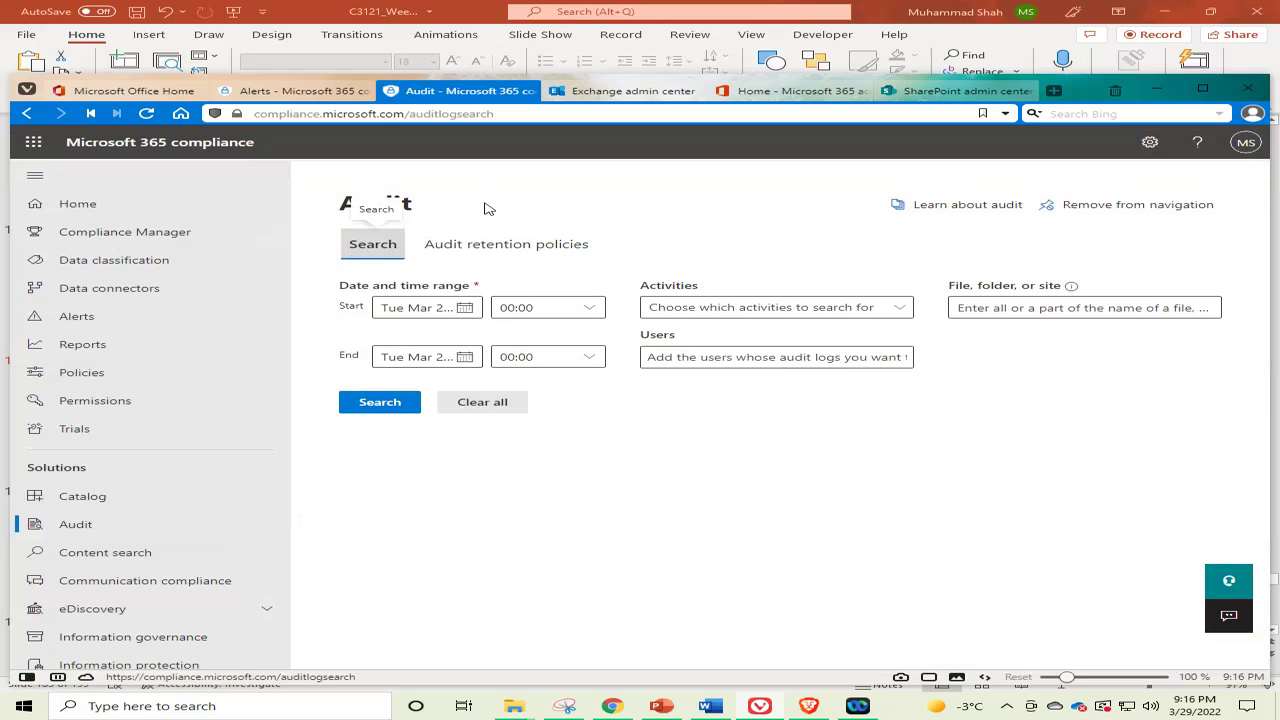
Step: Set the audit search date range to start on February 1, 2022 and end on February 28, 2022
left_click(465, 311)
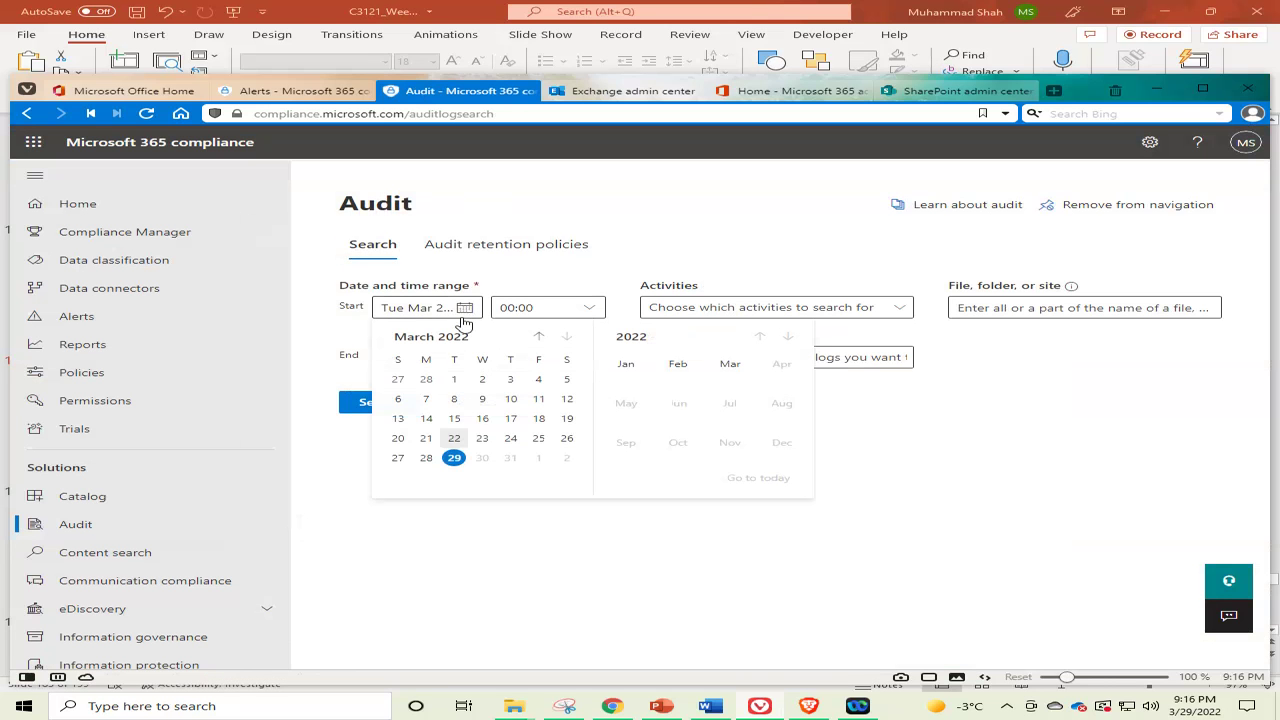
left_click(540, 337)
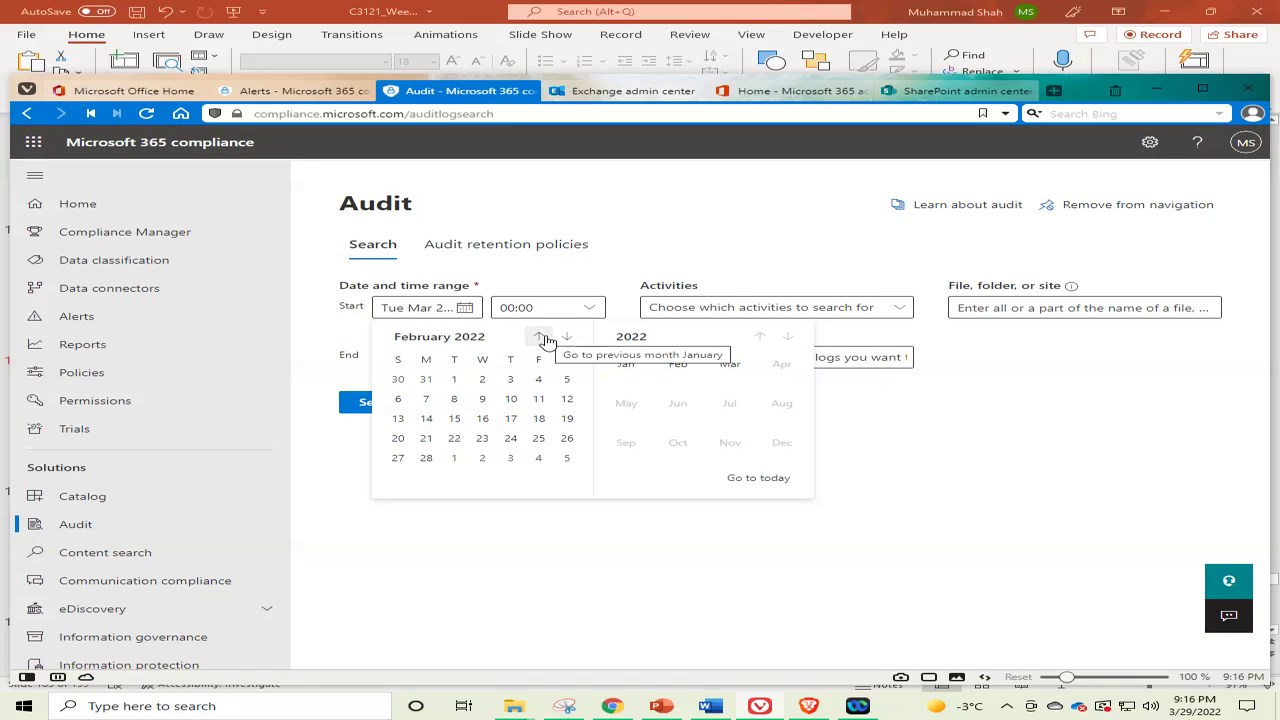
left_click(457, 380)
left_click(466, 357)
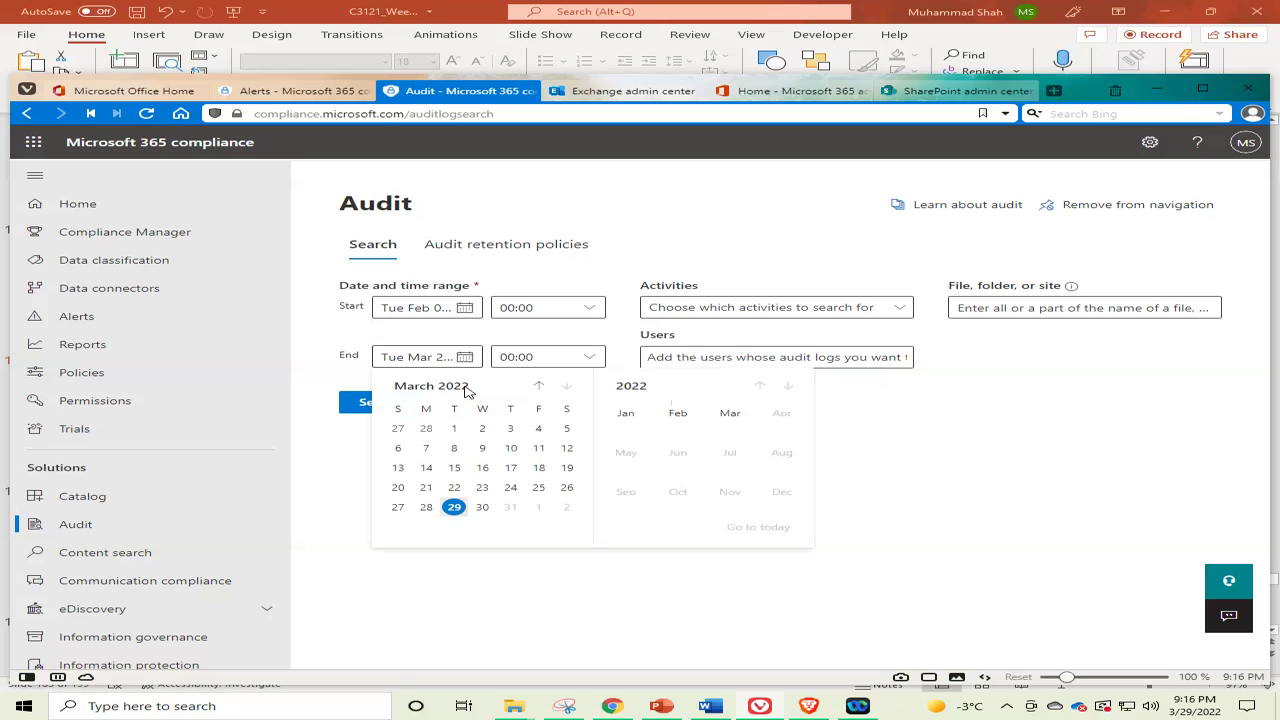
left_click(541, 389)
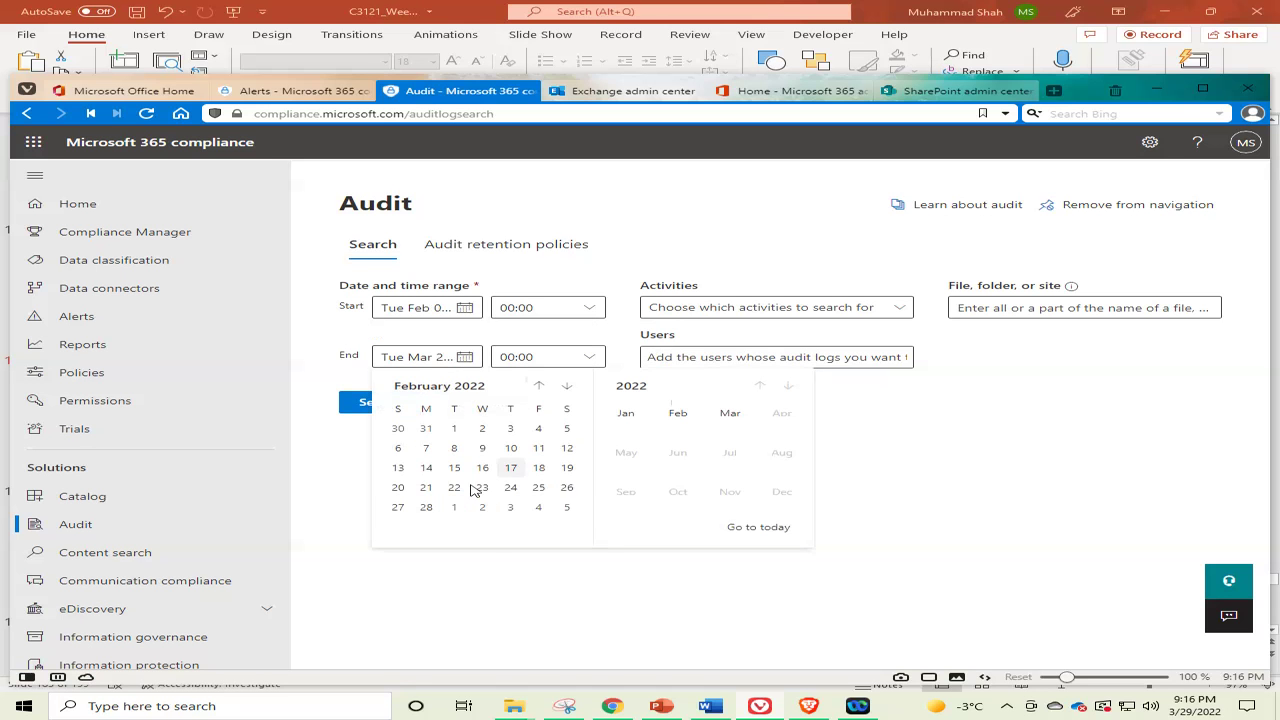
left_click(426, 507)
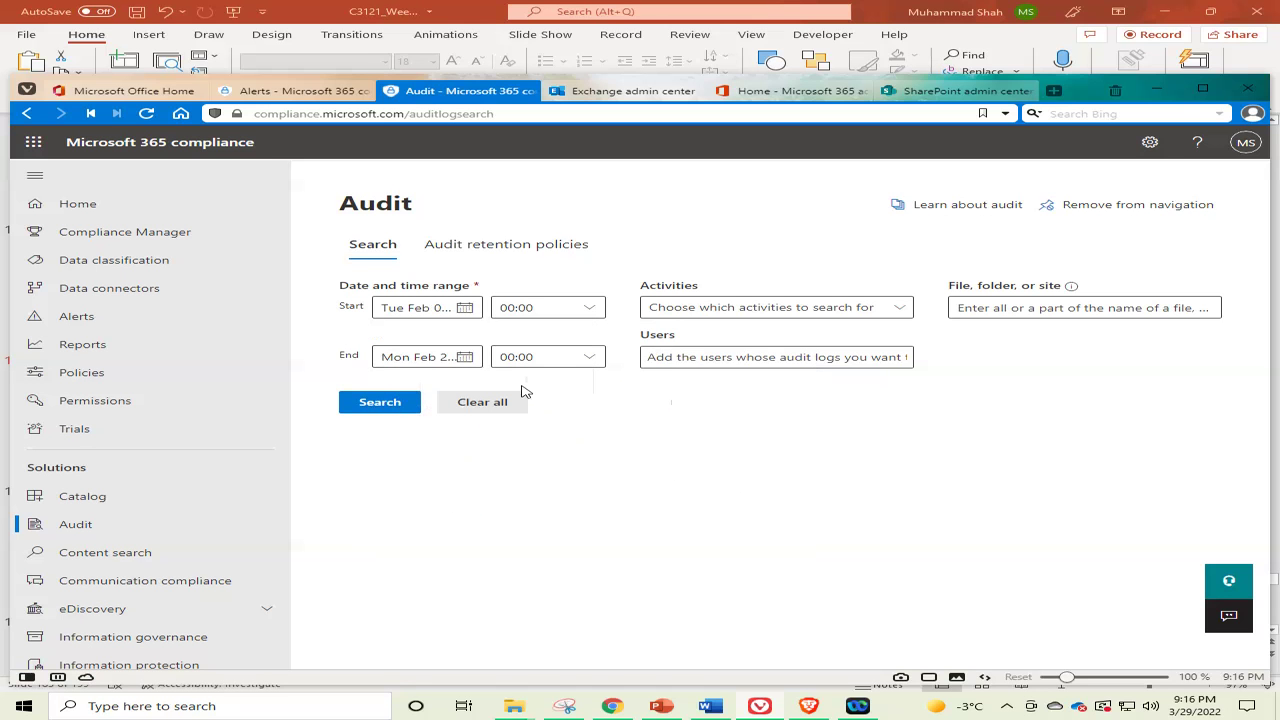
Step: Select Deleted file as the only activity to search for and run the audit search
left_click(802, 311)
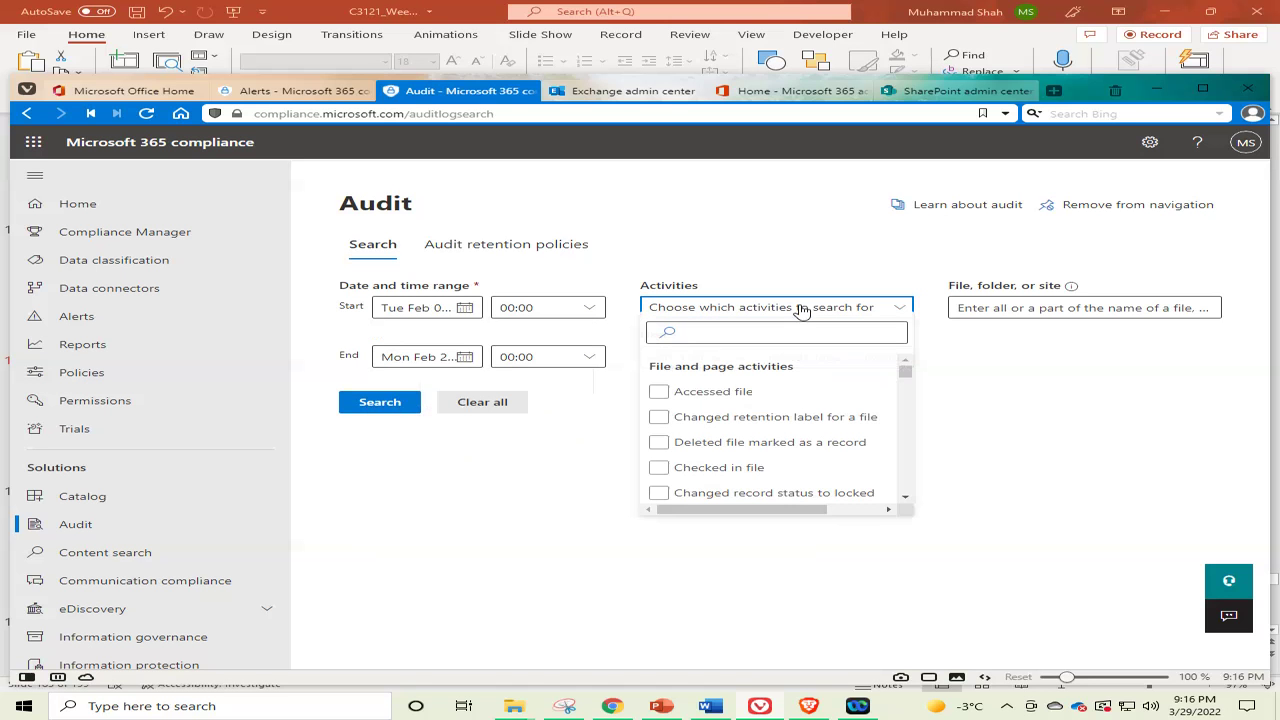
scroll(822, 400, "down", 5)
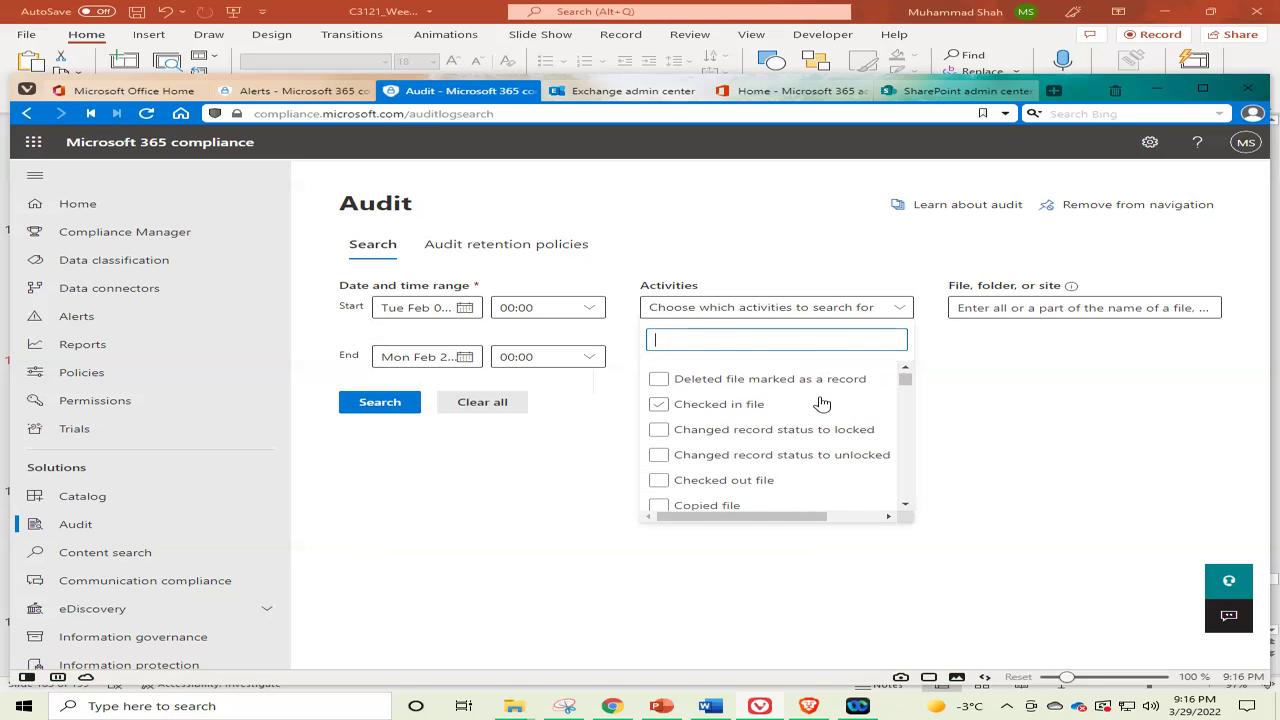
scroll(820, 403, "up", 3)
left_click(728, 414)
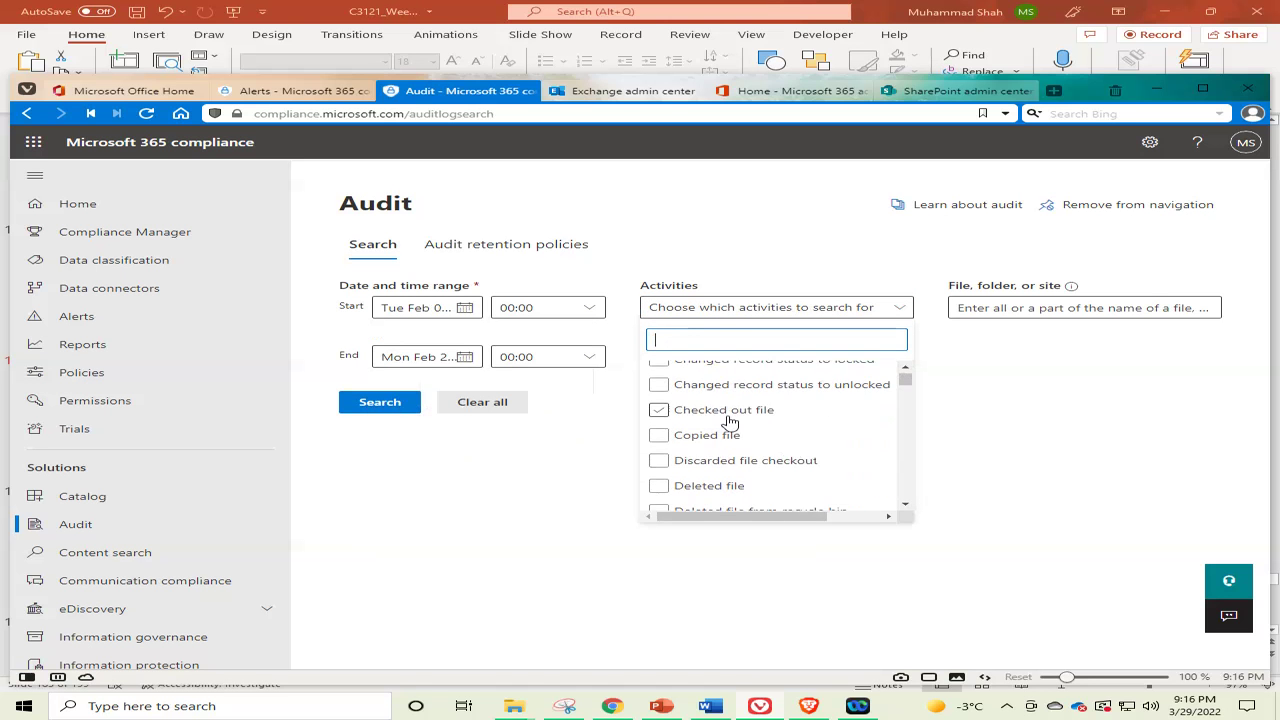
scroll(730, 422, "down", 1)
left_click(658, 417)
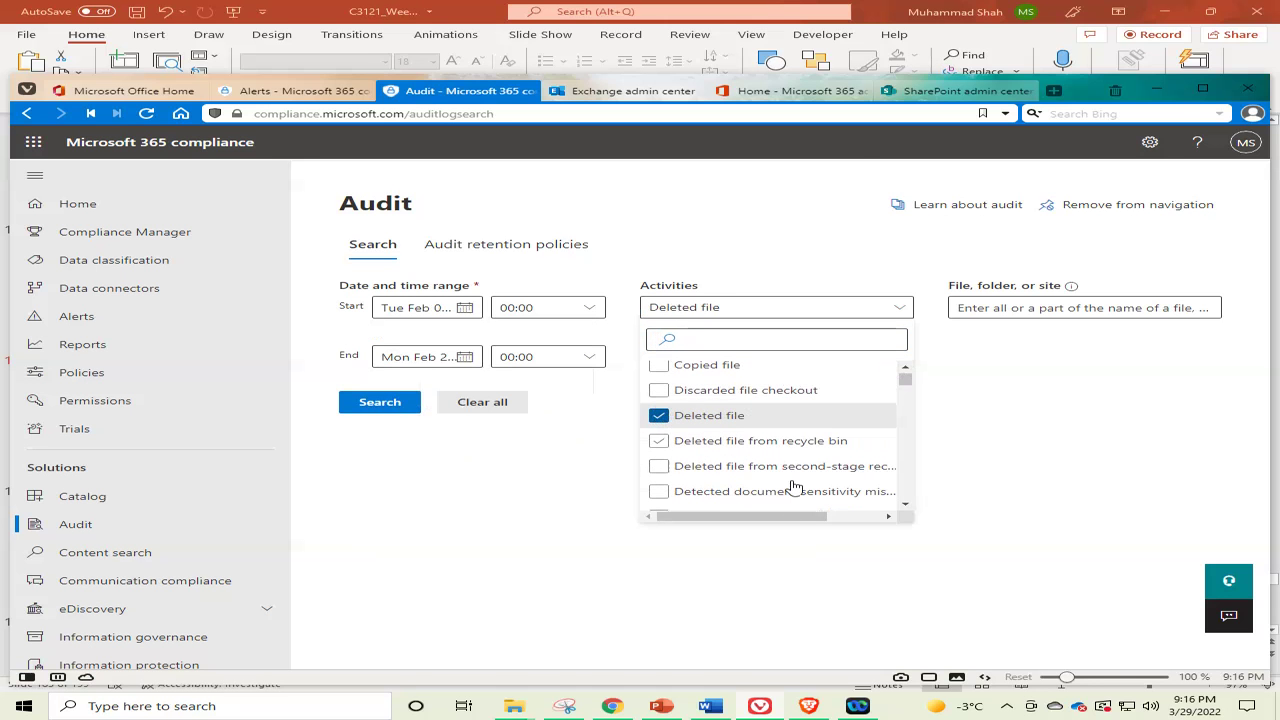
left_click(743, 547)
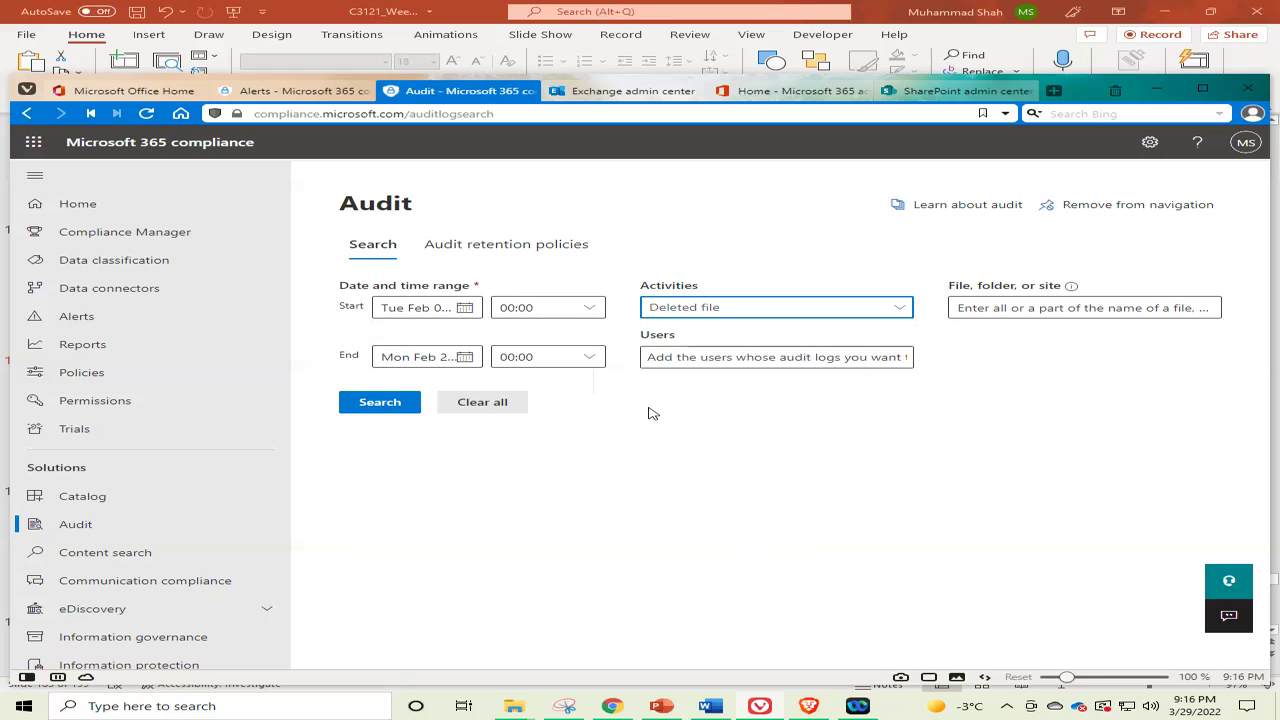
left_click(378, 403)
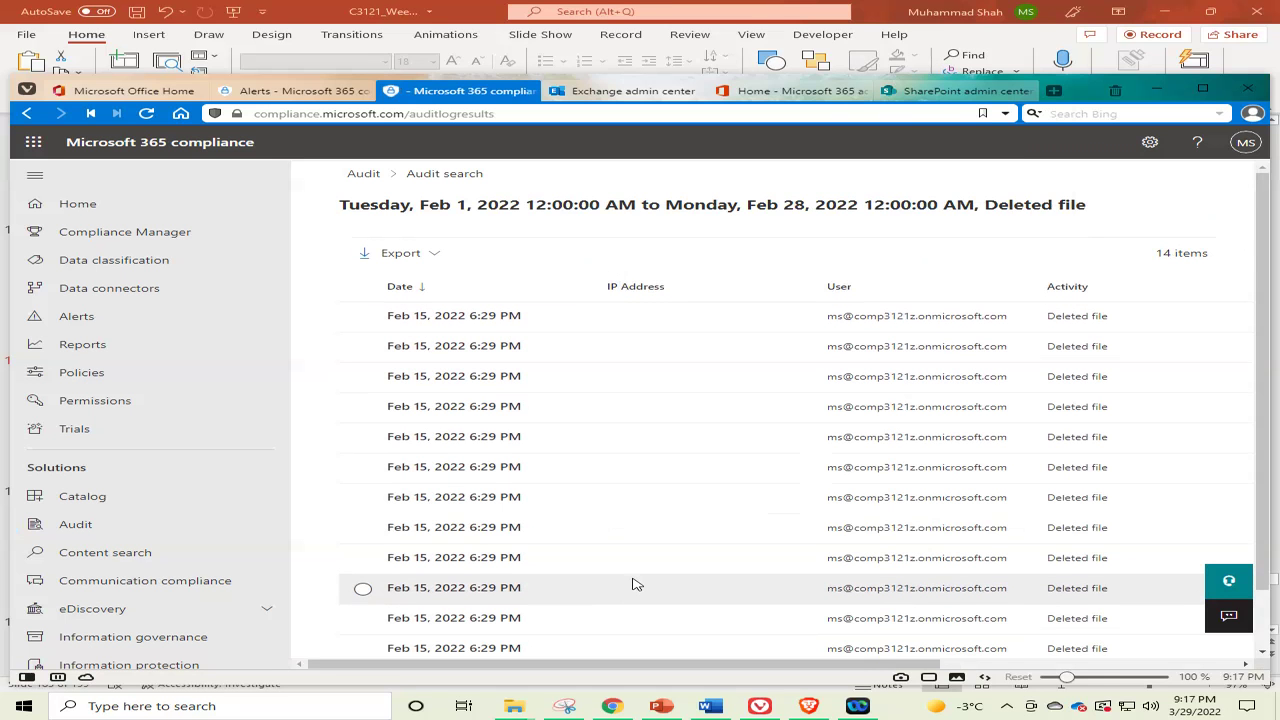
Step: Switch to PowerPoint and review the project task list on slide 181 and the Task 14 form picture on slide 184
left_click(675, 714)
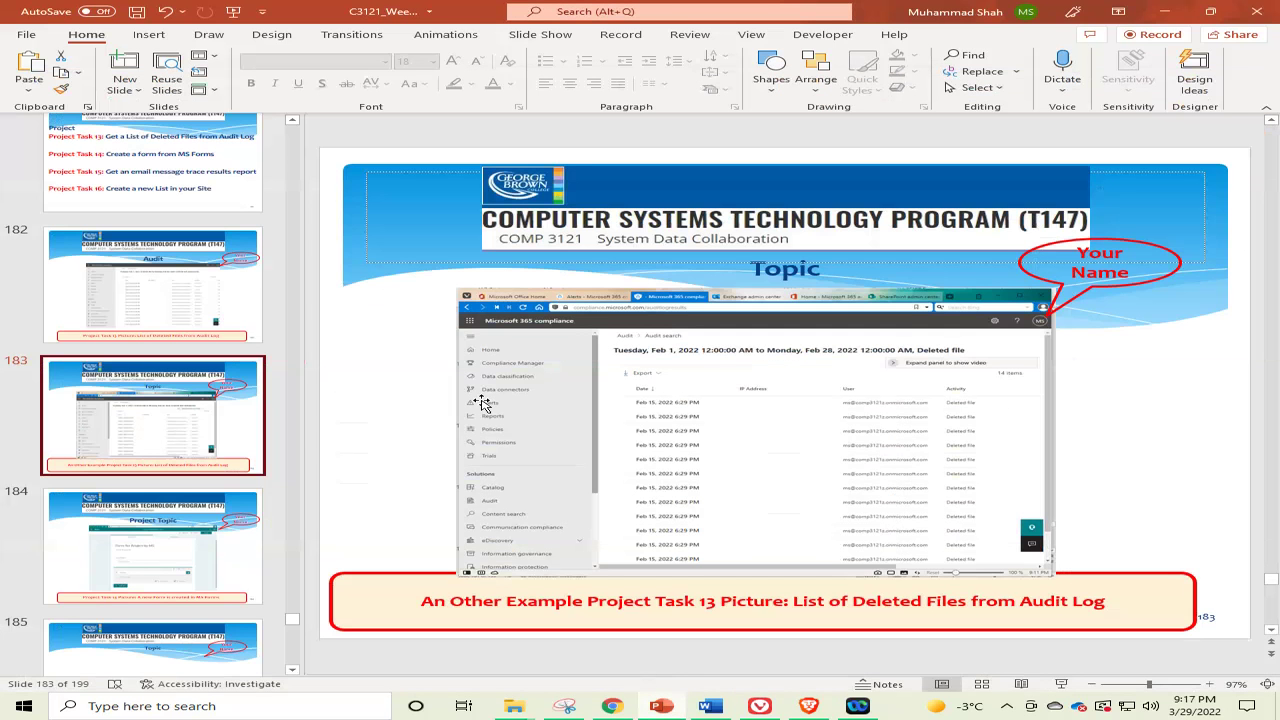
scroll(197, 365, "down", 3)
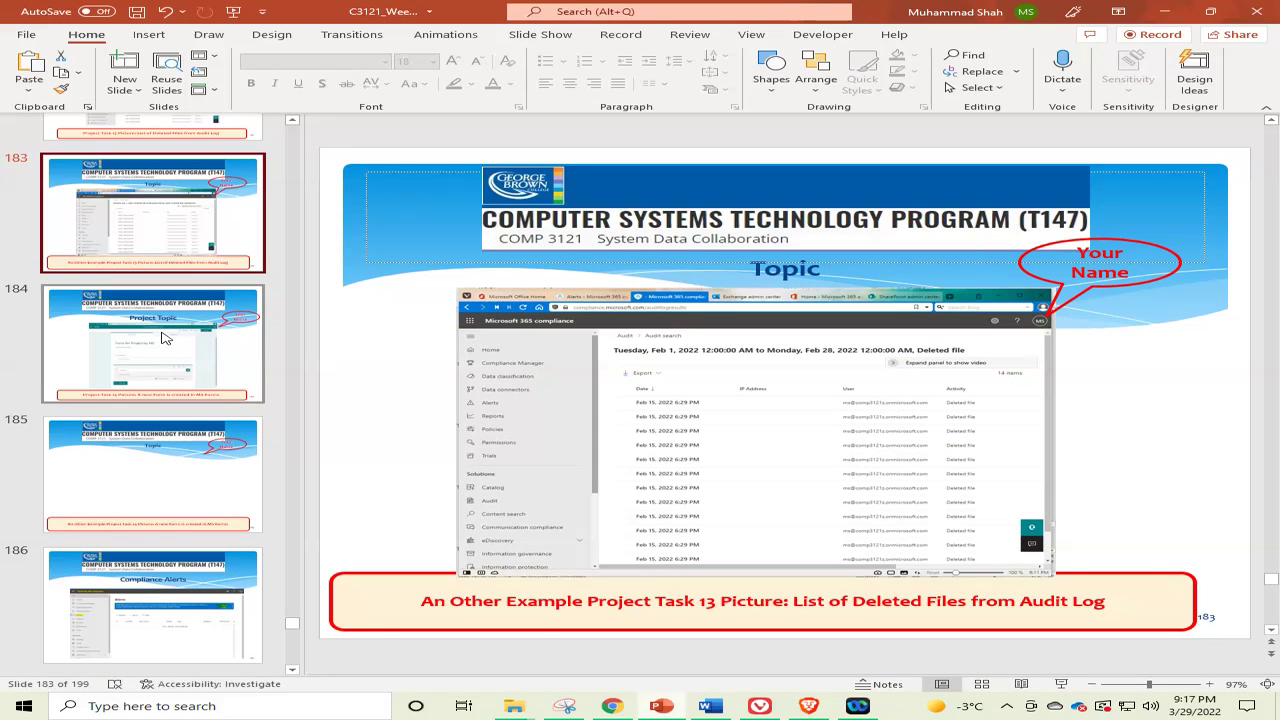
left_click(140, 348)
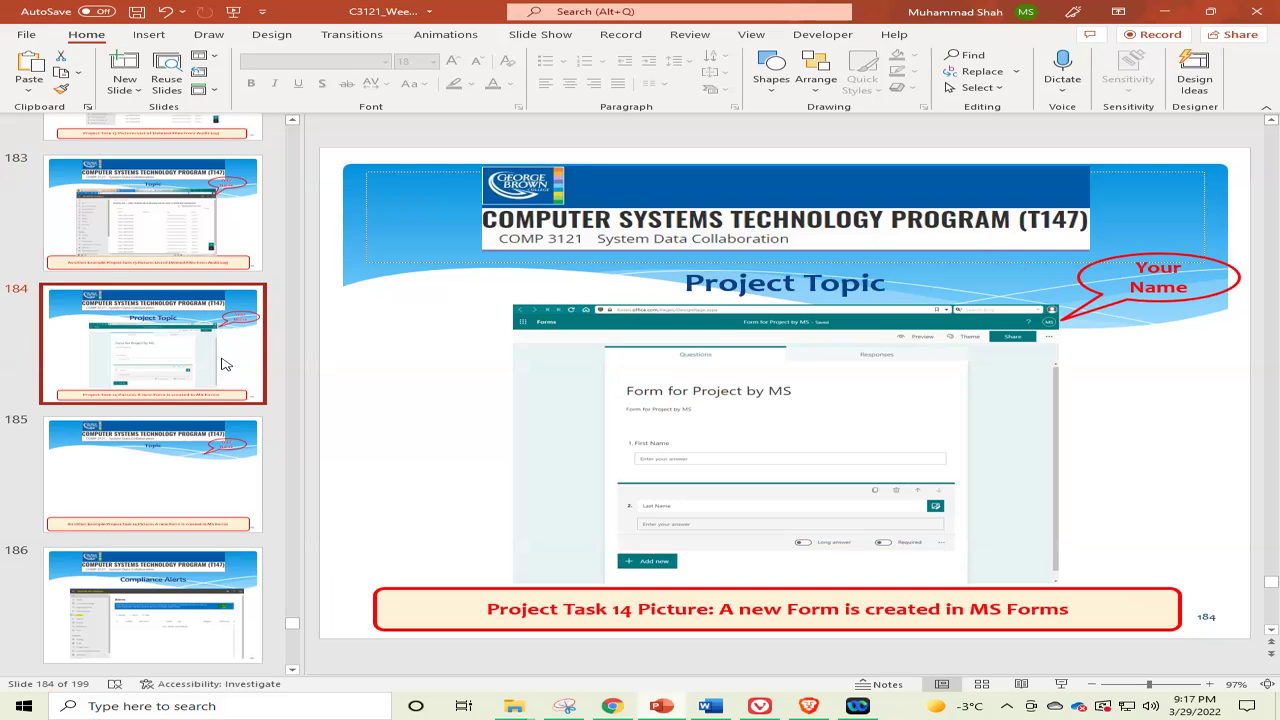
scroll(224, 364, "up", 5)
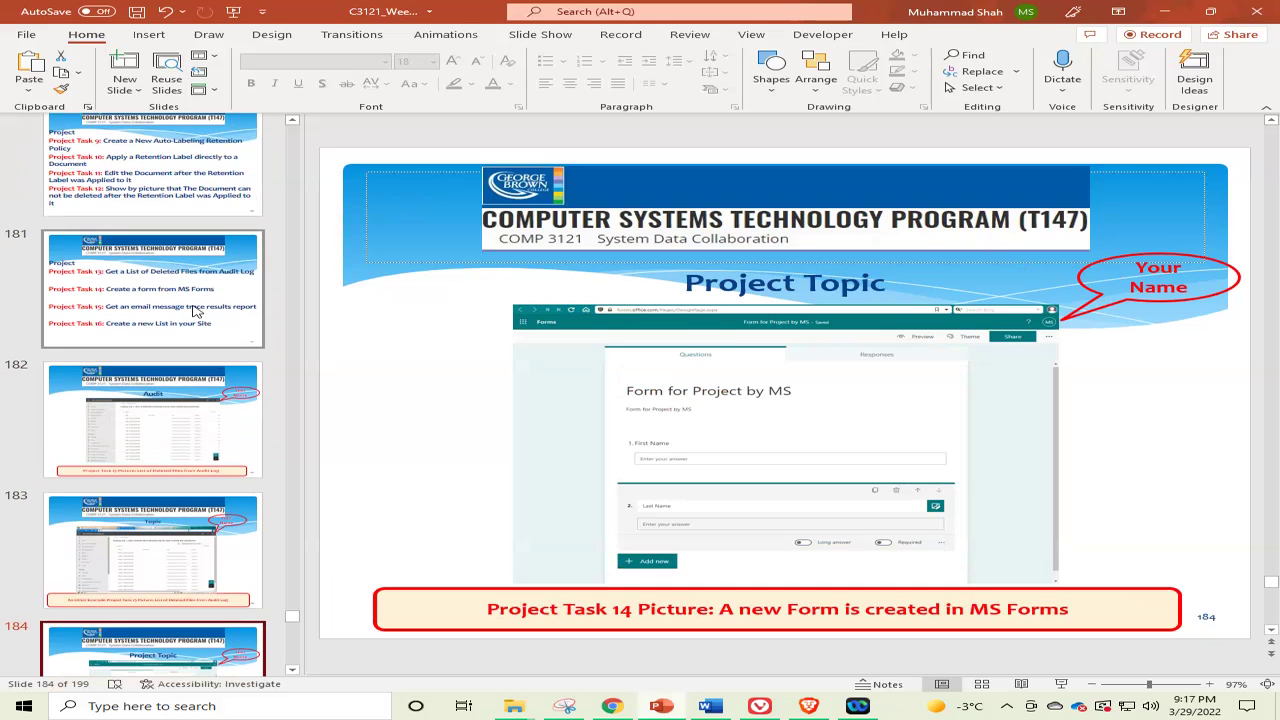
left_click(183, 298)
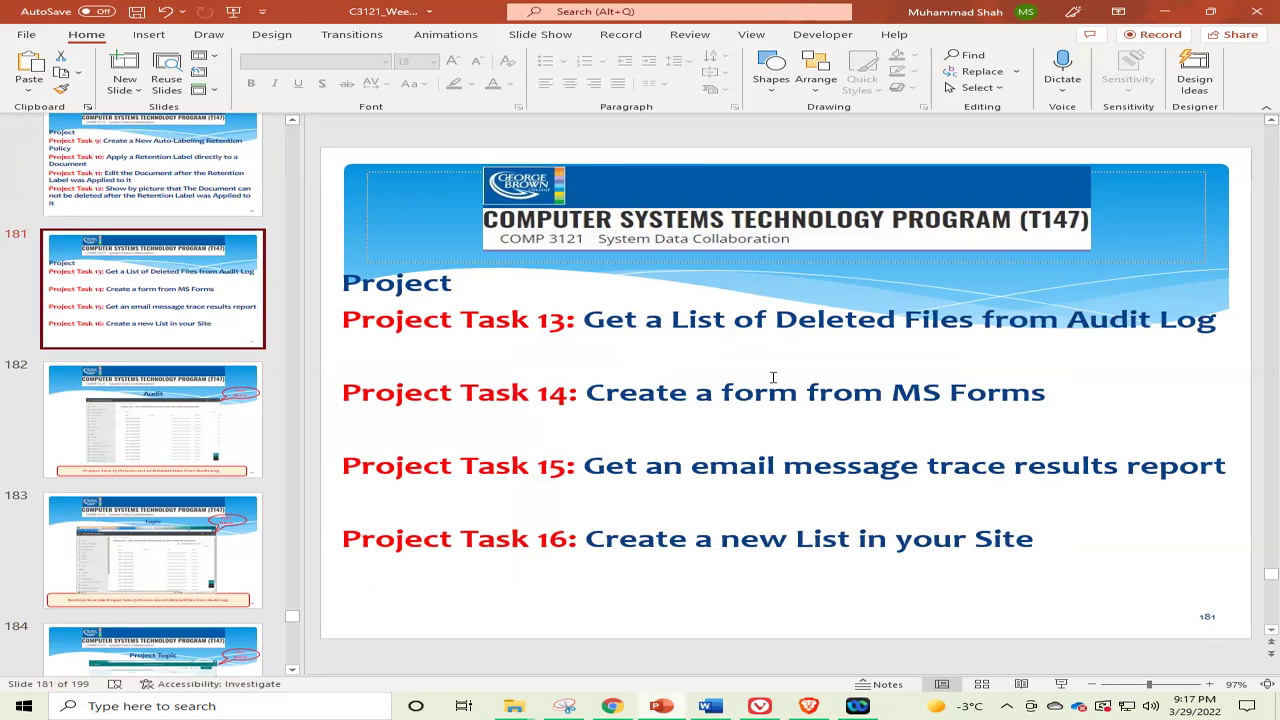
scroll(208, 401, "down", 3)
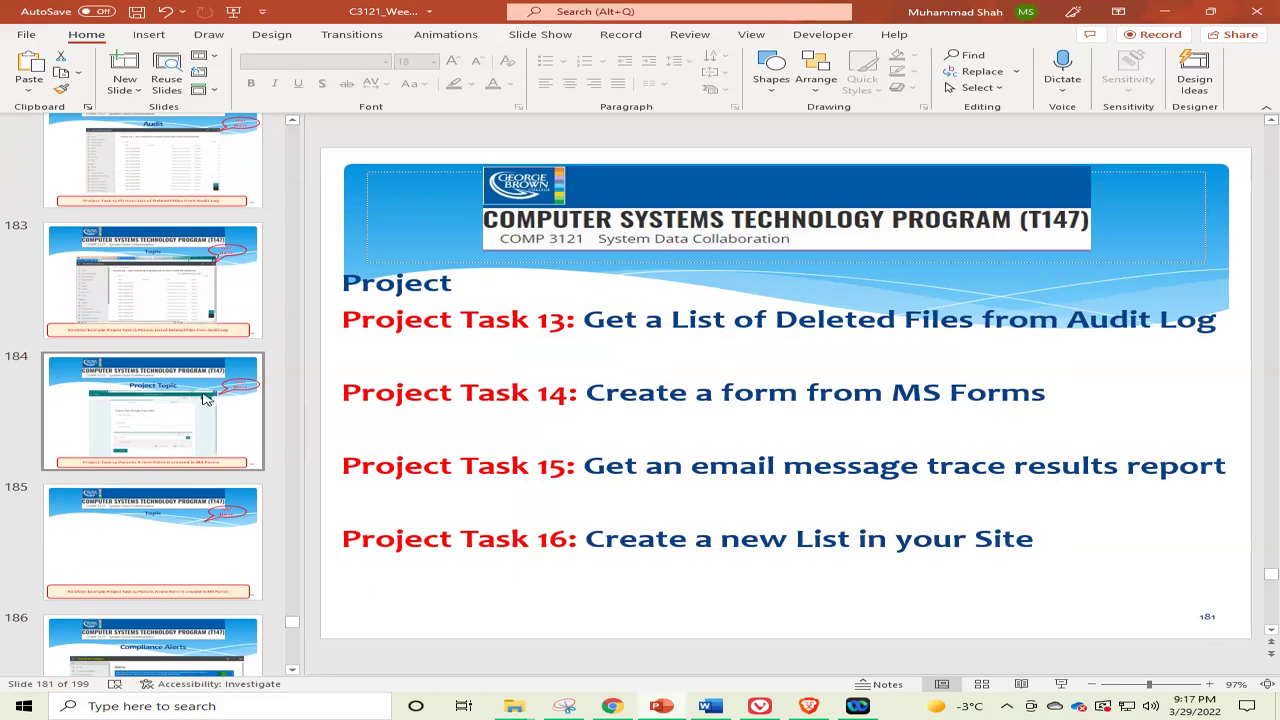
left_click(160, 421)
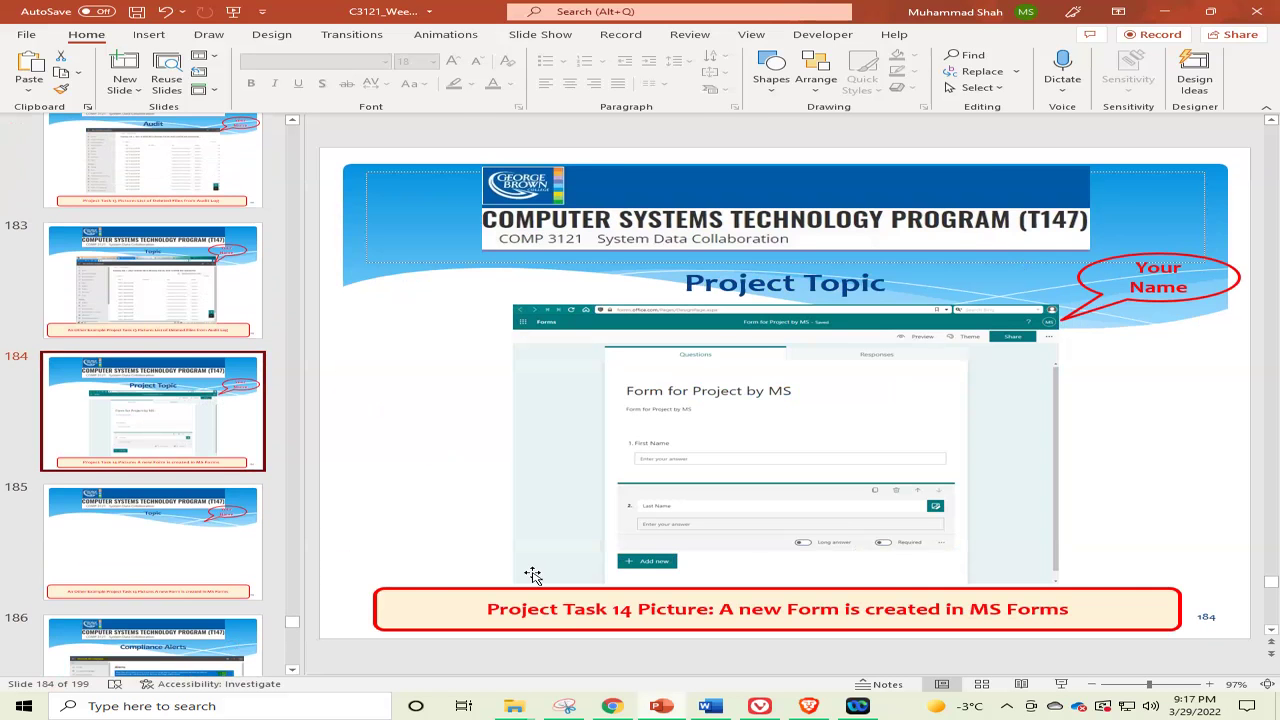
Step: Return to the browser and open Microsoft Forms from the Office home page's app launcher
left_click(760, 706)
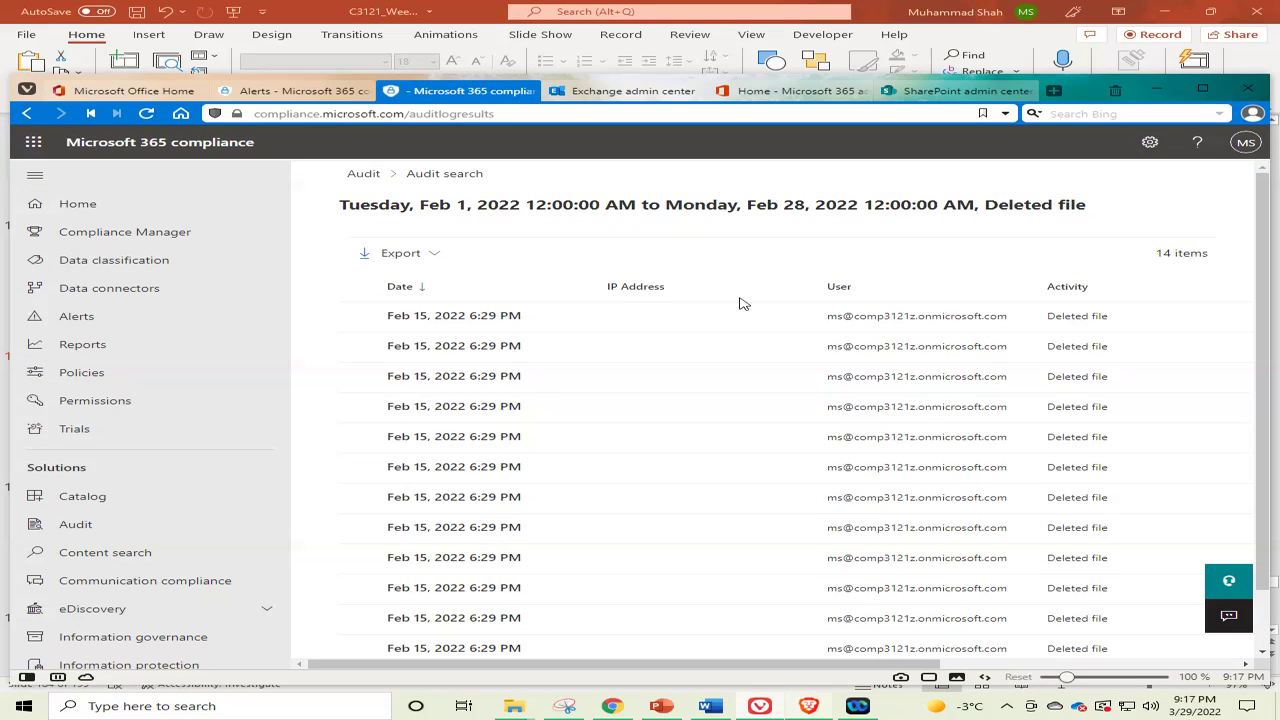
left_click(57, 89)
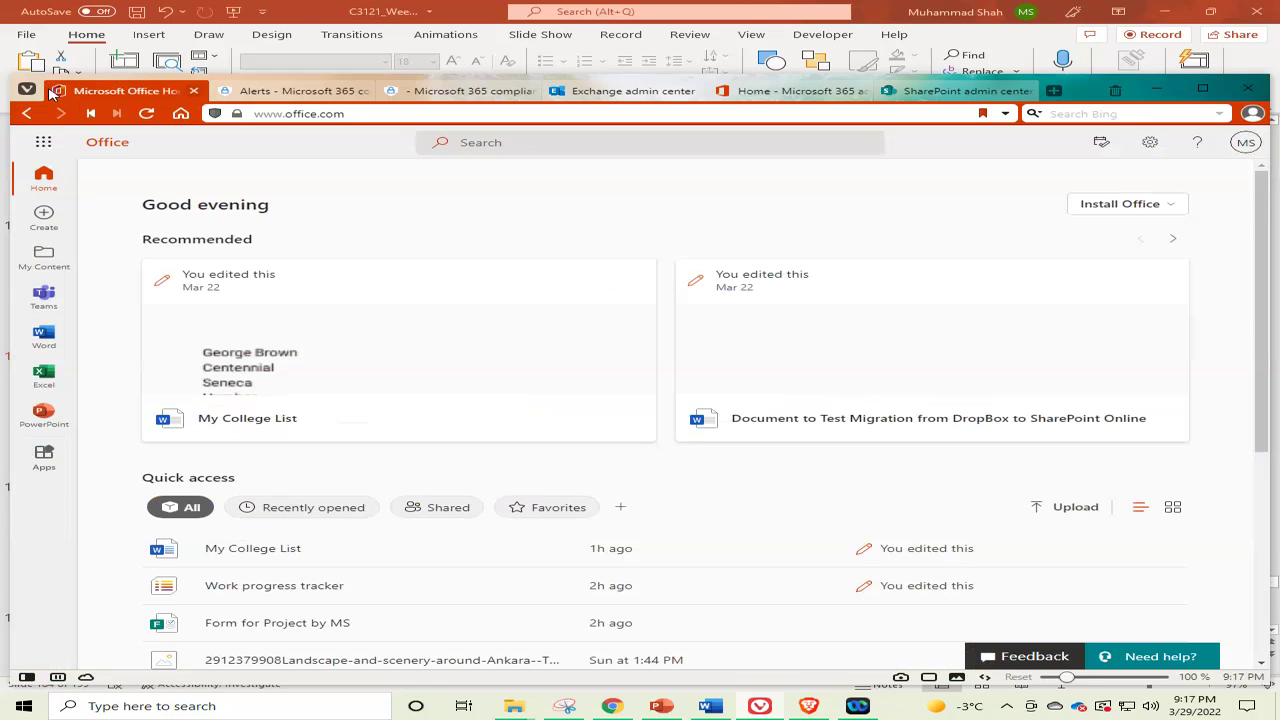
left_click(37, 145)
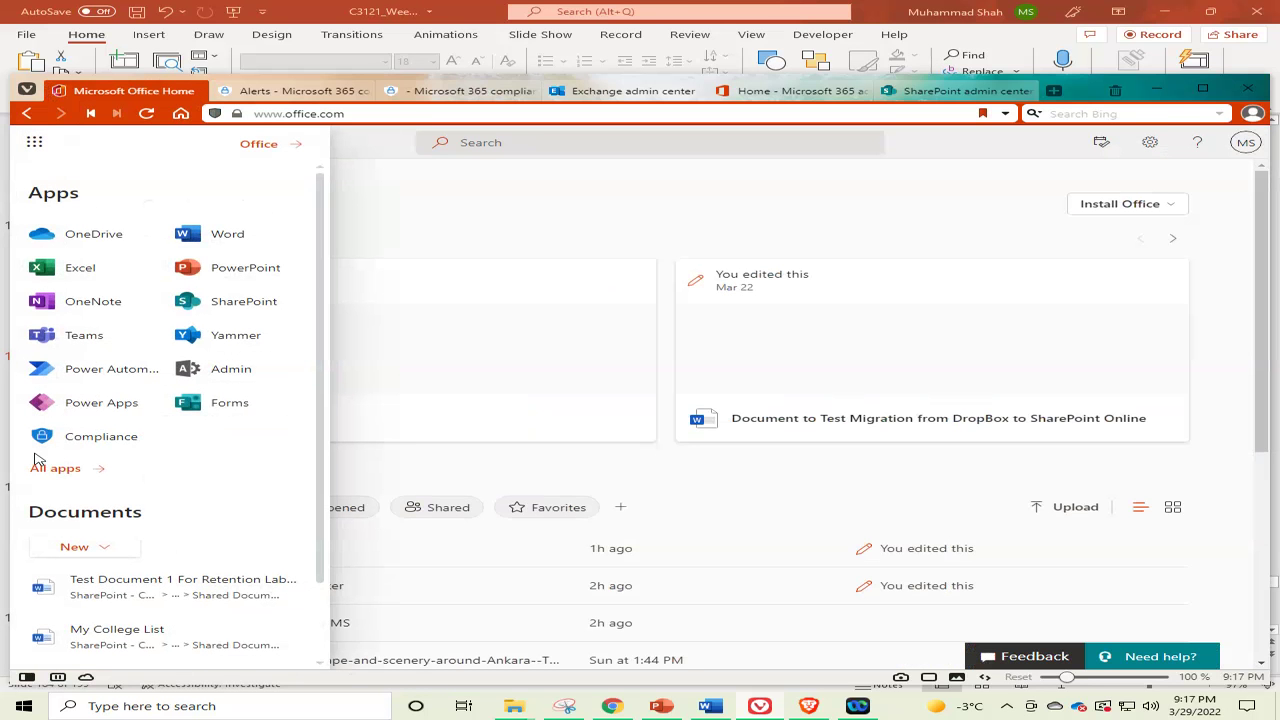
left_click(204, 405)
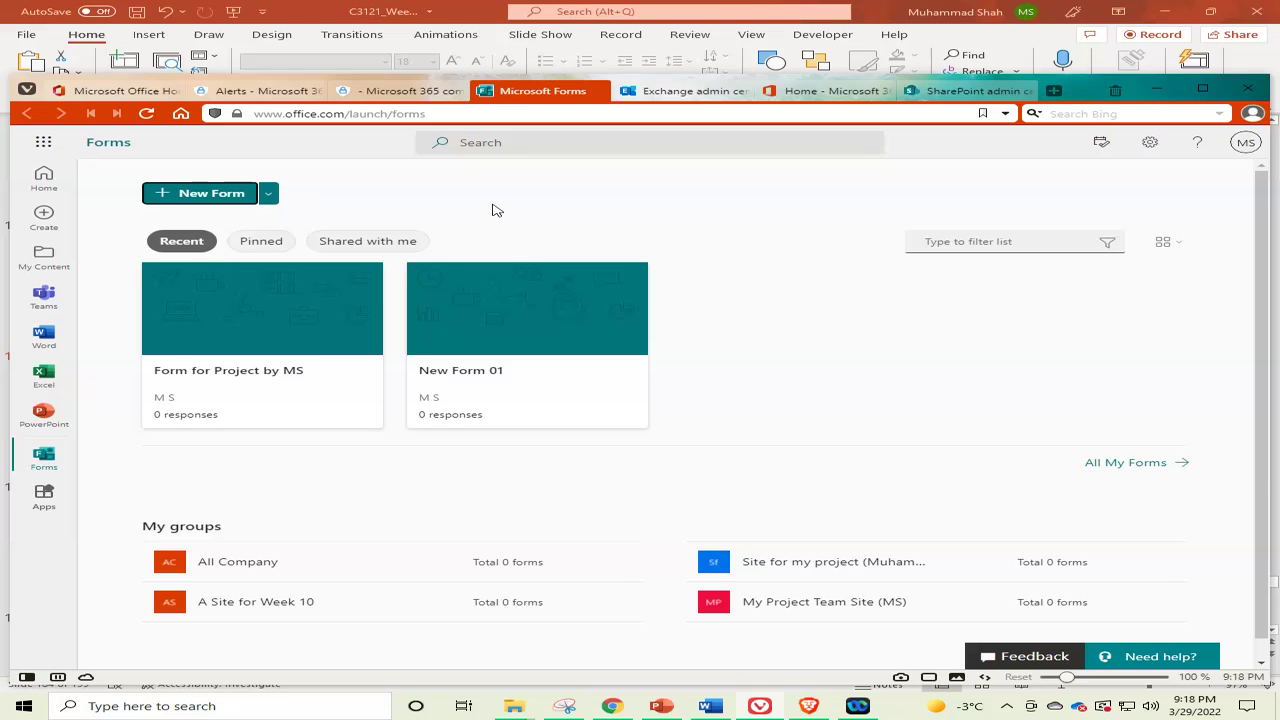
Step: Create a new form and title it "Form for my Project Week 12"
left_click(170, 196)
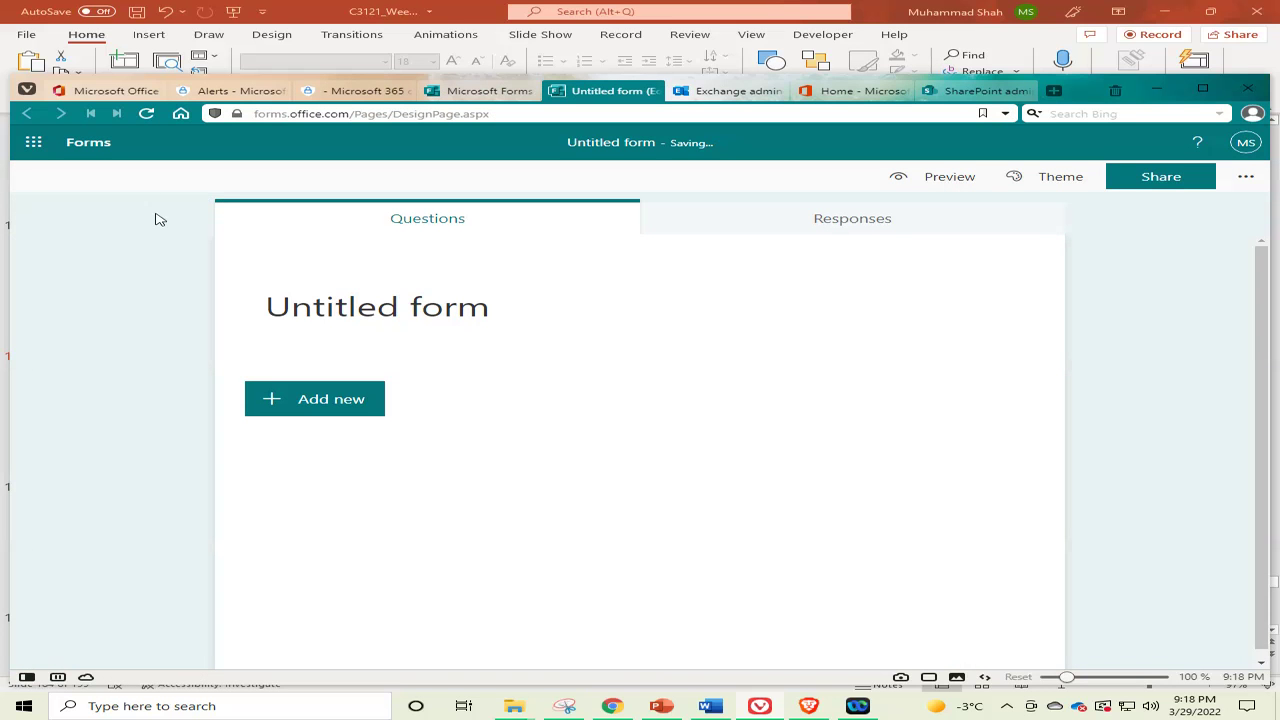
left_click(411, 310)
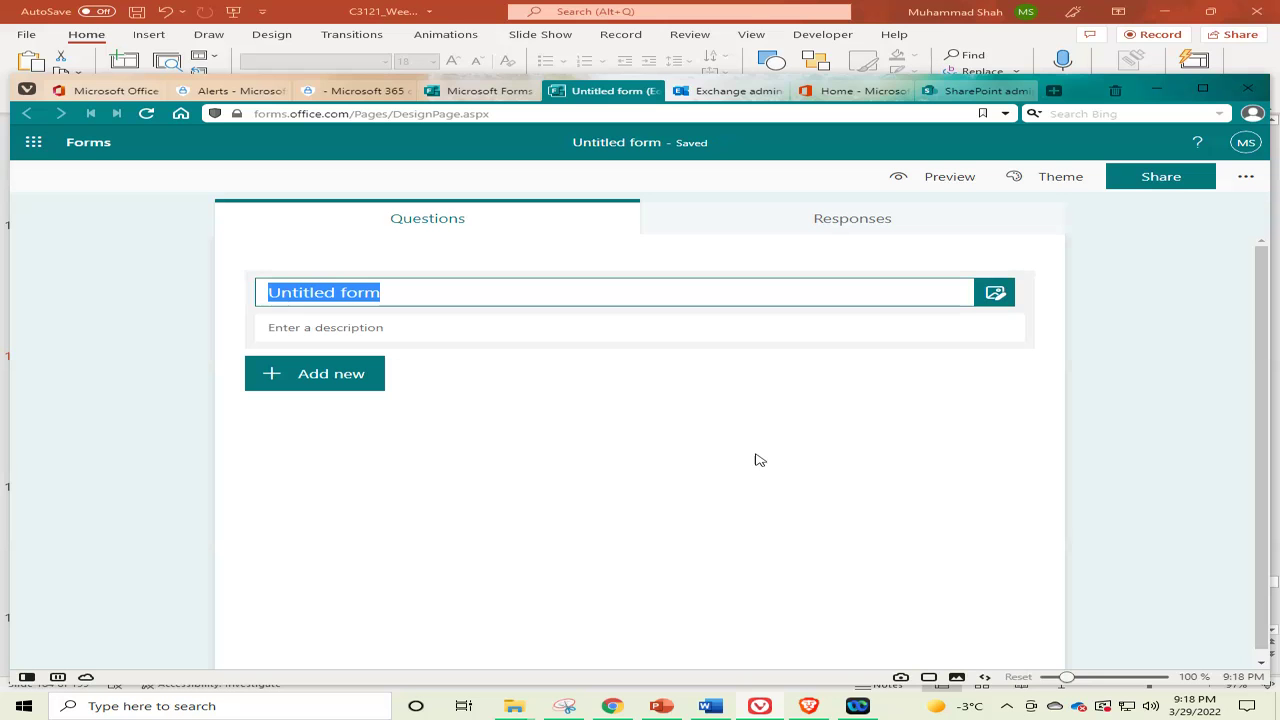
type("Fi")
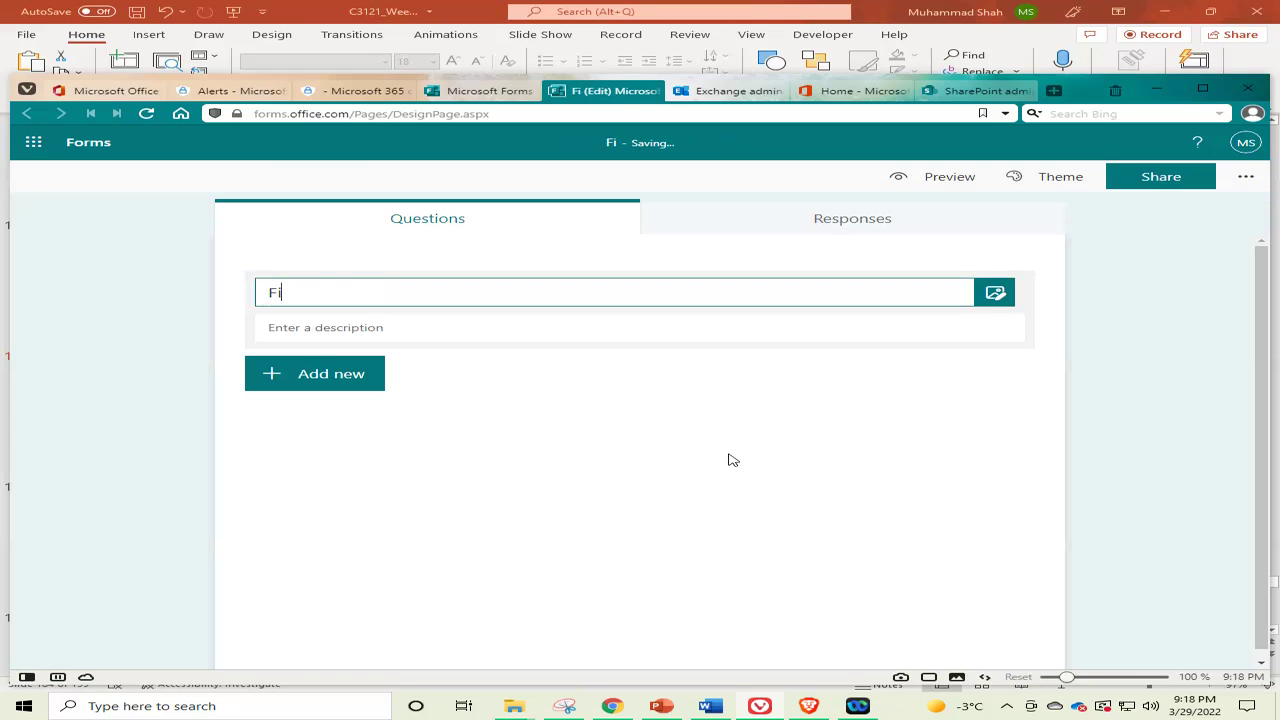
key("BackSpace")
type("orm for ")
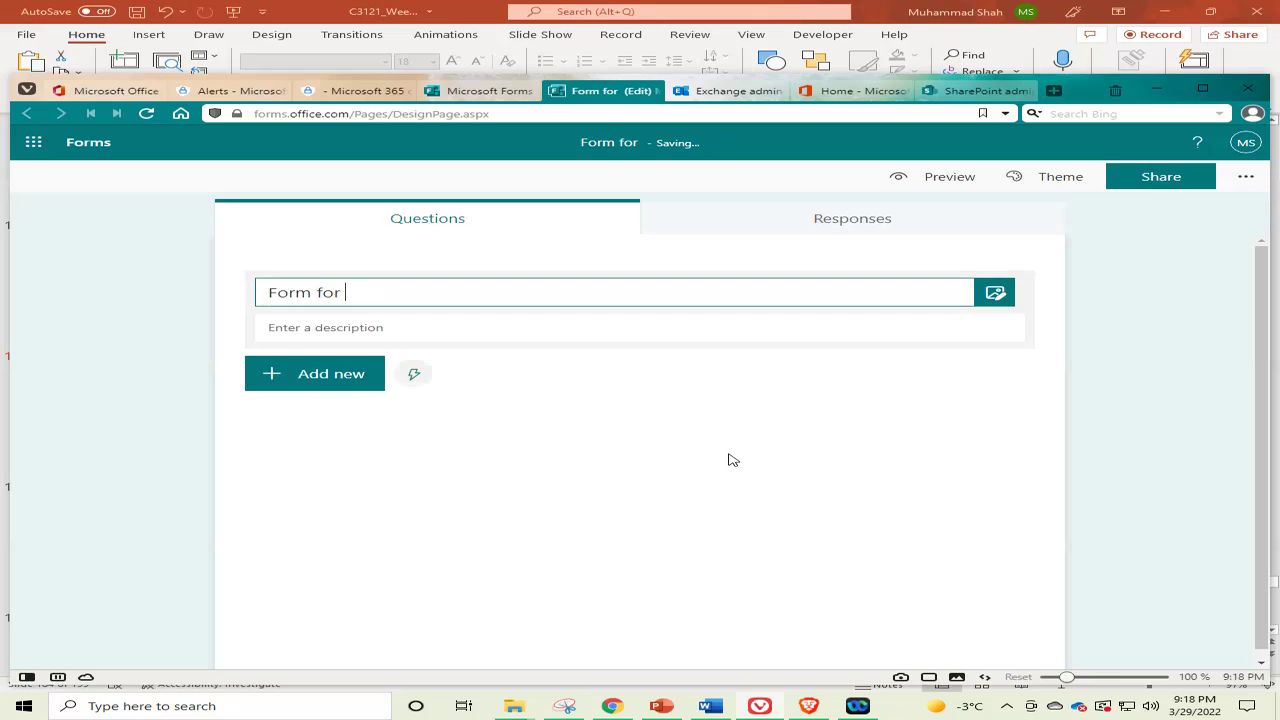
type("my Project")
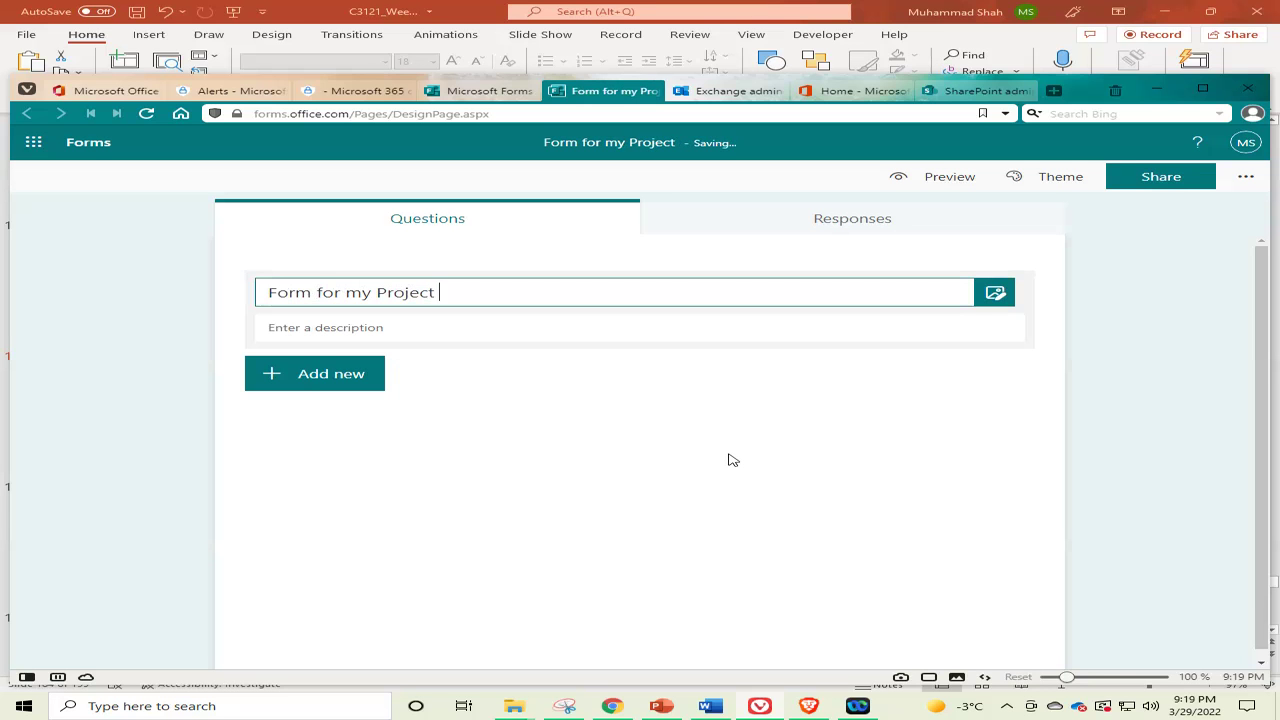
type(" Week 12")
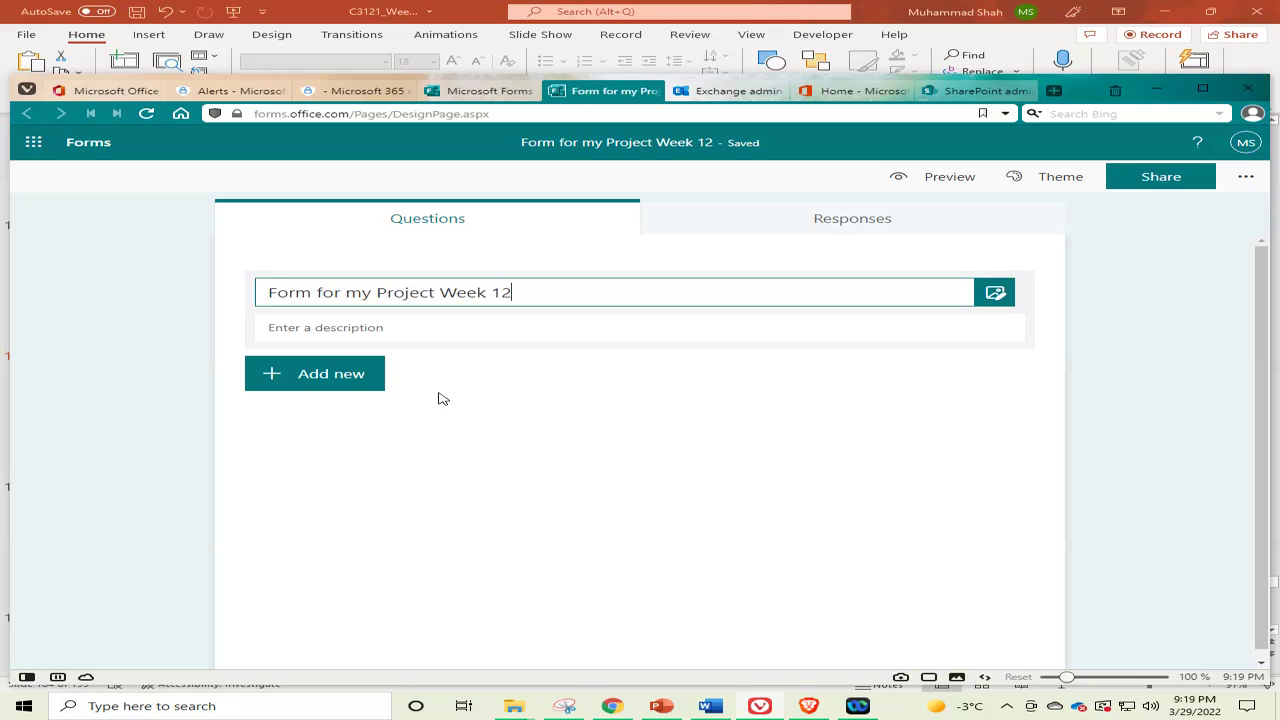
Step: Add a text question named "First Name" as the form's first question
left_click(330, 376)
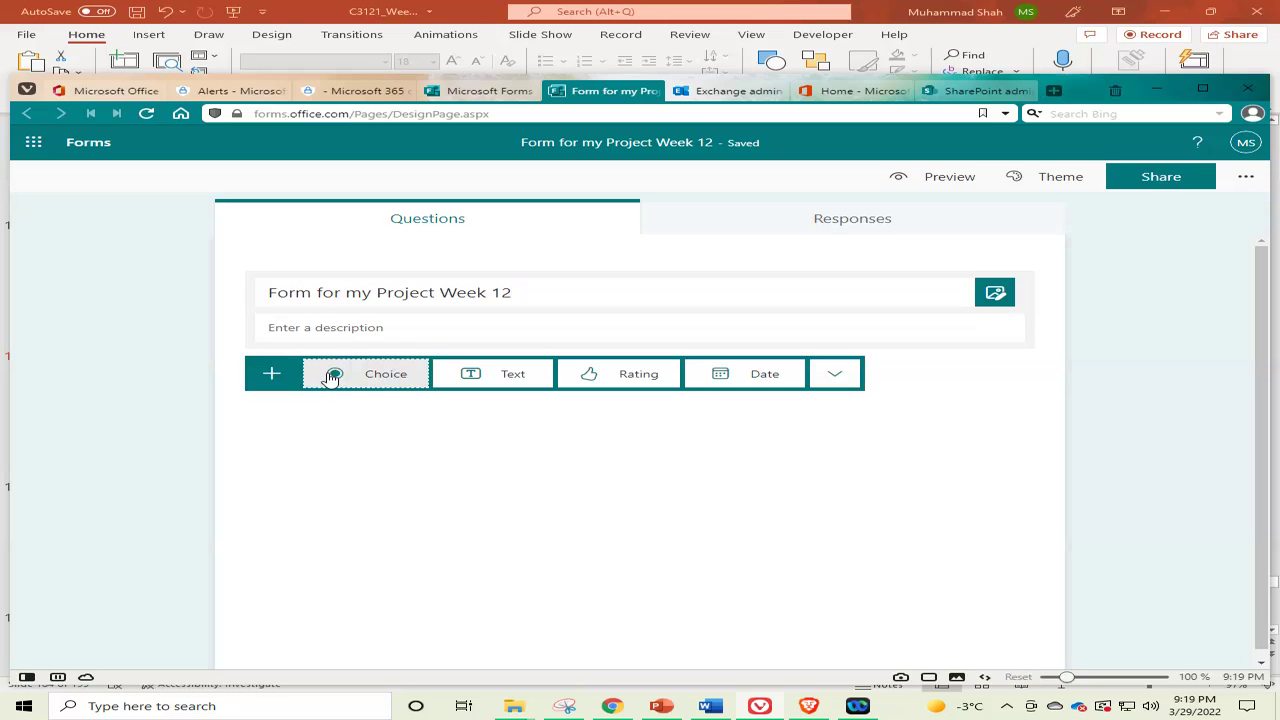
left_click(511, 374)
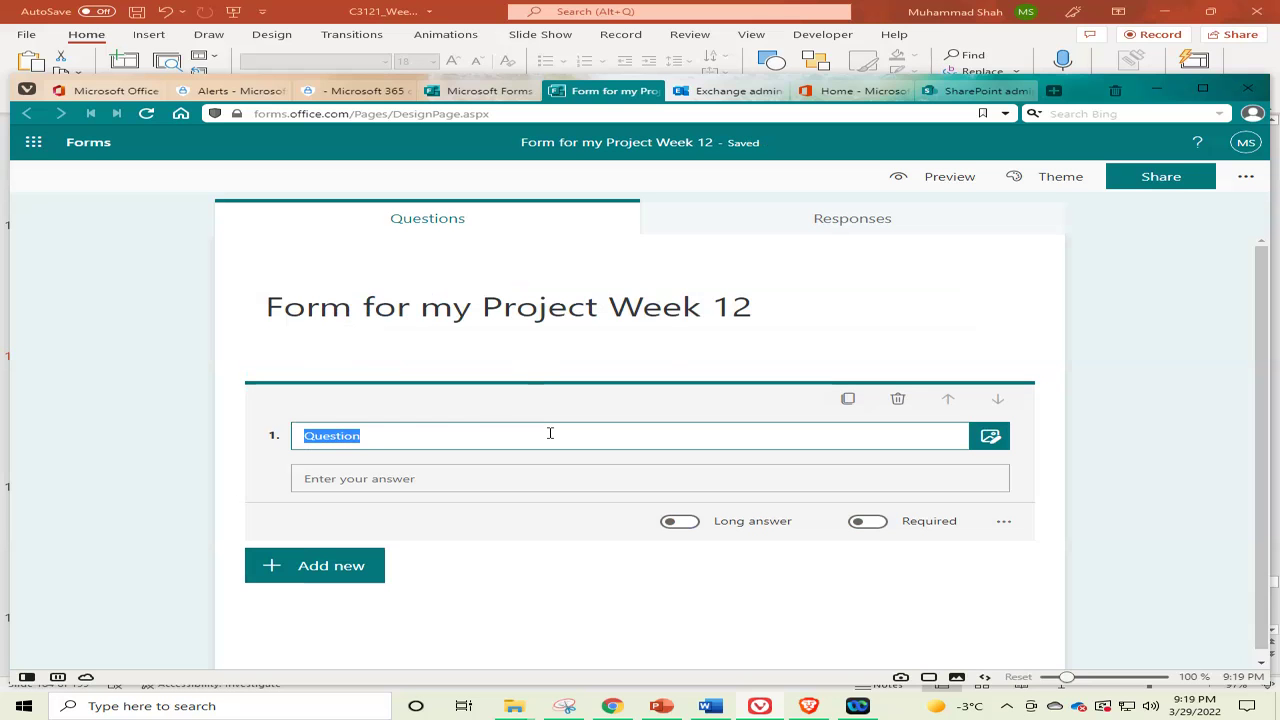
type("F")
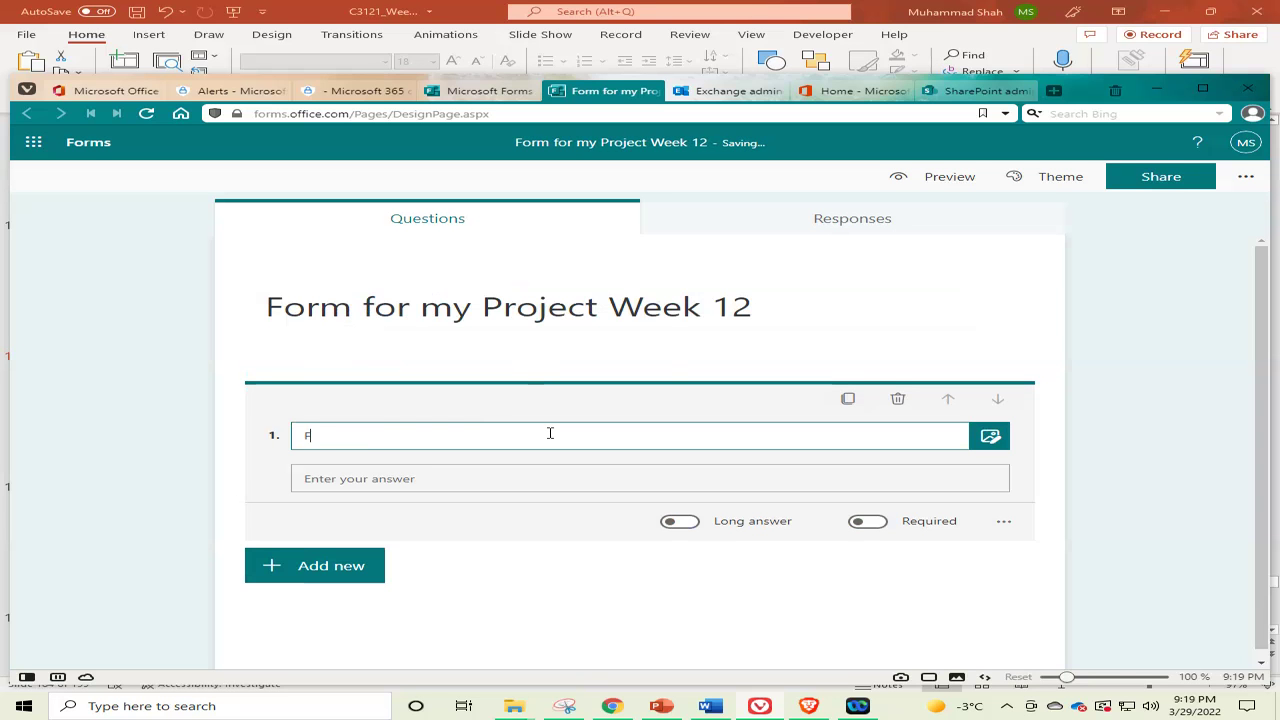
type("irst Name")
left_click(495, 480)
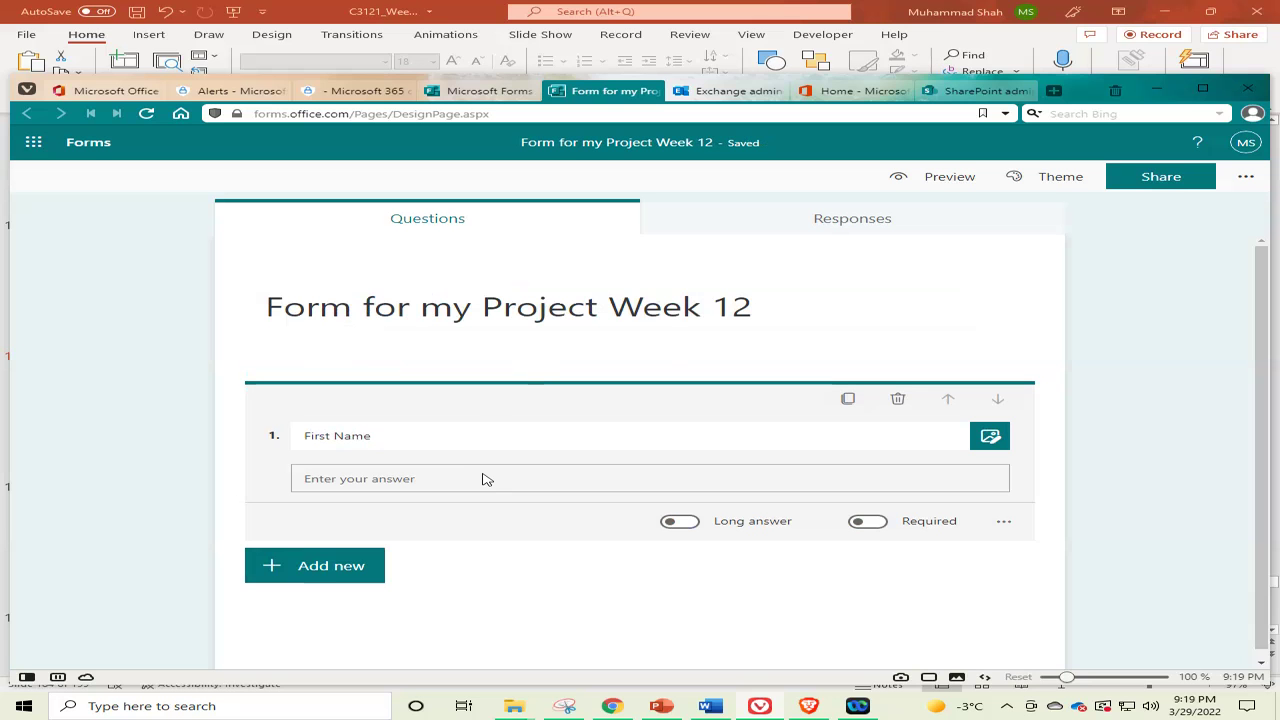
Step: Add a second text question named "Last Name" below the First Name question
left_click(330, 567)
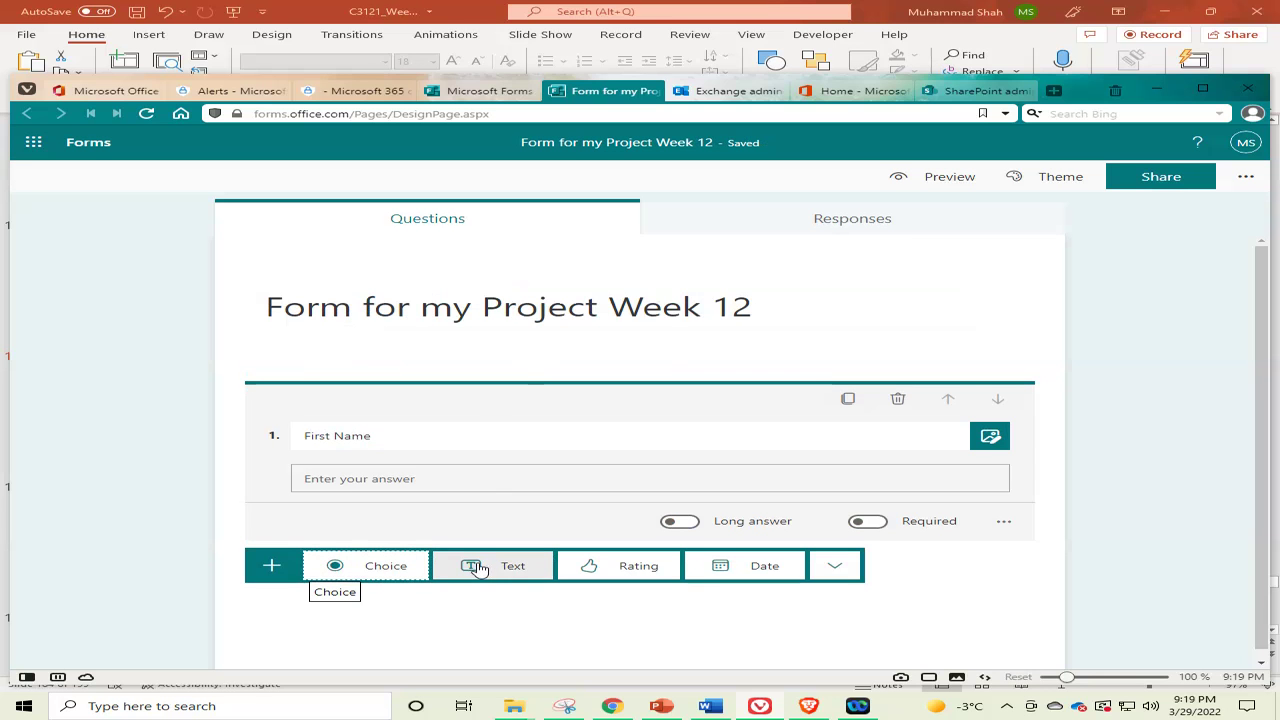
left_click(512, 567)
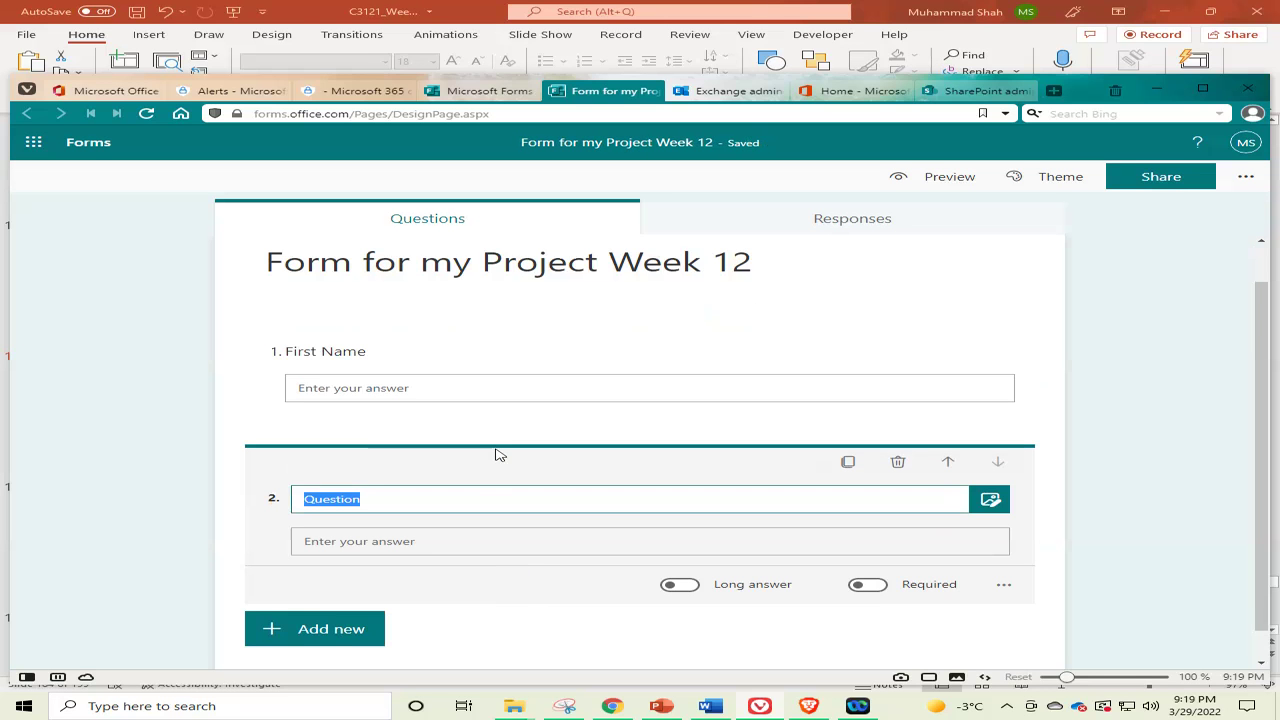
type("Last Name")
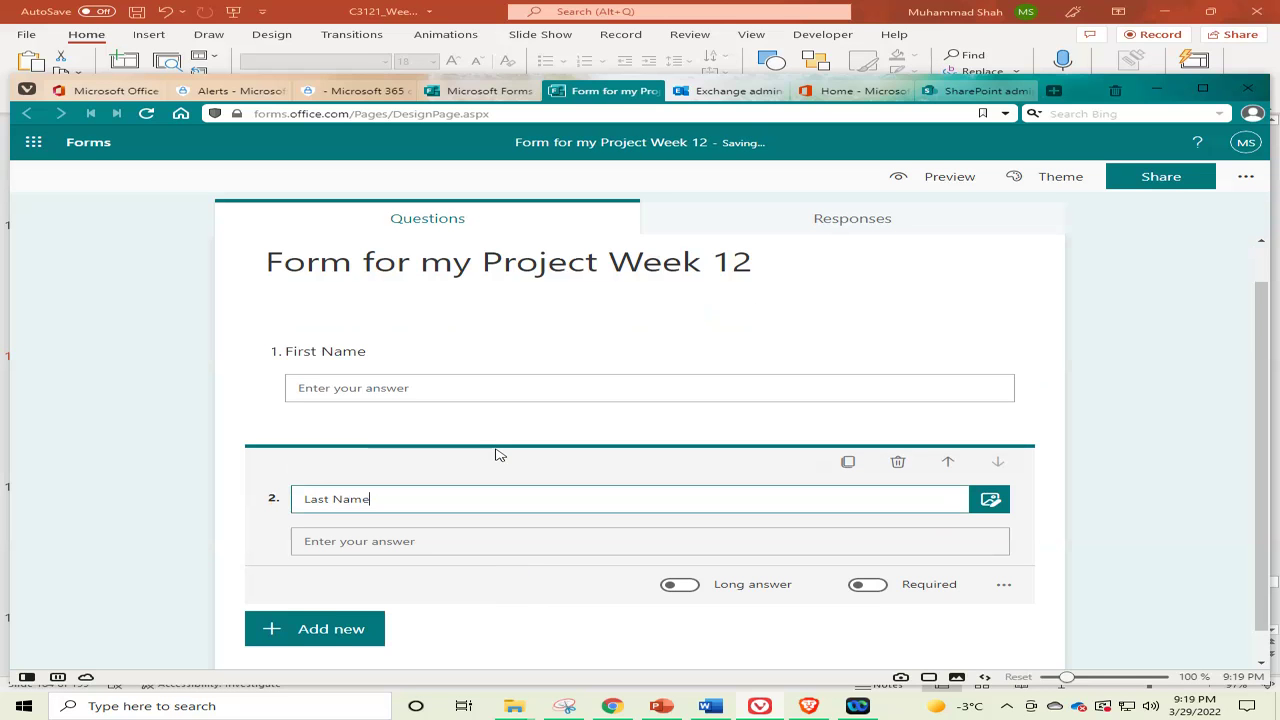
Step: Add a date question as the form's third question, below Last Name
left_click(420, 542)
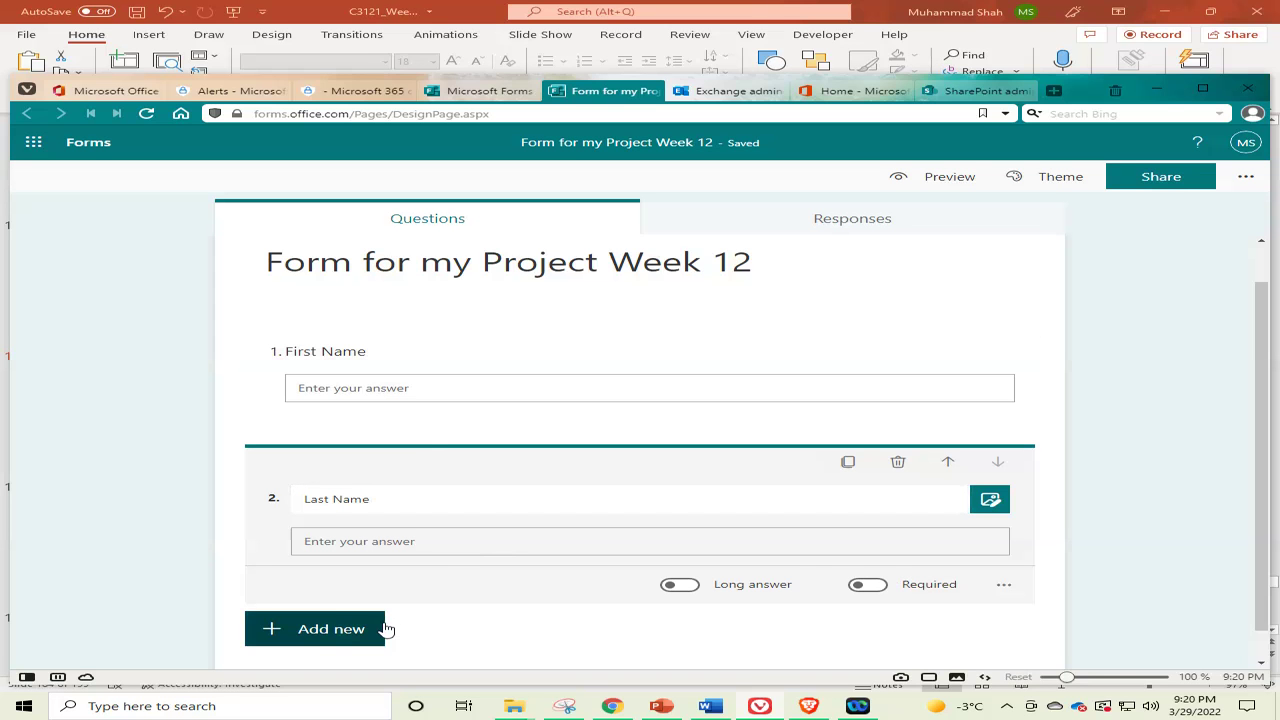
left_click(331, 631)
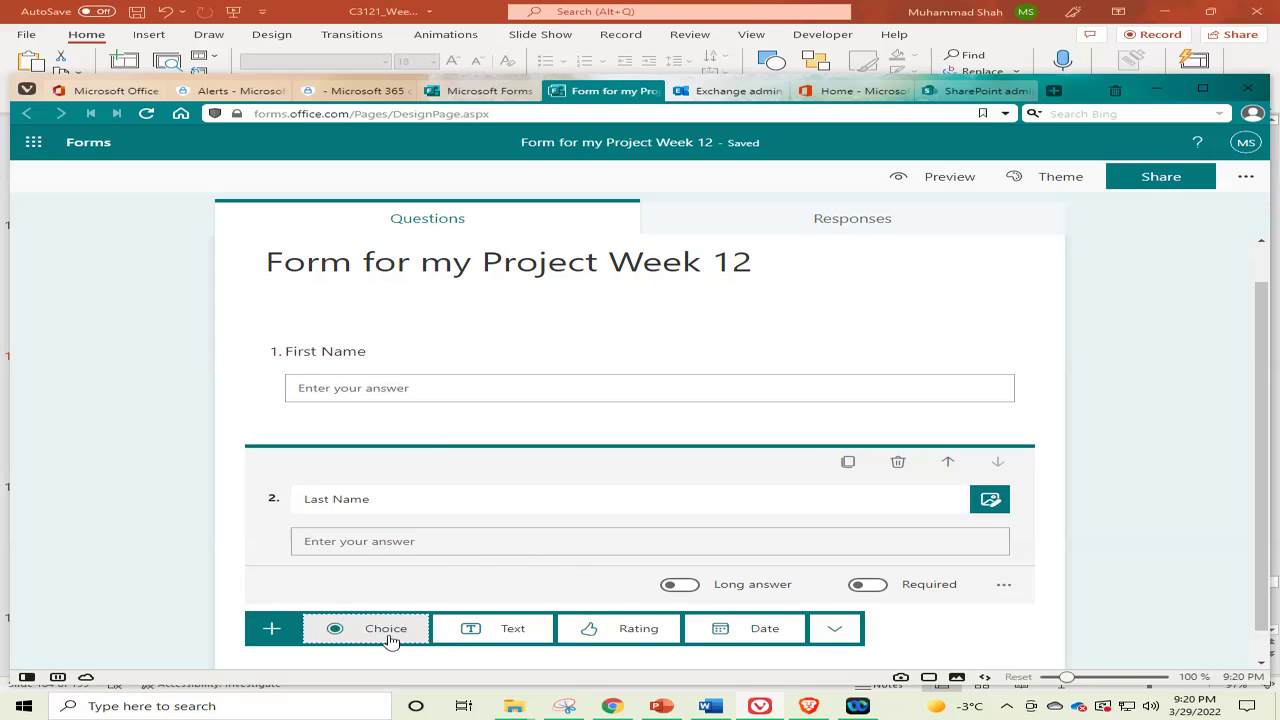
left_click(834, 628)
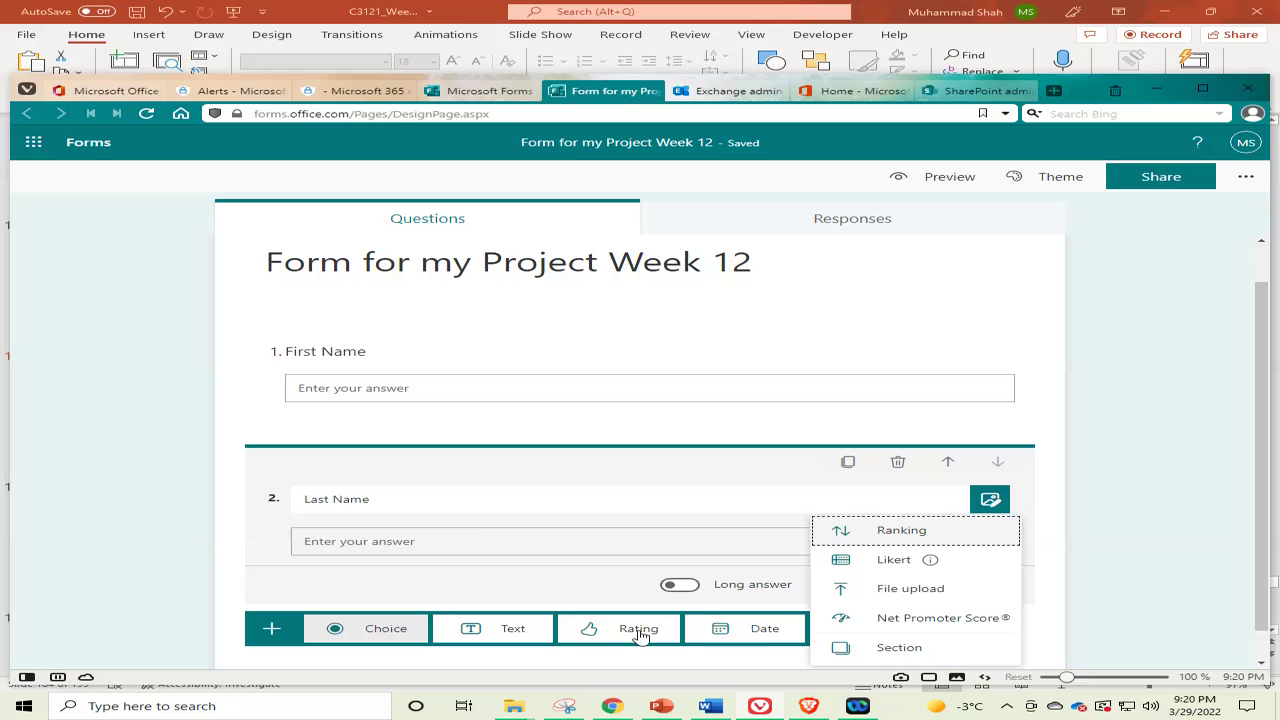
left_click(767, 630)
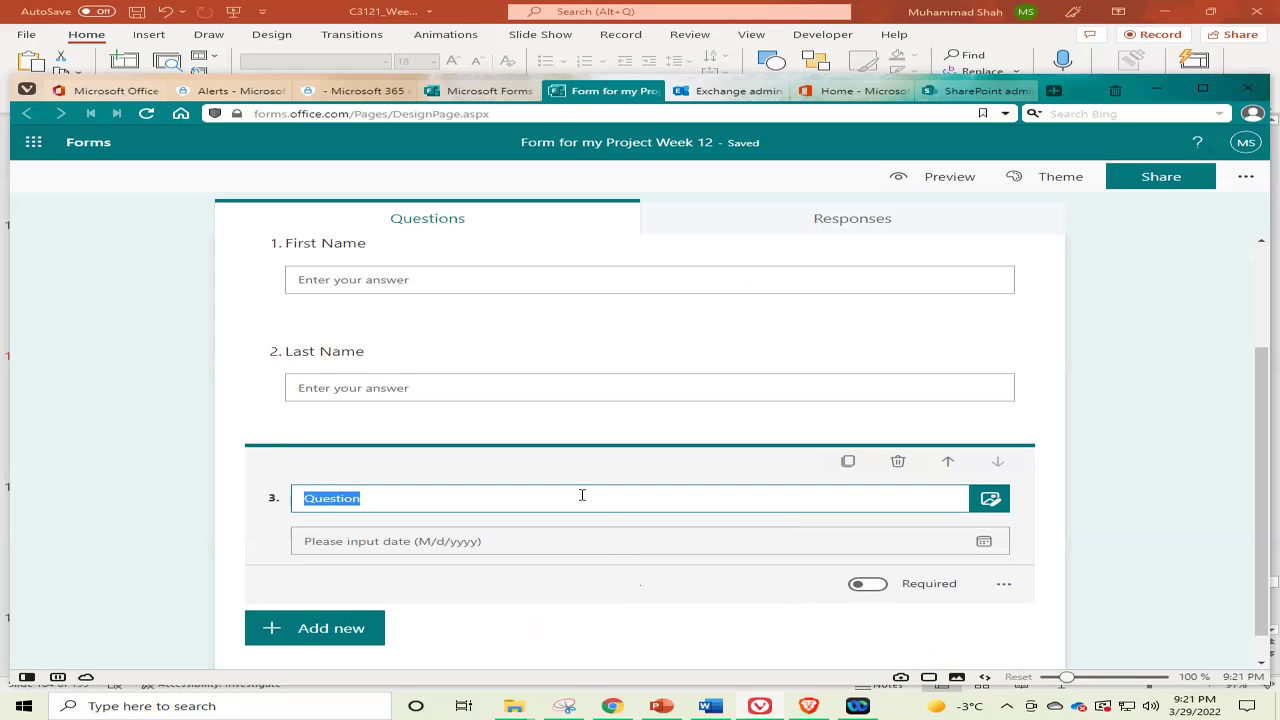
type("Date ")
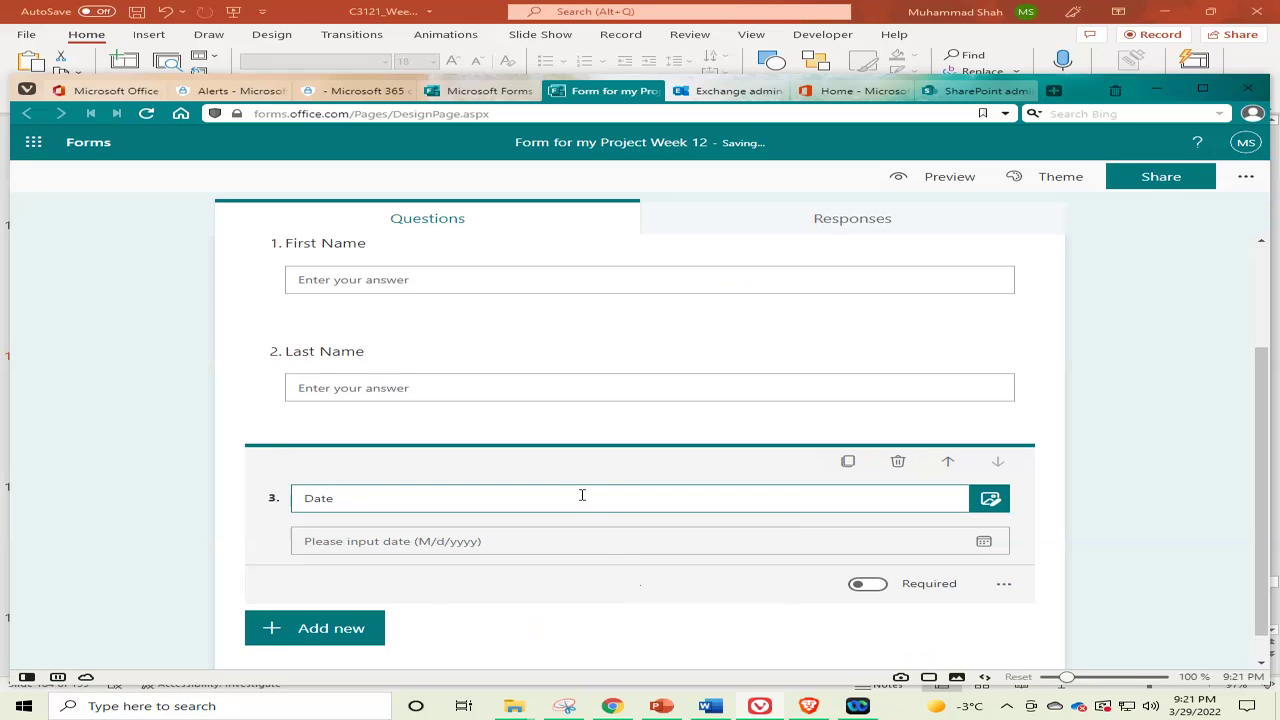
type("when the form")
key("BackSpace")
key("BackSpace")
key("BackSpace")
key("BackSpace")
key("BackSpace")
key("BackSpace")
key("BackSpace")
key("BackSpace")
key("BackSpace")
key("BackSpace")
key("BackSpace")
key("BackSpace")
key("BackSpace")
key("BackSpace")
key("BackSpace")
key("BackSpace")
key("BackSpace")
key("BackSpace")
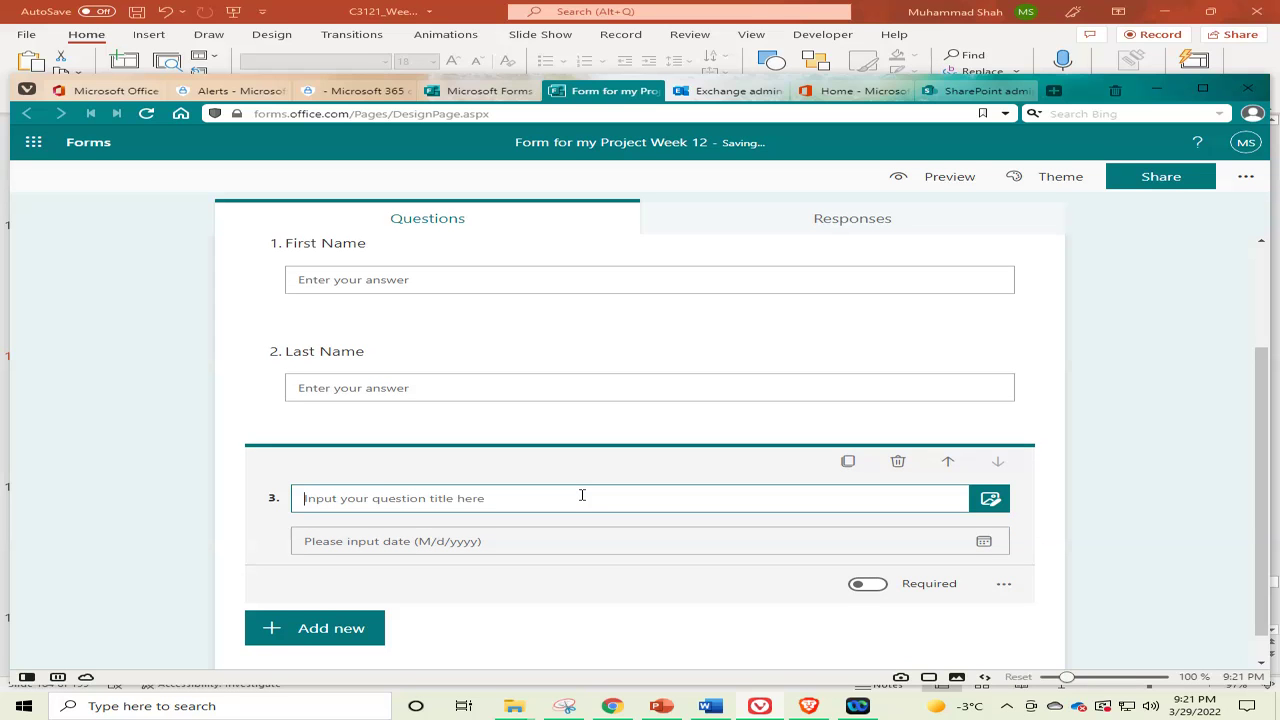
Step: Title the date question "Enter the date"
type("Enter ")
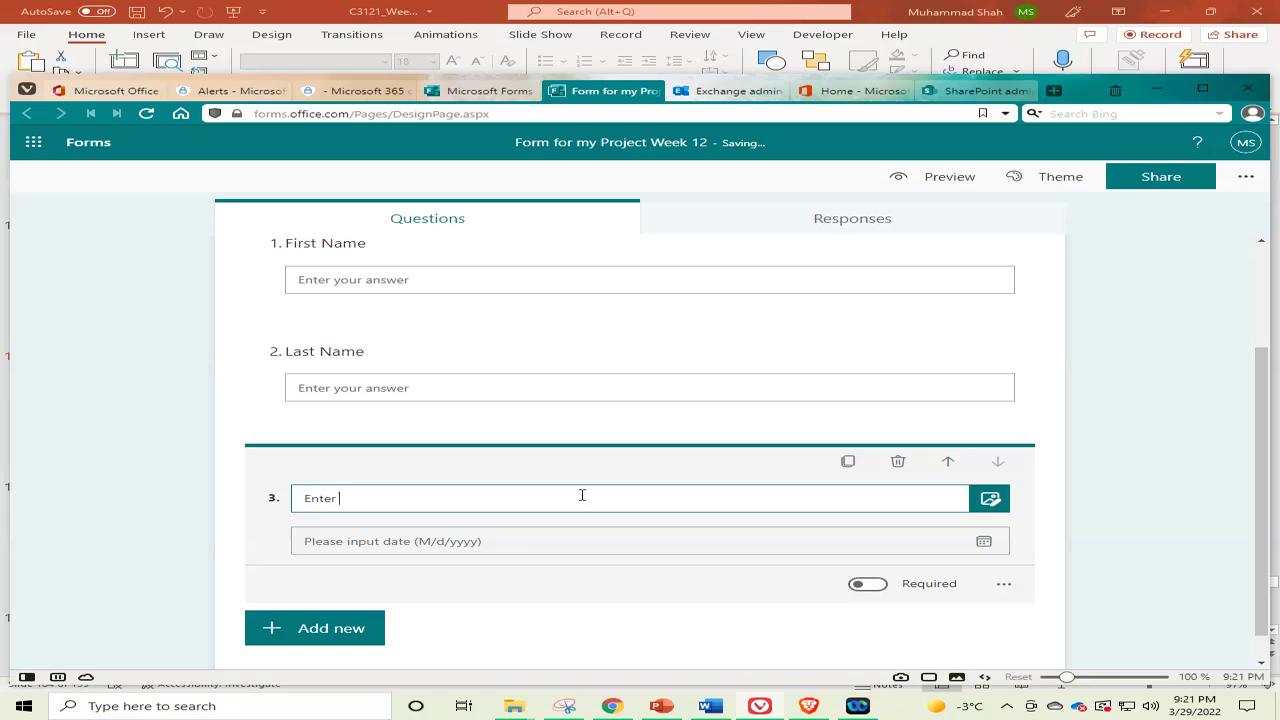
type("the date")
left_click(504, 544)
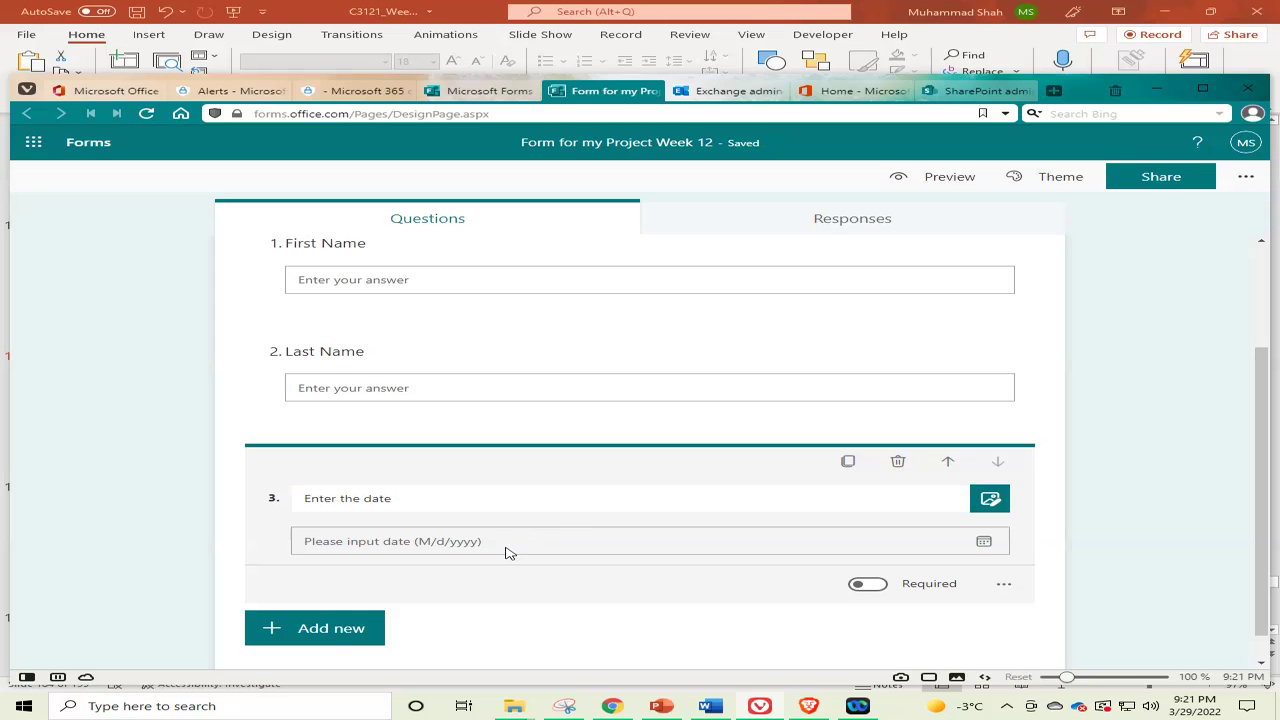
Step: Add a choice question titled "Today the climate is dry or wet?" below the date question
left_click(331, 630)
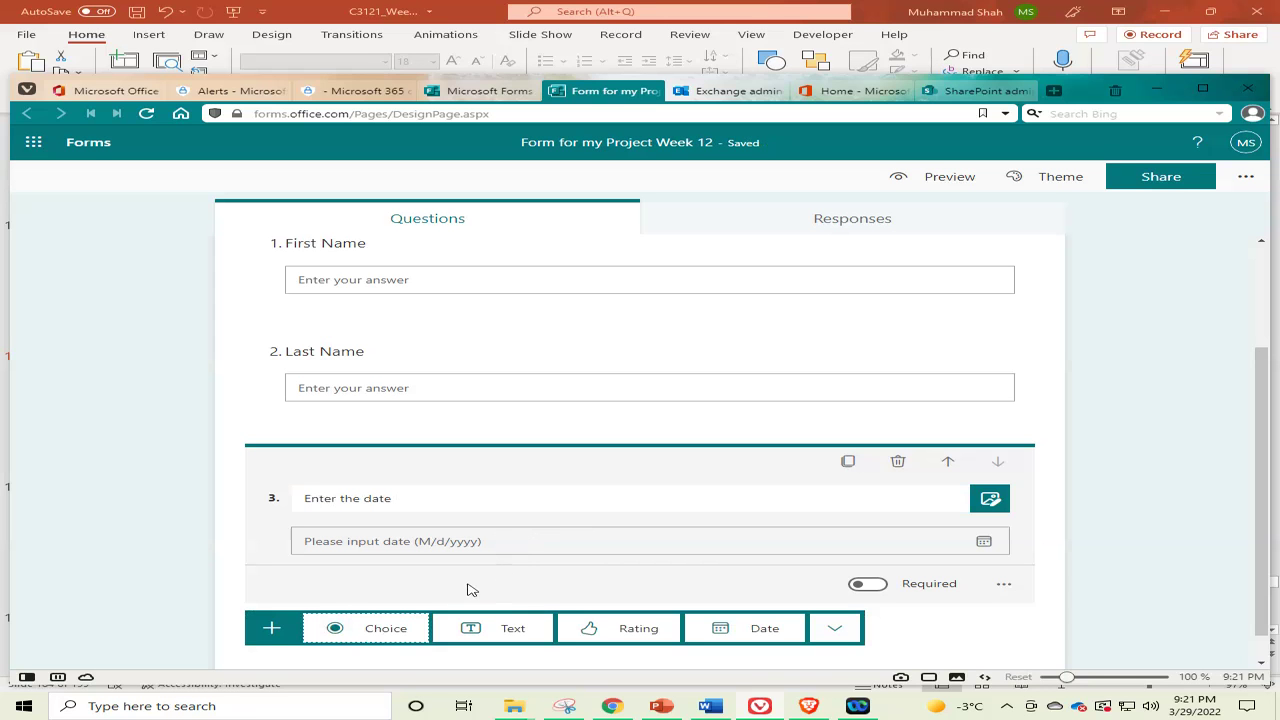
left_click(385, 628)
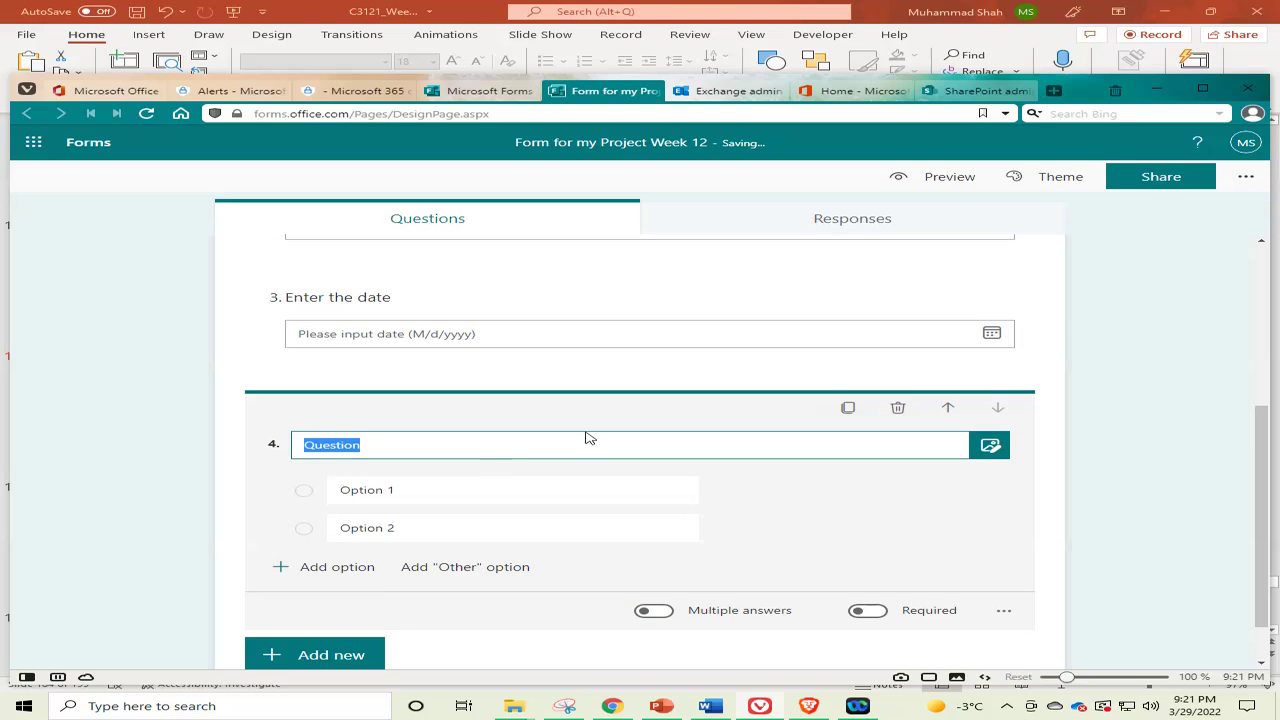
type("Today ")
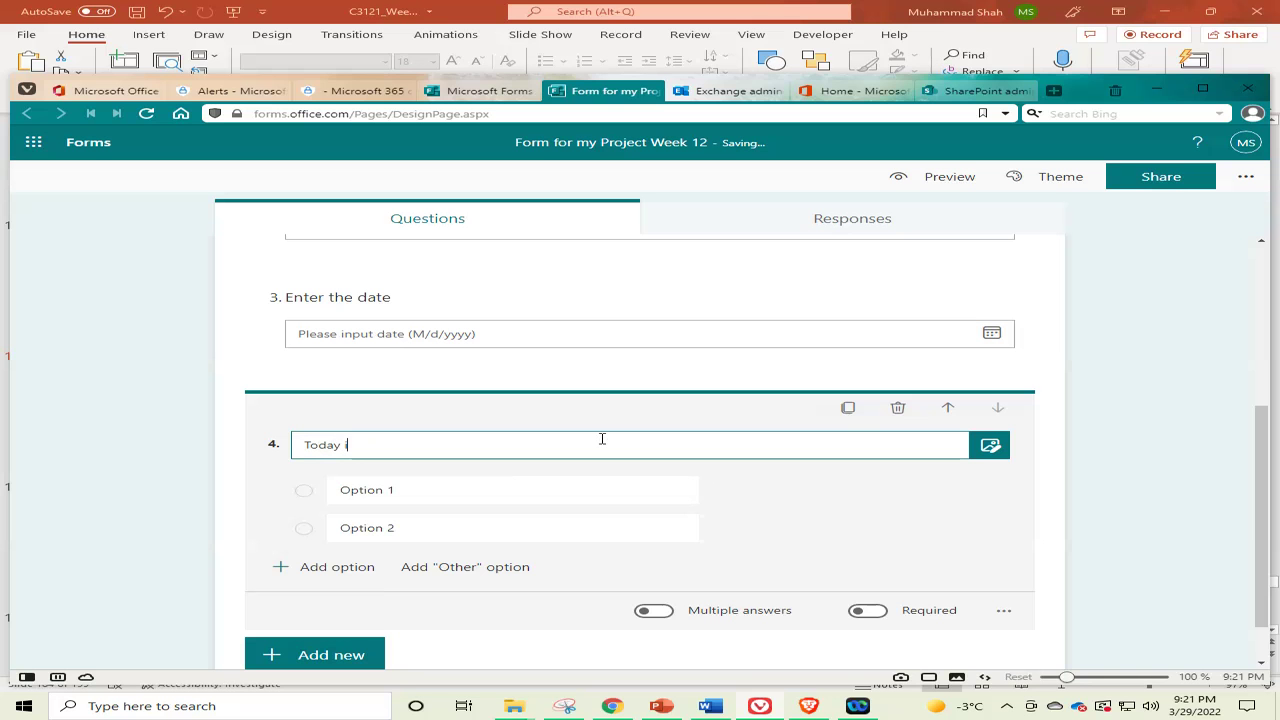
type("it")
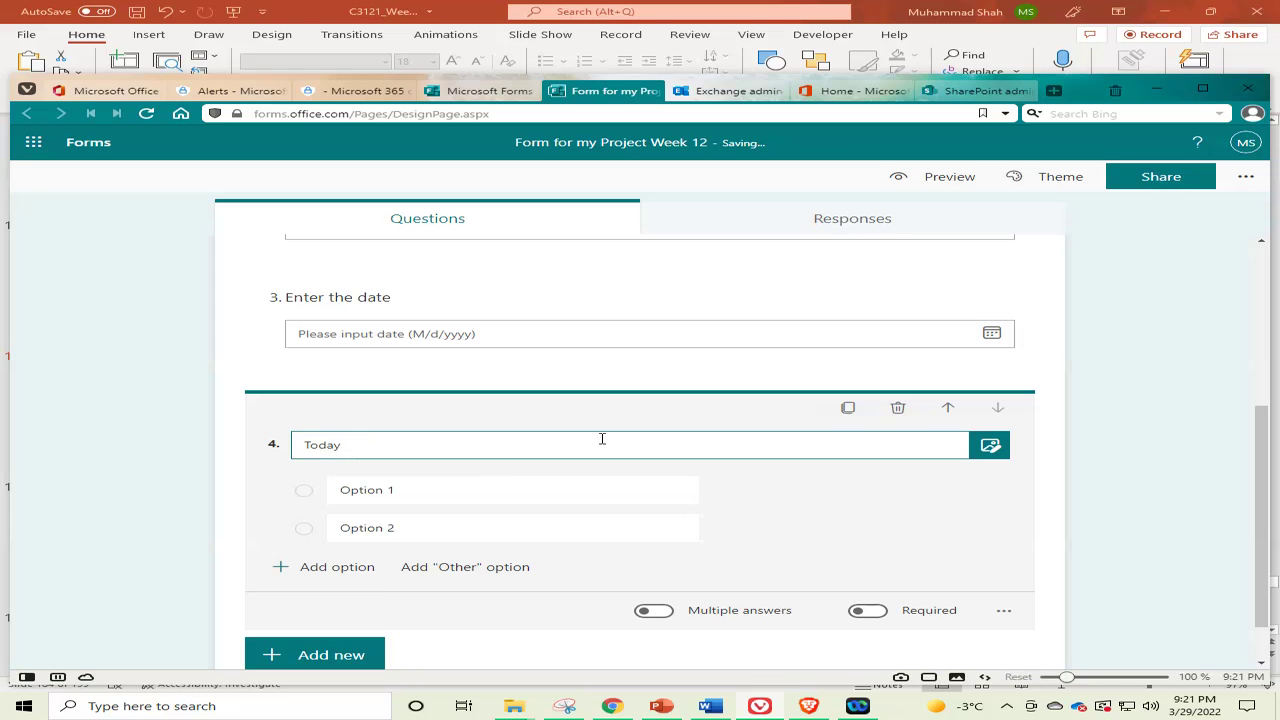
type("he")
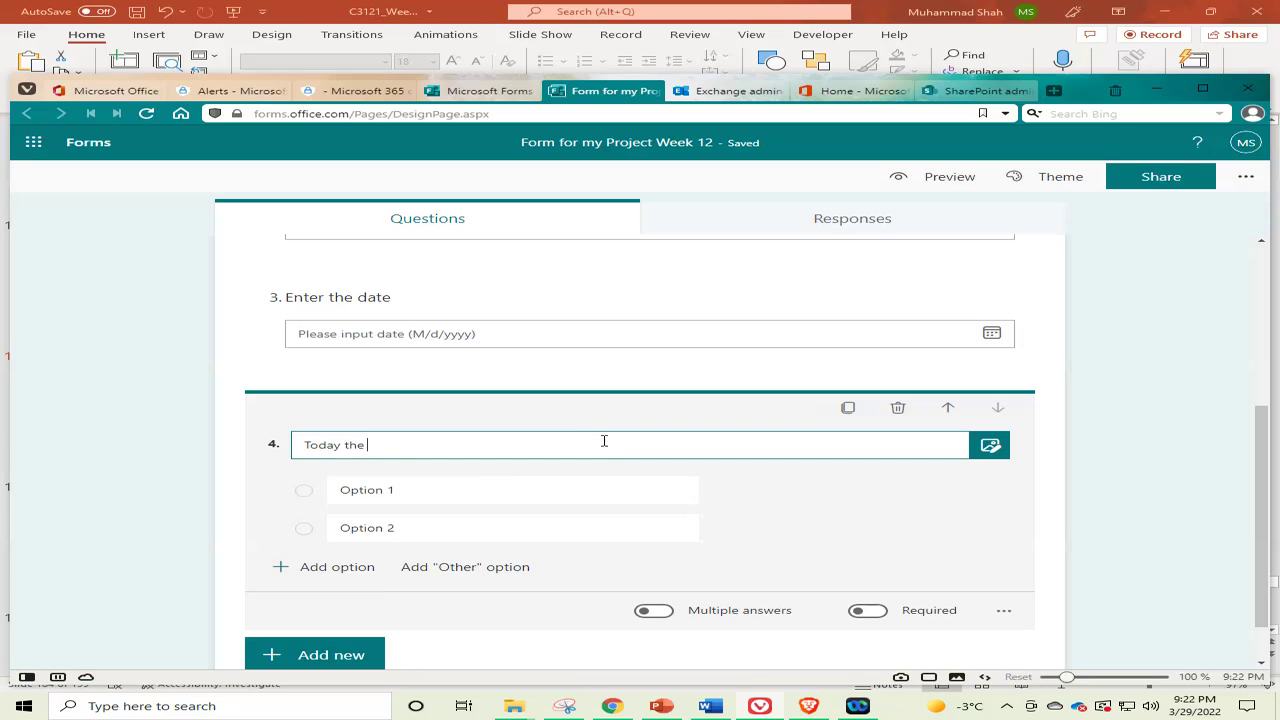
type("climate ")
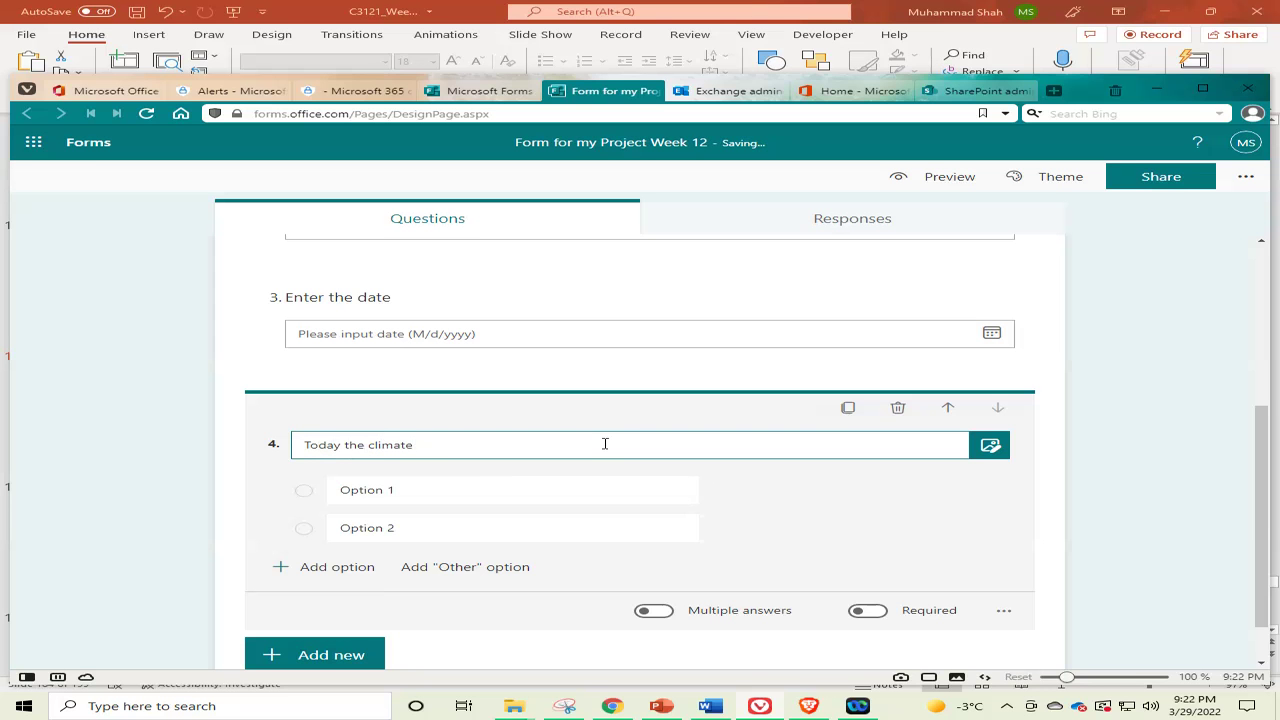
type("is dry or wet?")
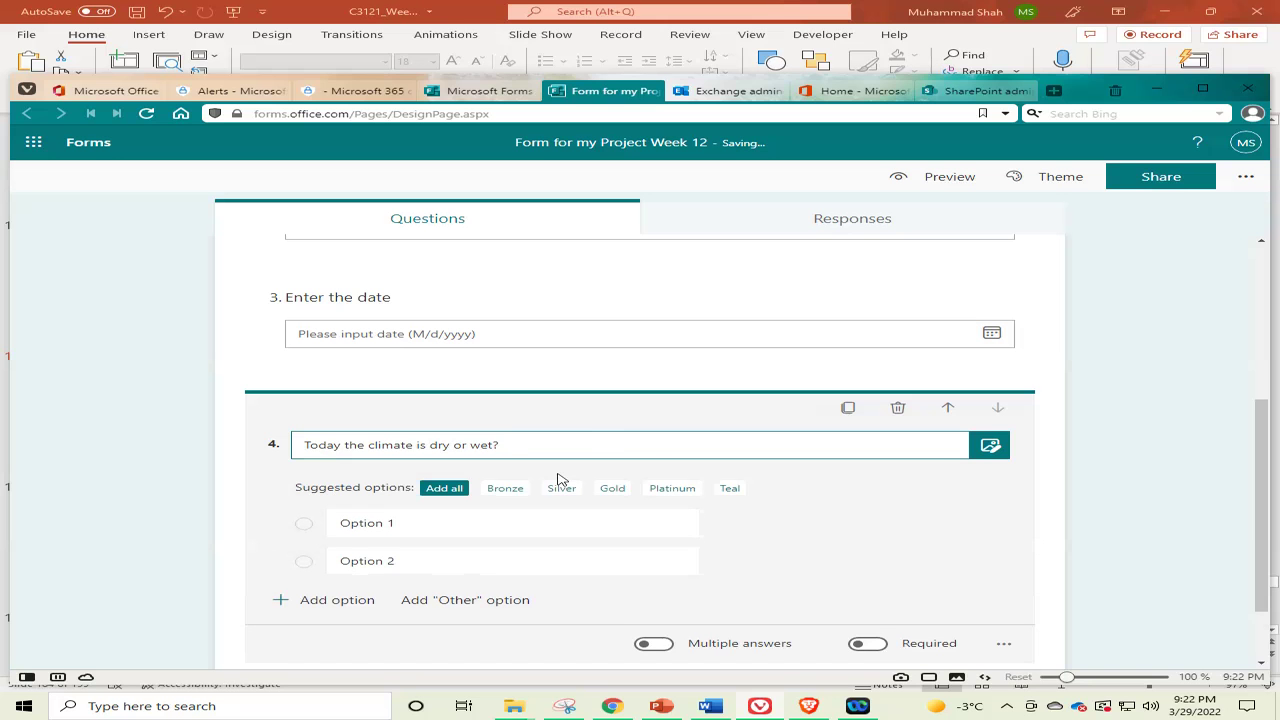
Step: Set the climate question's two answer options to "Dry" and "Wet"
left_click(448, 524)
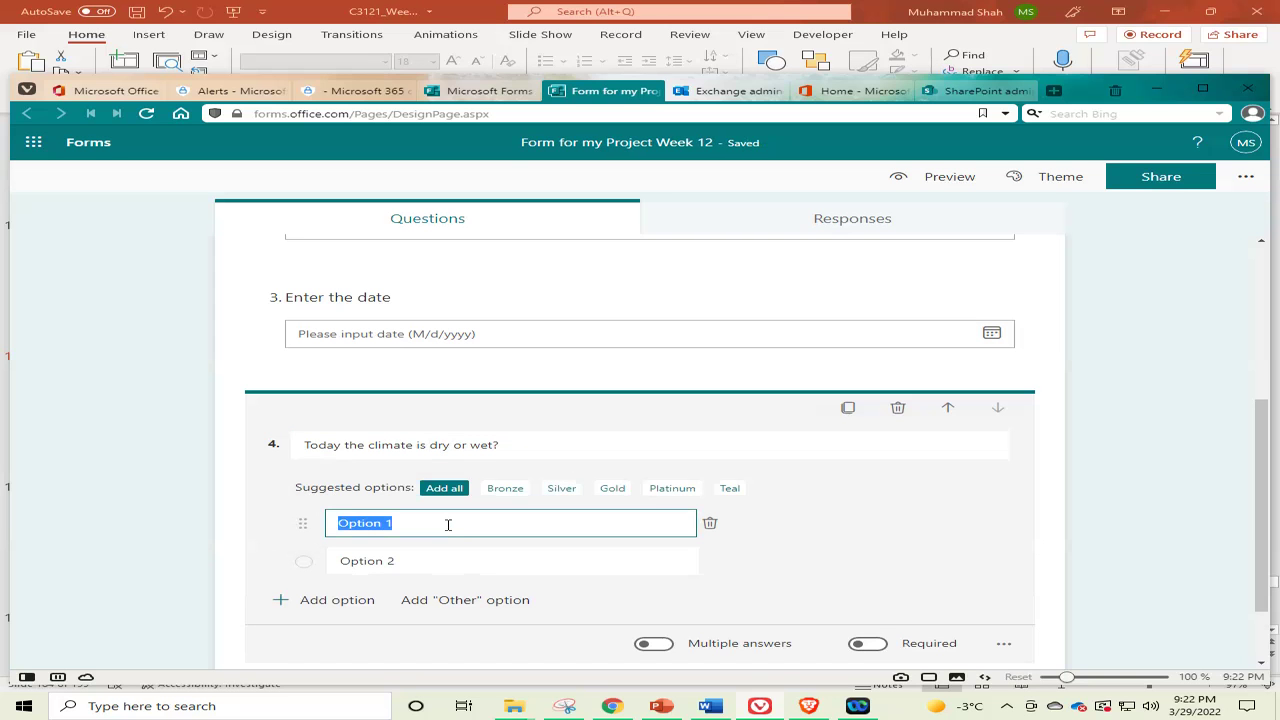
type("Dry")
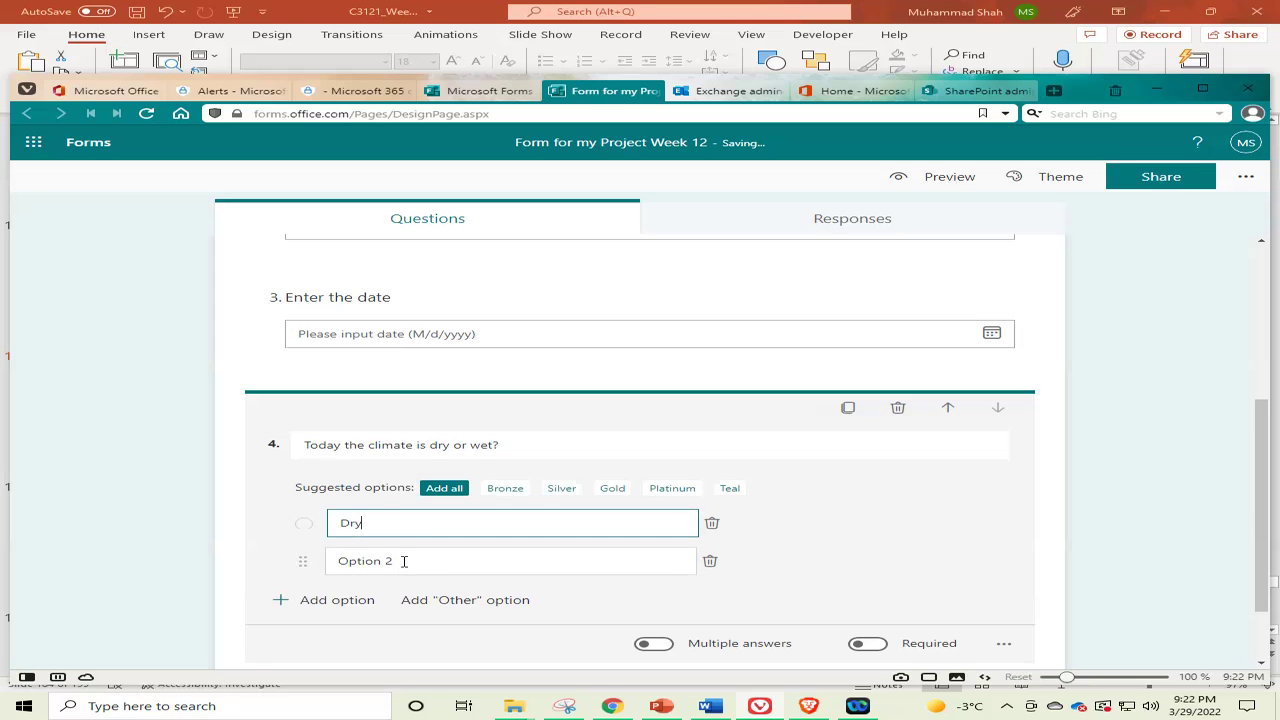
left_click(404, 561)
type("Wet")
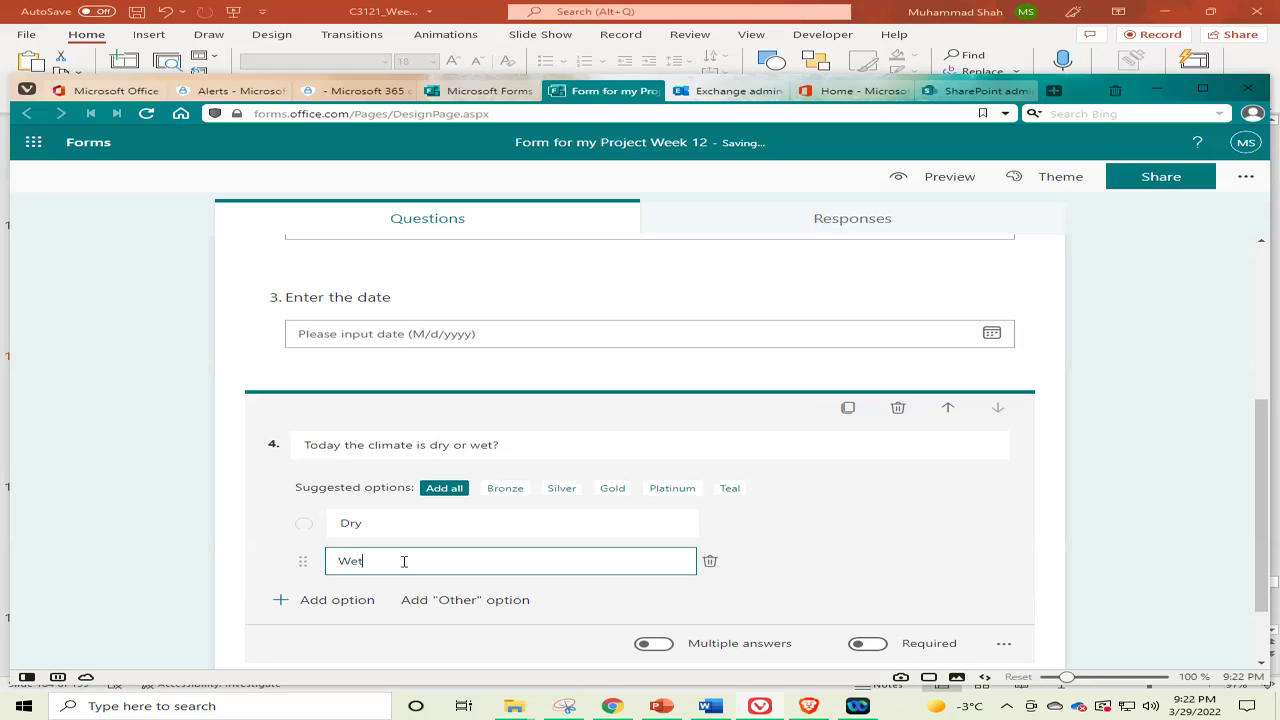
left_click(802, 548)
Step: Add a rating question as the fifth question, below the climate question
mouse_move(806, 534)
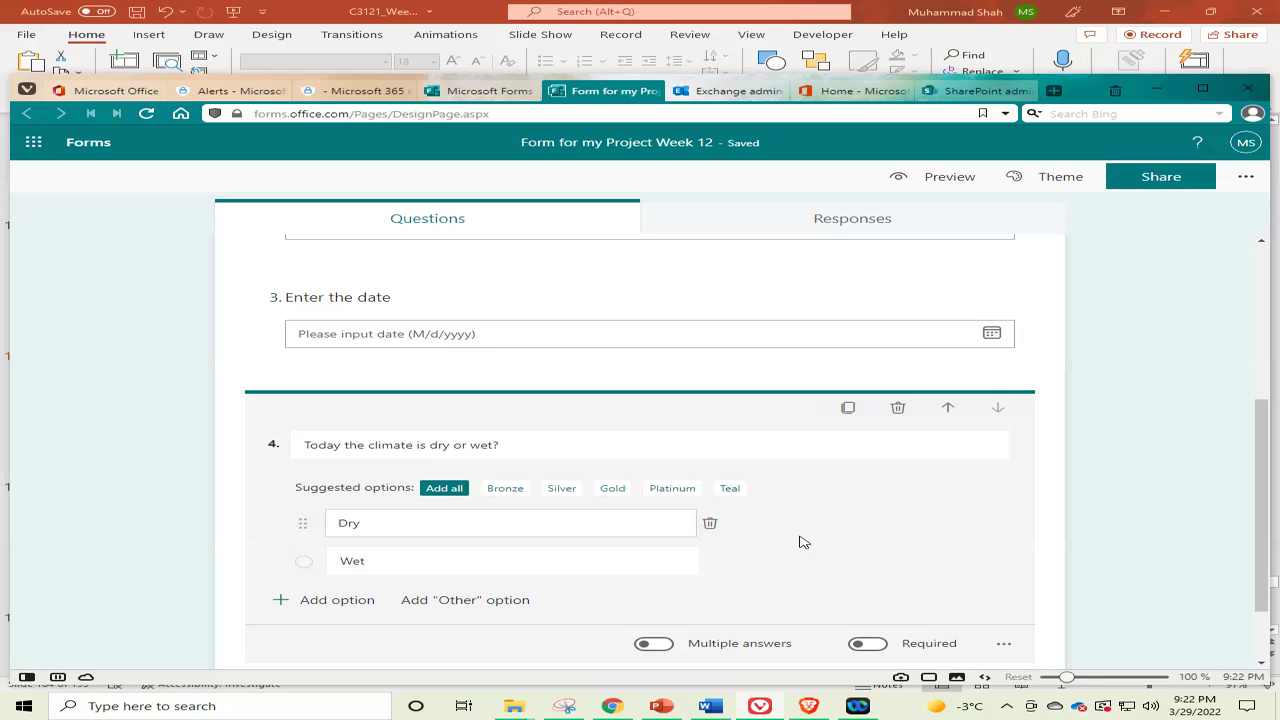
scroll(800, 542, "down", 1)
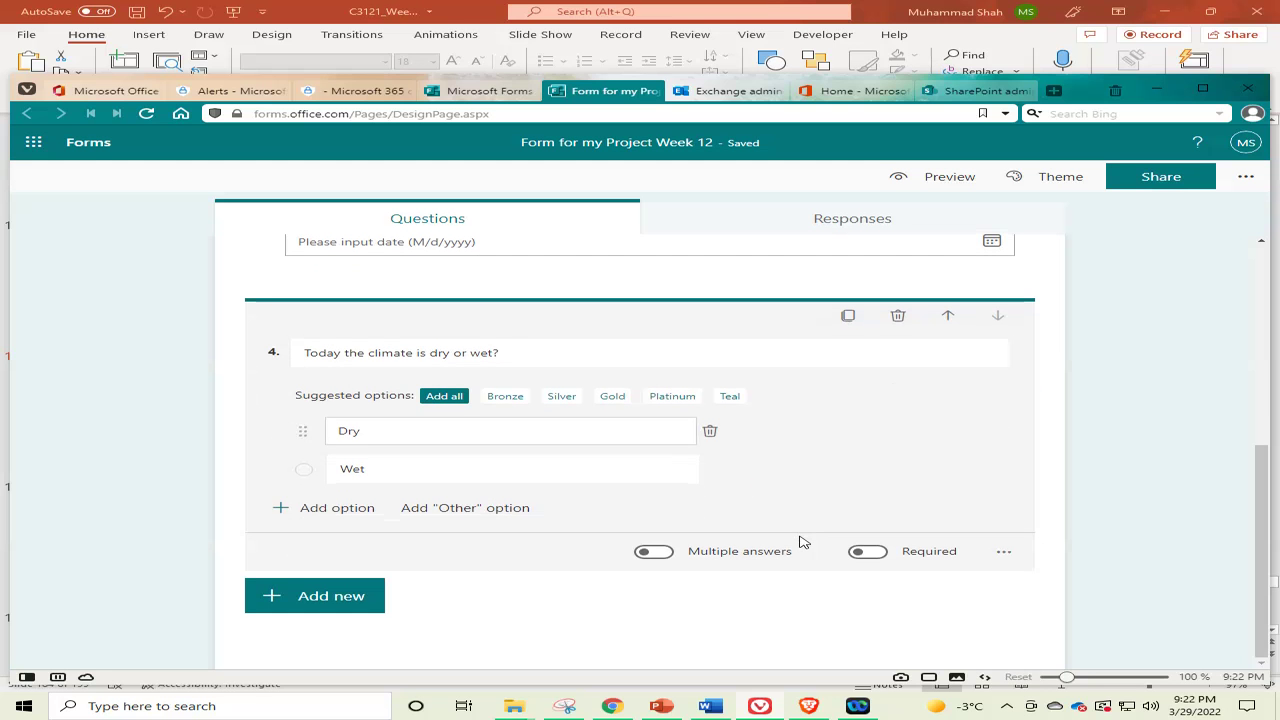
left_click(329, 597)
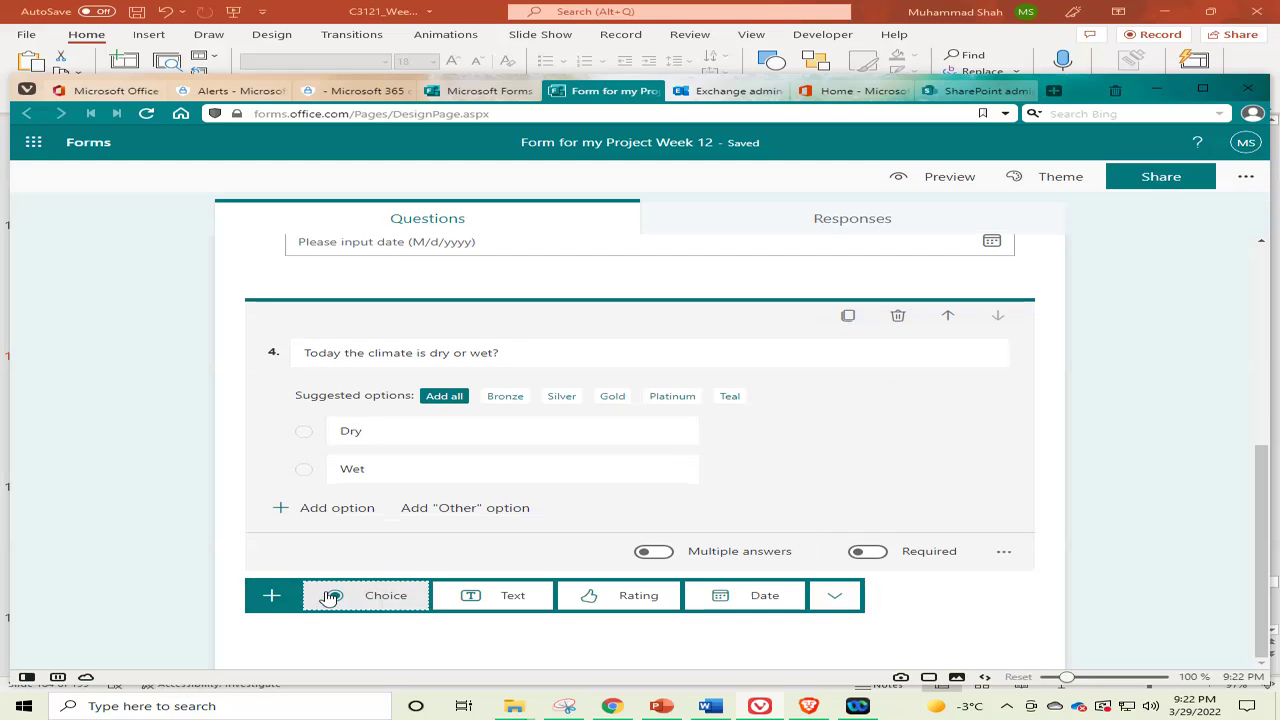
left_click(640, 600)
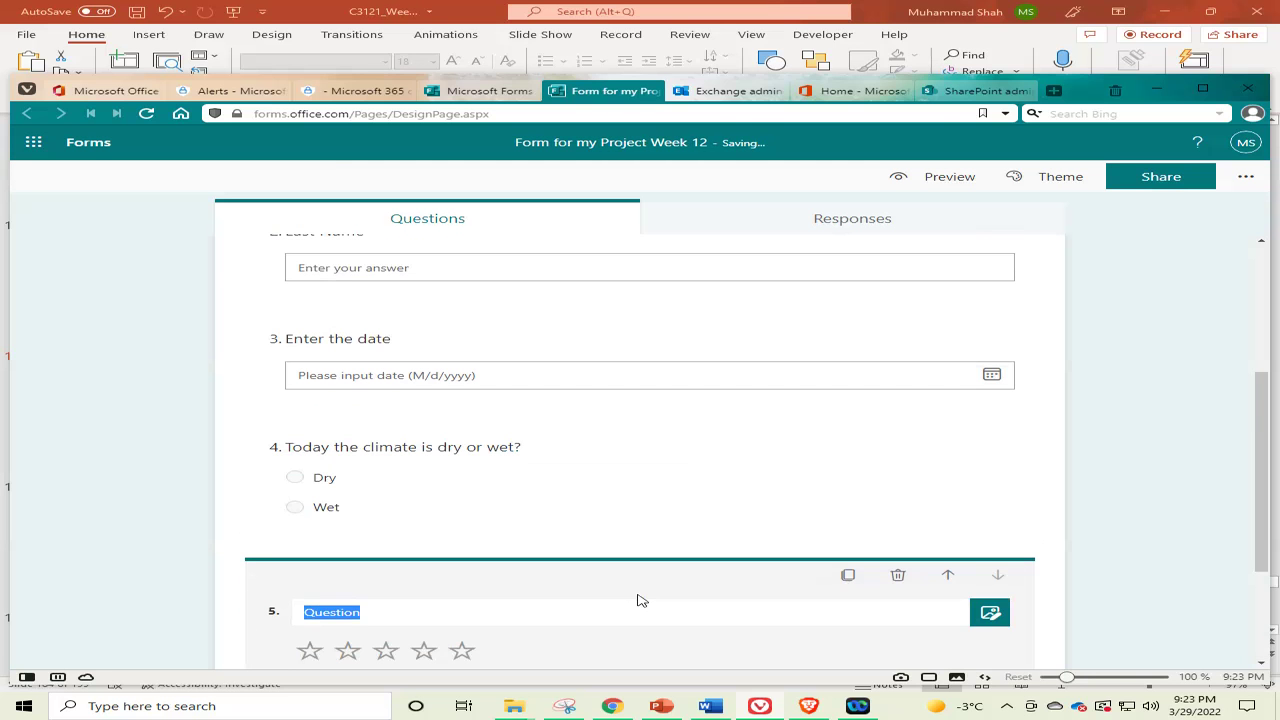
scroll(634, 491, "down", 2)
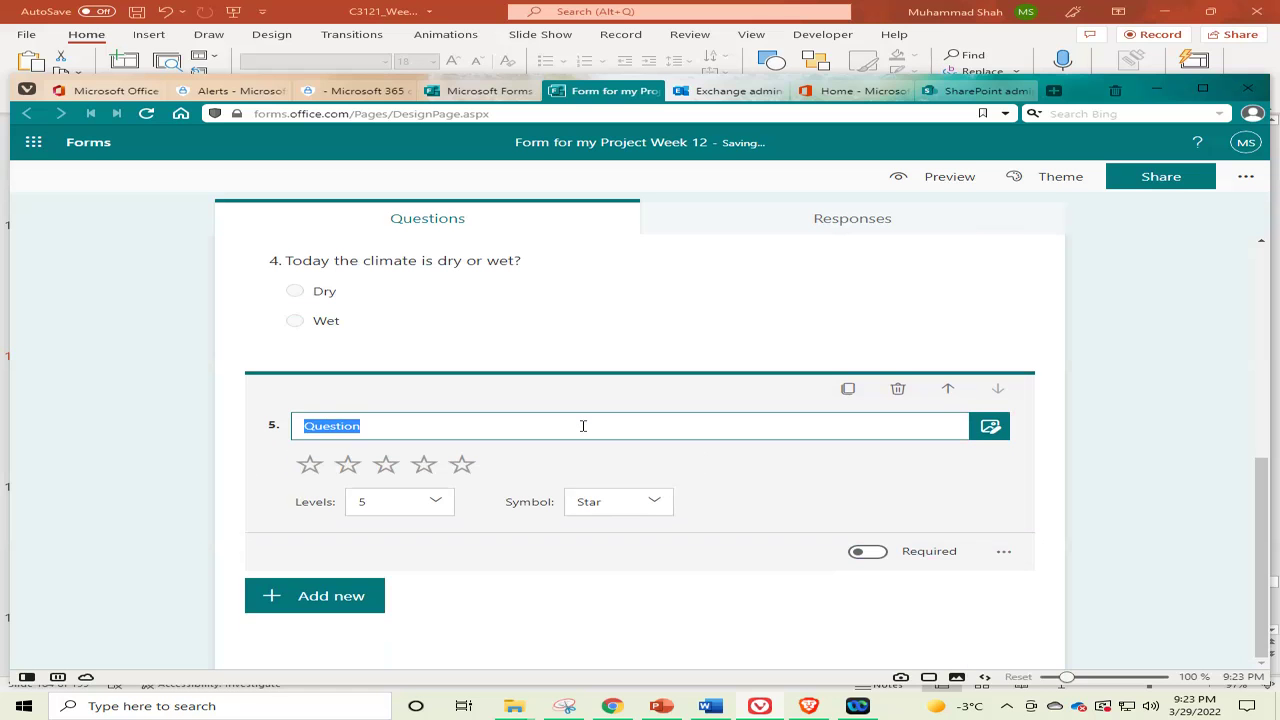
Step: Replace the rating question's default title with "Today out side it very bright"
left_click(583, 426)
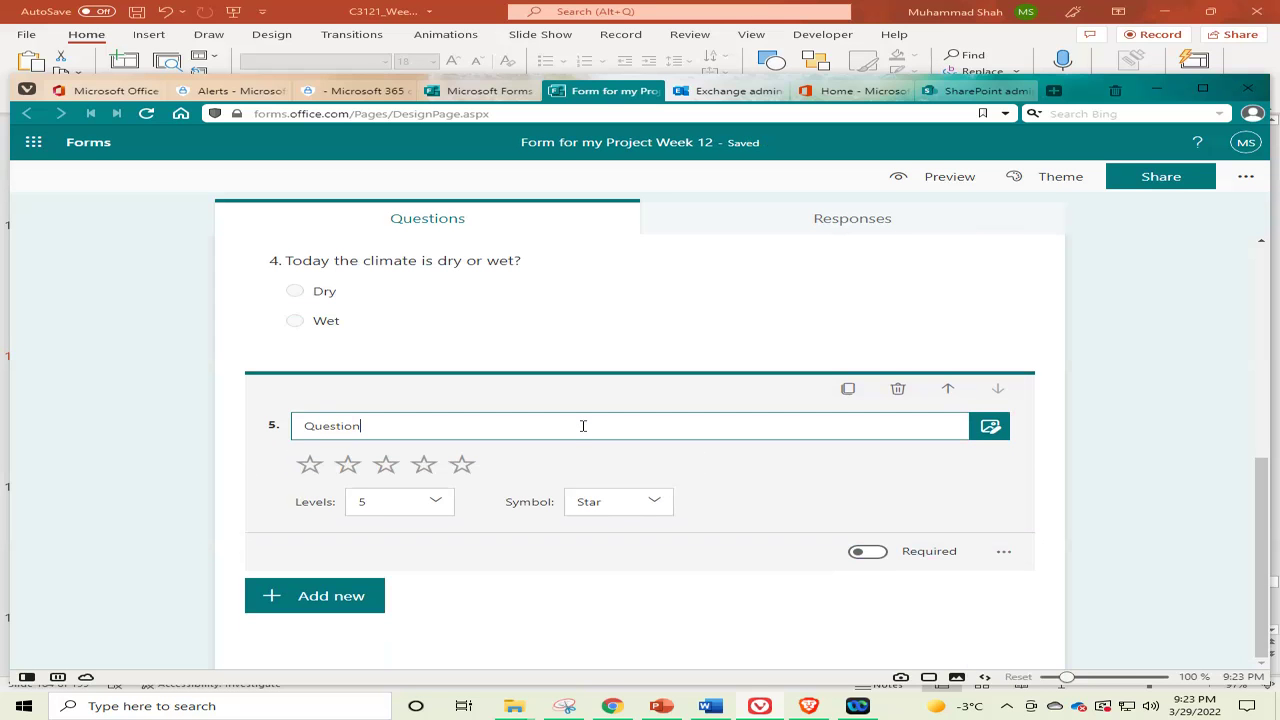
key("BackSpace")
key("BackSpace")
key("BackSpace")
key("BackSpace")
key("BackSpace")
key("BackSpace")
key("BackSpace")
key("BackSpace")
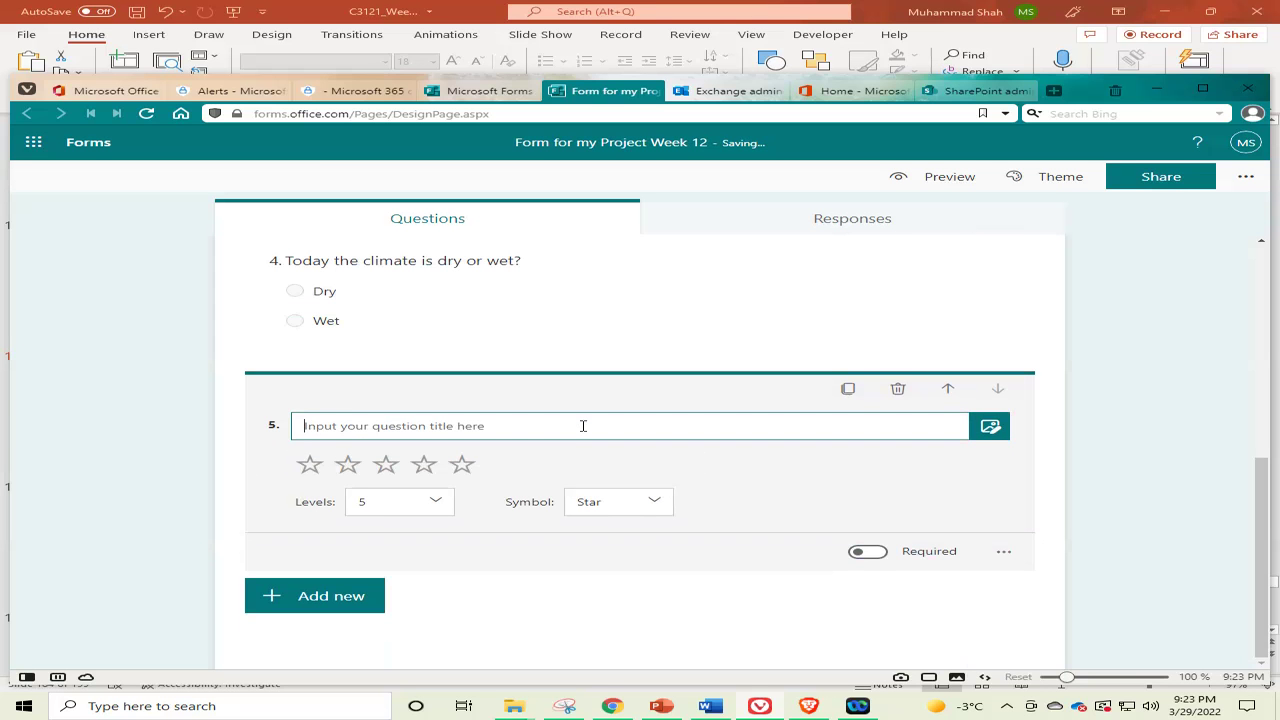
type("Toda")
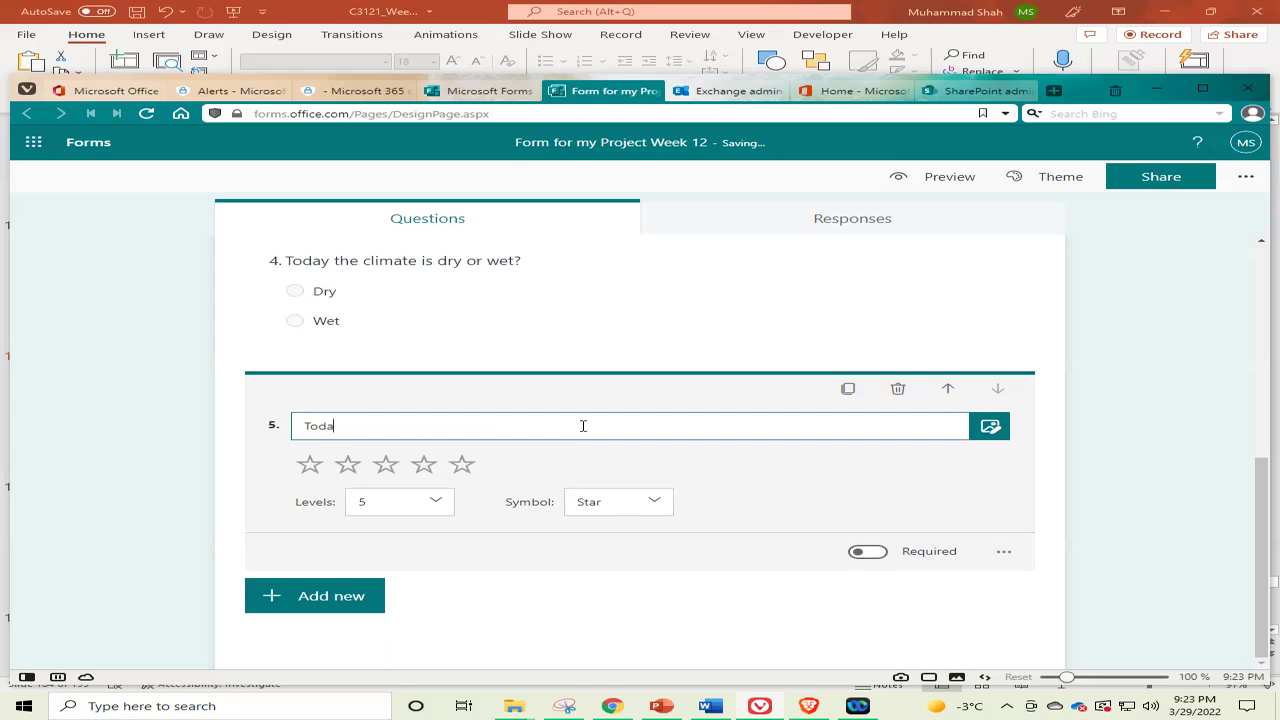
type("y out side it very bright")
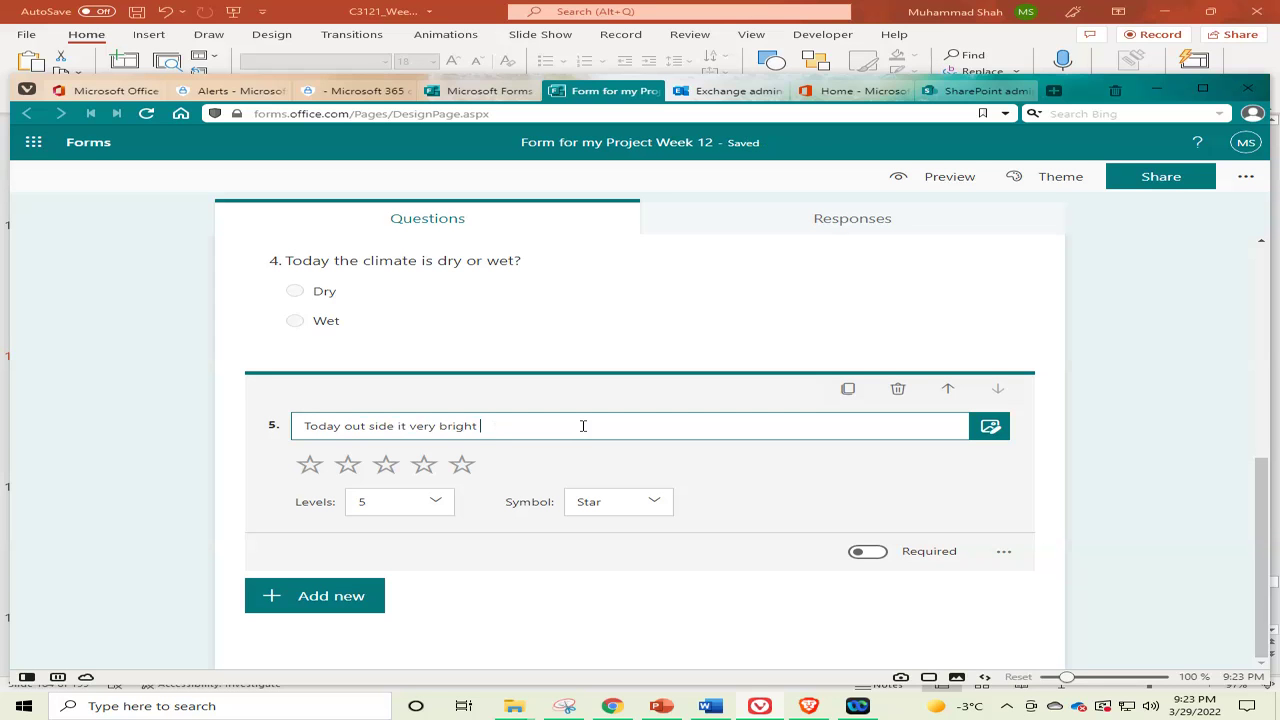
Step: Reword the rating question's title to "Today out side it how bright, rate on 5 star rating, less bright 1, most bright 5."
key("BackSpace")
key("shift+Right")
key("shift+Right")
key("shift+Right")
key("shift+Right")
type("h")
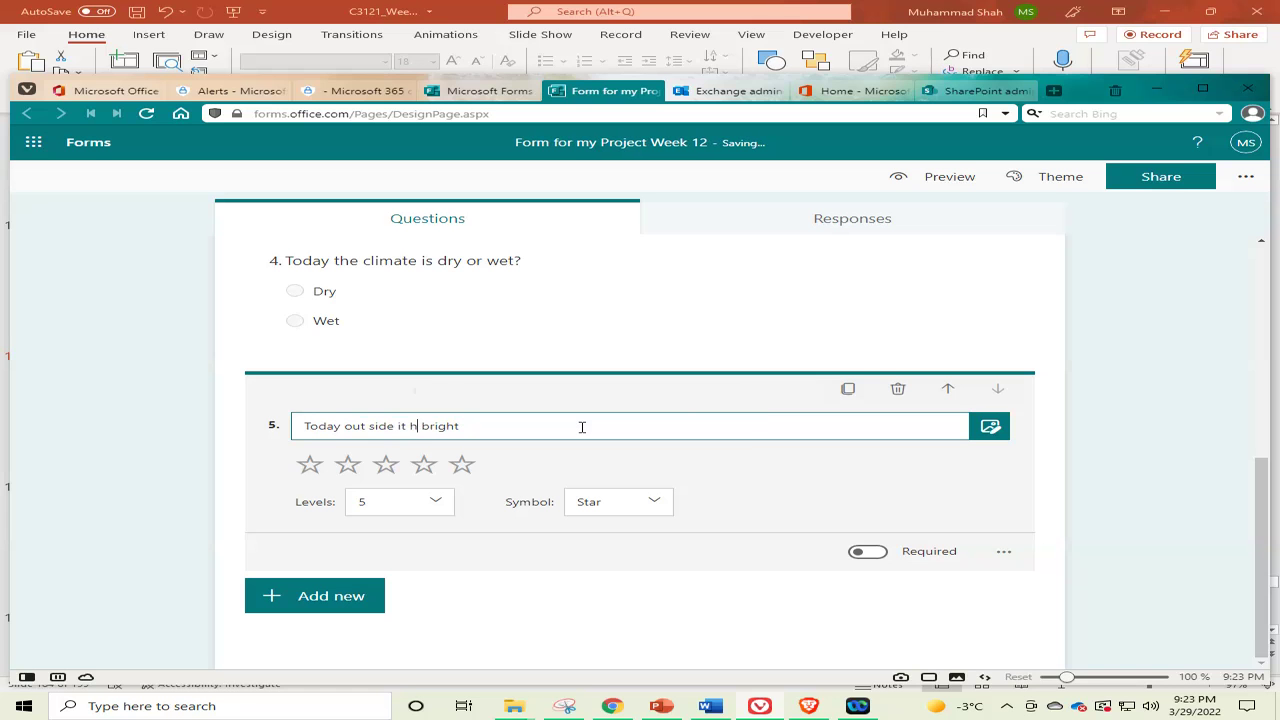
type("ow bright, rate on 5 star ra")
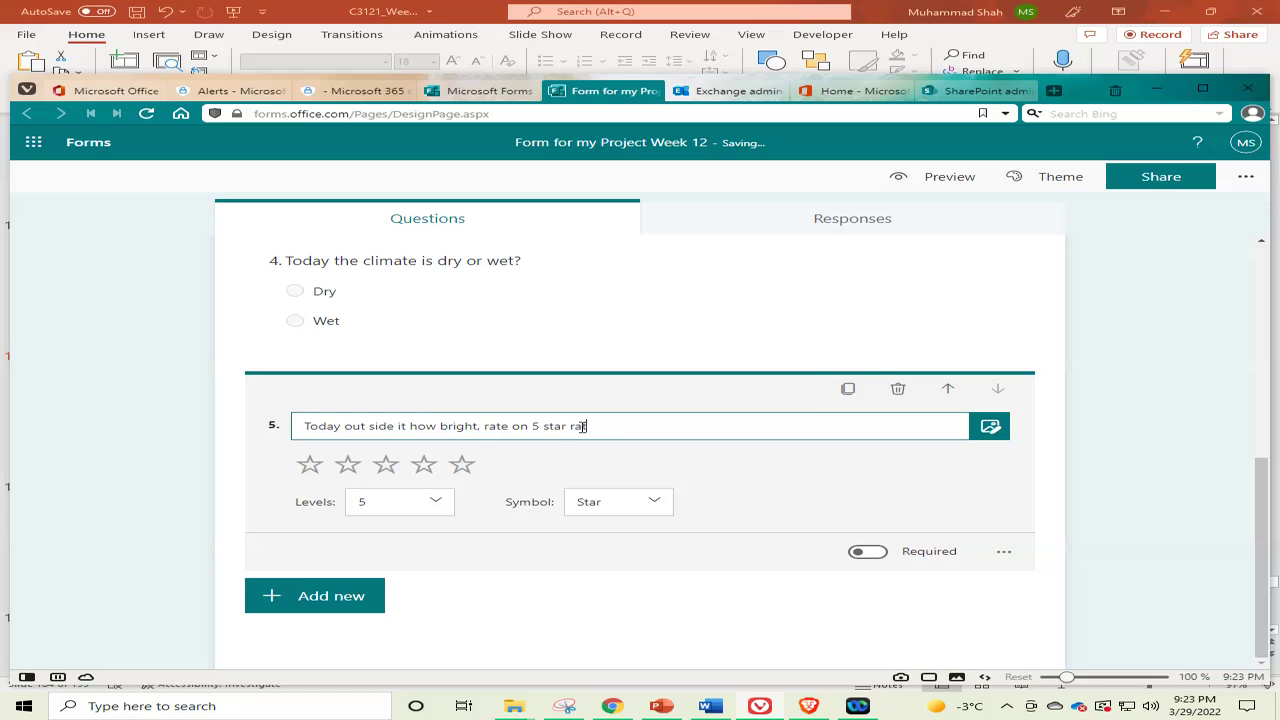
type("ting, less bright 1, most br")
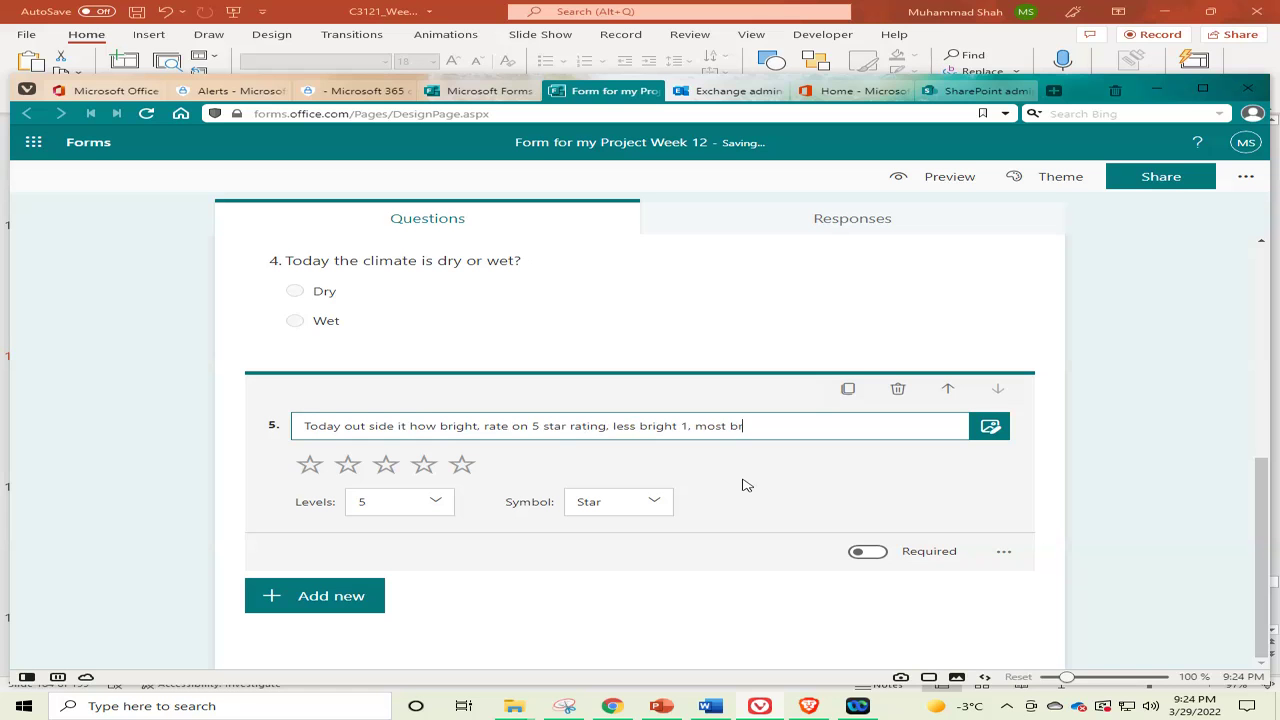
type("ight 5.")
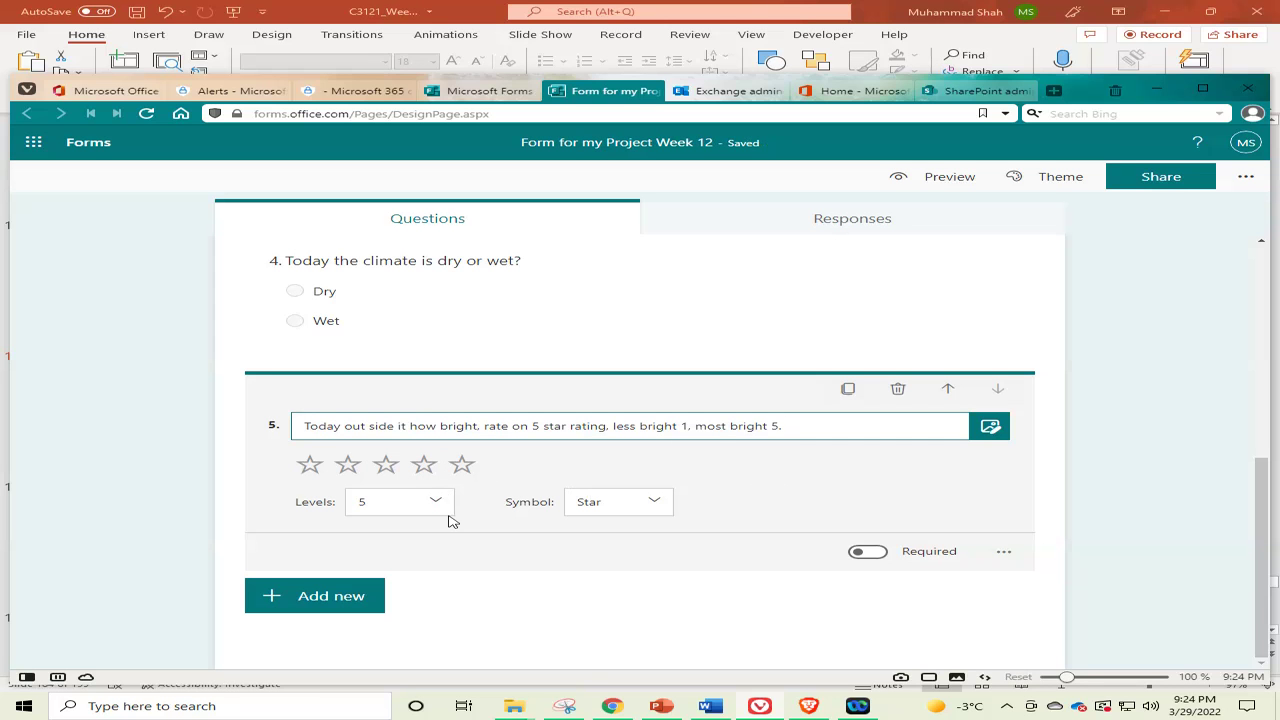
Step: Switch to Snipping Tool and capture a new snip of the browser window showing the beginning of the form
left_click(333, 595)
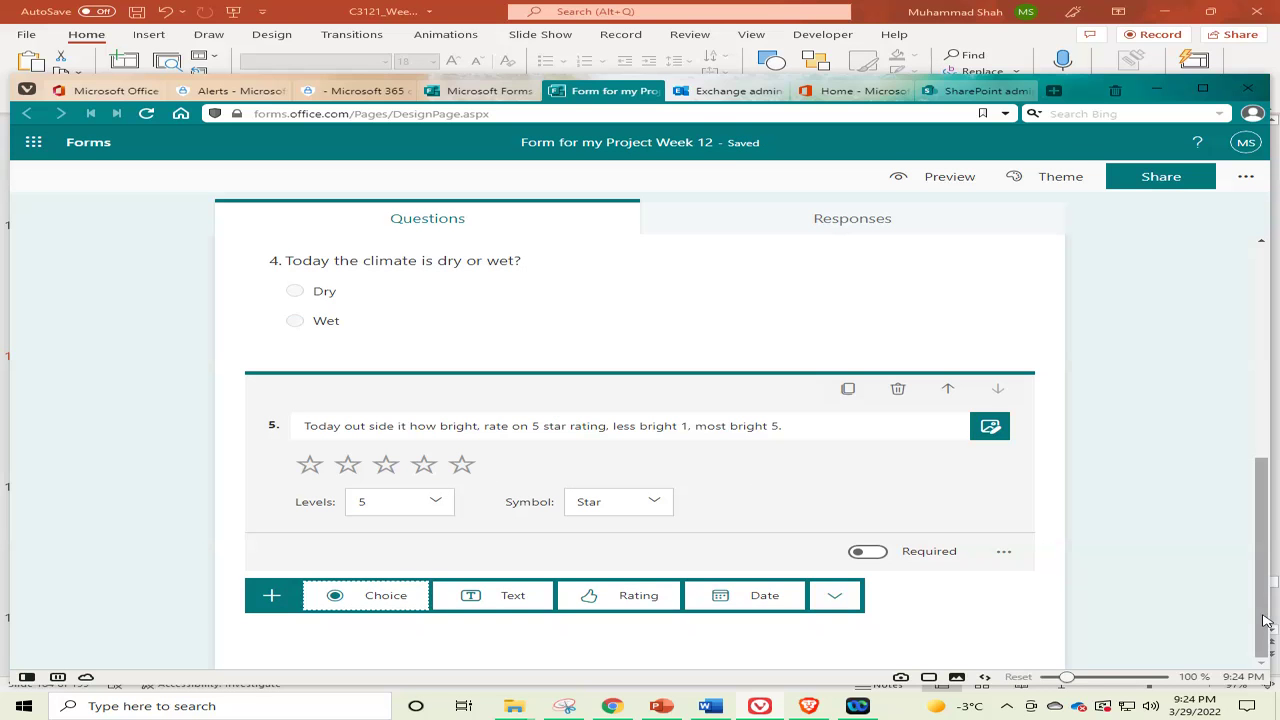
left_click_drag(1262, 615, 1262, 335)
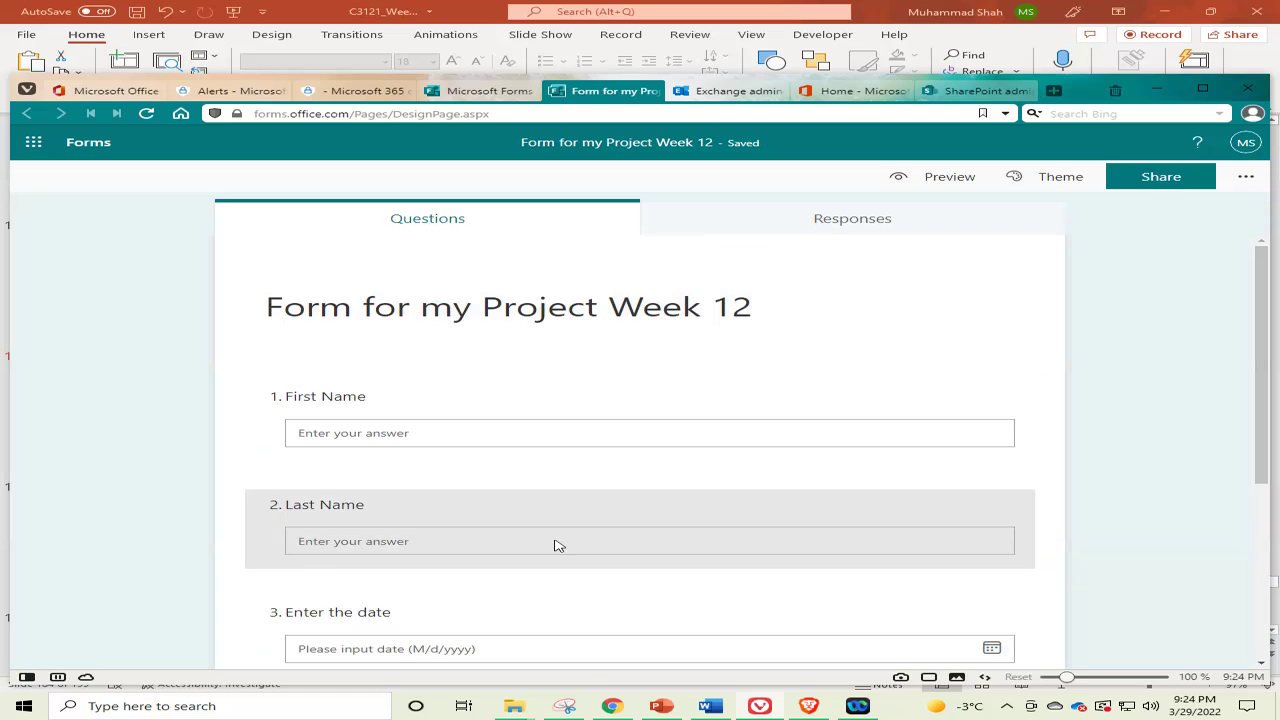
left_click(564, 706)
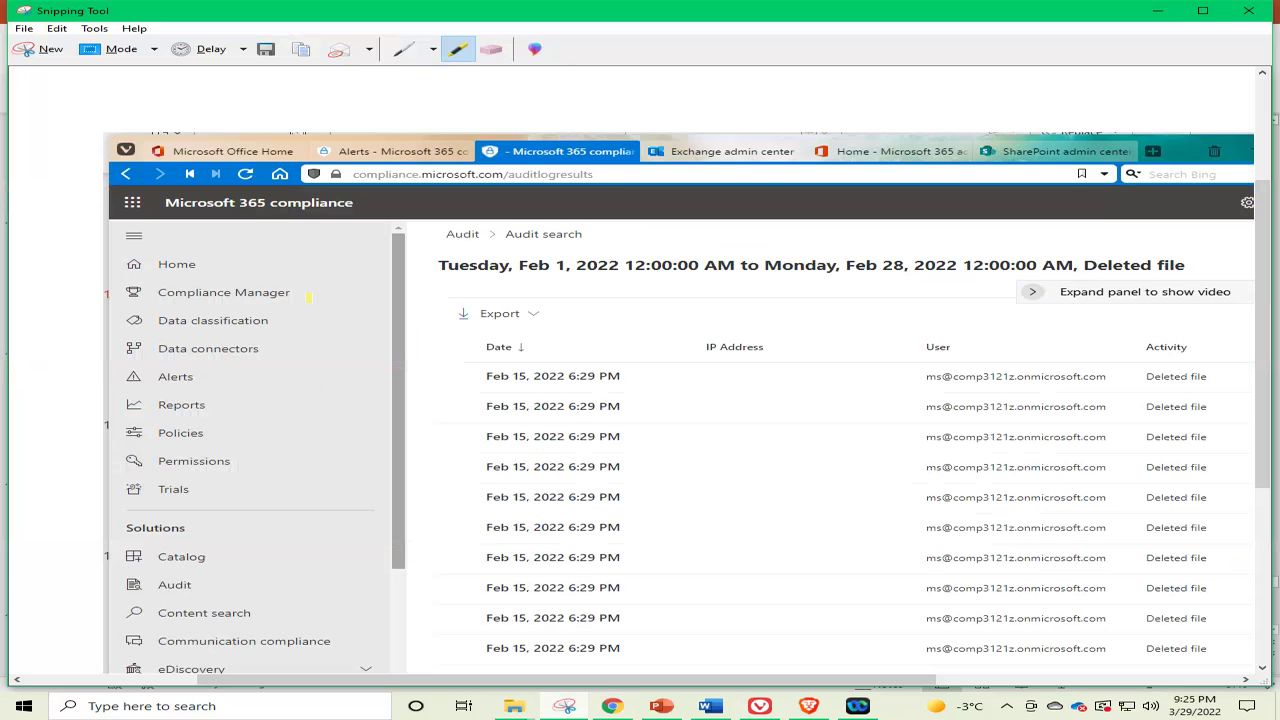
left_click(38, 49)
mouse_move(7, 73)
left_mouse_down()
mouse_move(586, 463)
mouse_move(880, 583)
mouse_move(1194, 674)
mouse_move(1268, 664)
left_mouse_up()
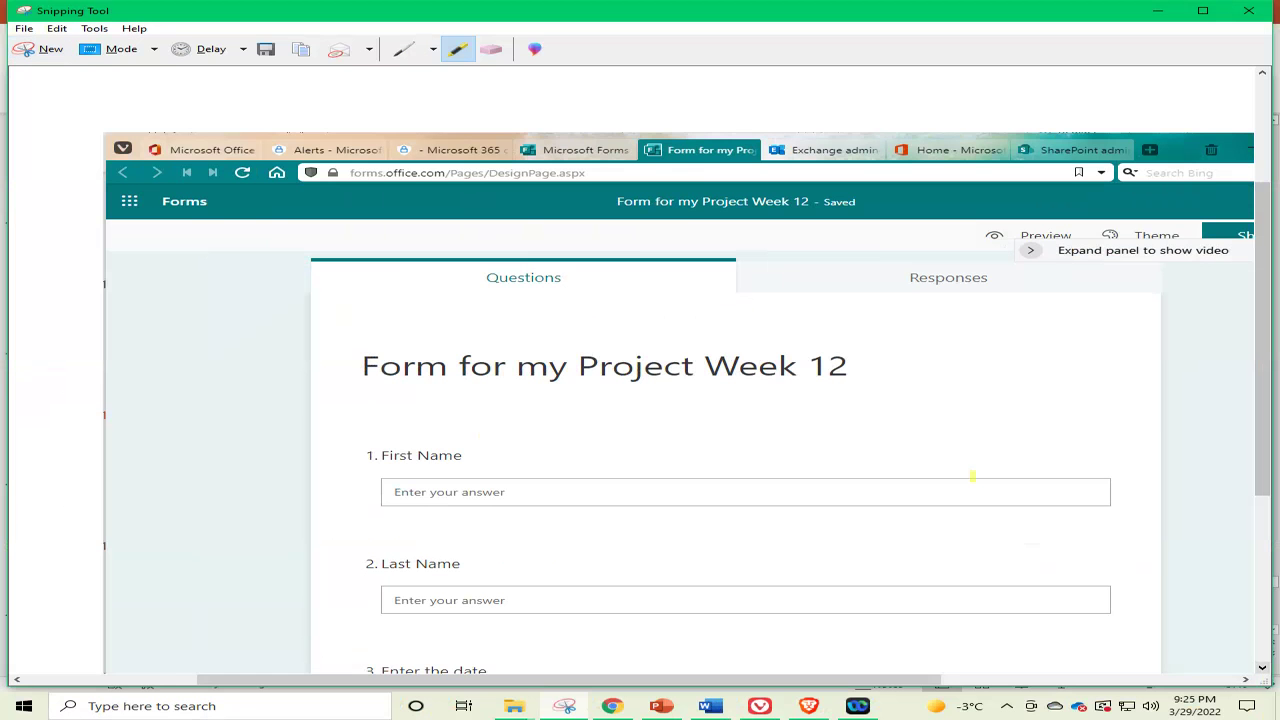
Step: Switch to PowerPoint, paste the form screenshot onto slide 185 and shrink it to 3.76" by 5.63" above the Task 14 caption
left_click(661, 706)
scroll(165, 380, "down", 3)
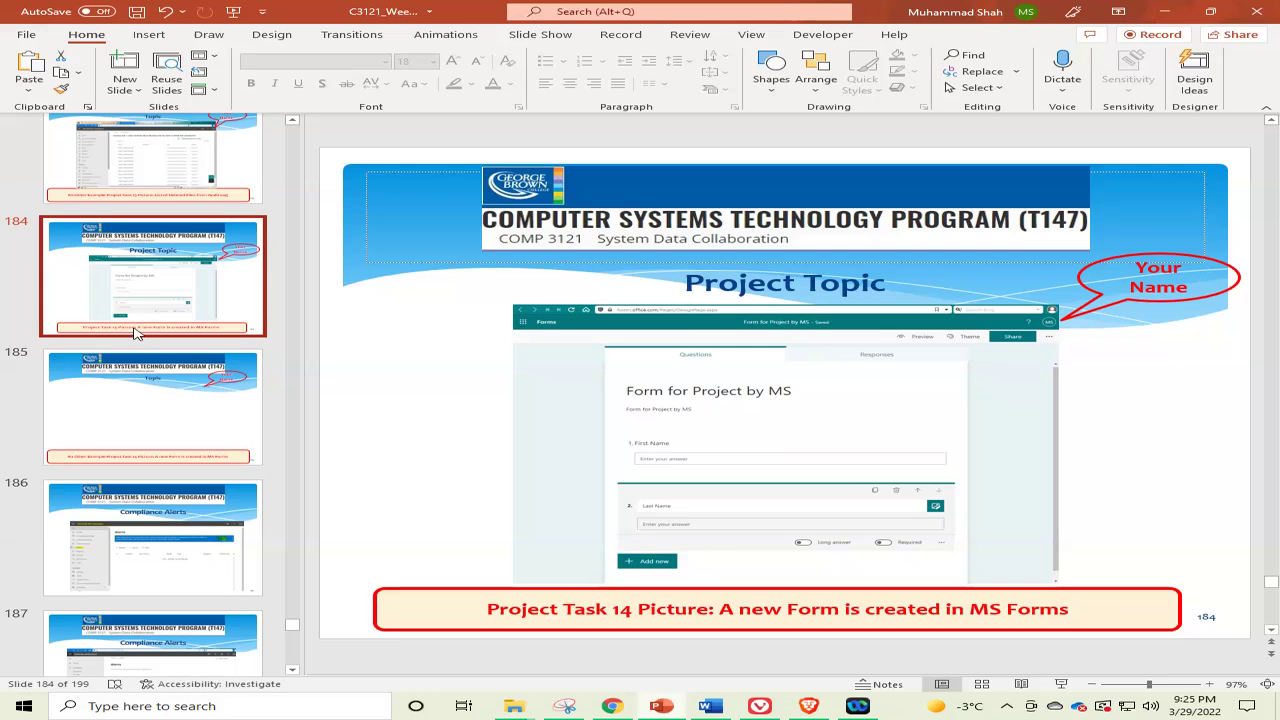
left_click(147, 395)
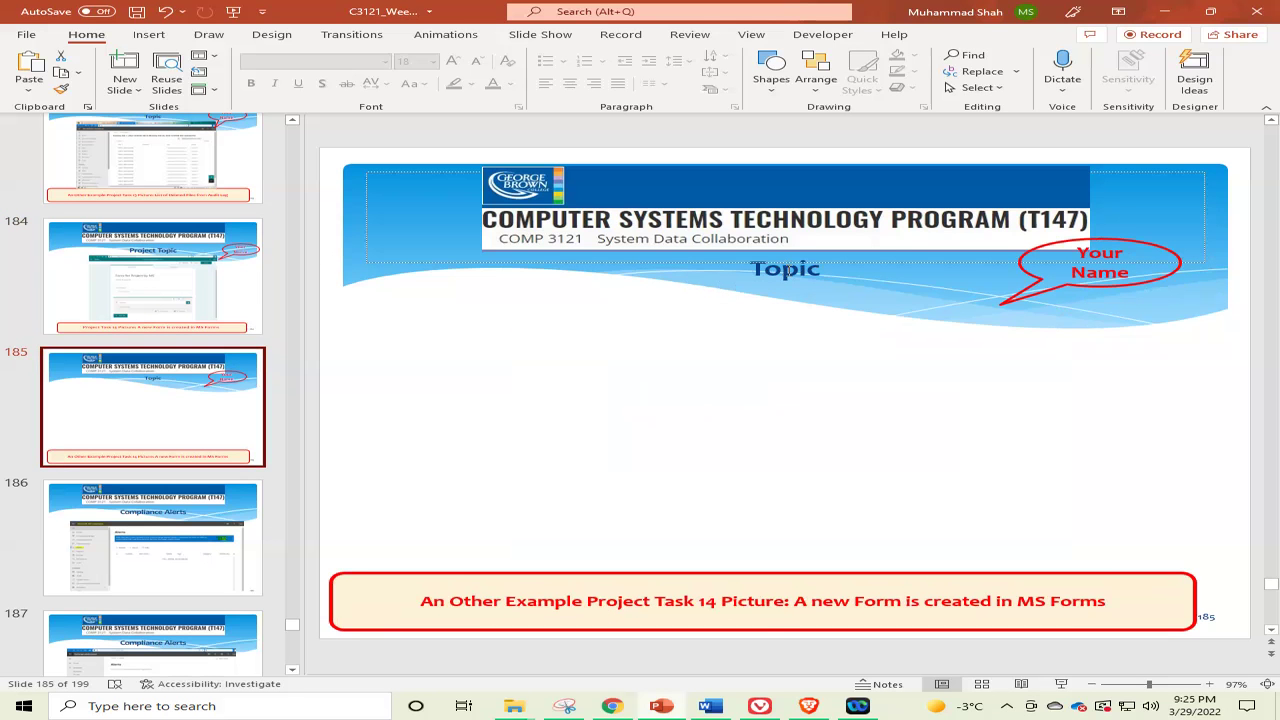
left_click(1000, 397)
key("Return")
key("Return")
key("Return")
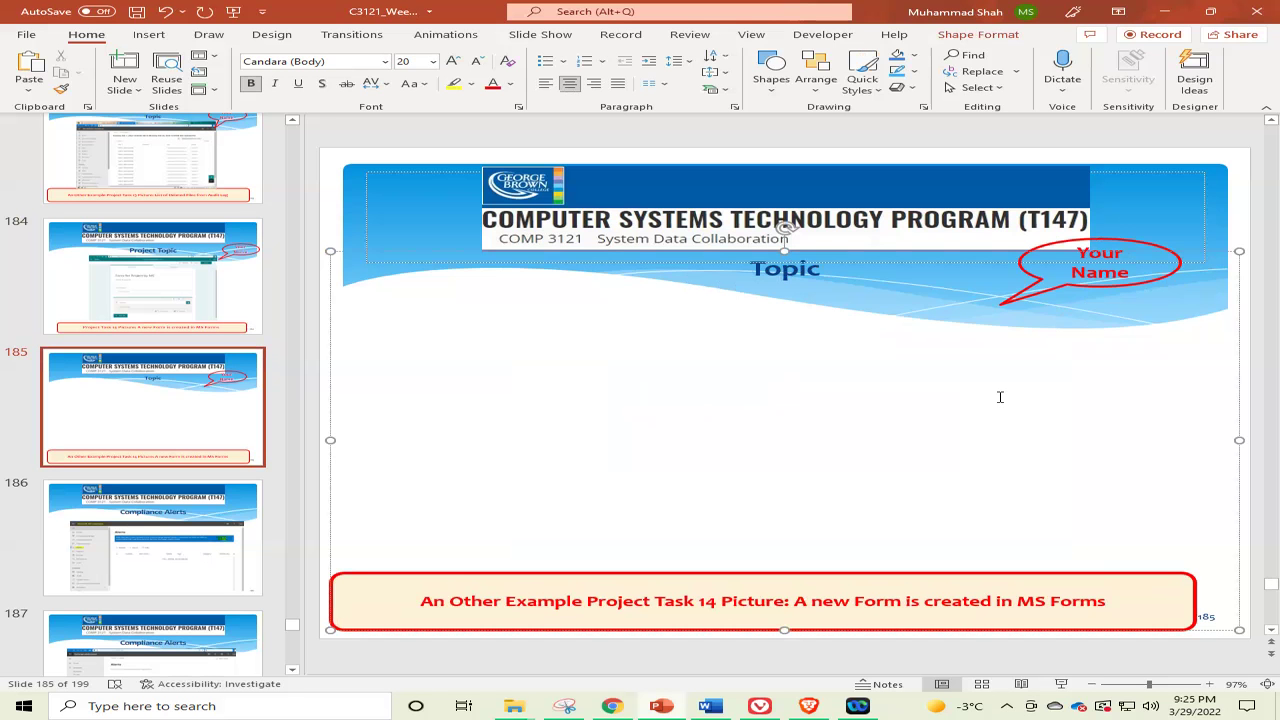
key("BackSpace")
key("BackSpace")
key("BackSpace")
key("ctrl+v")
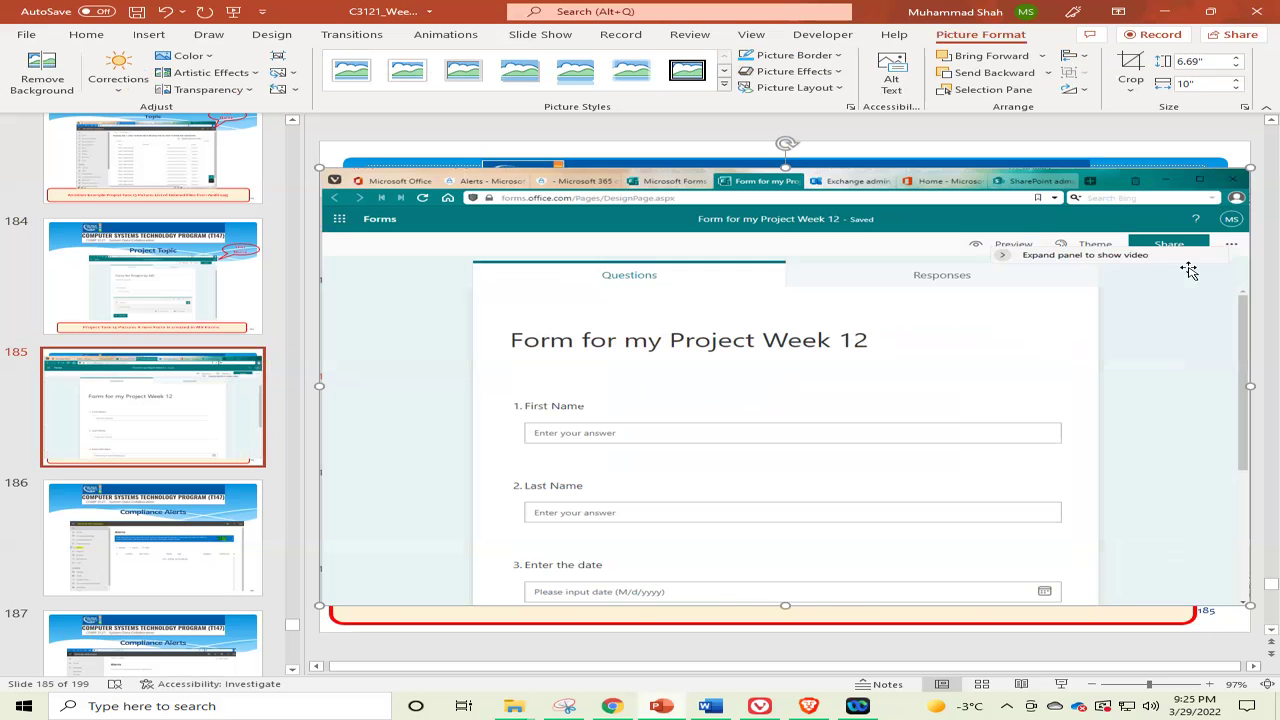
left_click_drag(1048, 354, 877, 374)
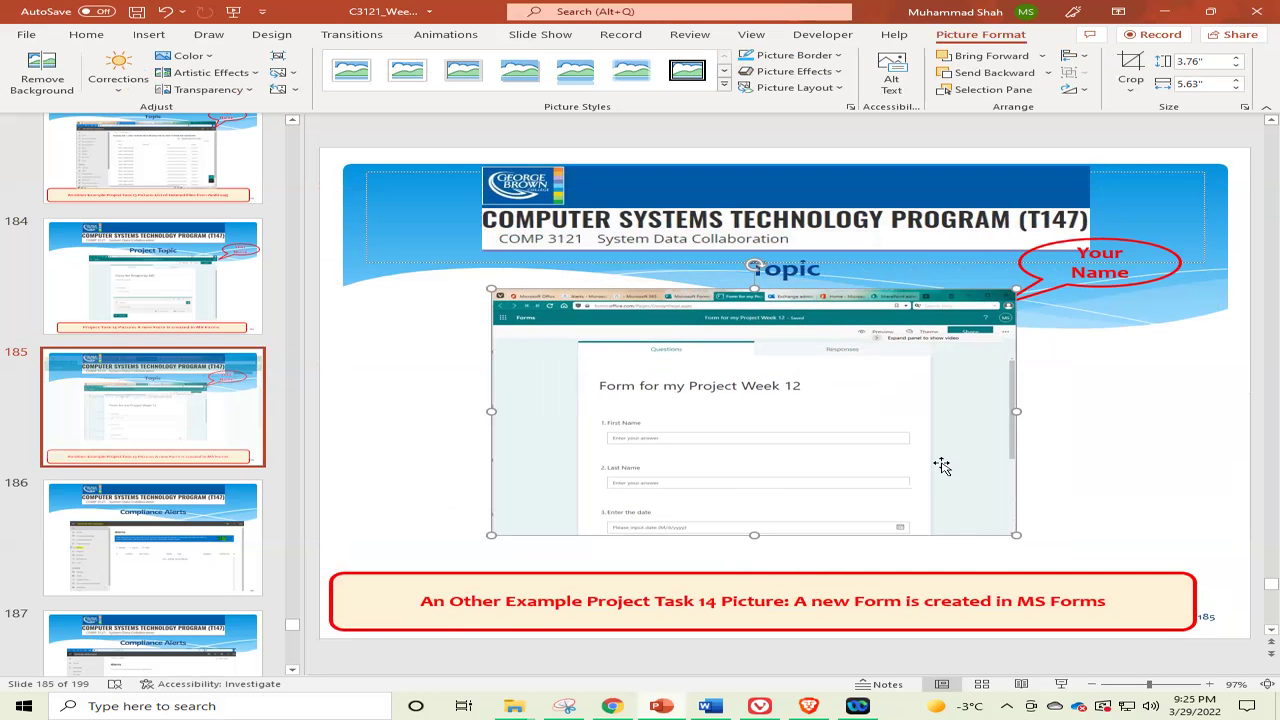
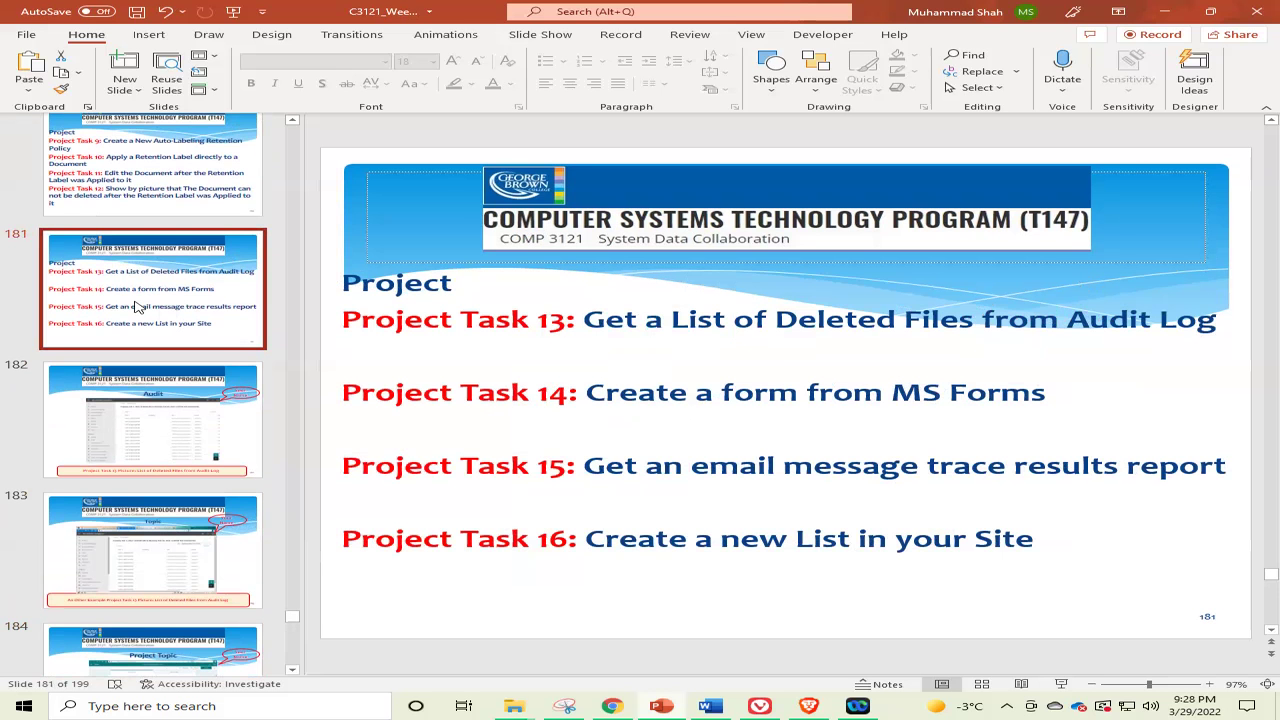
Step: Open slide 186, Compliance Alerts, to review where the Task 15 message trace instructions begin
scroll(128, 308, "down", 5)
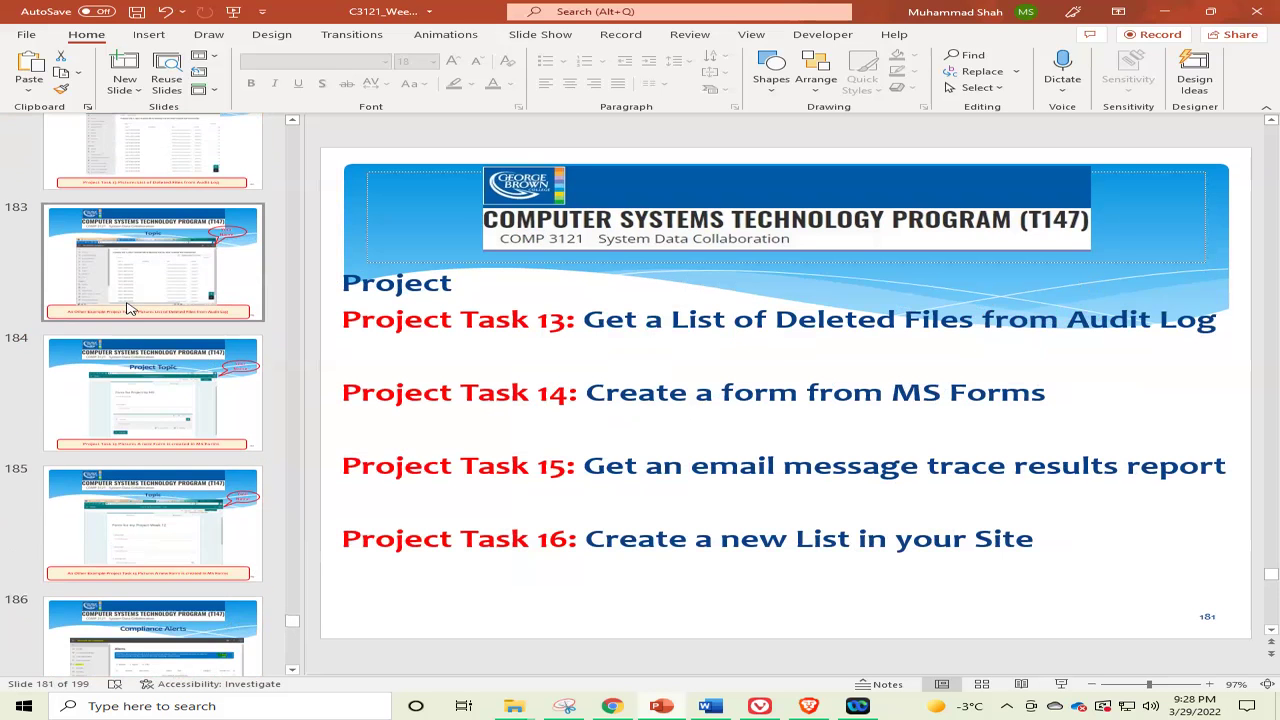
scroll(128, 308, "down", 1)
left_click(131, 318)
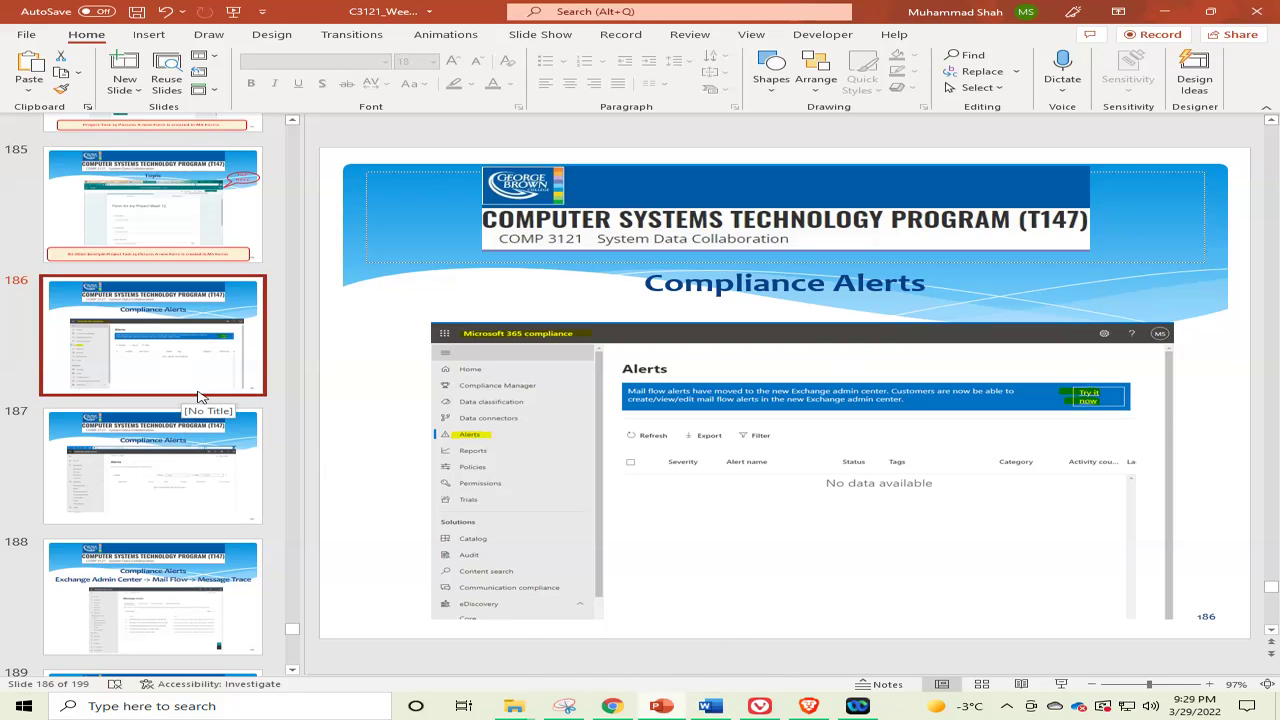
Step: Switch to the browser and bring up the already open Microsoft 365 compliance Alerts page
left_click(770, 712)
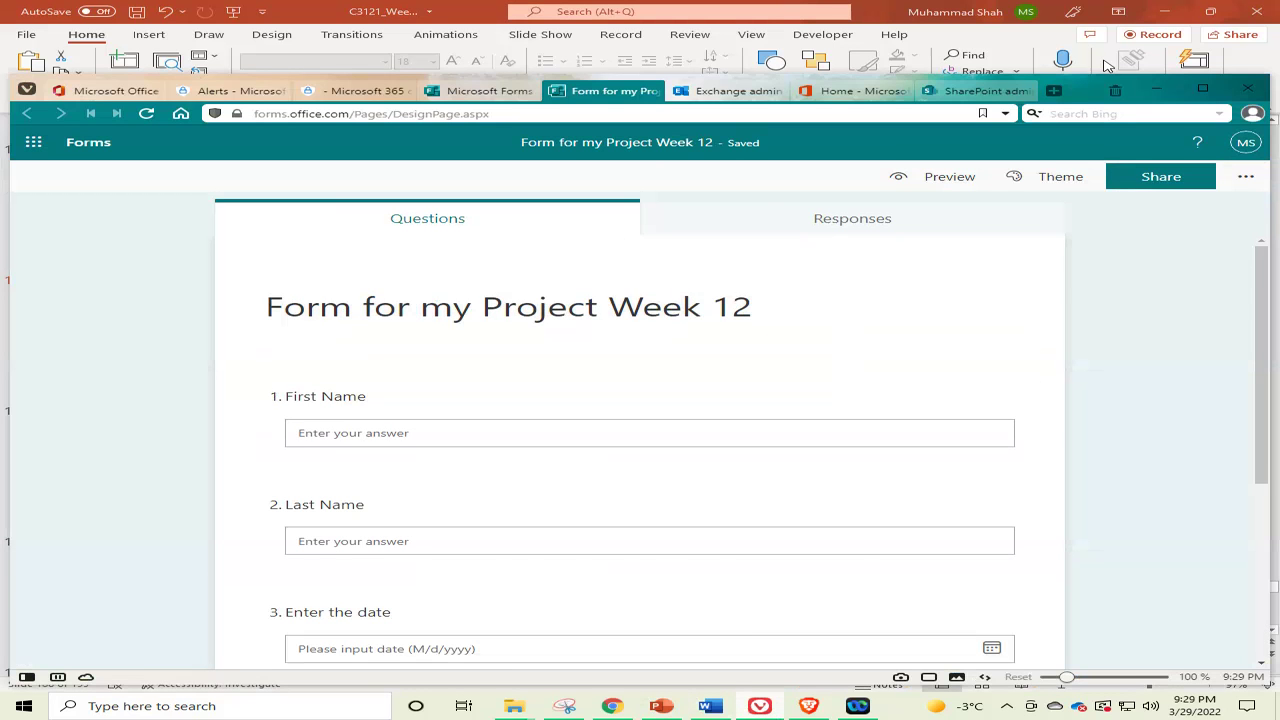
left_click(970, 90)
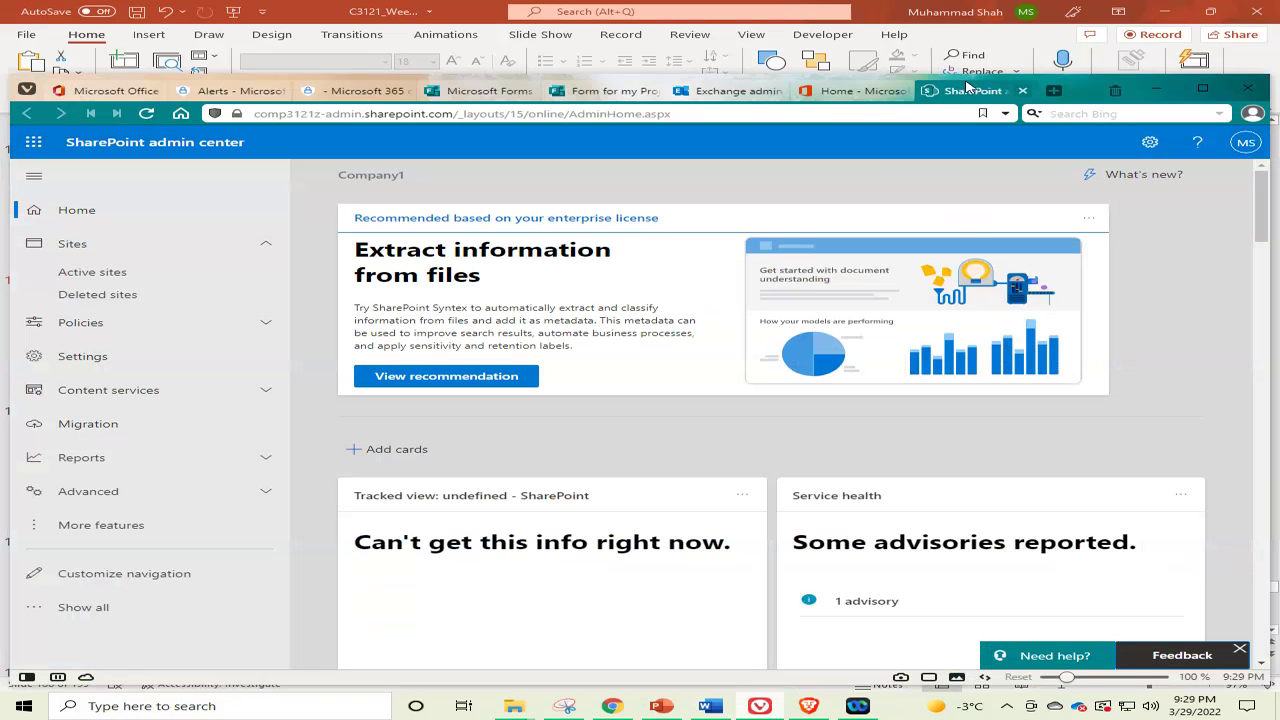
left_click(862, 90)
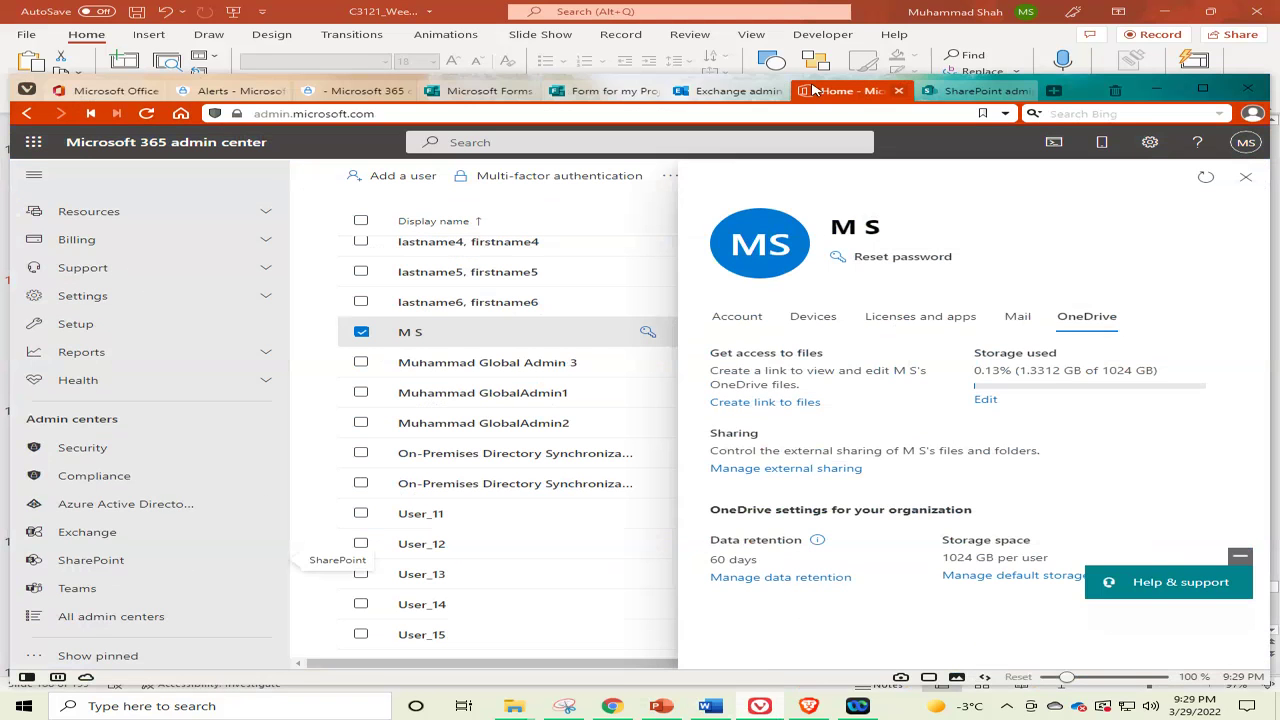
left_click(743, 90)
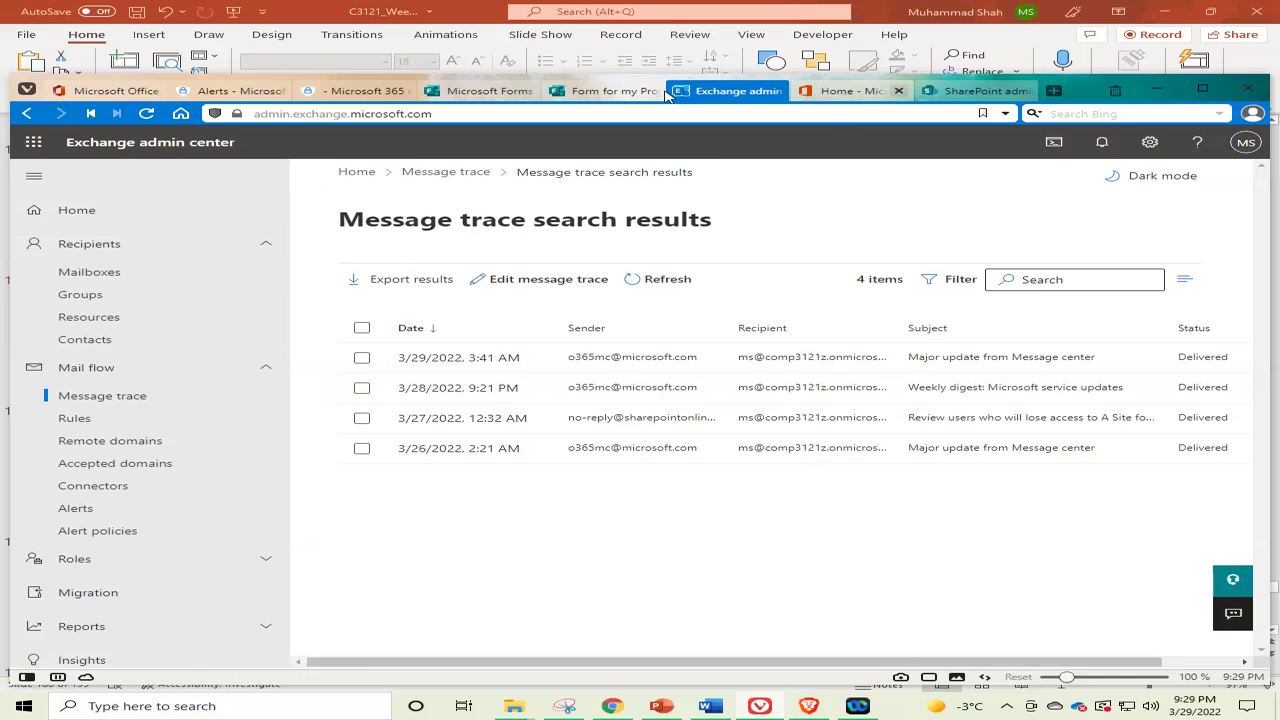
left_click(605, 90)
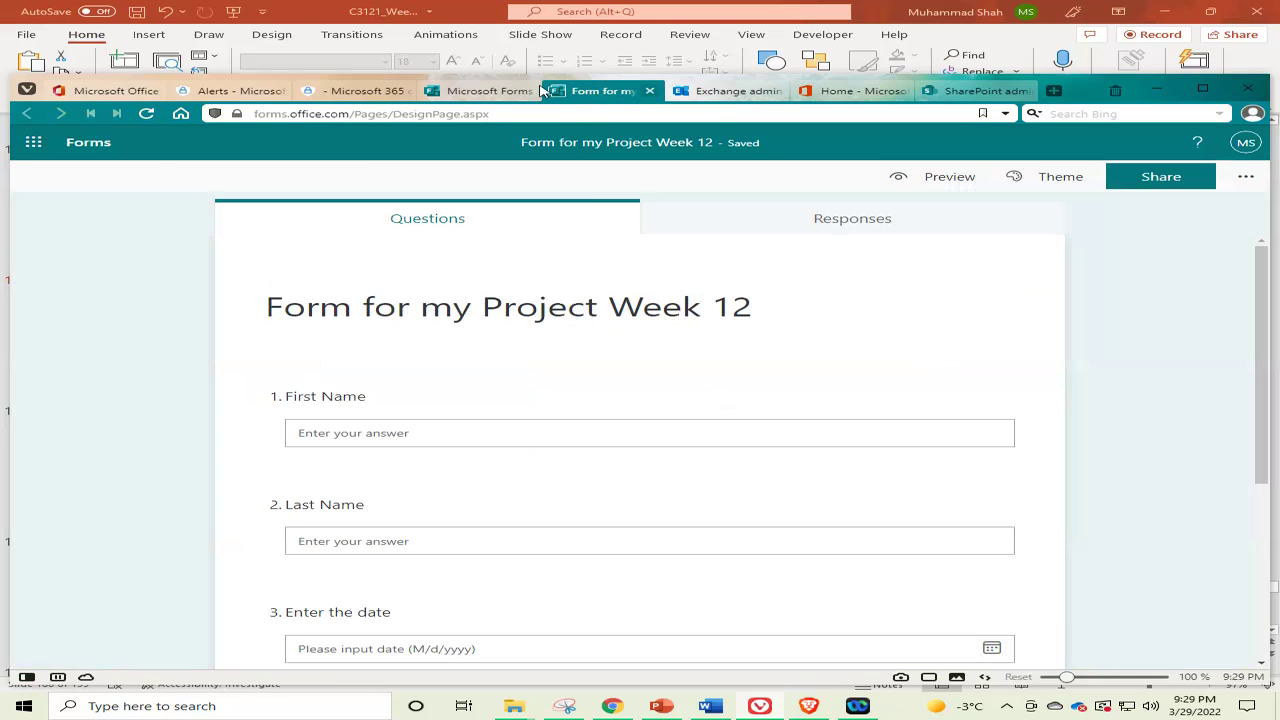
left_click(482, 90)
left_click(365, 90)
left_click(240, 90)
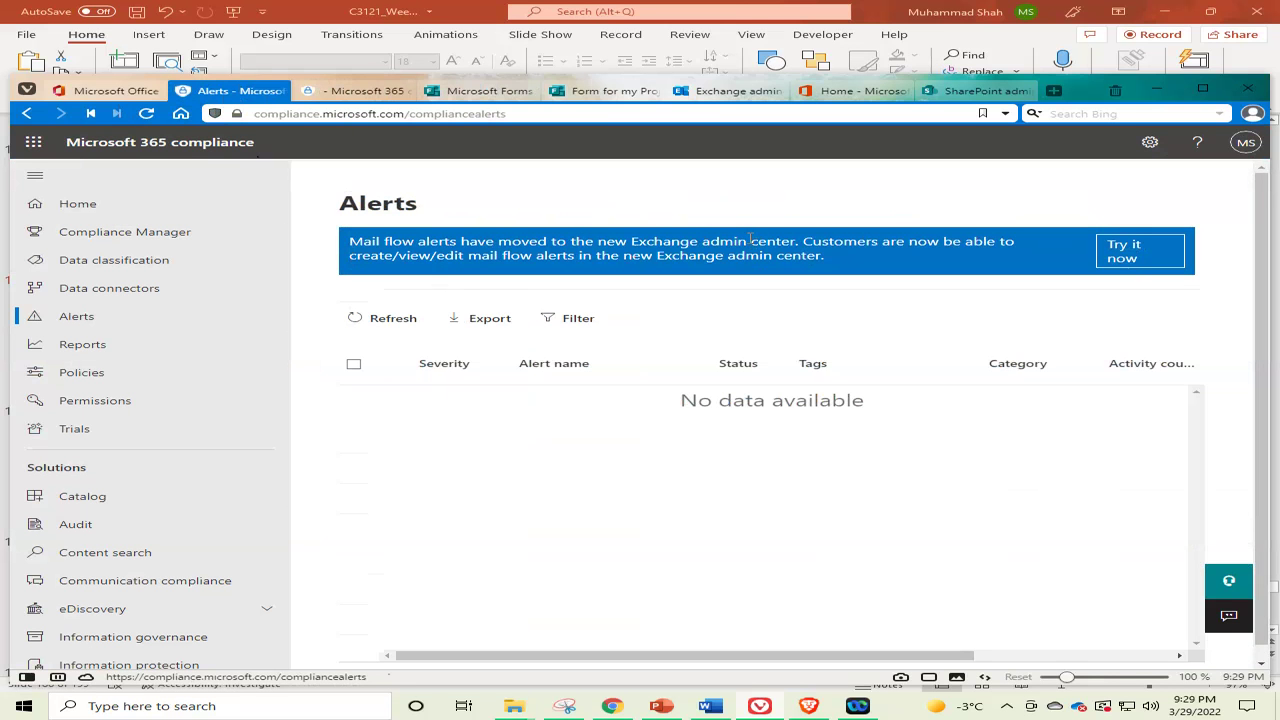
Step: Go from the mail flow alerts notice to the new Exchange admin center and open its Message trace page
left_click(1123, 252)
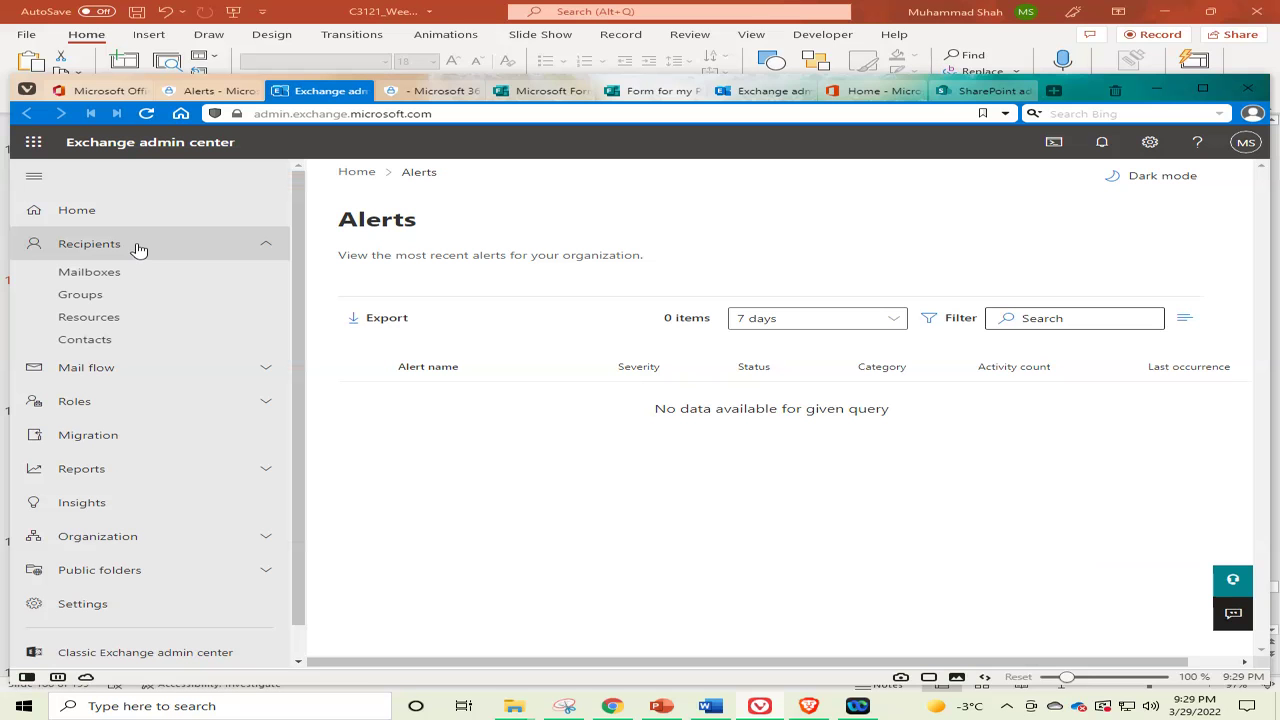
left_click(113, 372)
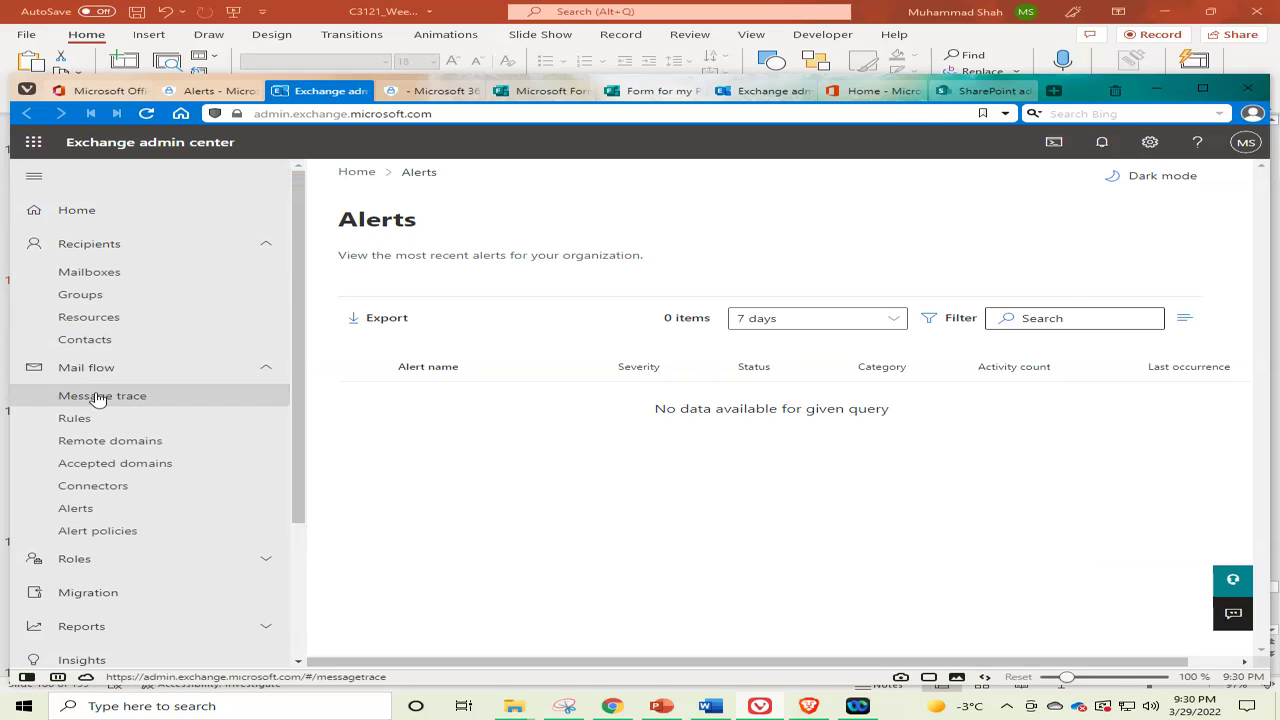
left_click(86, 398)
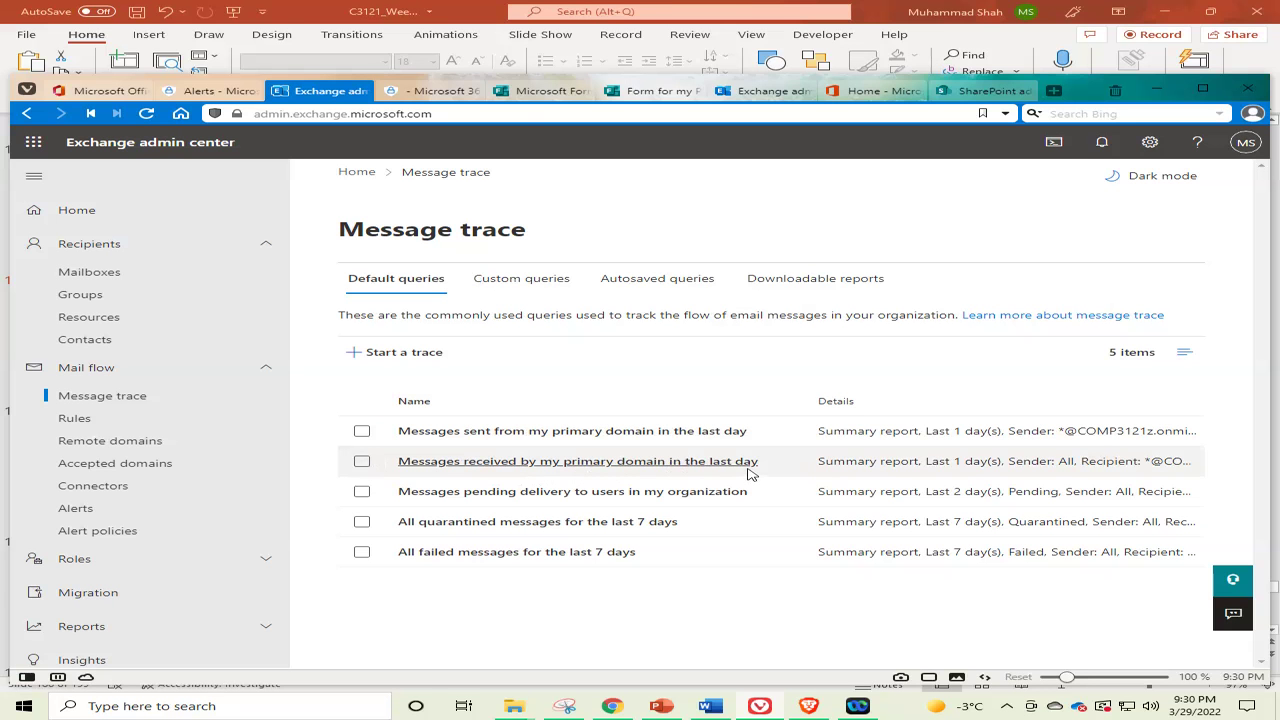
Step: Select the default query "Messages received by my primary domain in the last day" and start a new message trace
left_click(362, 463)
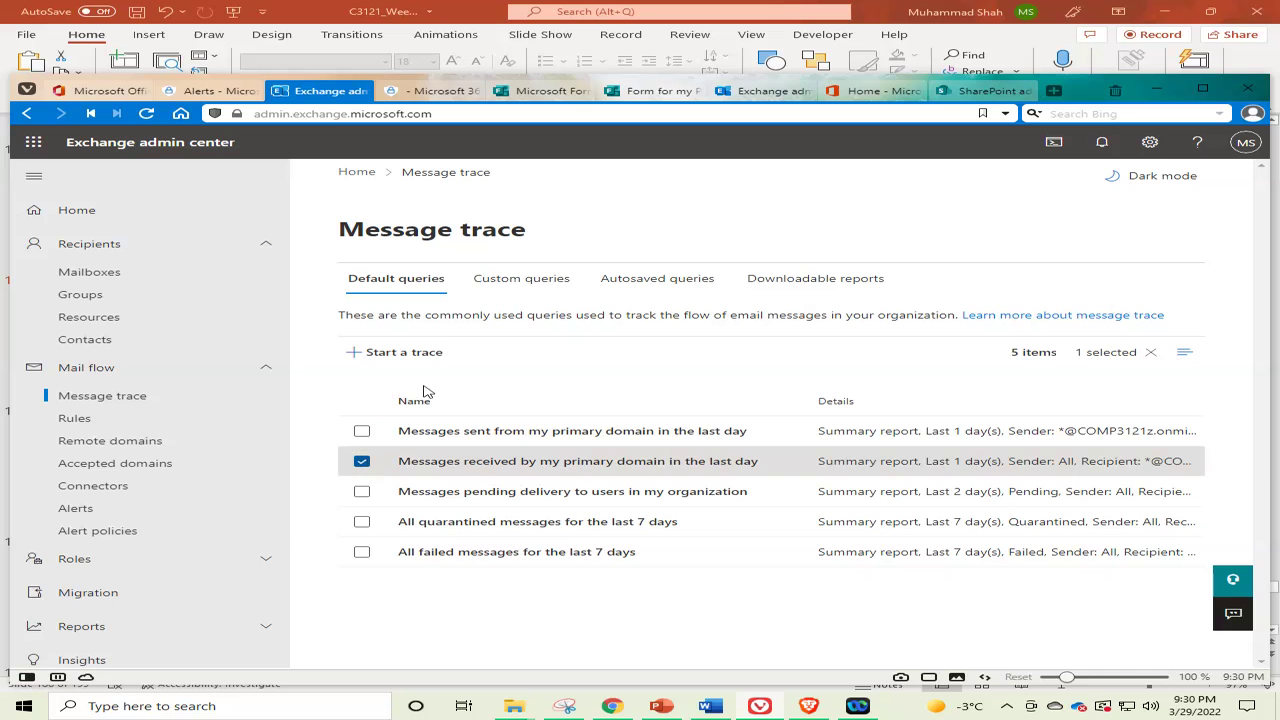
left_click(407, 356)
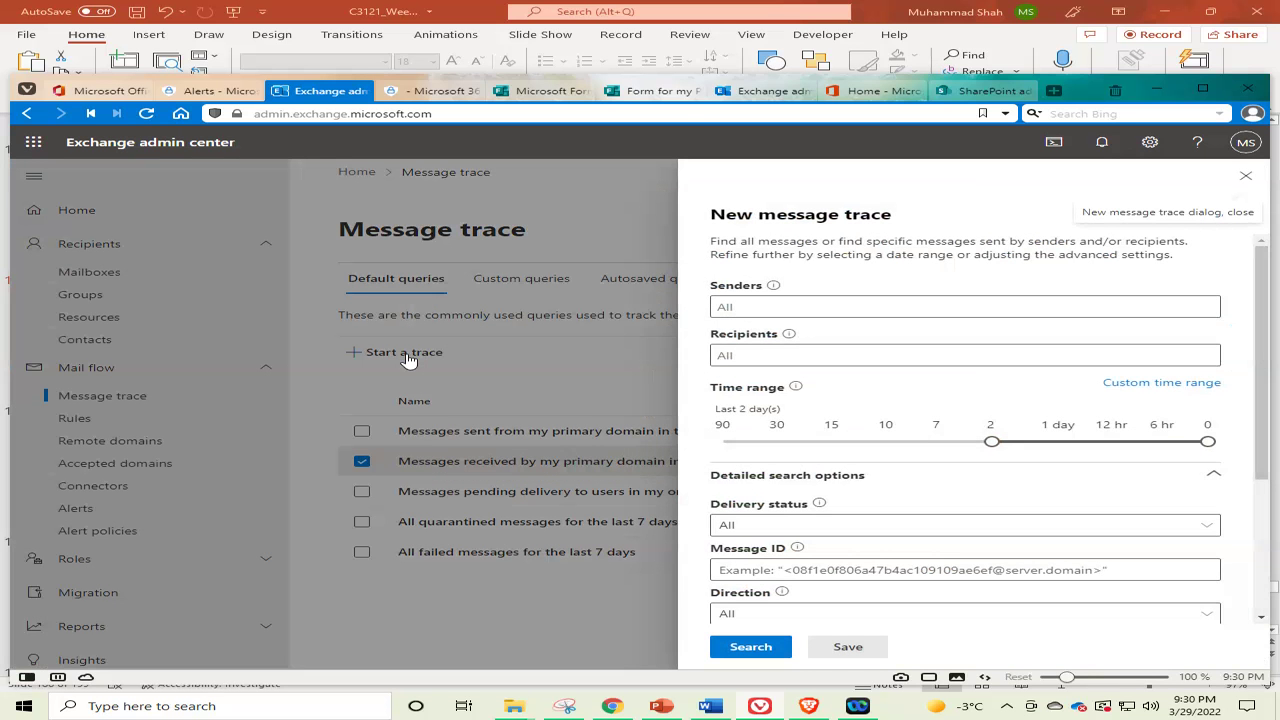
left_click(820, 303)
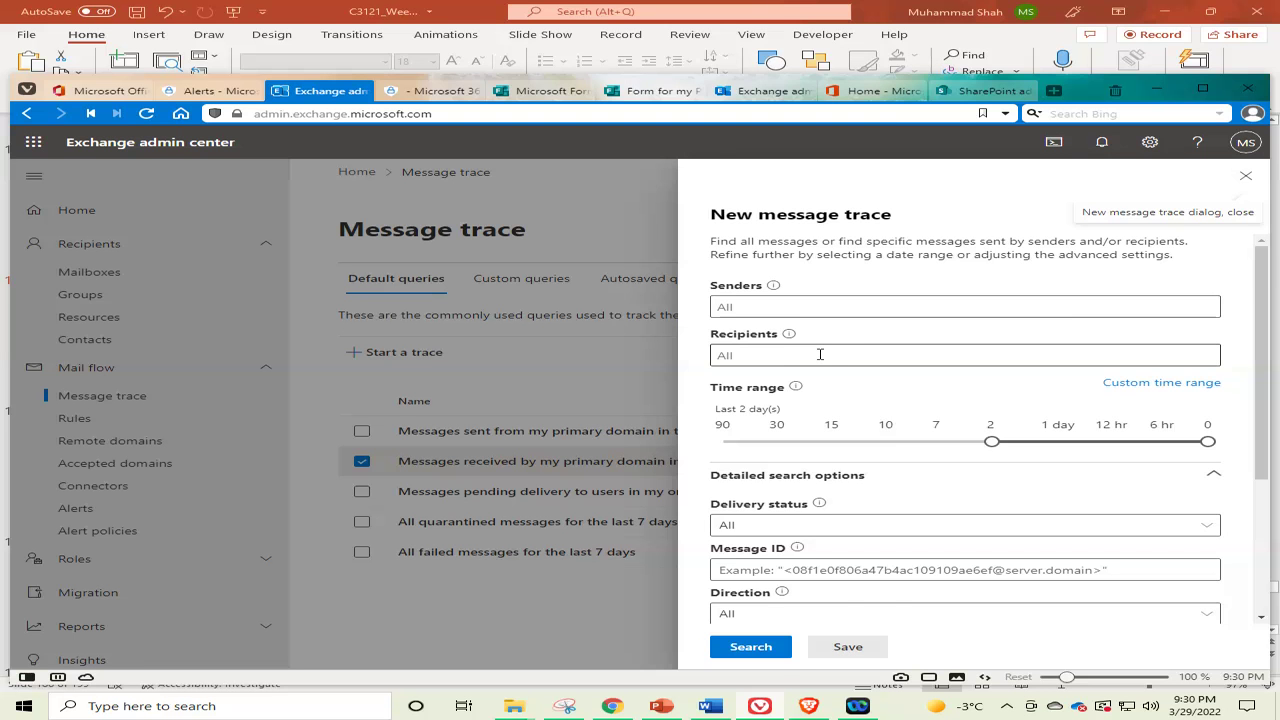
Step: Add the signed-in account's address as the trace recipient and set the time range to the last 7 days
scroll(820, 354, "down", 1)
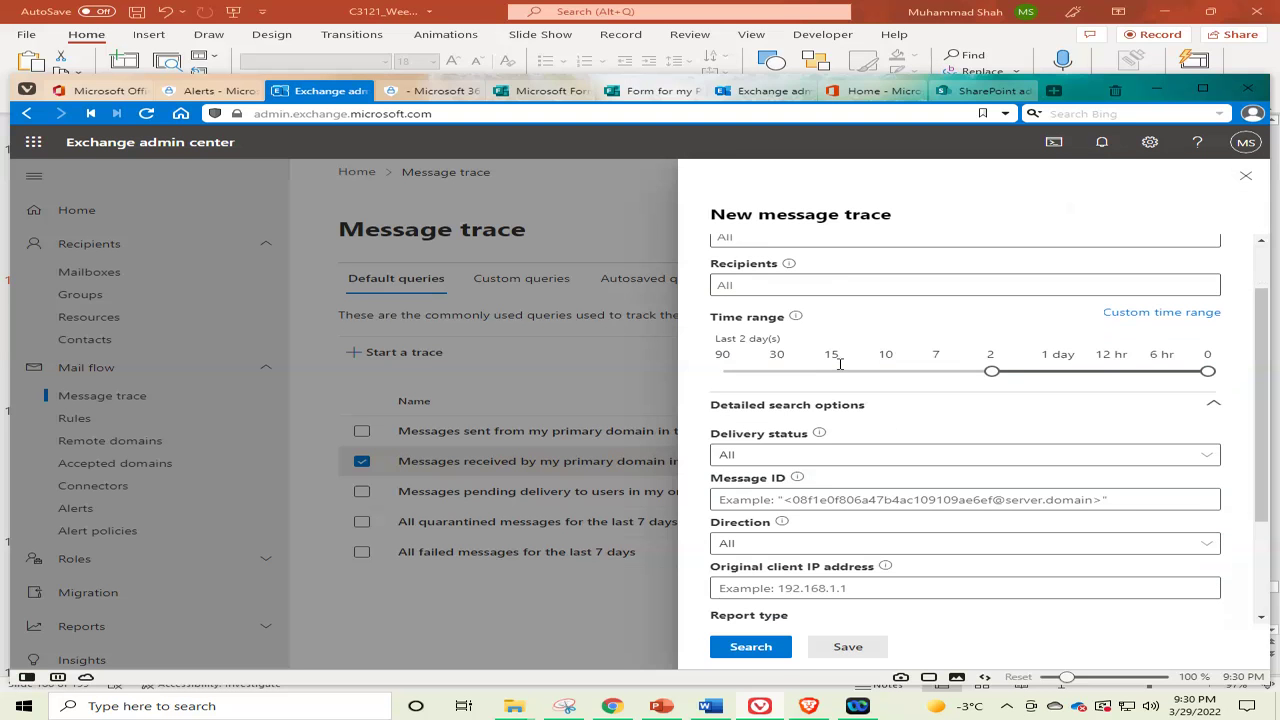
left_click(842, 283)
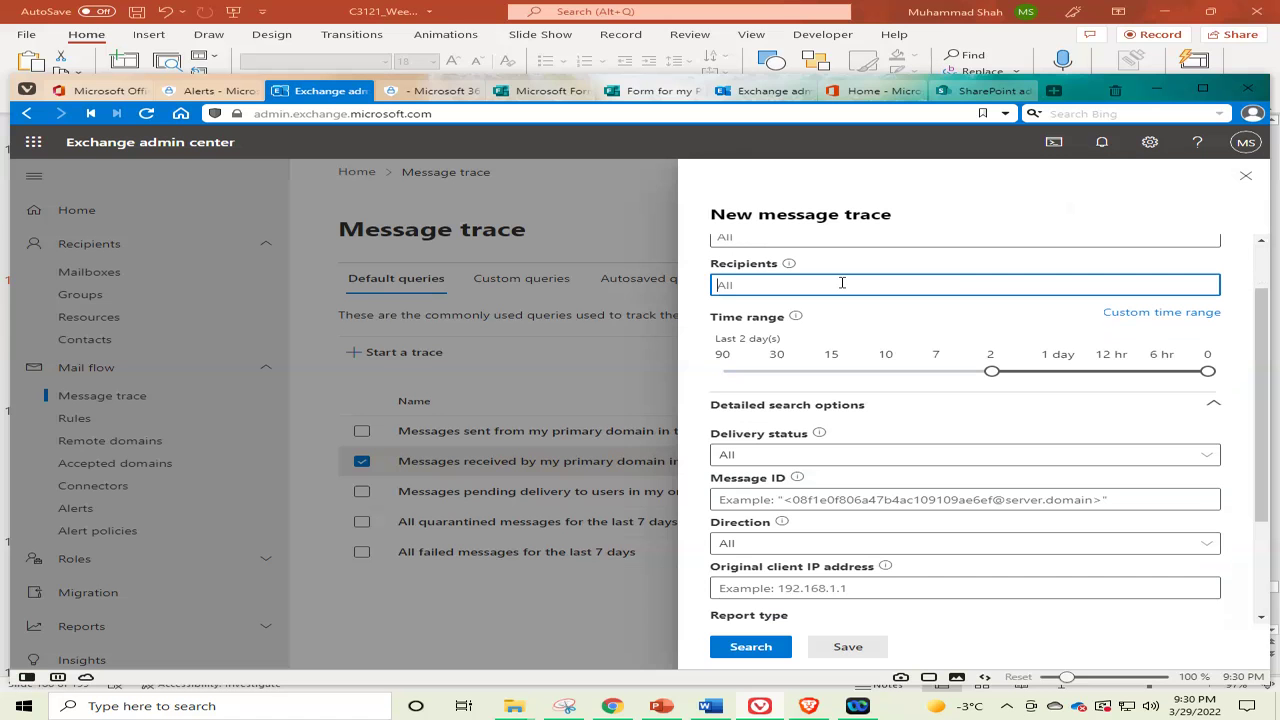
type("ms")
left_click(815, 346)
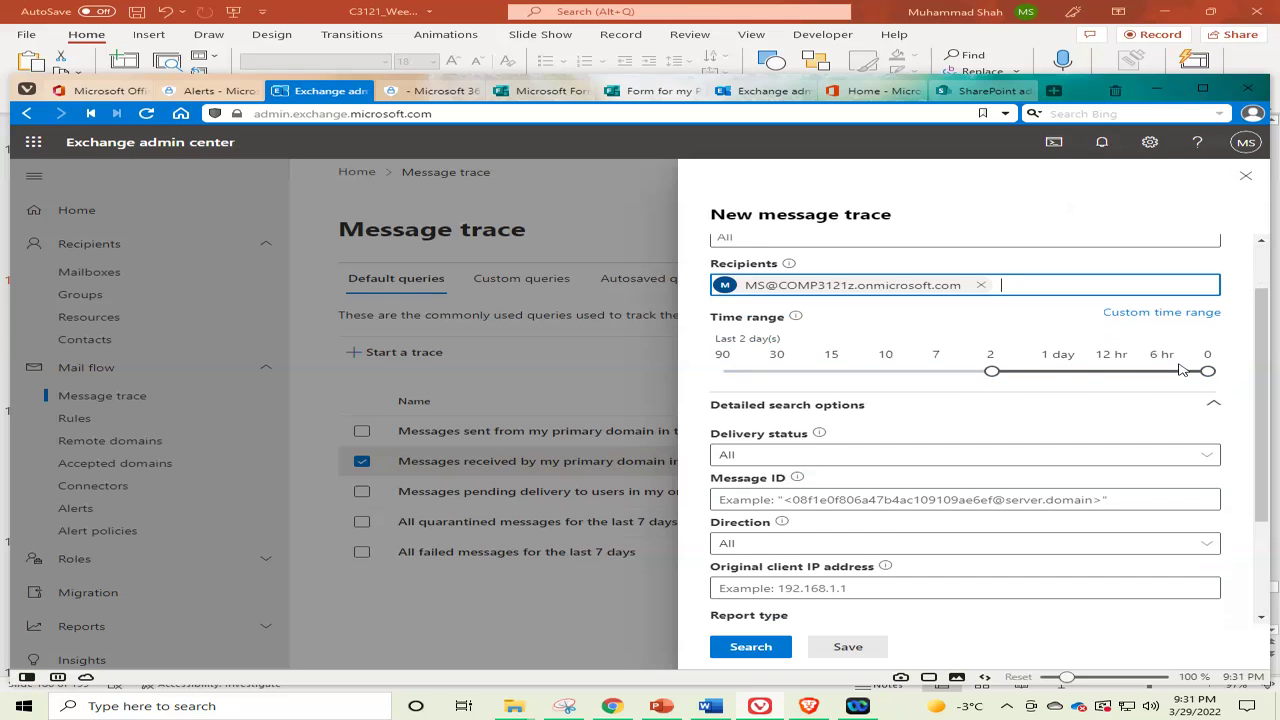
left_click_drag(992, 372, 908, 370)
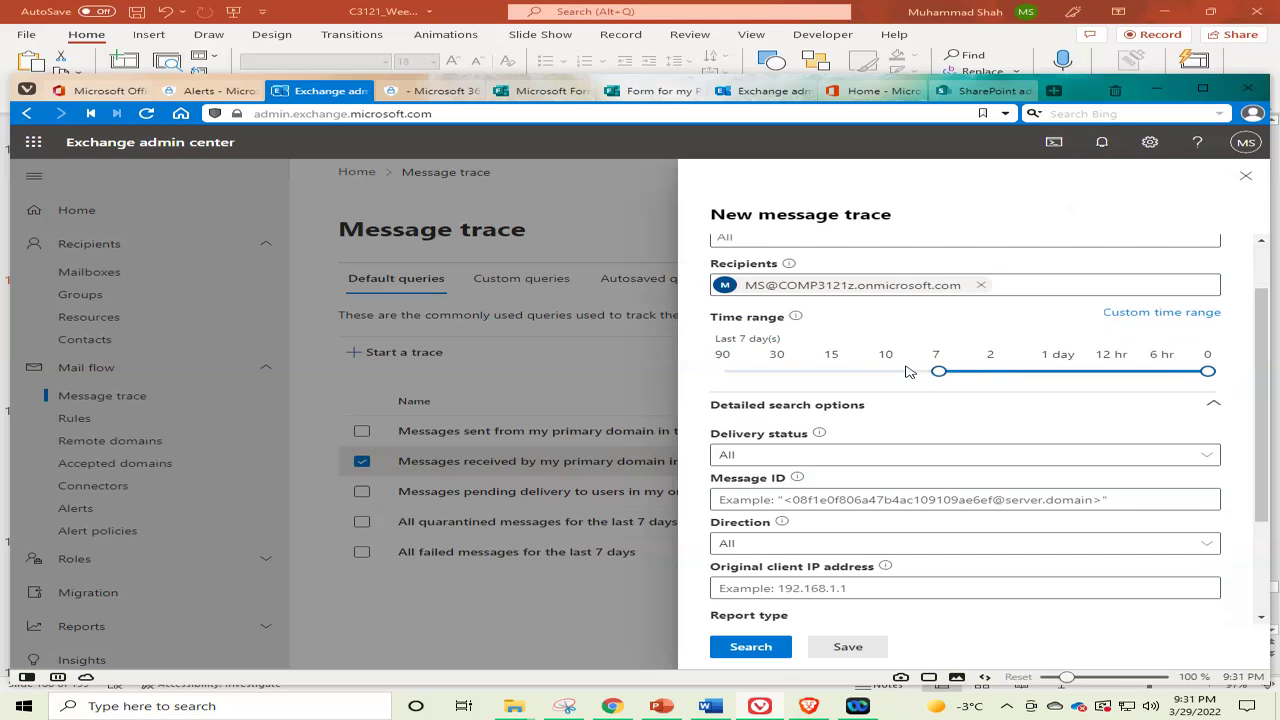
Step: Set the trace's delivery status to Delivered and run the search as a summary report
scroll(885, 345, "down", 3)
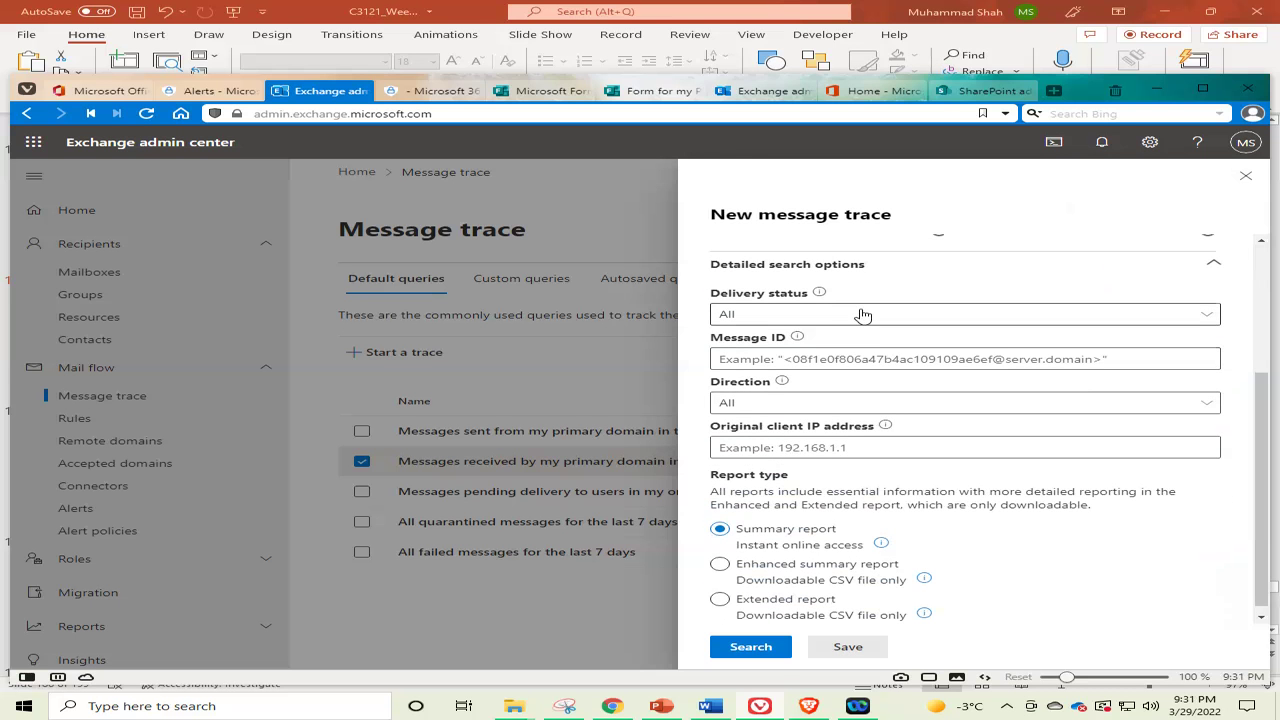
left_click(863, 315)
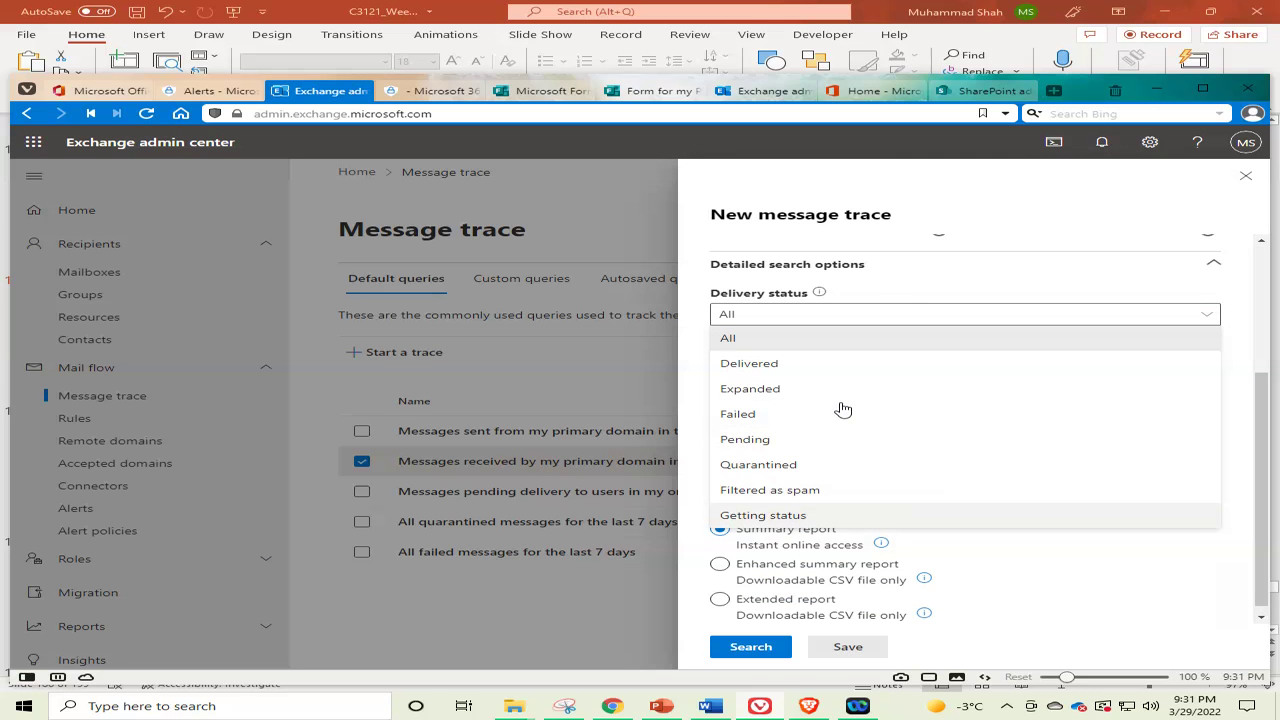
left_click(827, 363)
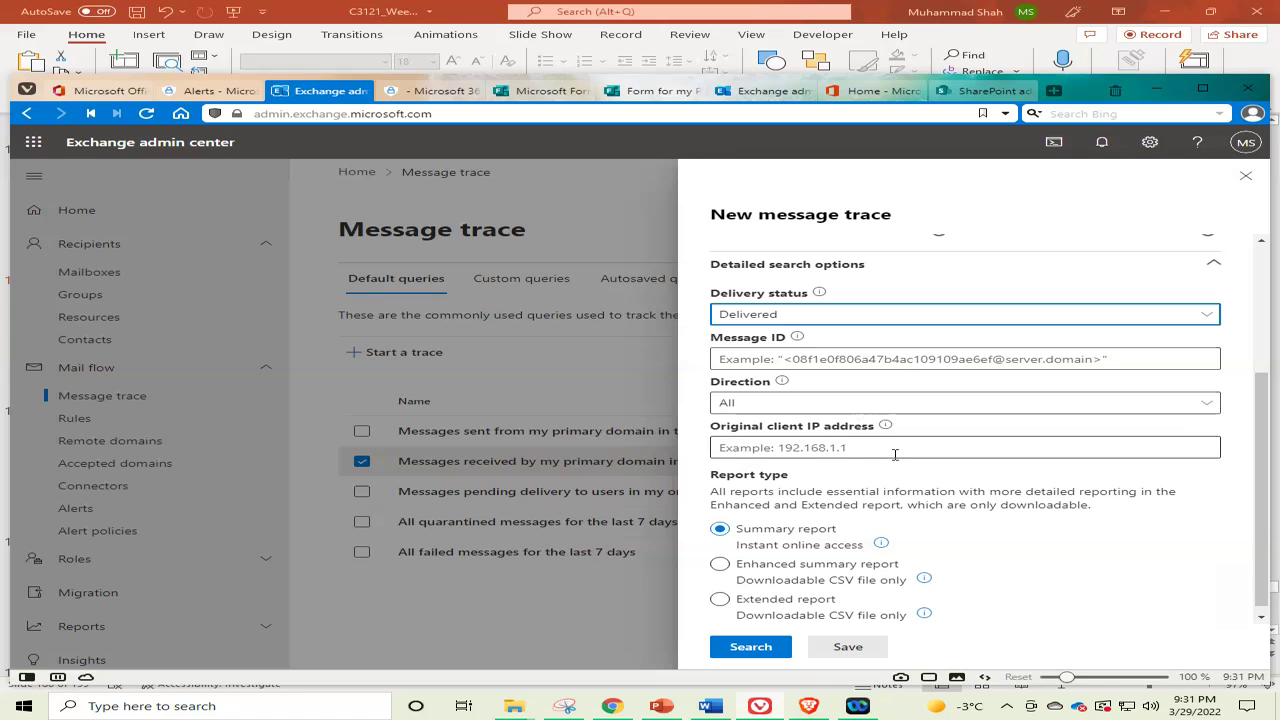
left_click(751, 648)
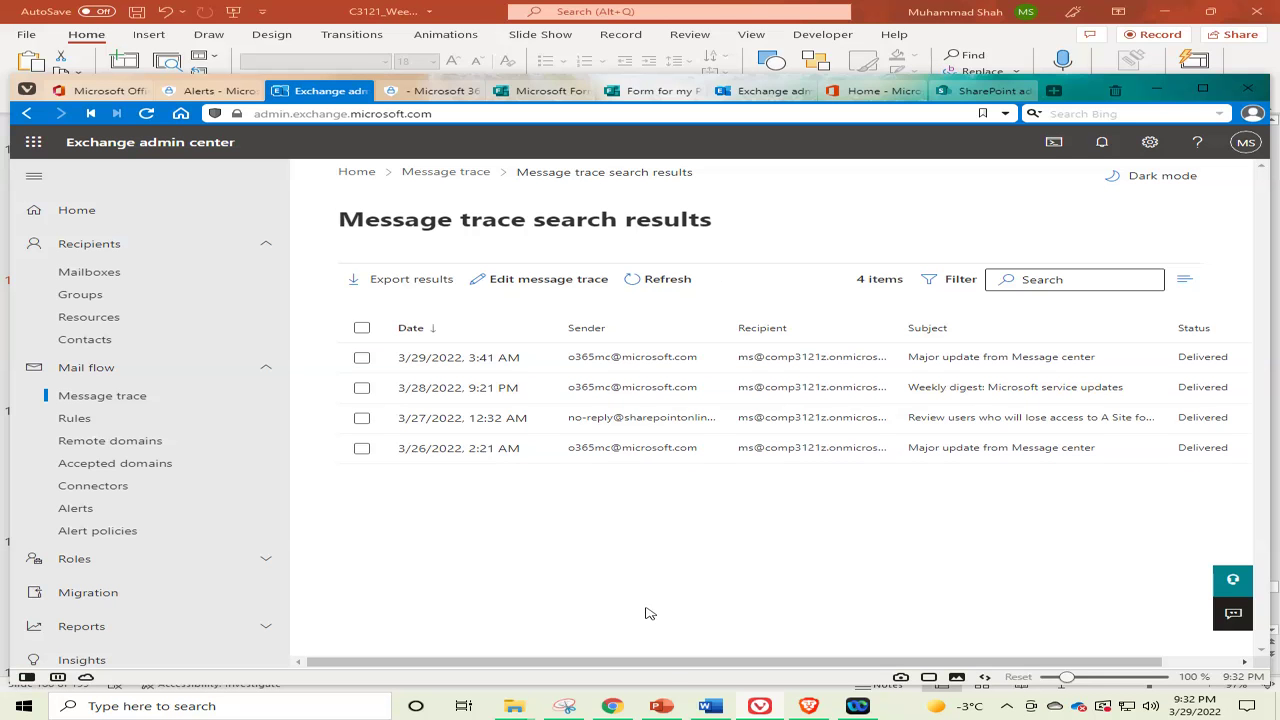
Step: Switch to PowerPoint and review the Compliance Alerts slides 186 and 187
left_click(668, 708)
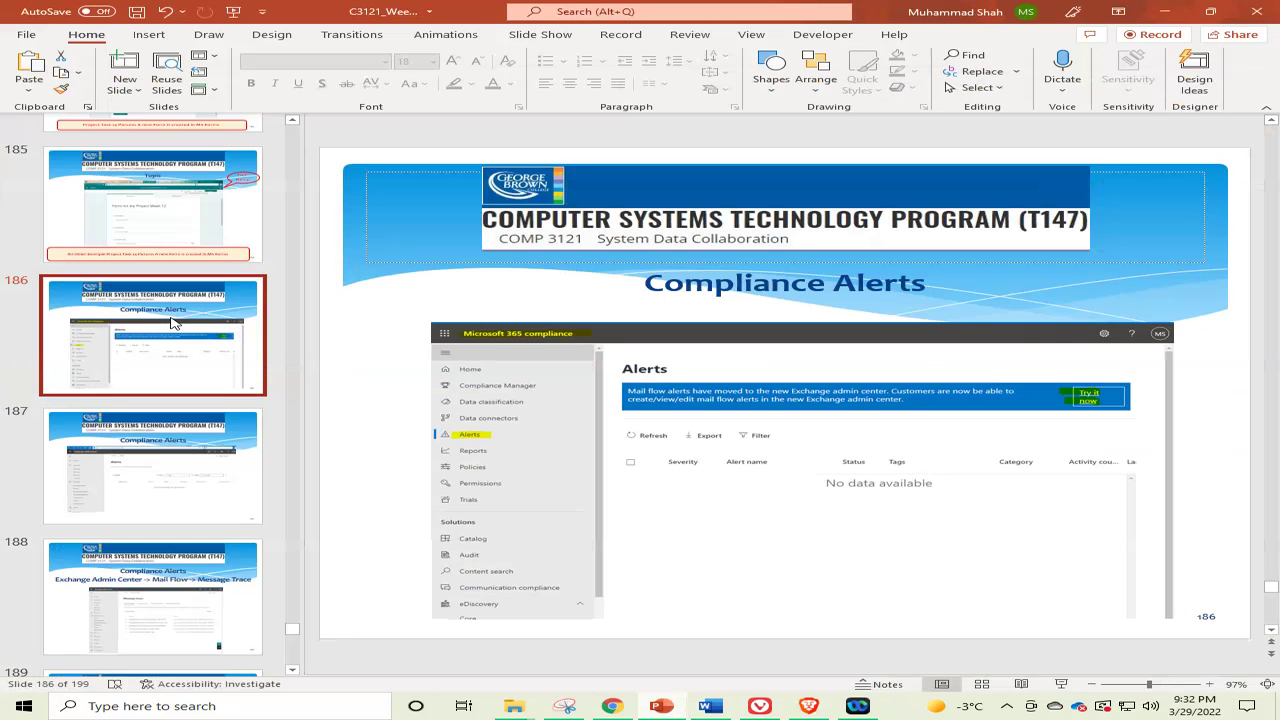
key("Down")
key("Up")
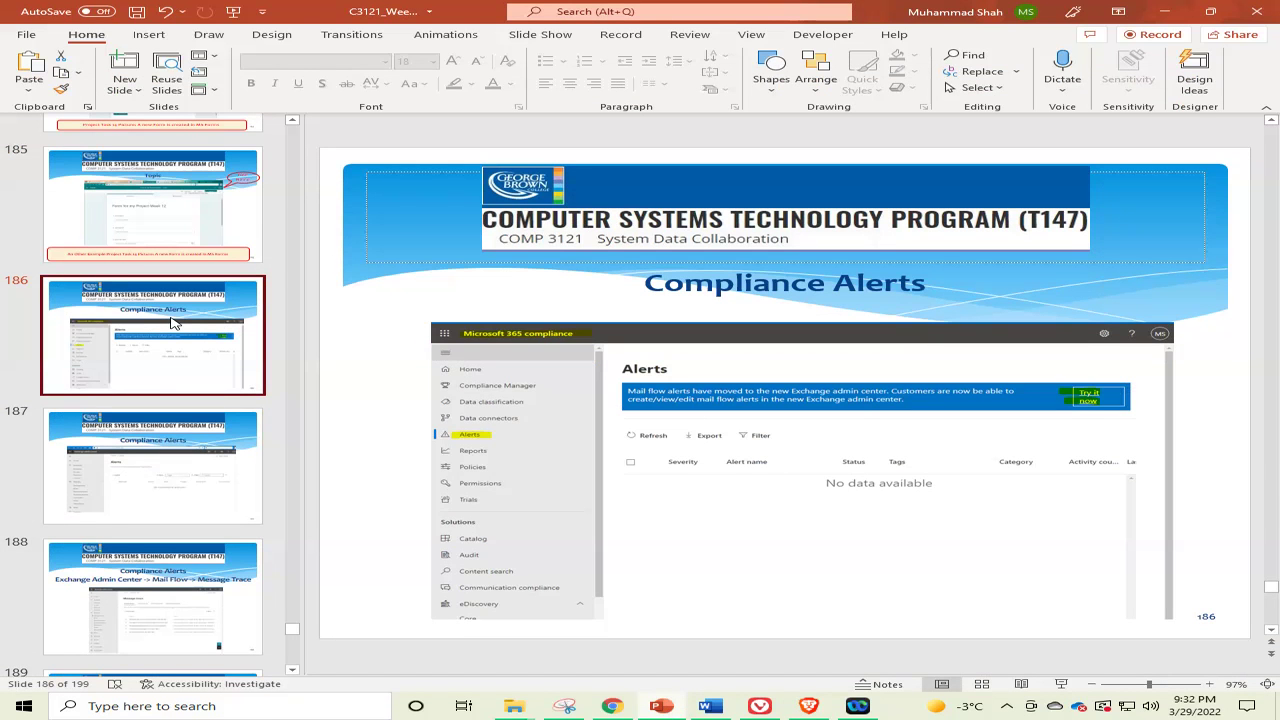
key("Down")
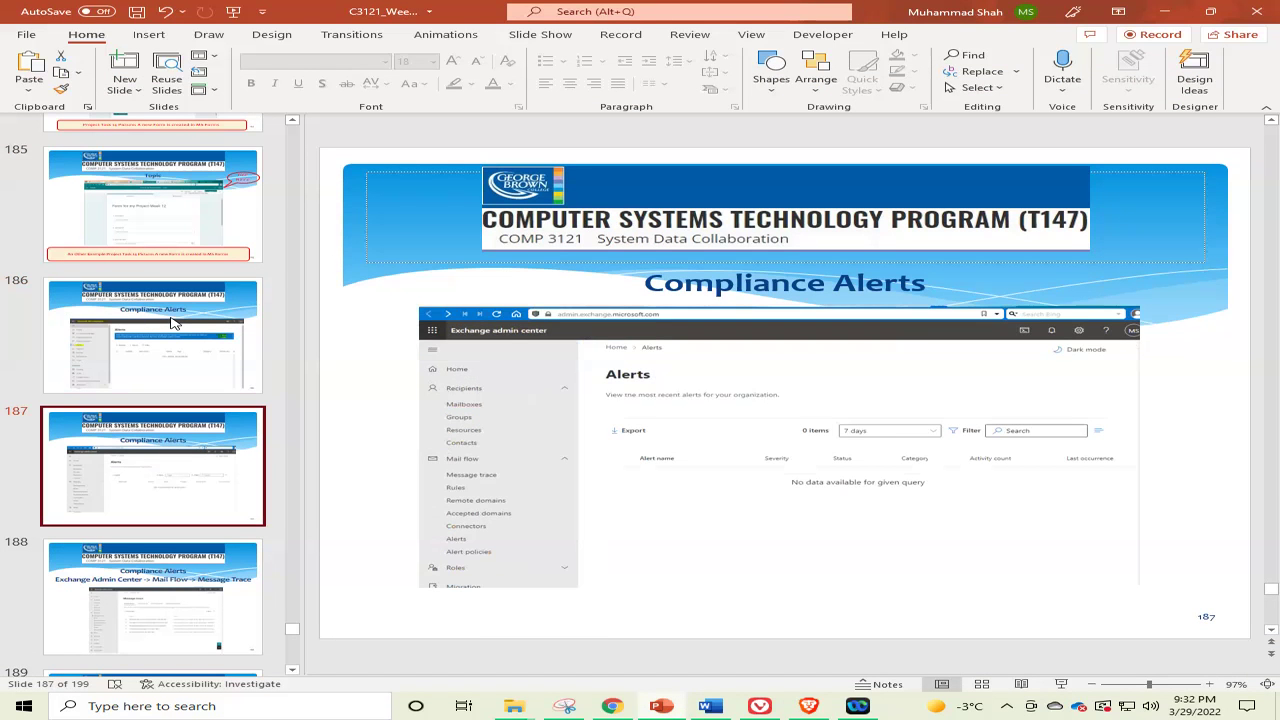
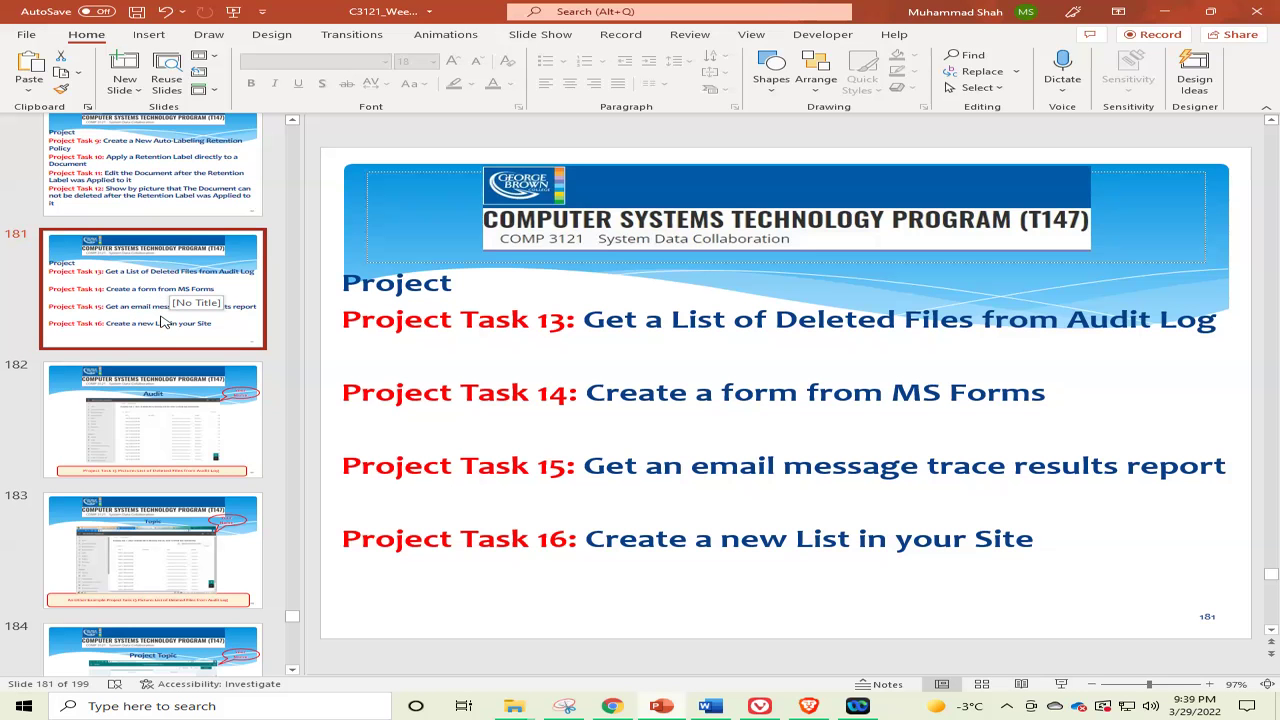
Step: Go to the Task 15 picture slides 192 and 193 showing the email message trace result report
scroll(165, 318, "down", 10)
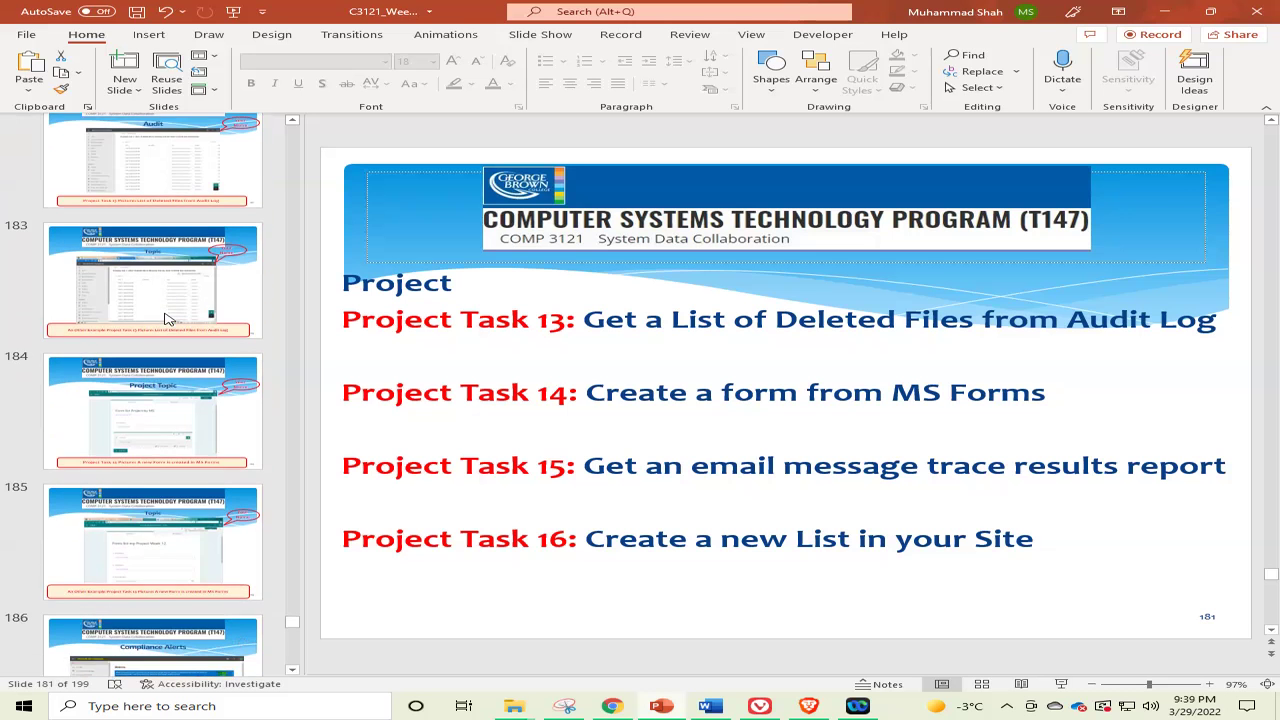
scroll(160, 318, "down", 8)
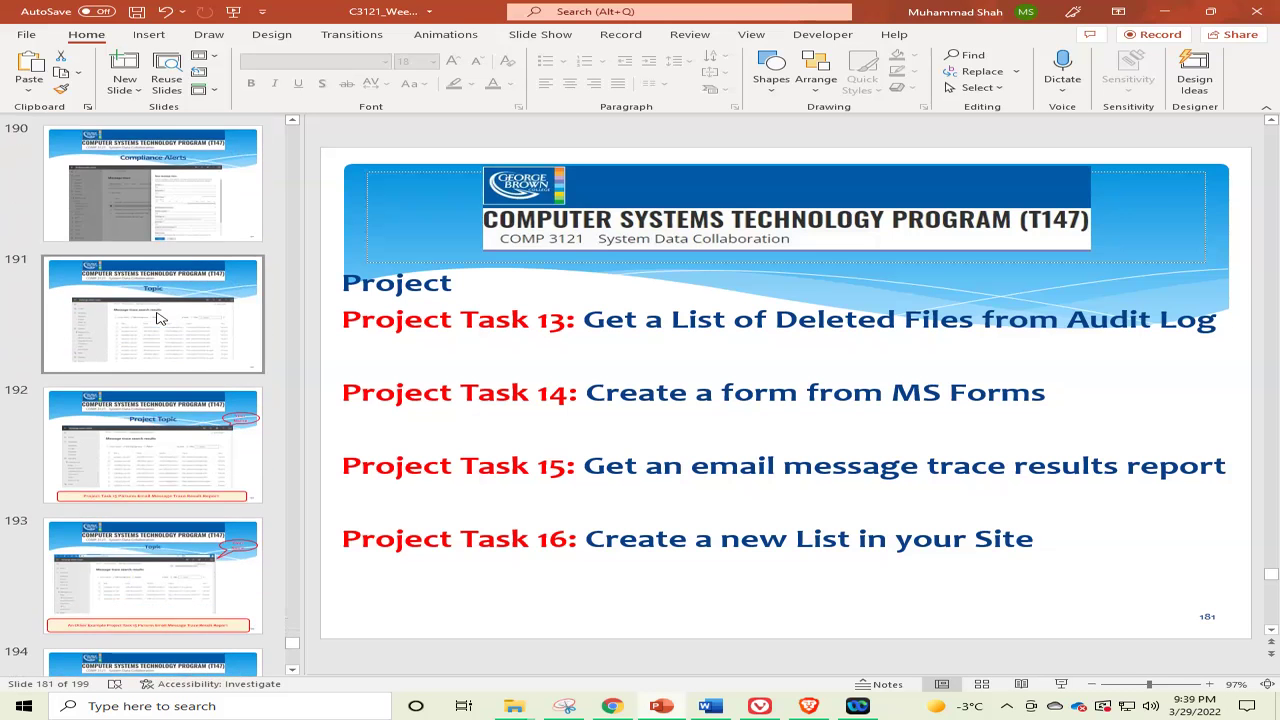
left_click(147, 291)
left_click(145, 377)
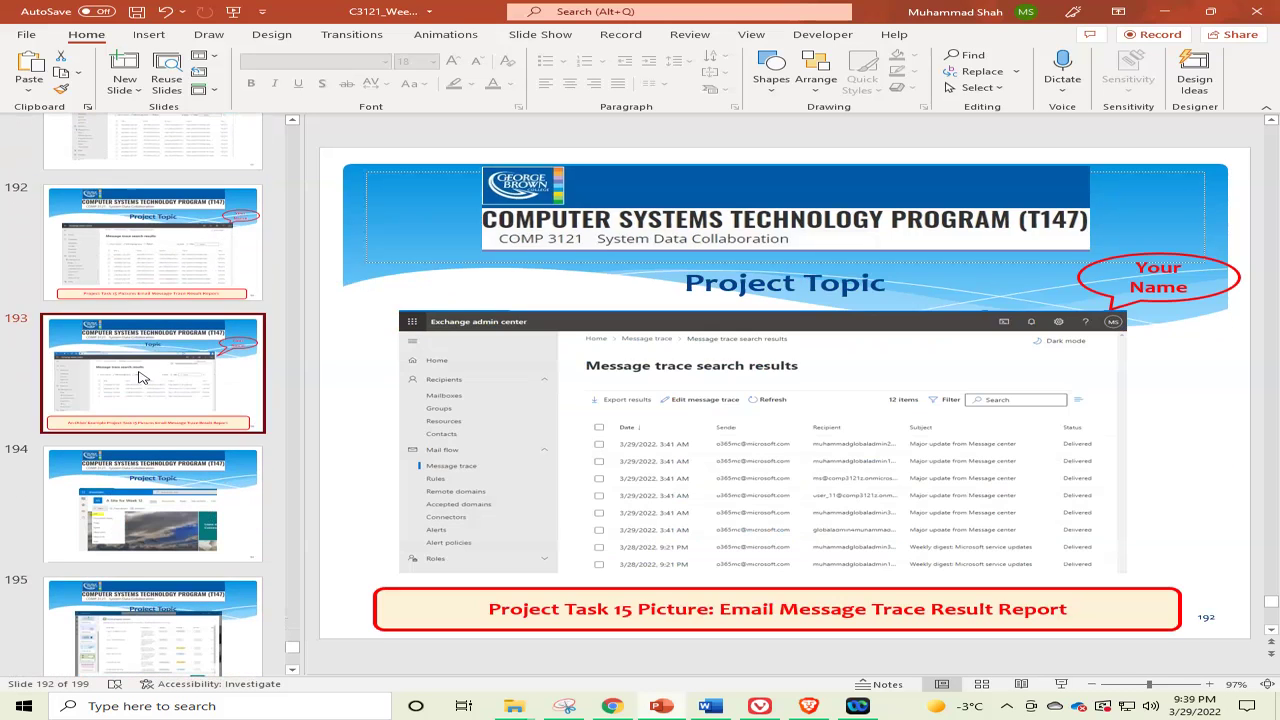
Step: Go to slide 194 showing how to add a list to the SharePoint site
left_click(153, 494)
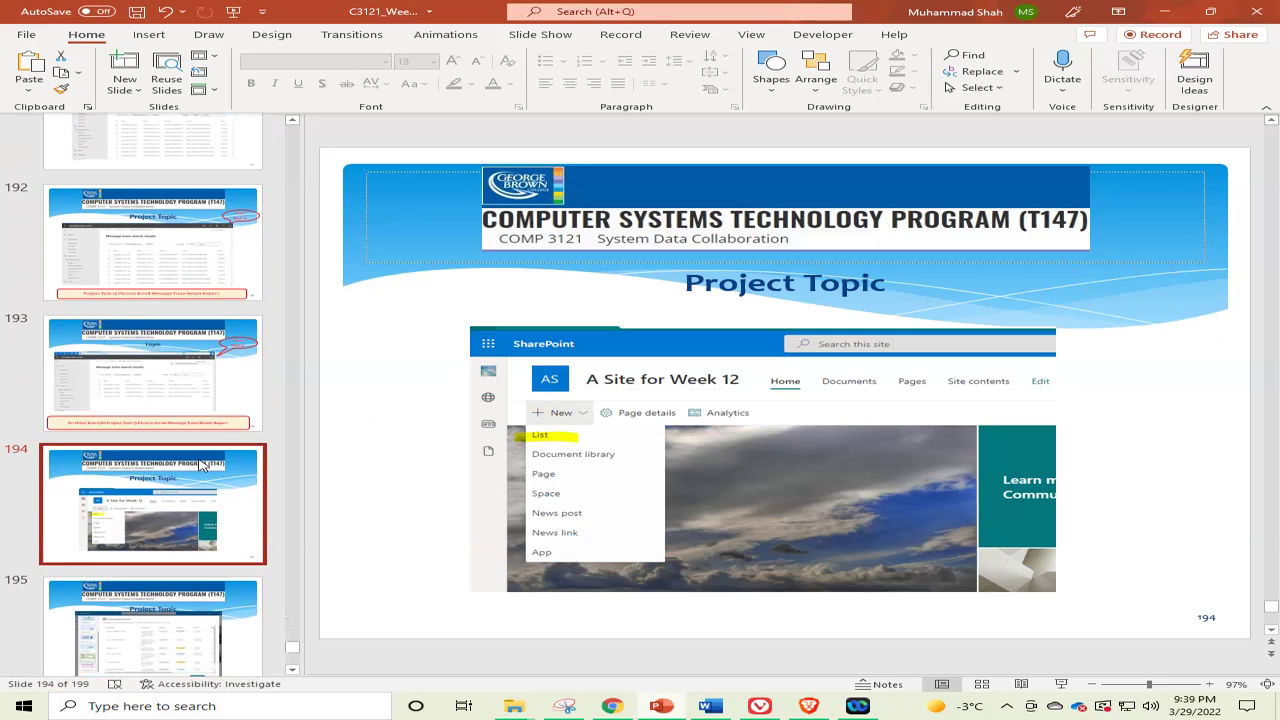
scroll(183, 452, "down", 3)
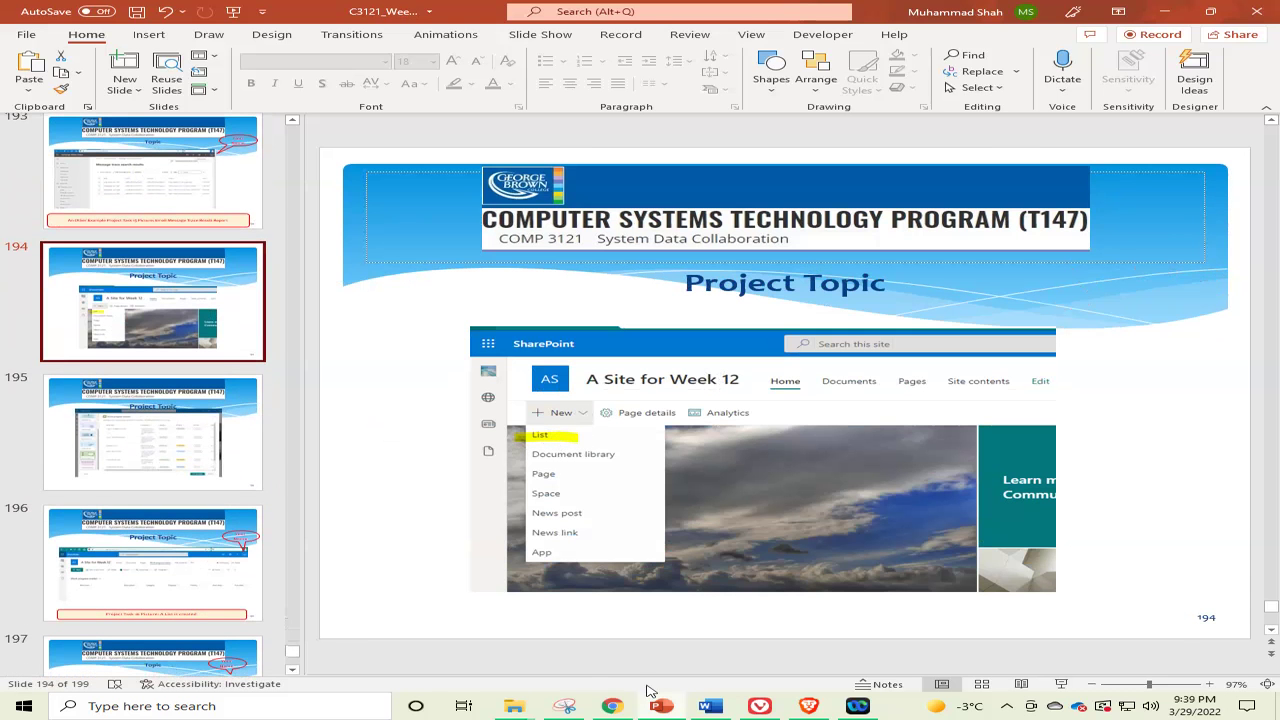
Step: Switch to the browser and close the SharePoint admin center, Microsoft 365 admin center and duplicate Exchange admin center pages
left_click(762, 707)
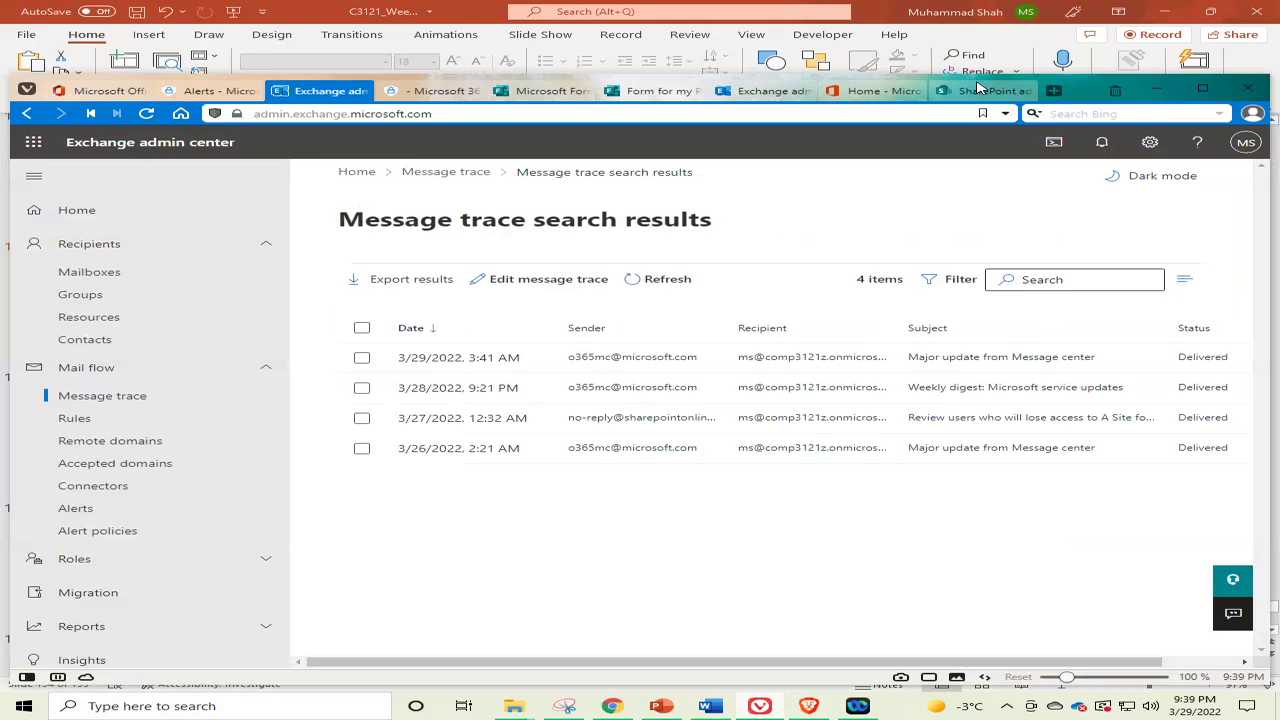
left_click(979, 90)
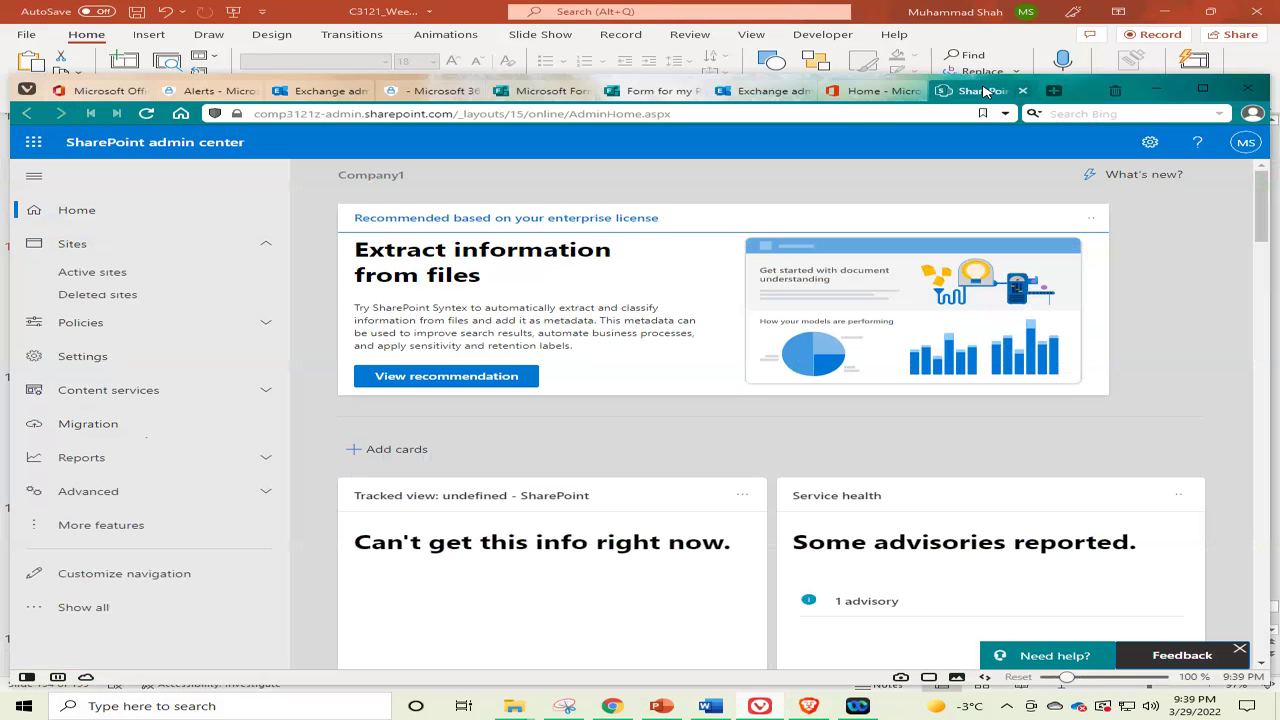
left_click(879, 90)
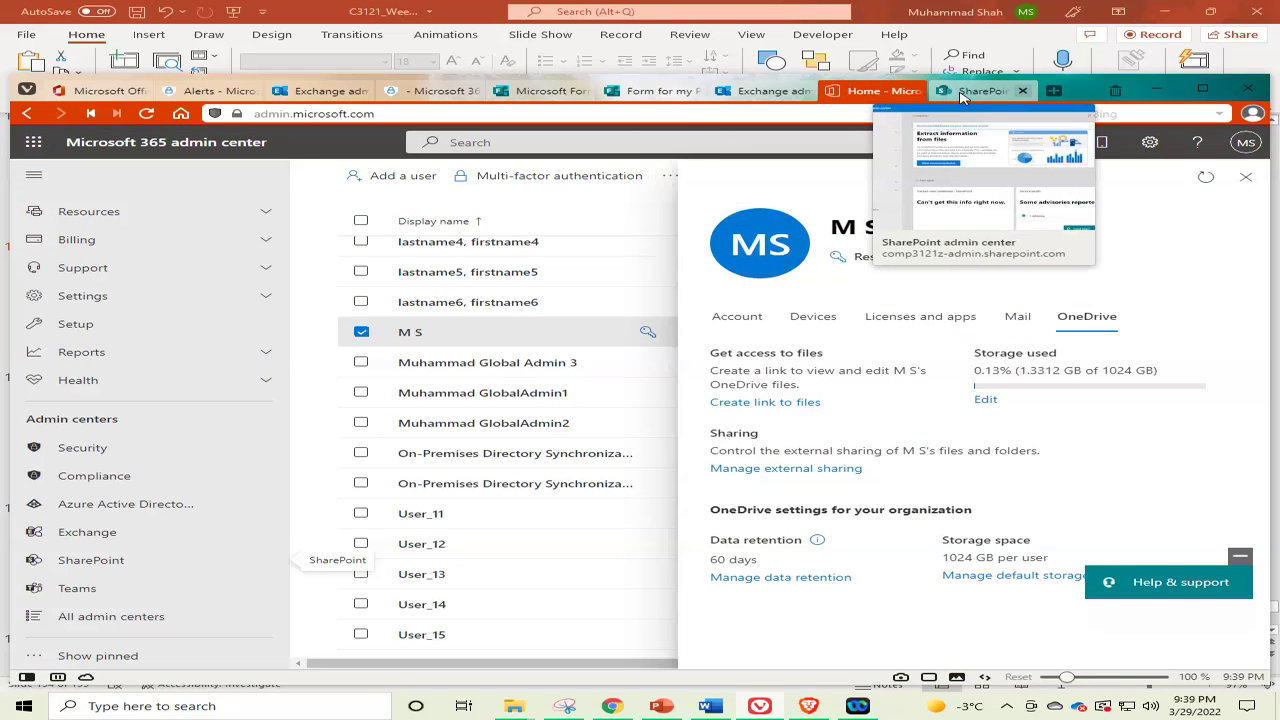
left_click(1022, 91)
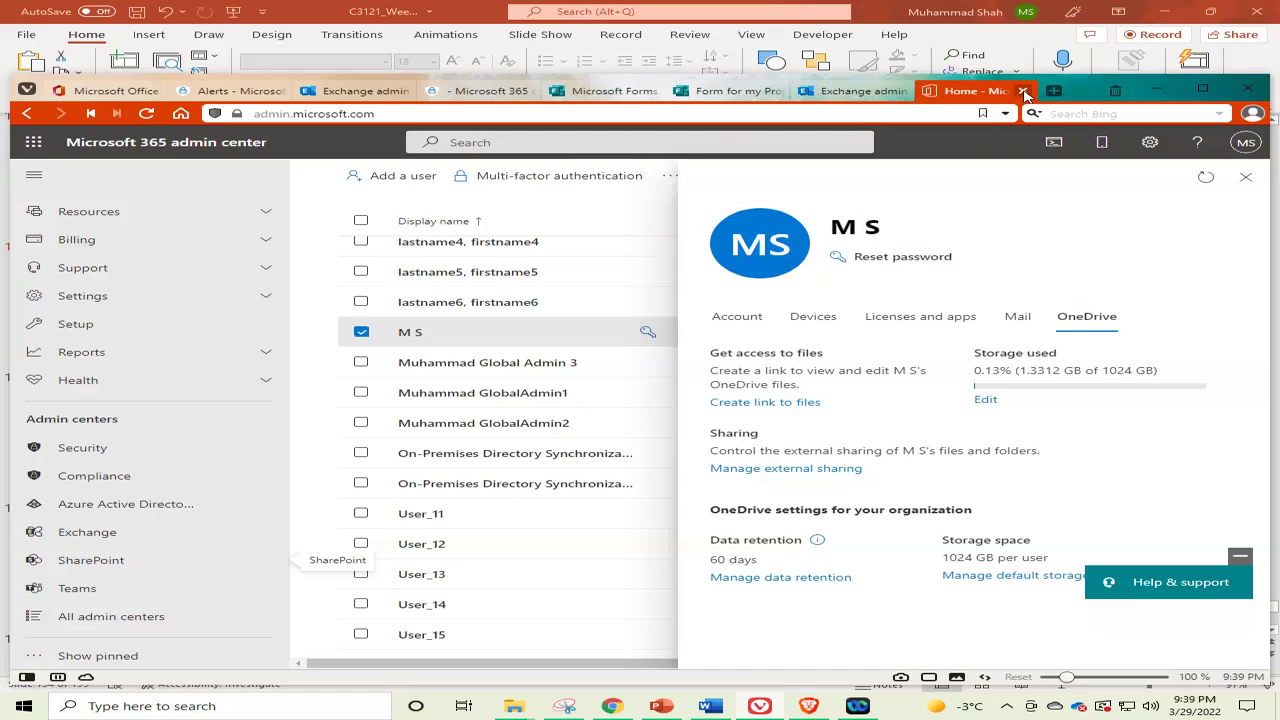
left_click(1022, 91)
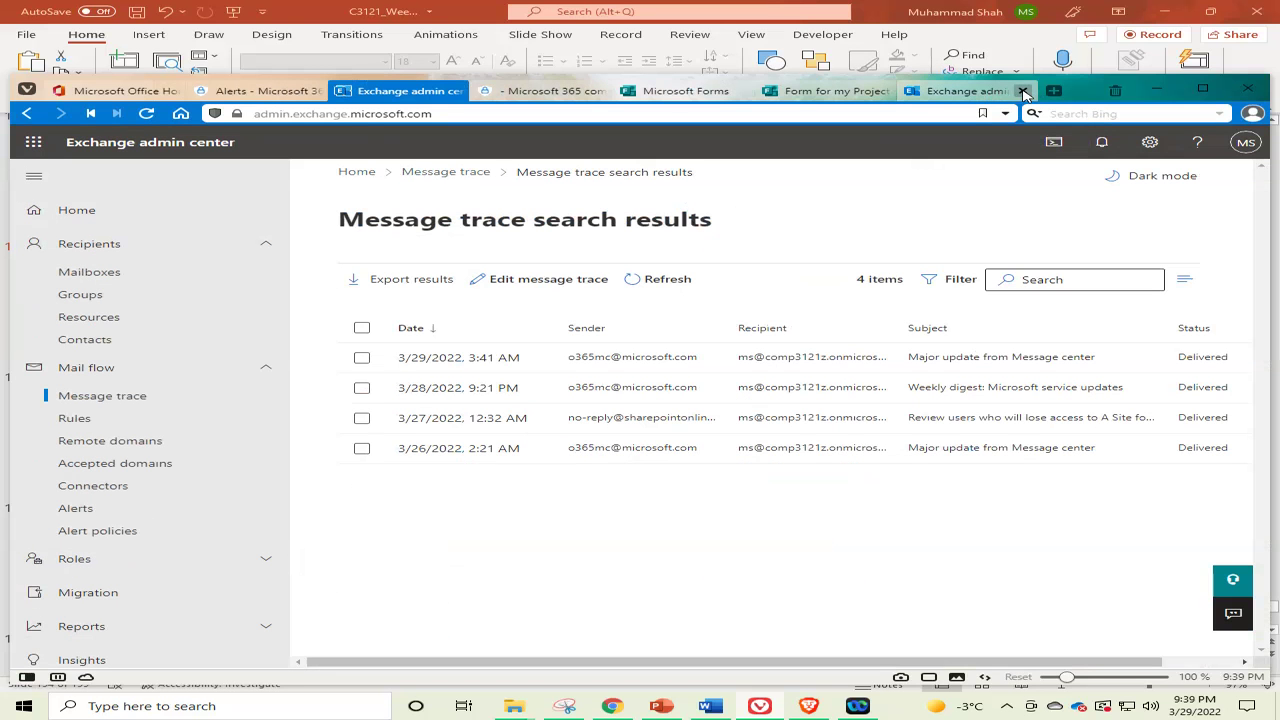
left_click(944, 88)
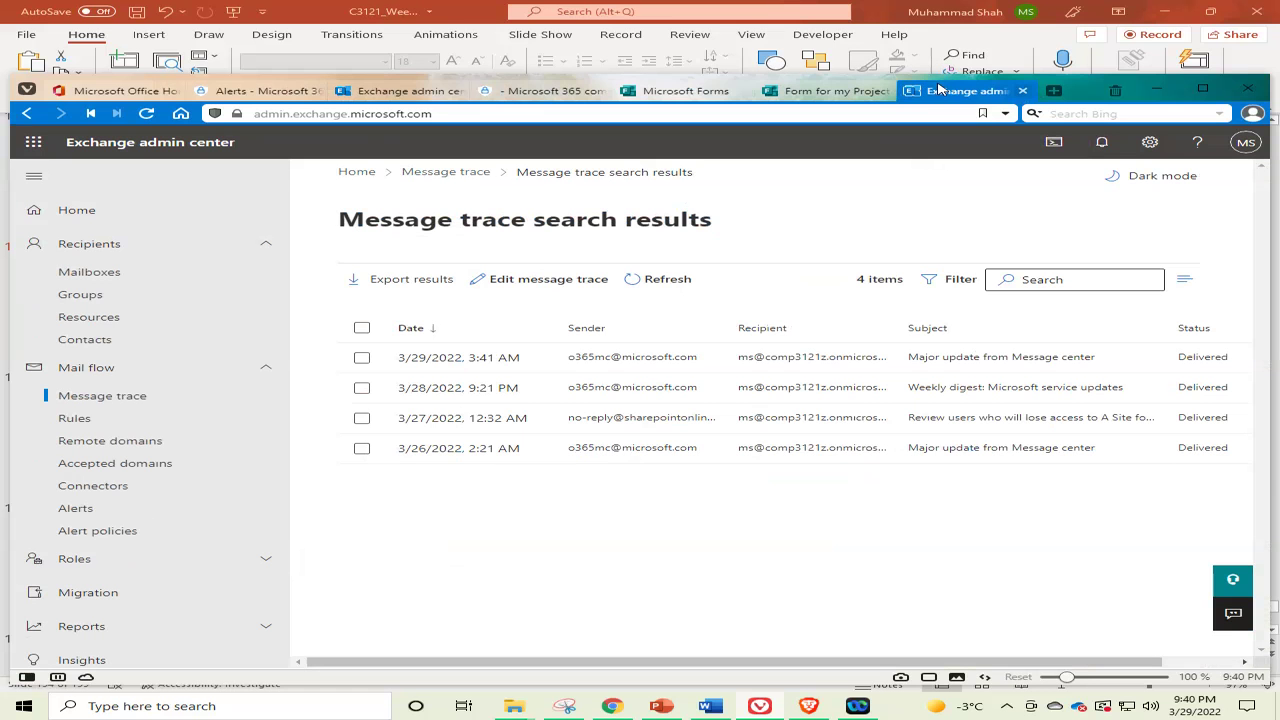
left_click(1022, 91)
Step: Close the Form for my Project Week 12 page, then refresh the Microsoft Forms home page and close it
left_click(924, 92)
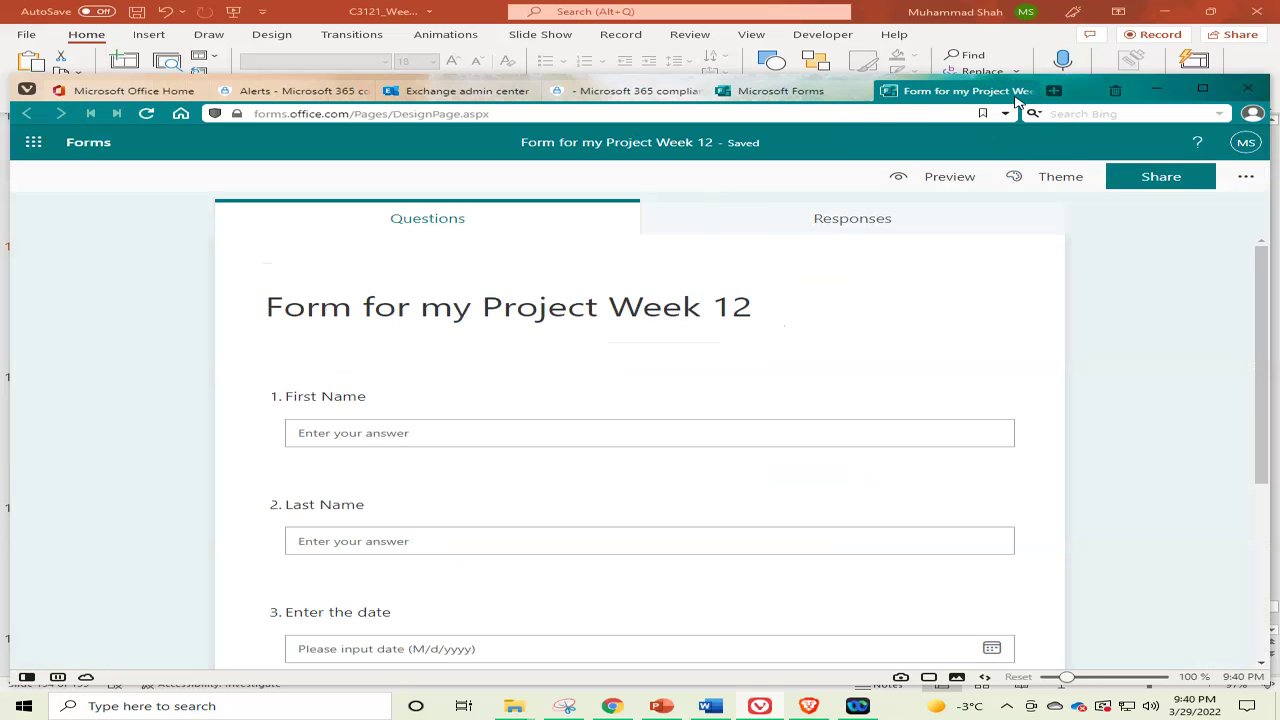
left_click(1023, 91)
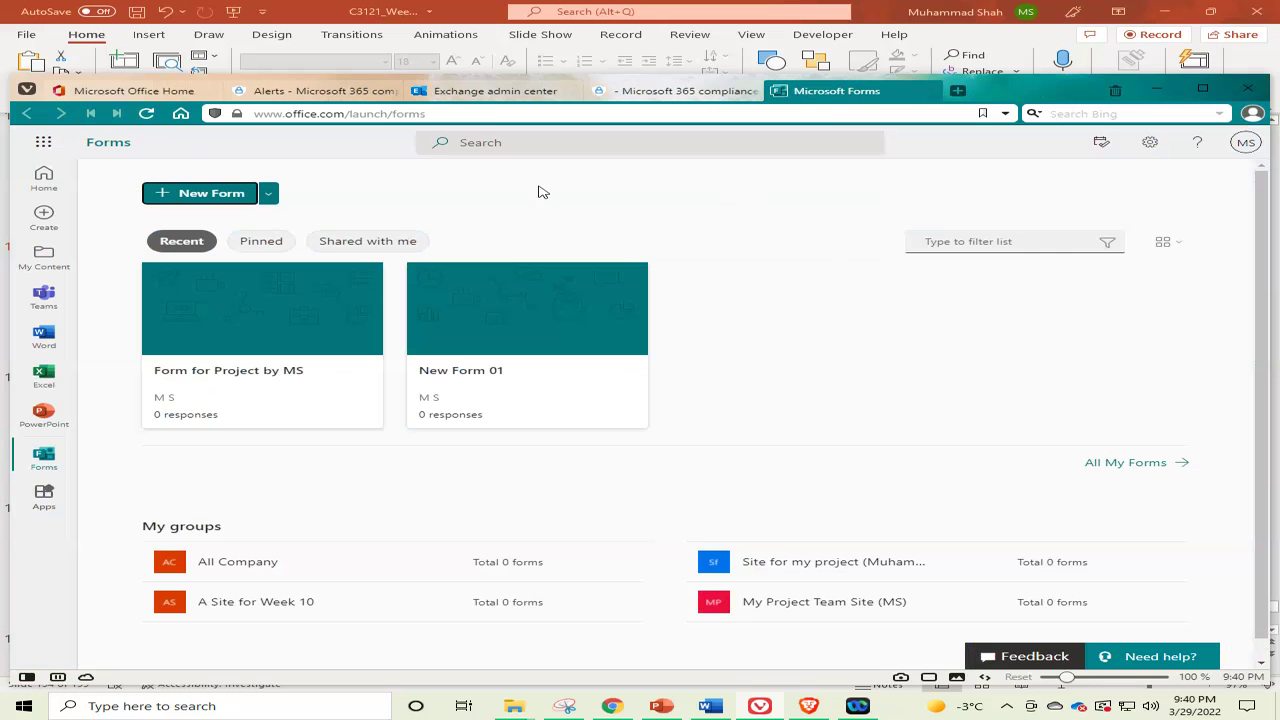
left_click(145, 116)
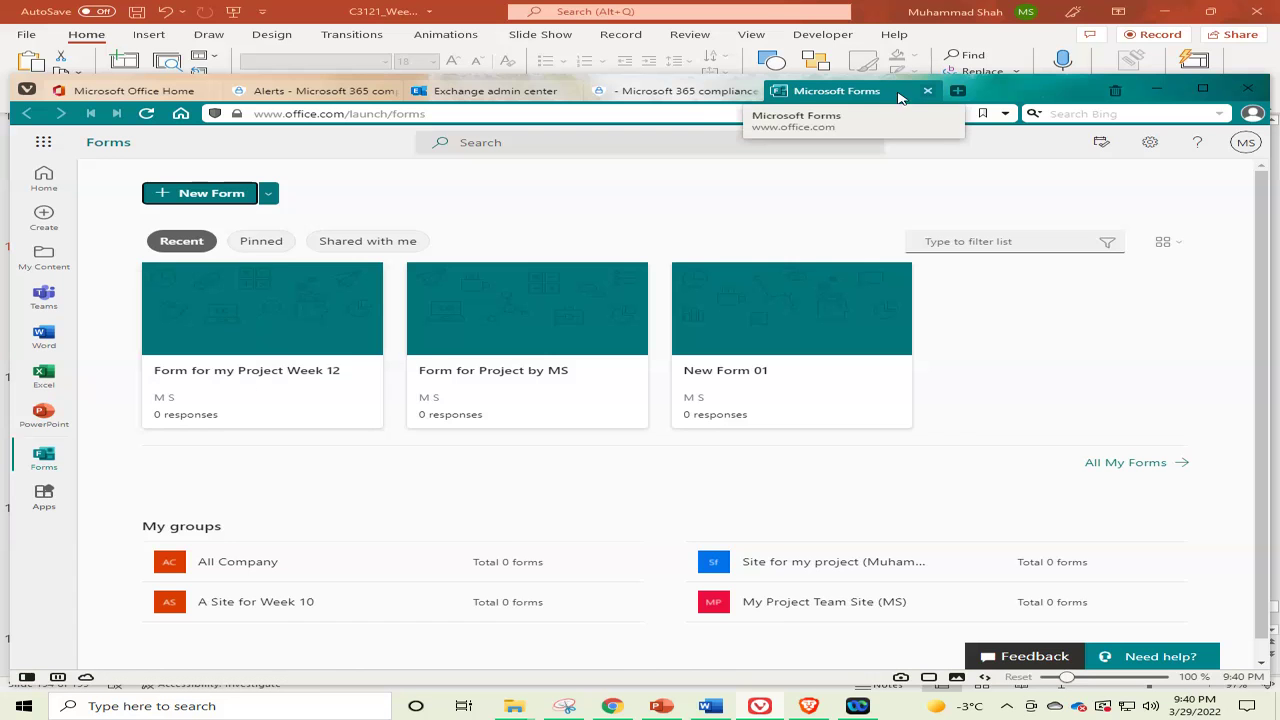
left_click(929, 93)
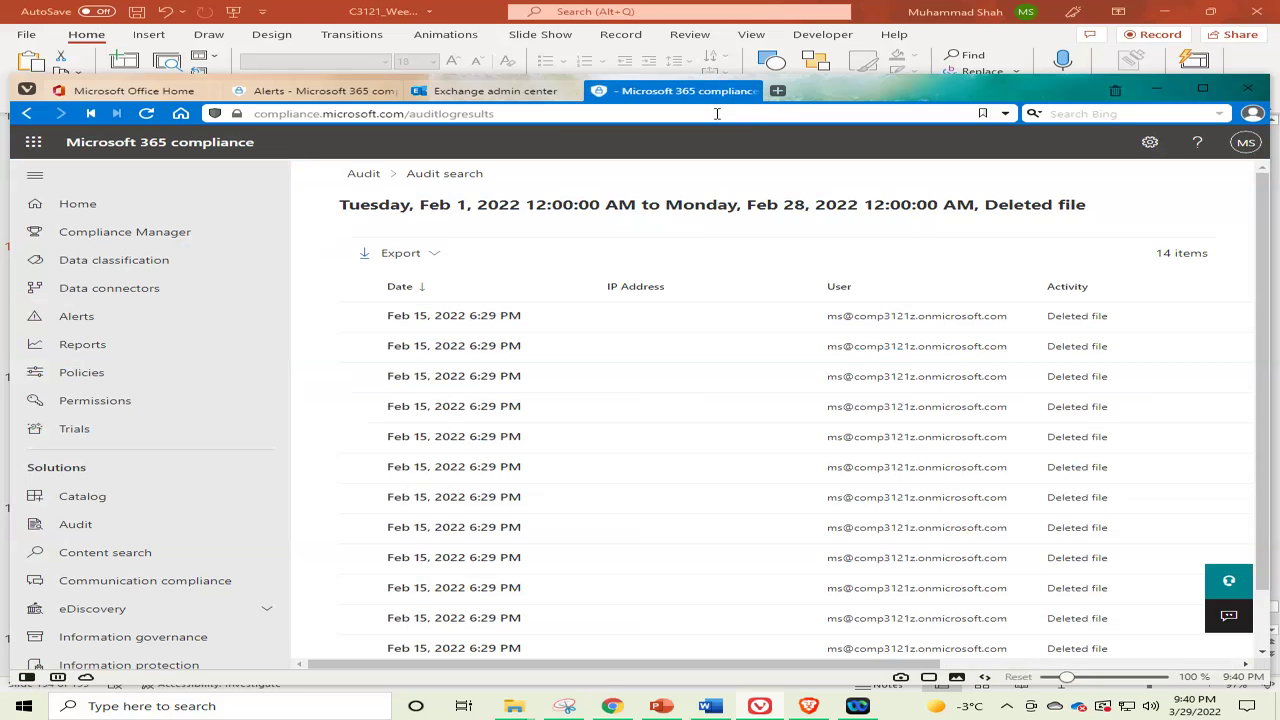
Step: Close the compliance audit results, Alerts and Exchange admin center pages, keeping only Microsoft Office Home open
left_click(750, 93)
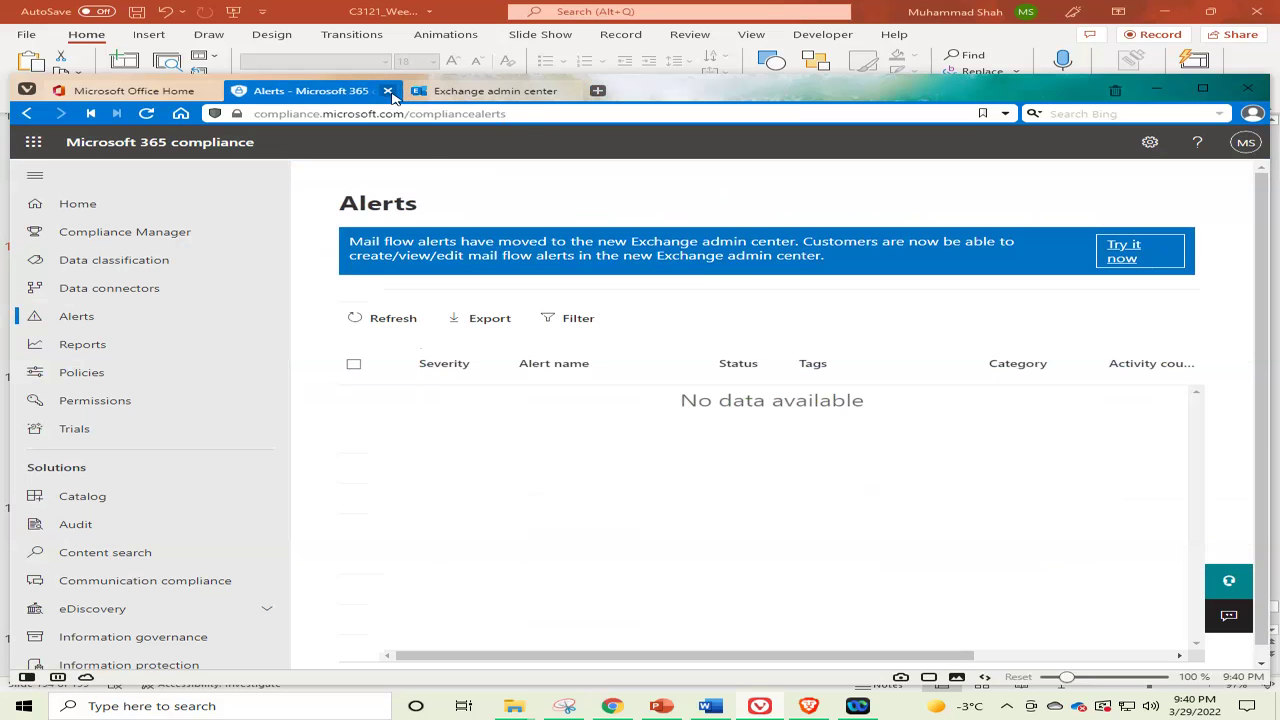
left_click(389, 91)
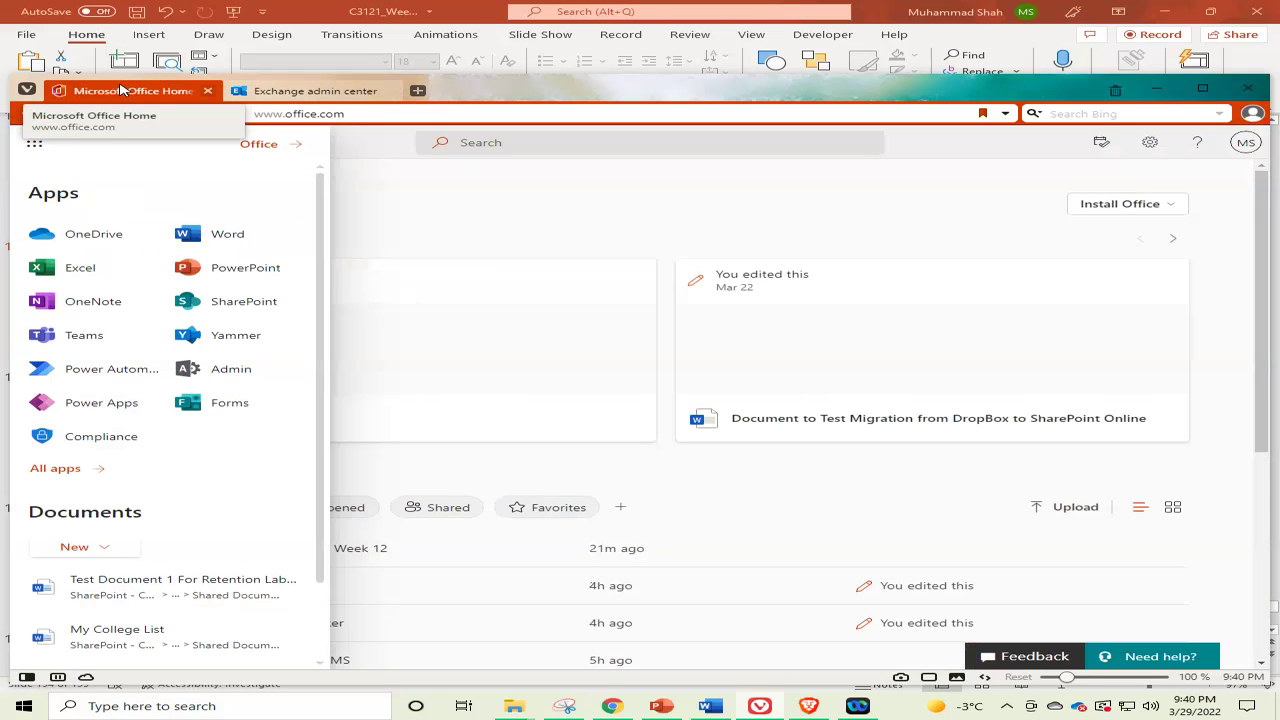
left_click(320, 89)
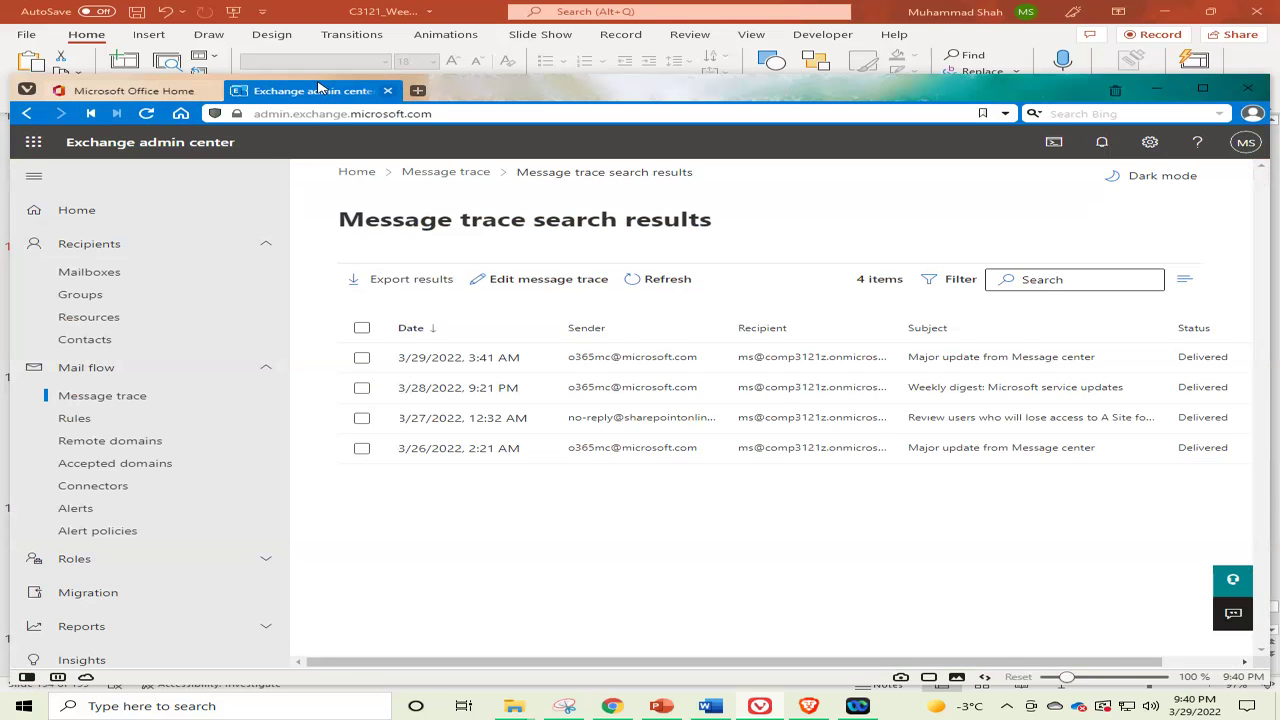
left_click(389, 92)
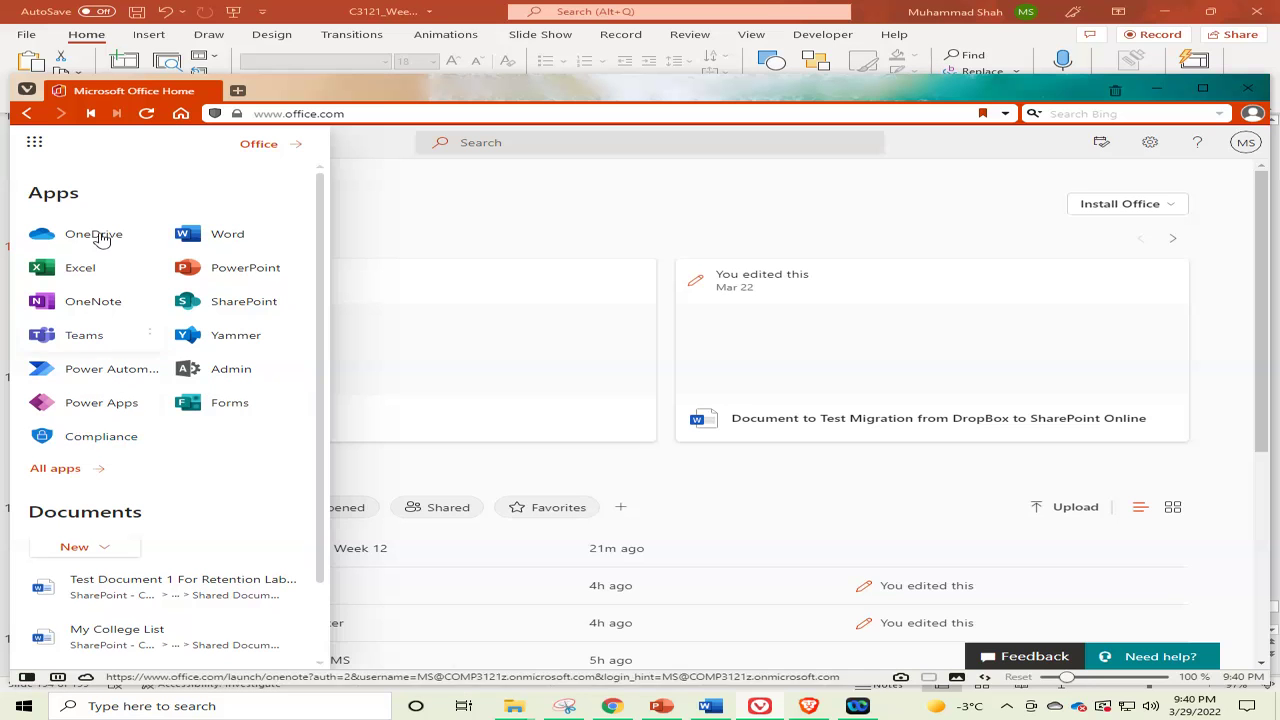
Step: Open the SharePoint admin center by way of the Microsoft 365 admin center
left_click(189, 368)
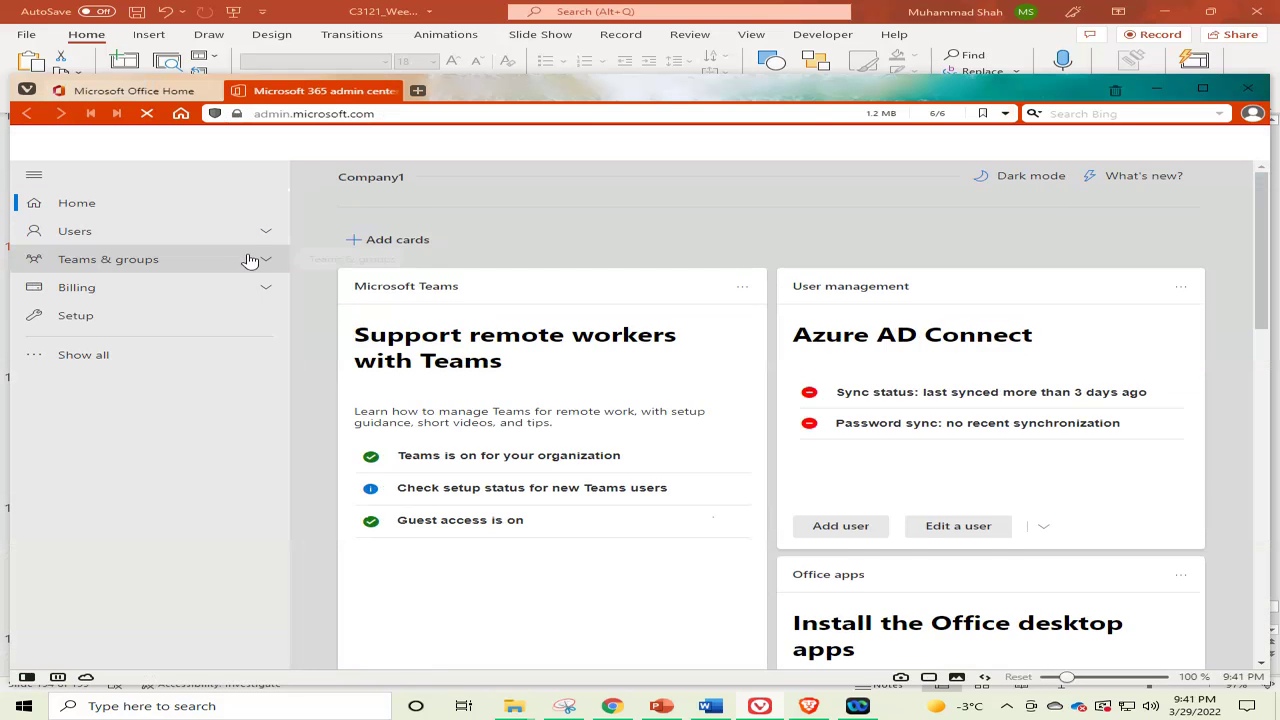
left_click(80, 356)
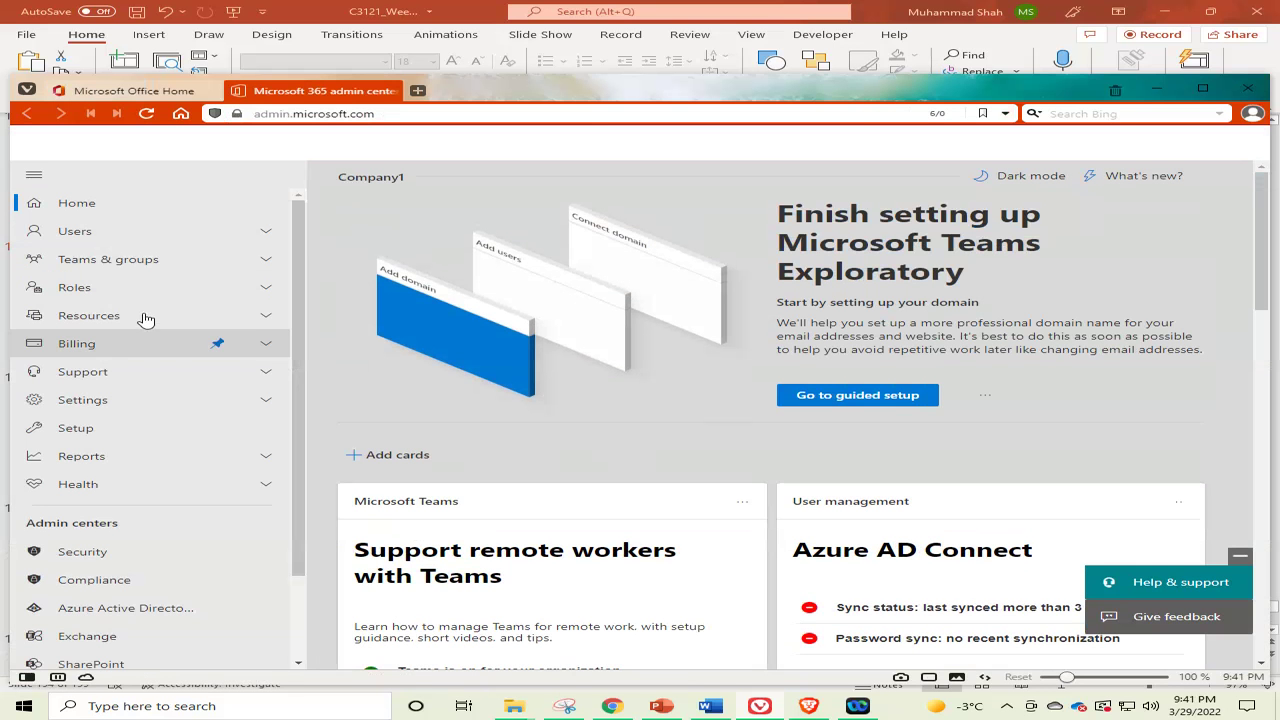
scroll(143, 323, "down", 2)
left_click(88, 560)
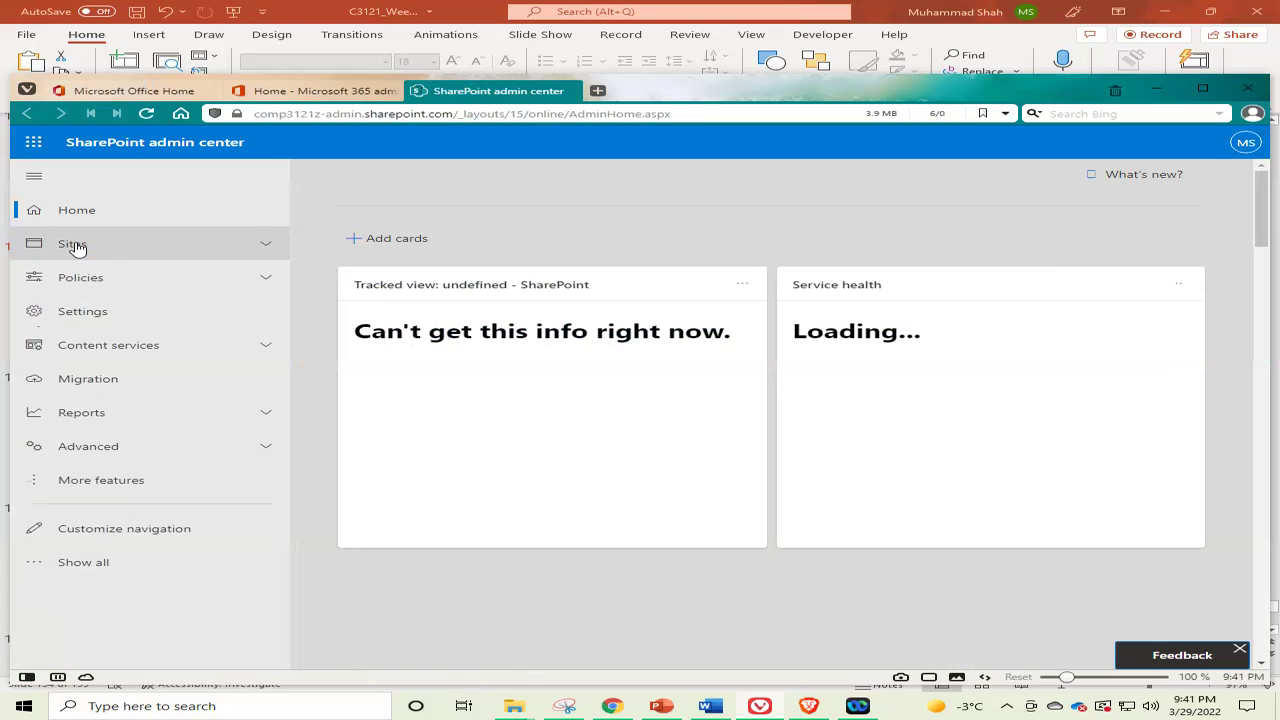
Step: List the active SharePoint sites and open A Site for Week 12 in a new browser tab
left_click(74, 246)
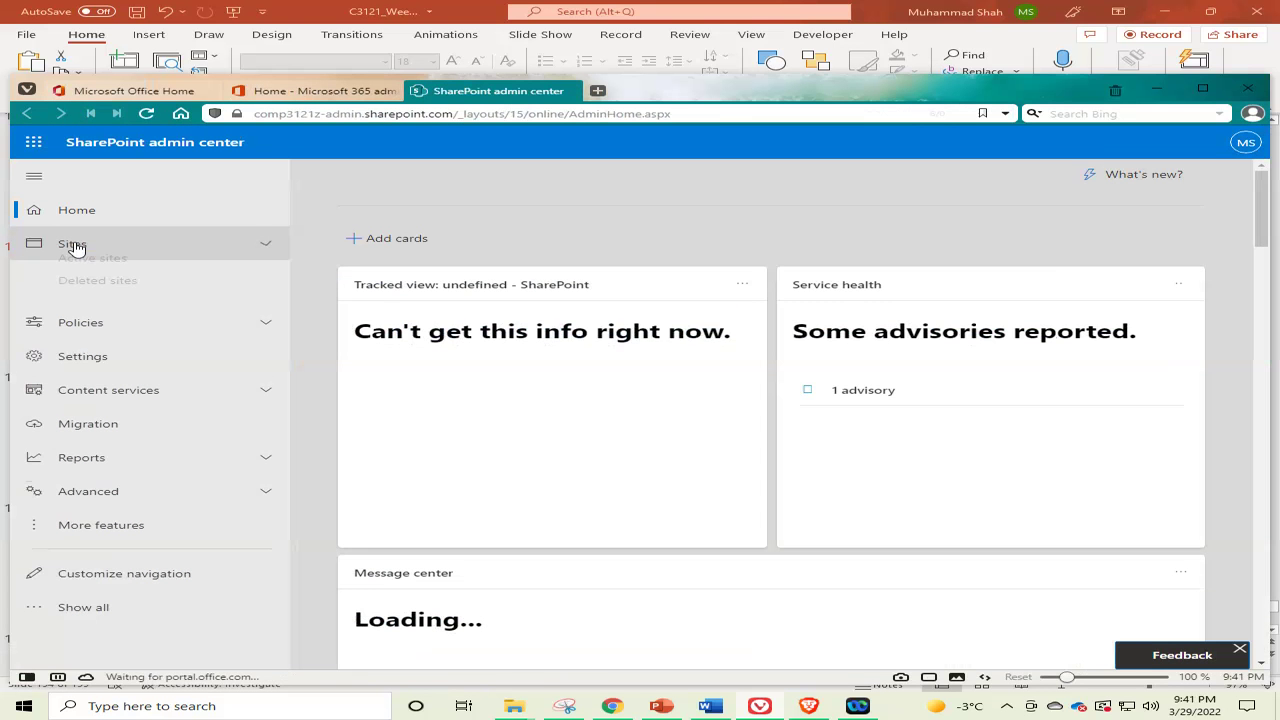
left_click(80, 274)
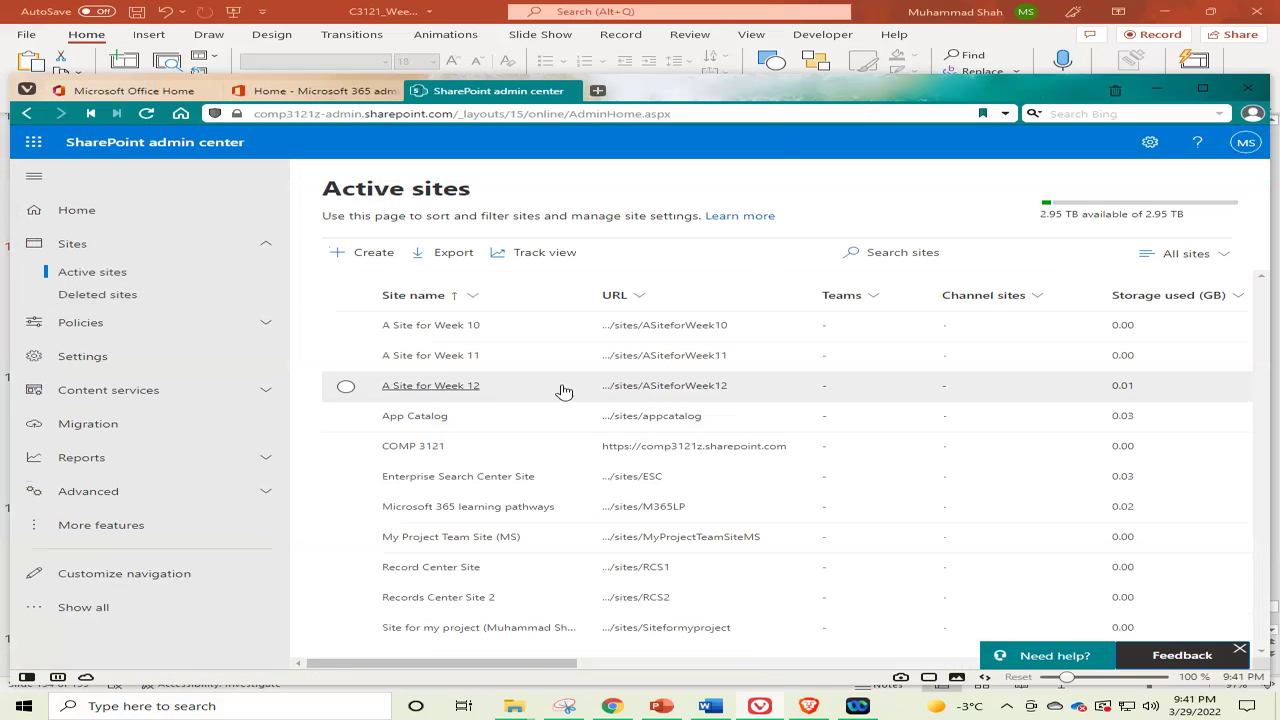
right_click(665, 389)
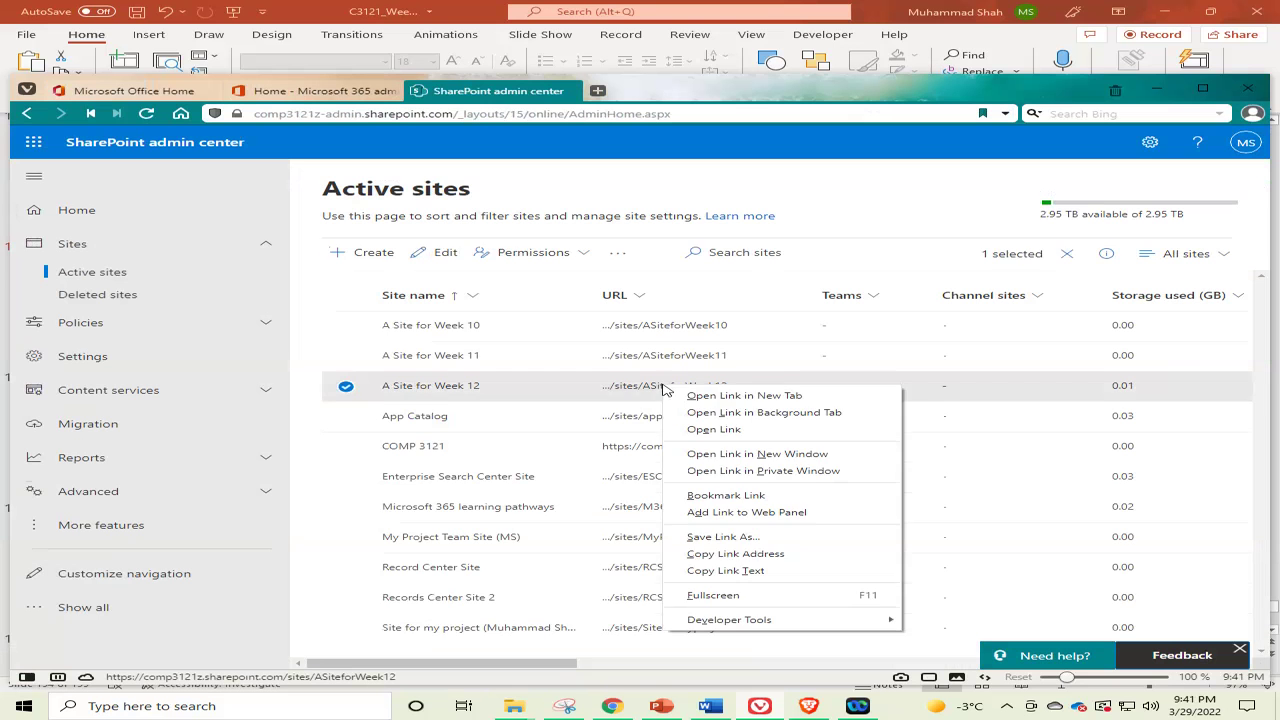
left_click(725, 396)
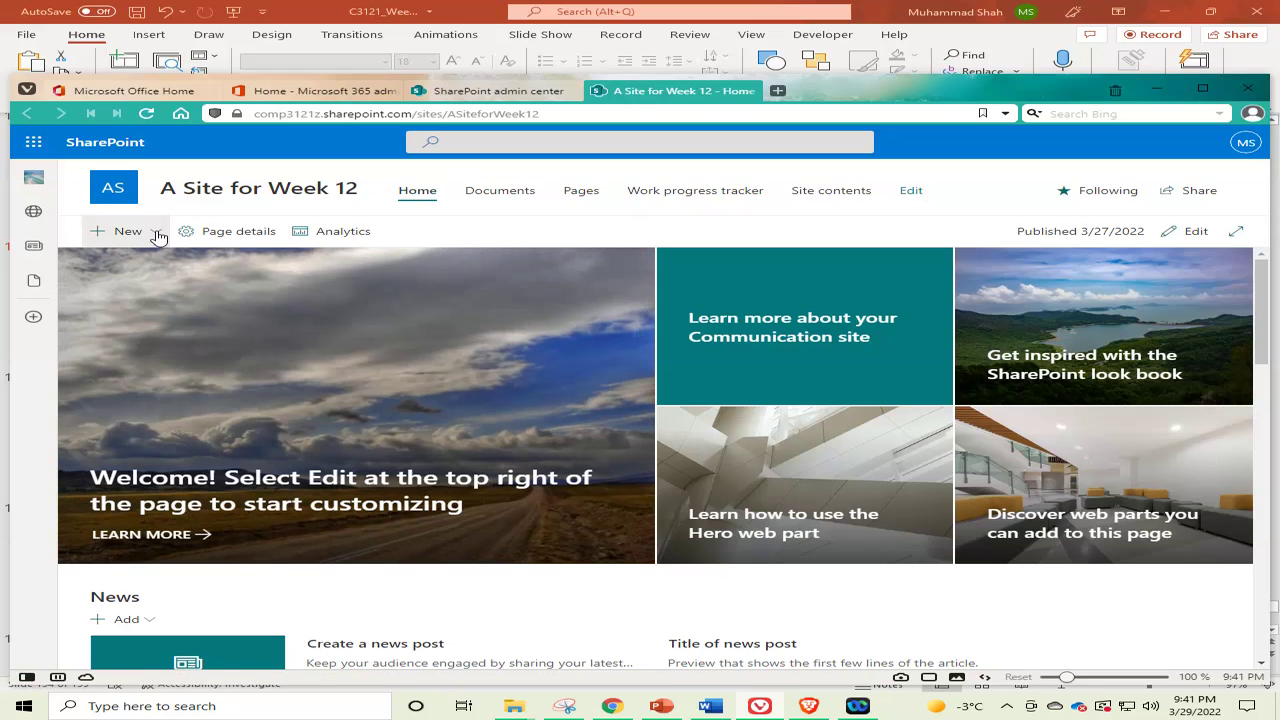
Step: Start a new list on A Site for Week 12 using the Work progress tracker template
left_click(157, 234)
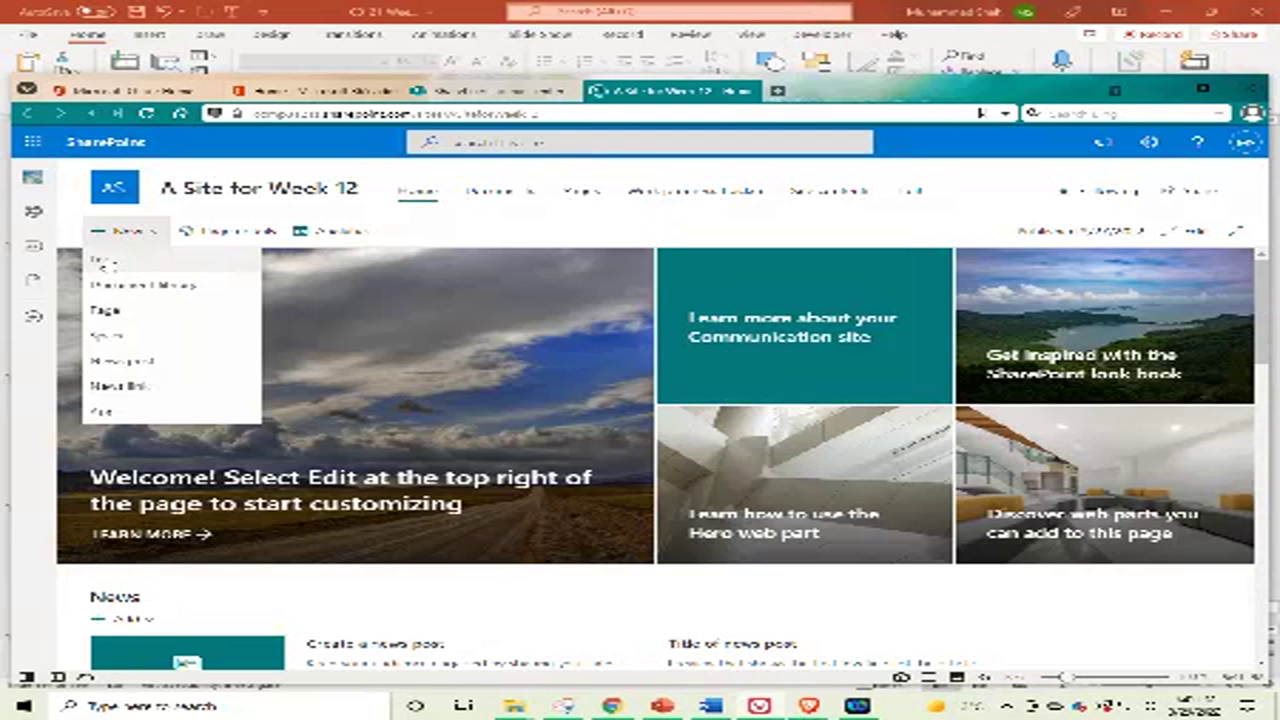
left_click(105, 262)
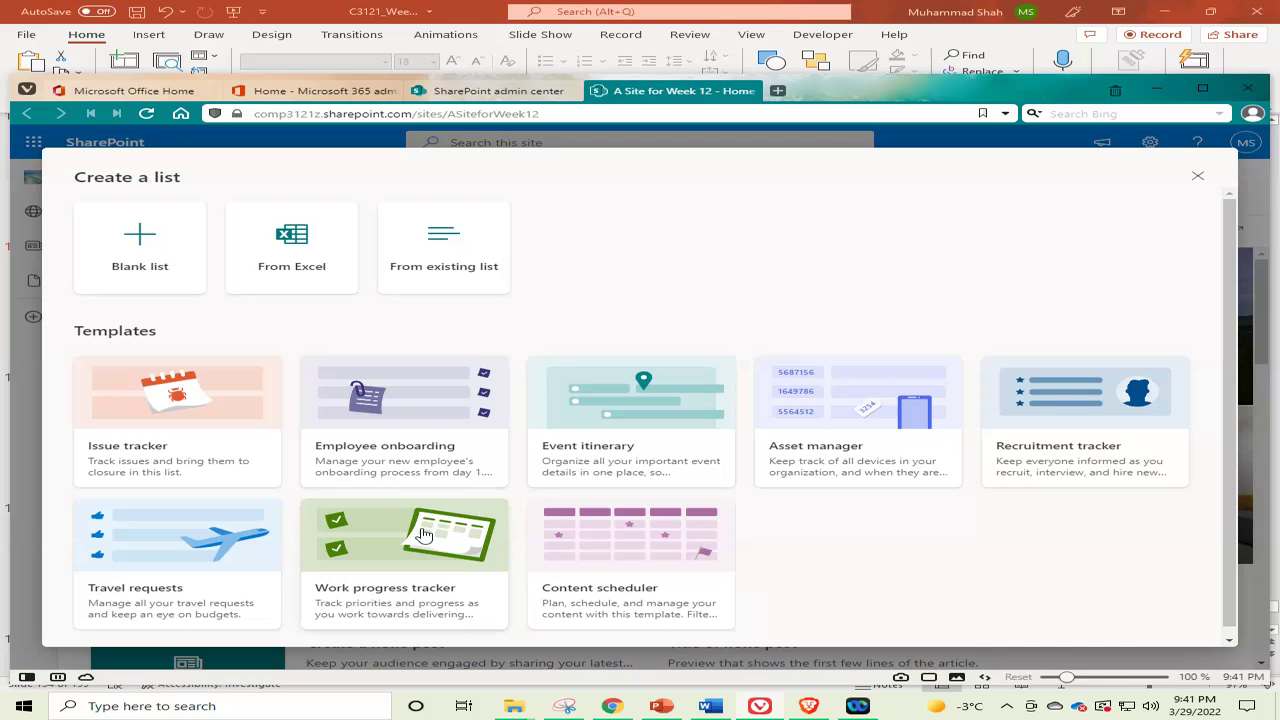
left_click(364, 543)
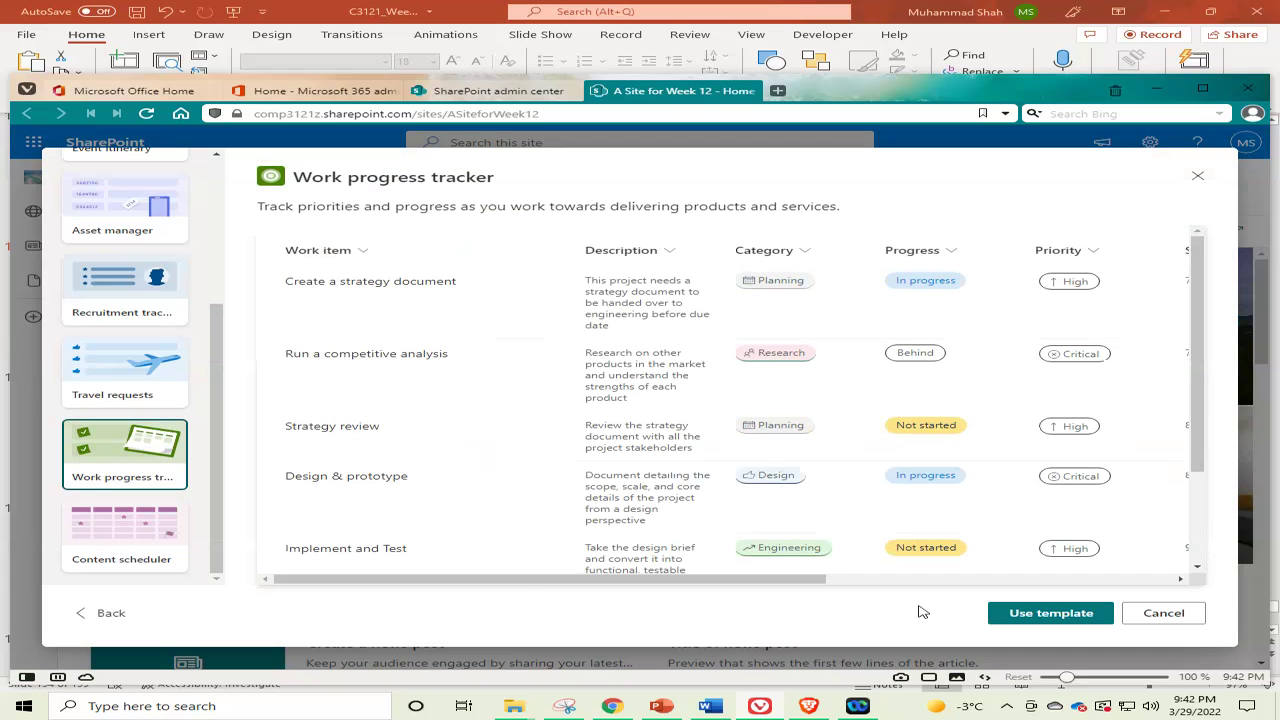
left_click(1050, 613)
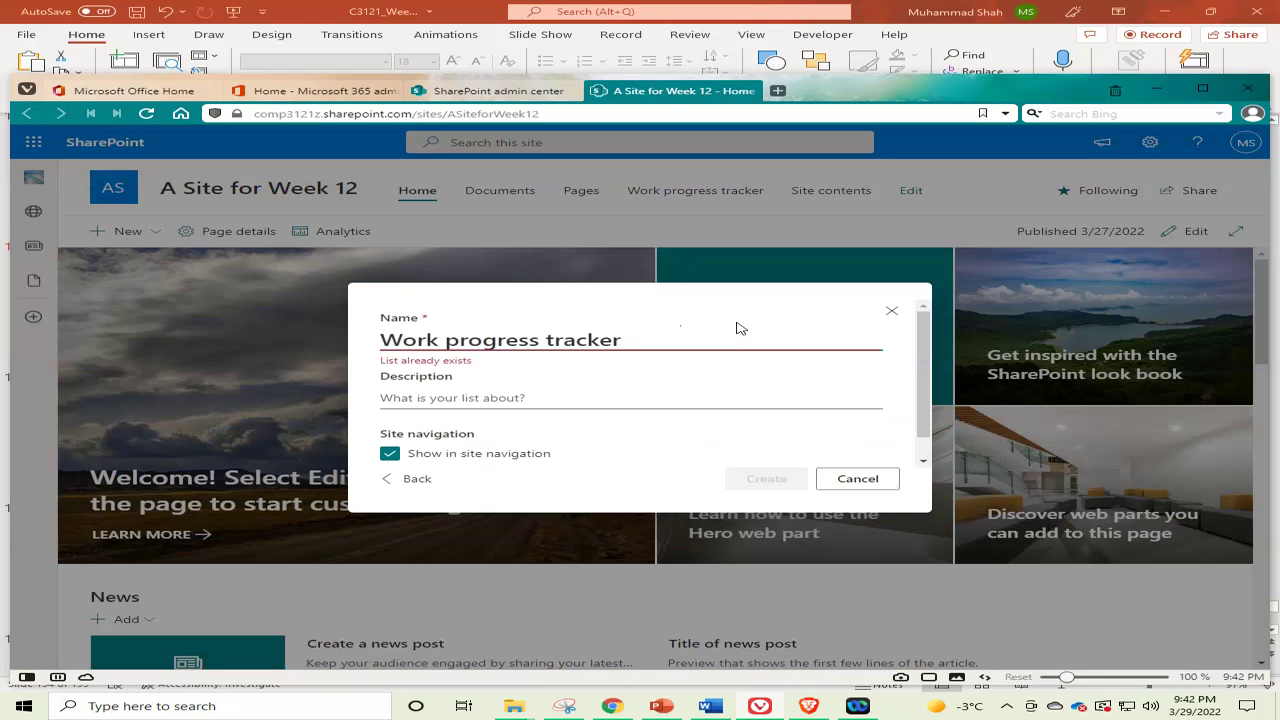
Step: Name the list Work progress tracker 2, use the same text as its description, and create it
type("2")
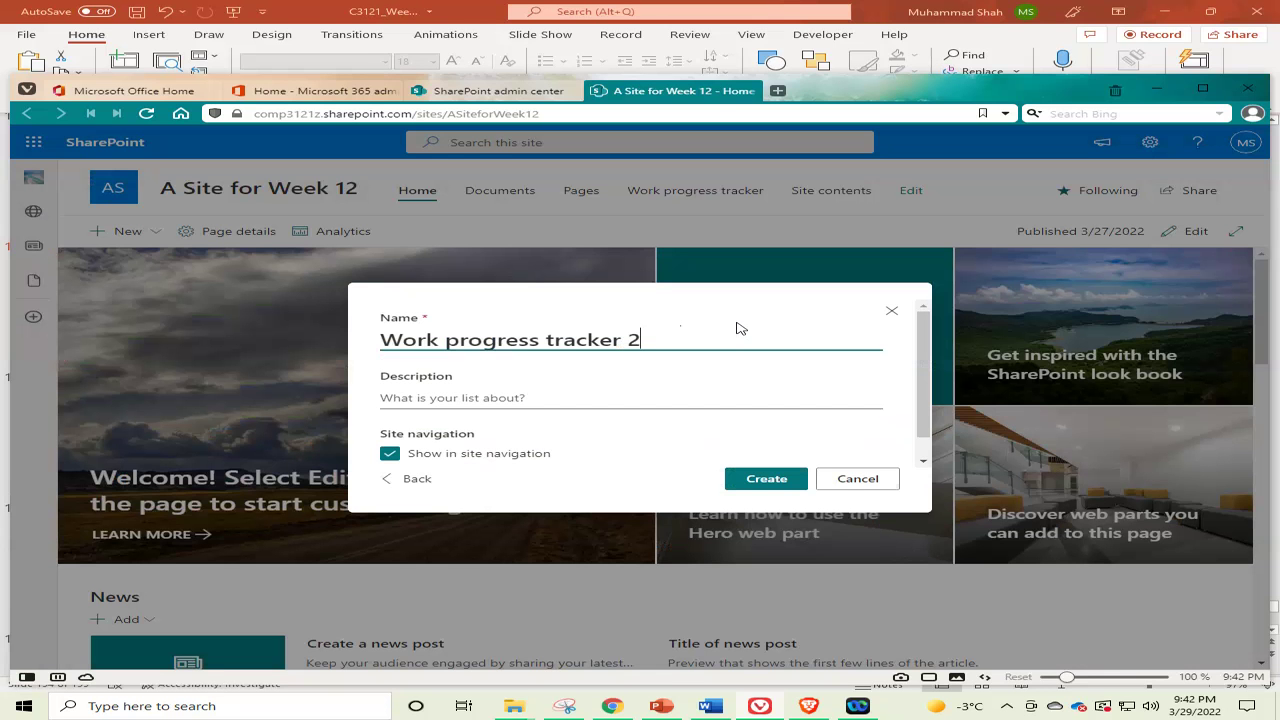
key("ctrl+a")
key("ctrl+c")
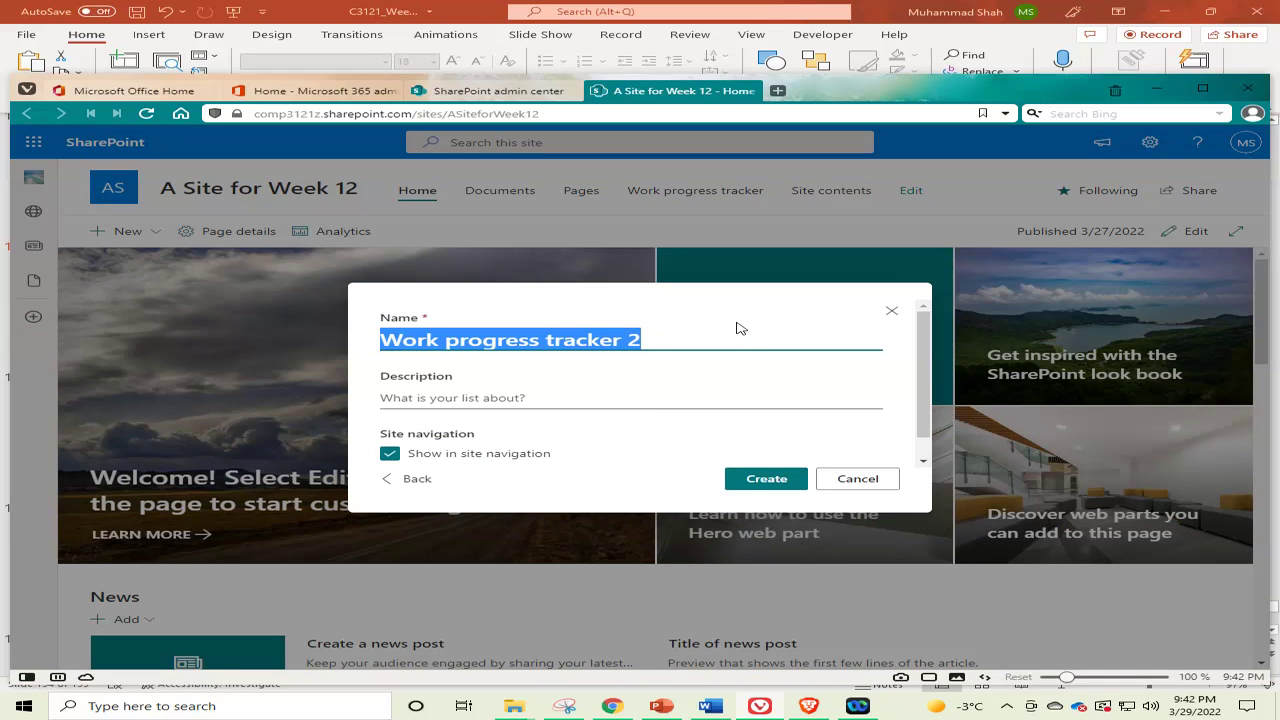
left_click(648, 399)
key("ctrl+v")
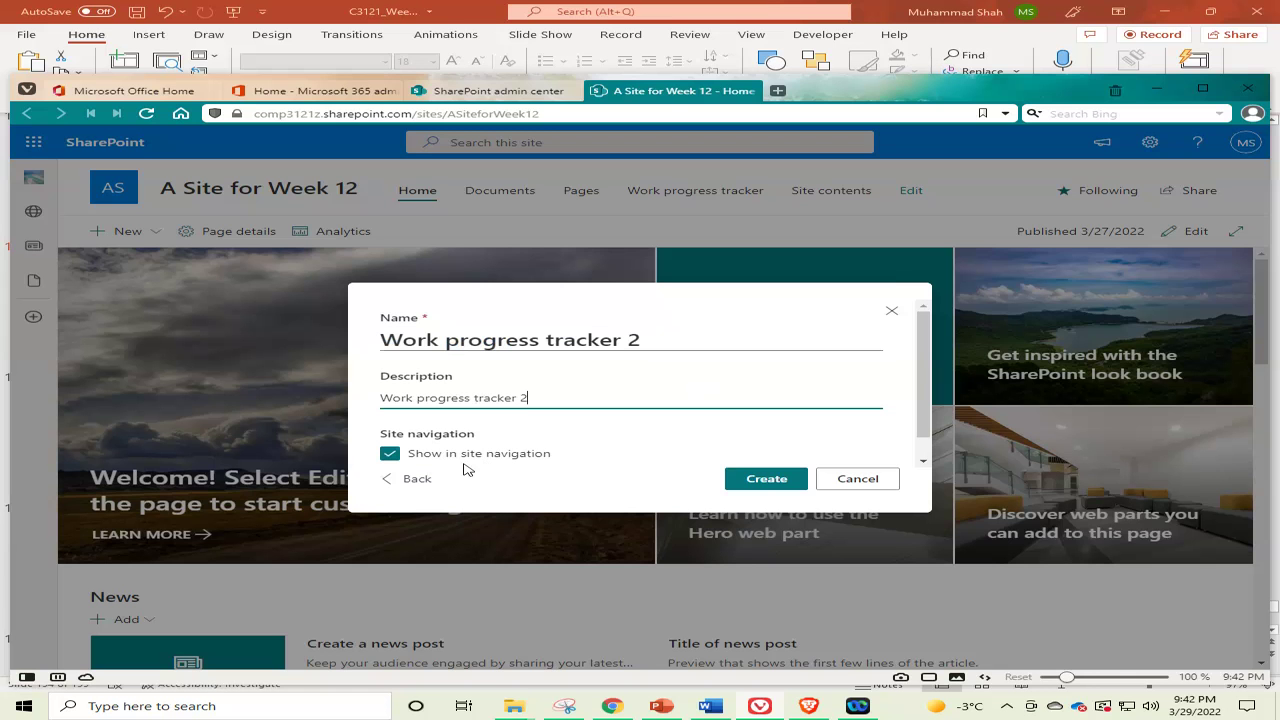
left_click(767, 479)
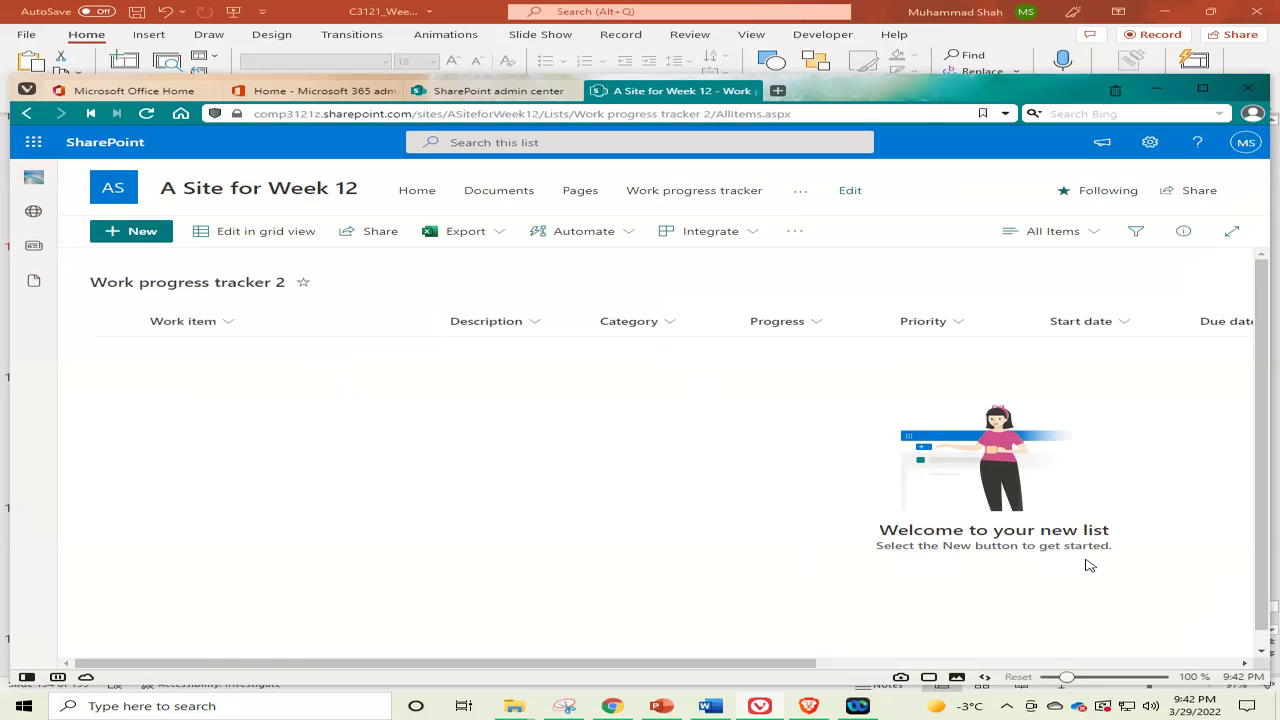
Step: Start a new item in Work progress tracker 2 with work item 1 and the description "Complete the Project task 16"
left_click(132, 235)
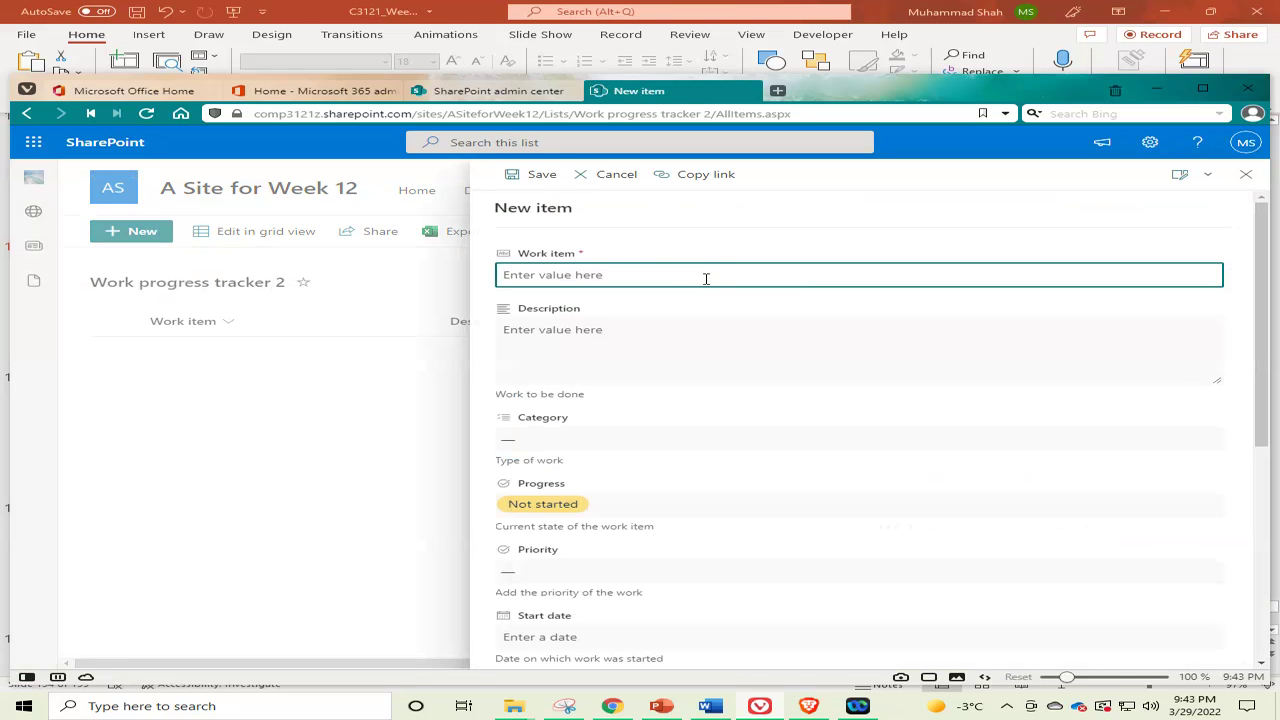
type("1")
left_click(653, 328)
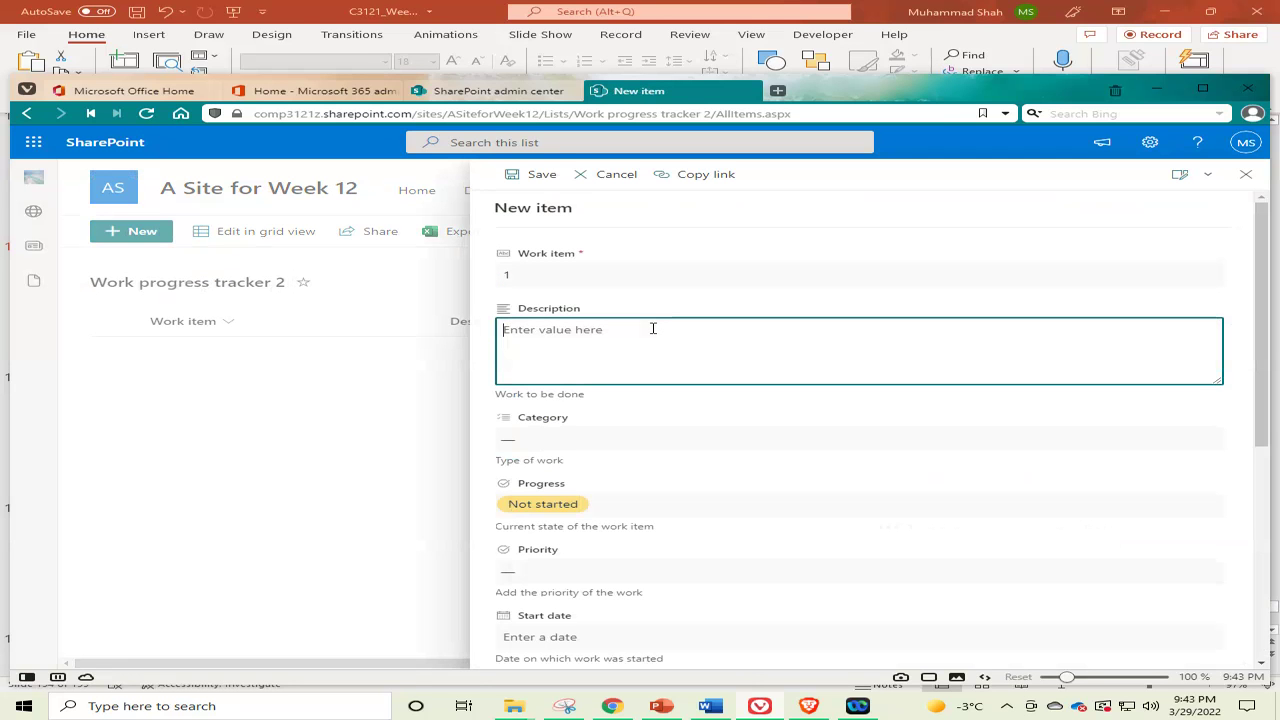
type("Complete")
type("the Project task 16")
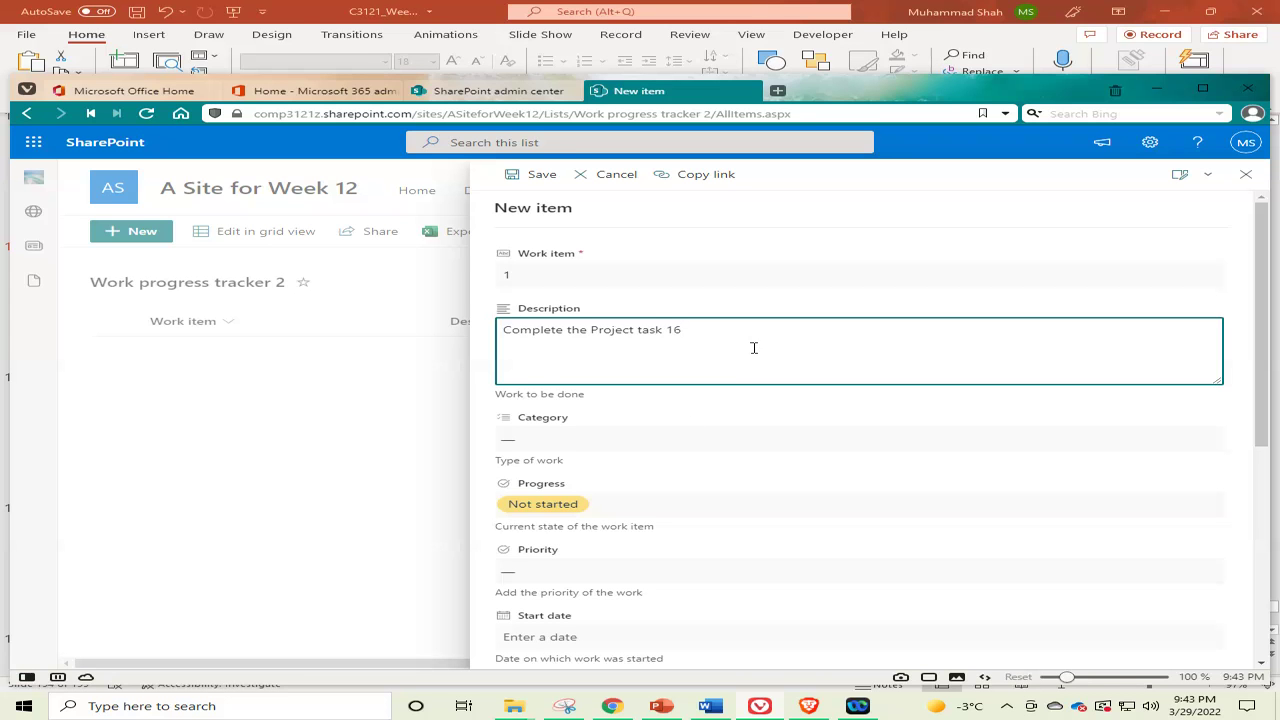
Step: Set the new item's category to Research
left_click(545, 422)
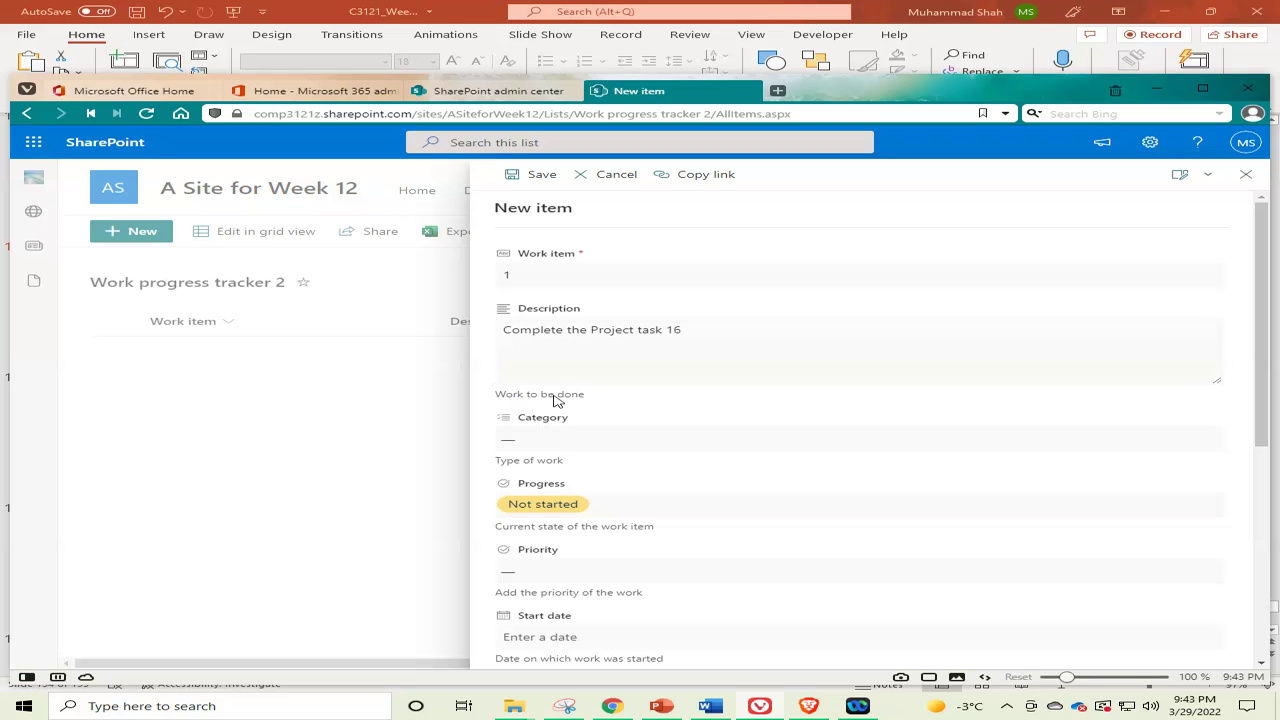
left_click(591, 356)
left_click(540, 437)
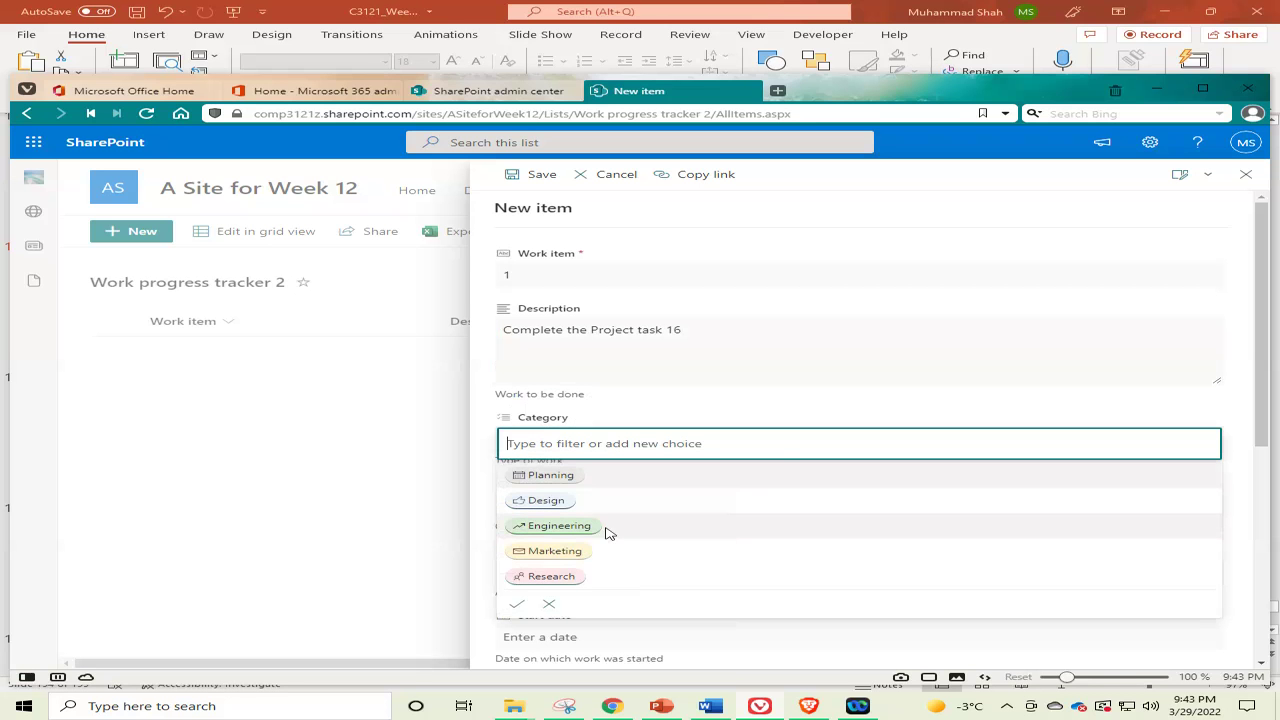
left_click(551, 577)
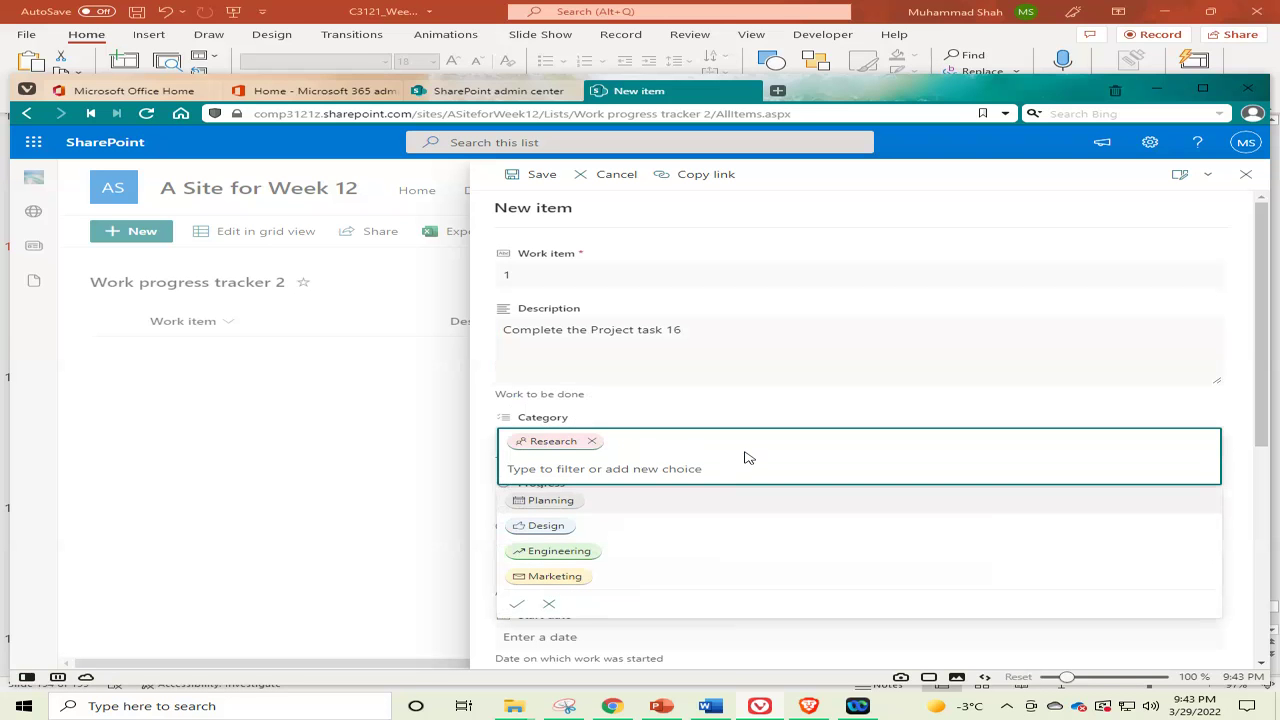
left_click(748, 406)
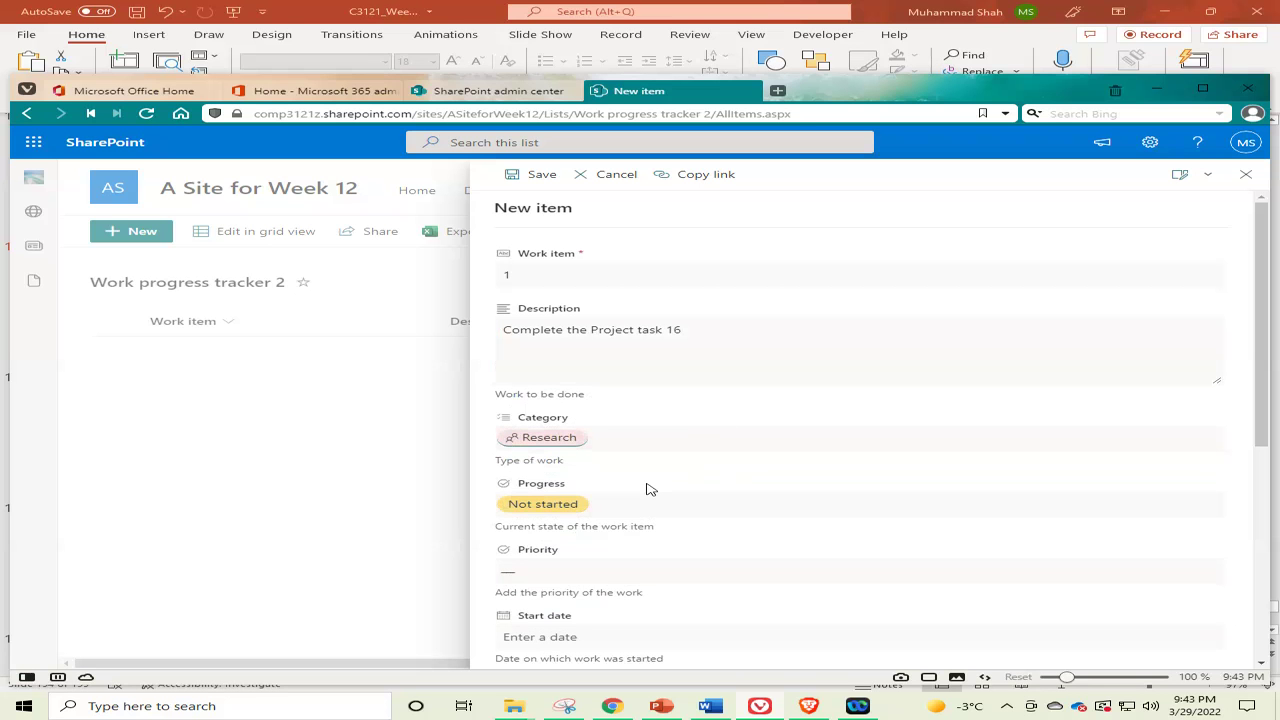
Step: Set the new item's progress to In progress and its priority to High
left_click(568, 505)
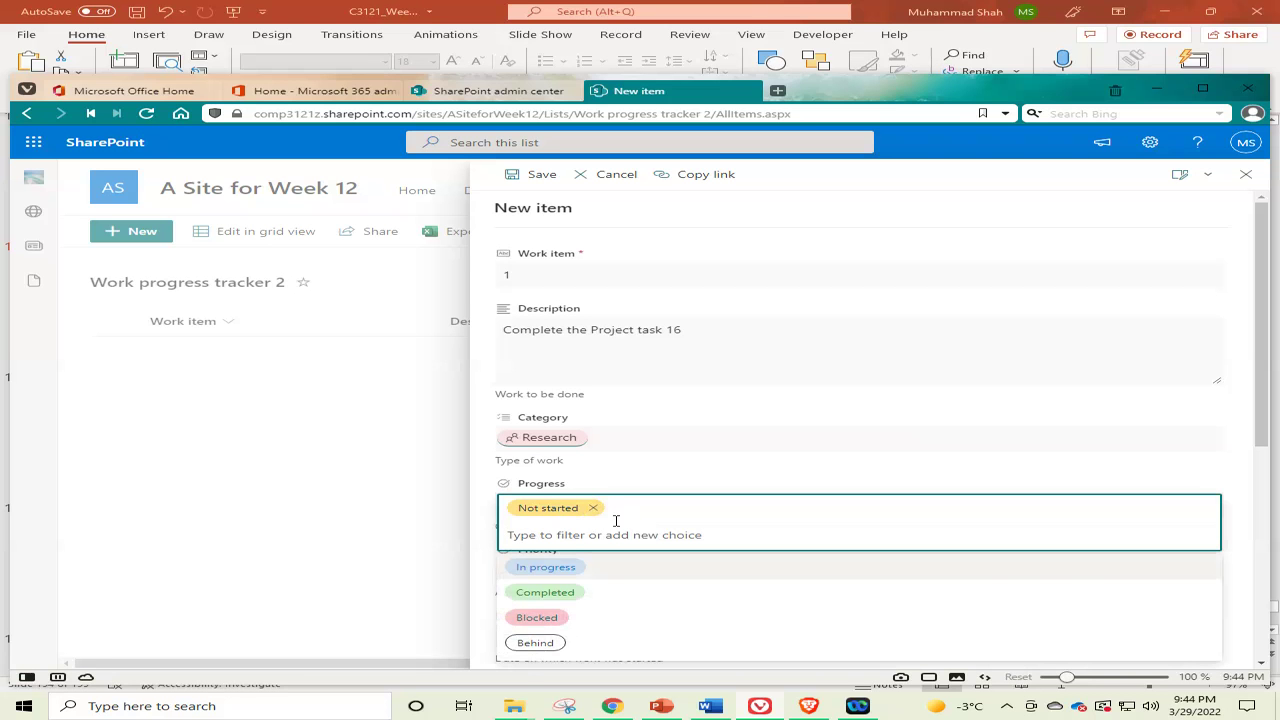
left_click(545, 567)
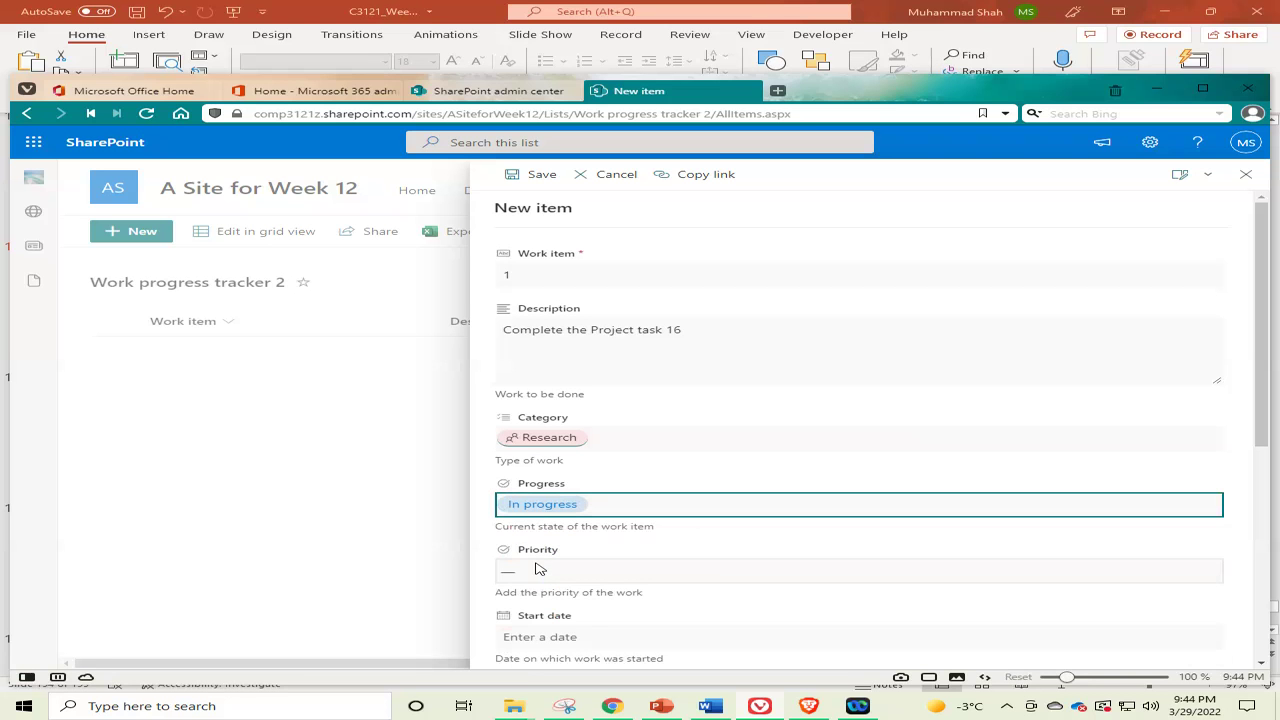
left_click(630, 570)
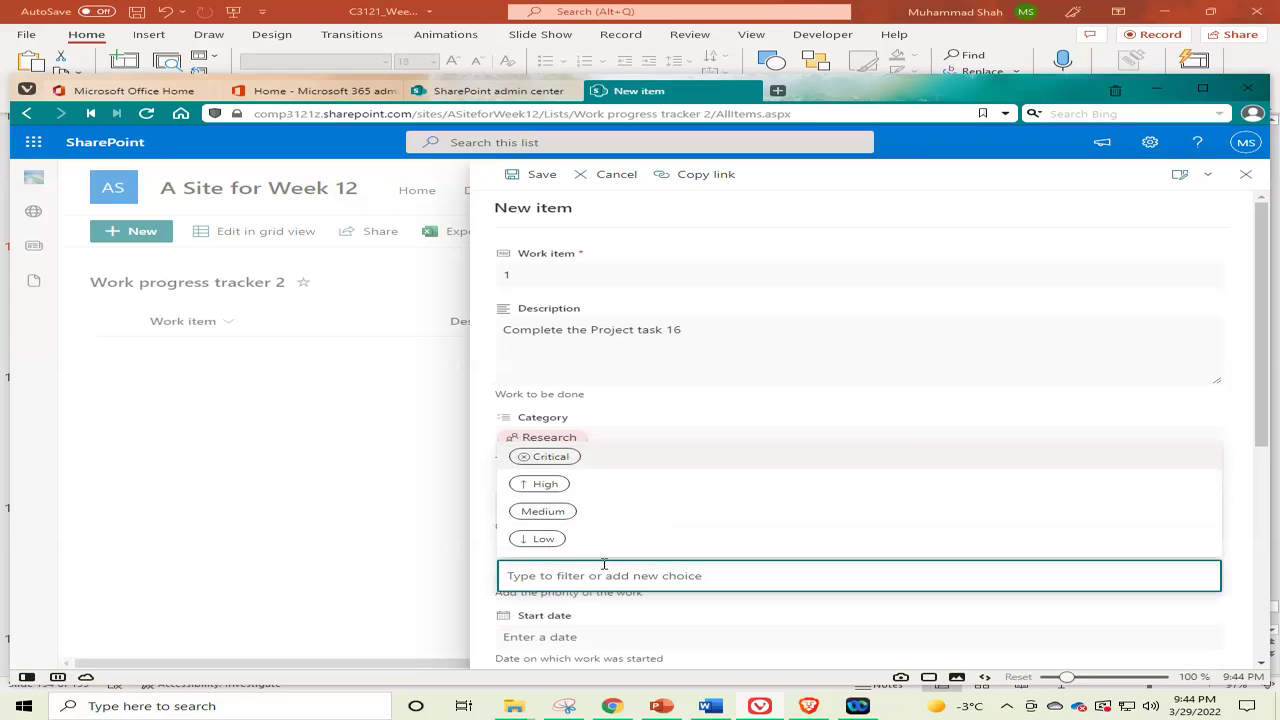
left_click(545, 484)
Step: Set the new item's start date to 3/29/2022 and its due date to 4/2/2022
scroll(651, 557, "down", 2)
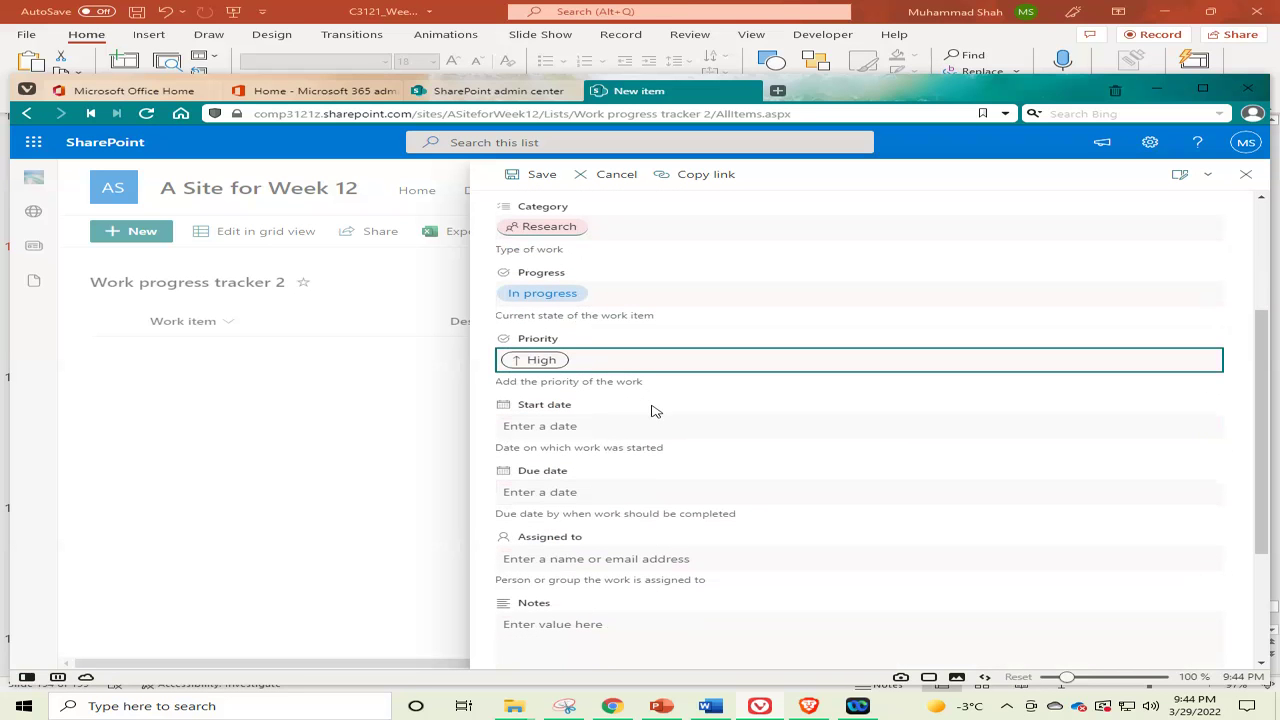
left_click(535, 405)
left_click(546, 425)
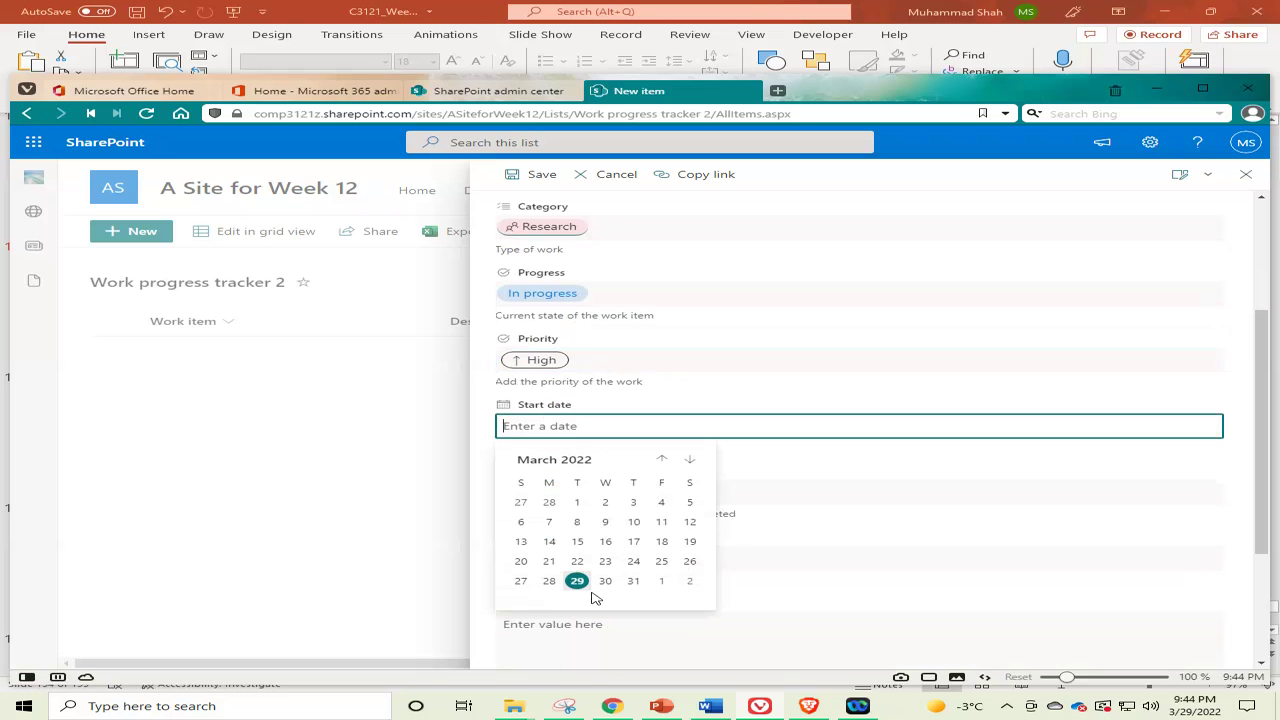
left_click(577, 581)
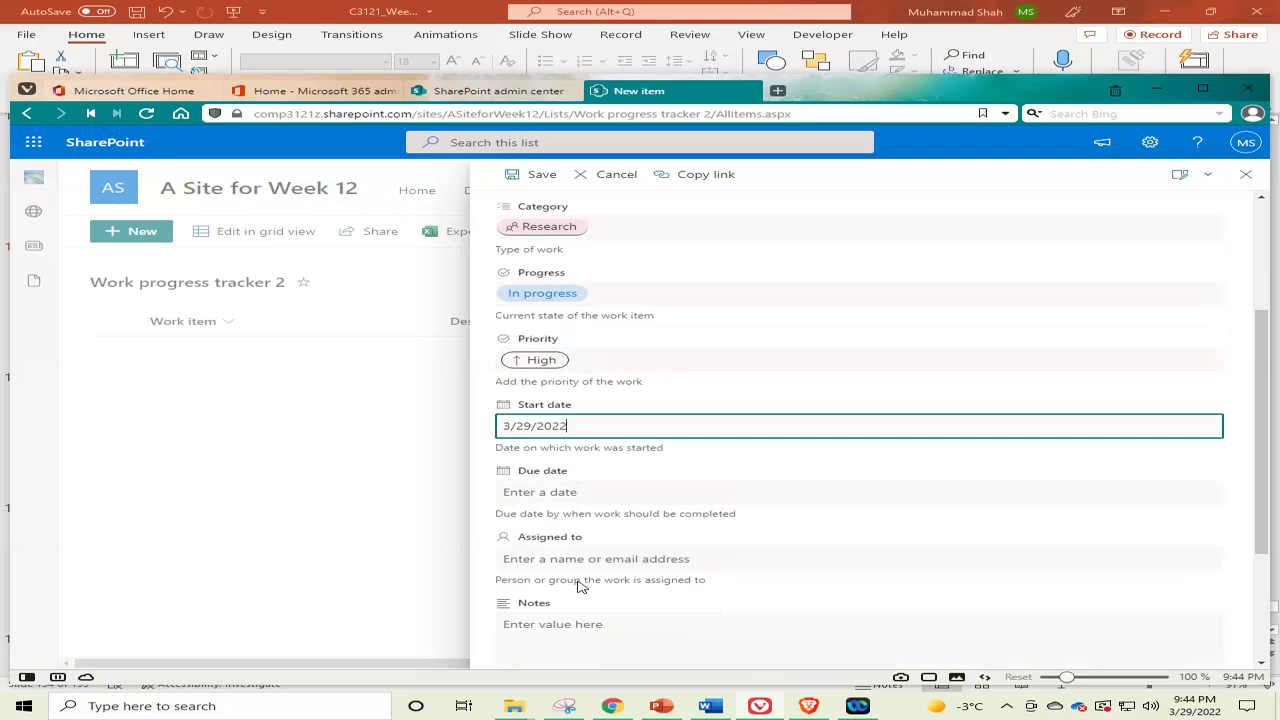
left_click(593, 490)
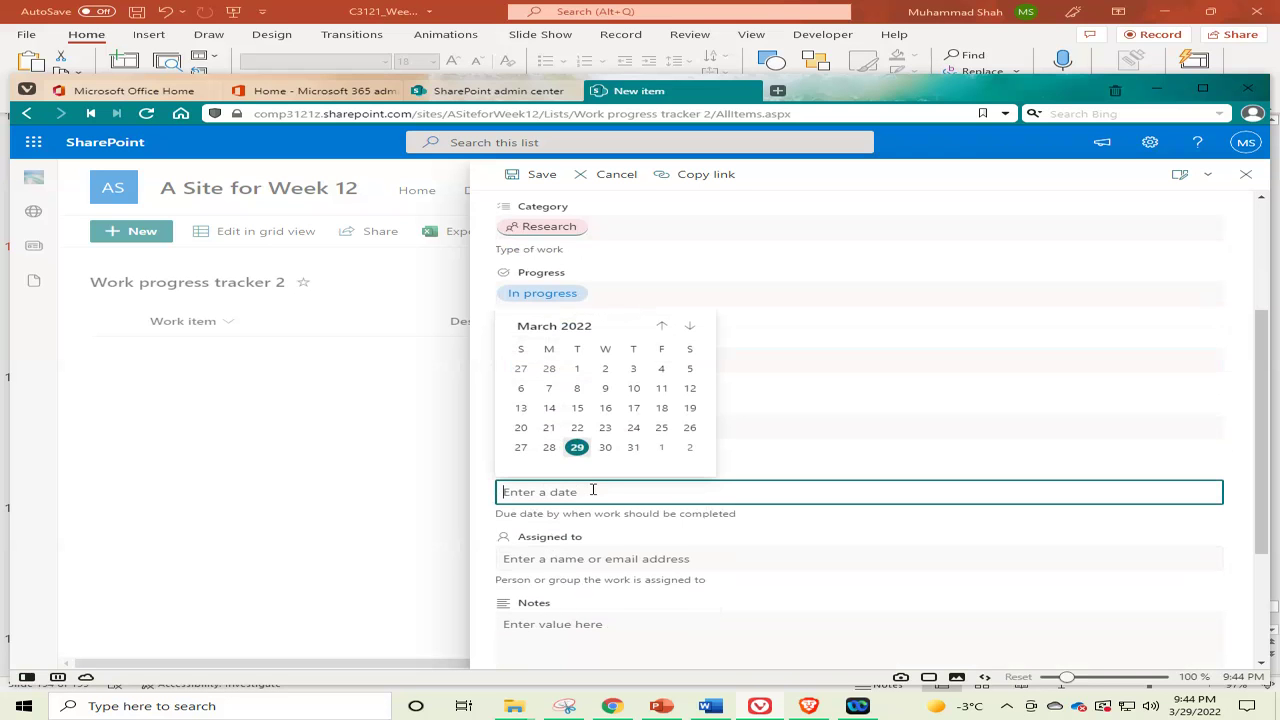
left_click(696, 450)
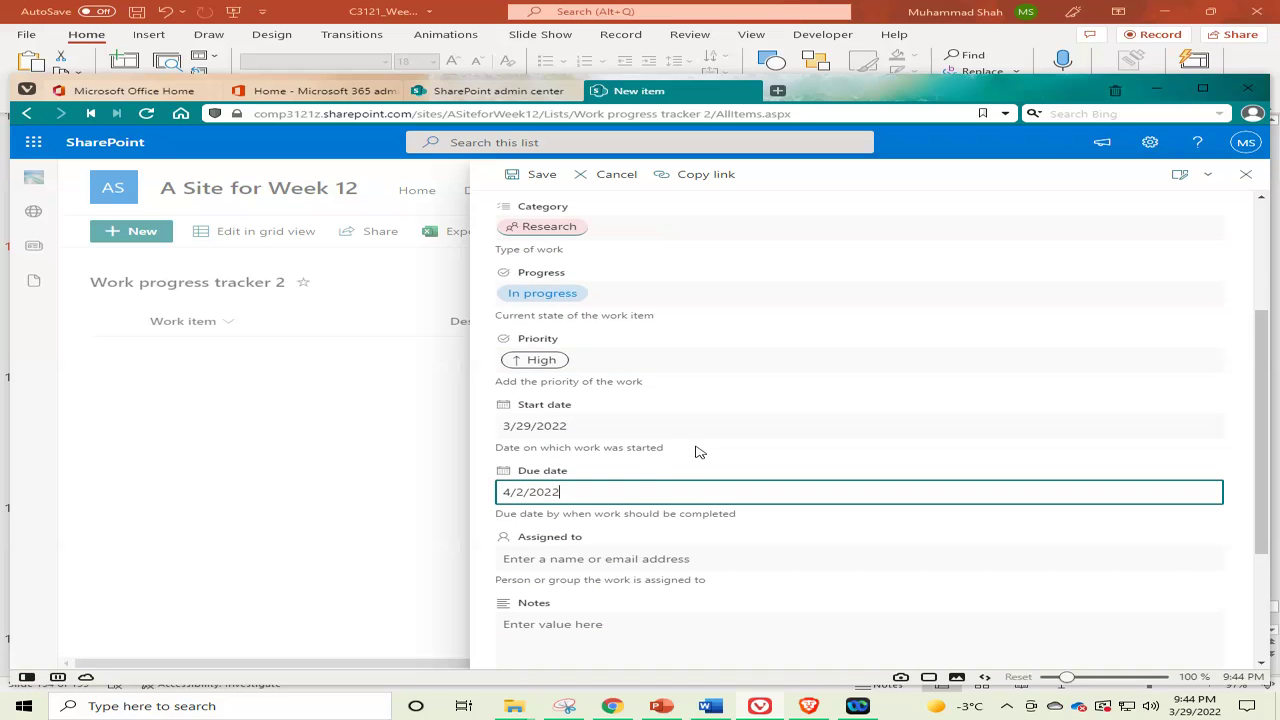
Step: Assign the new item to the intended user account and enter "Project task 16" as its notes
scroll(649, 471, "down", 3)
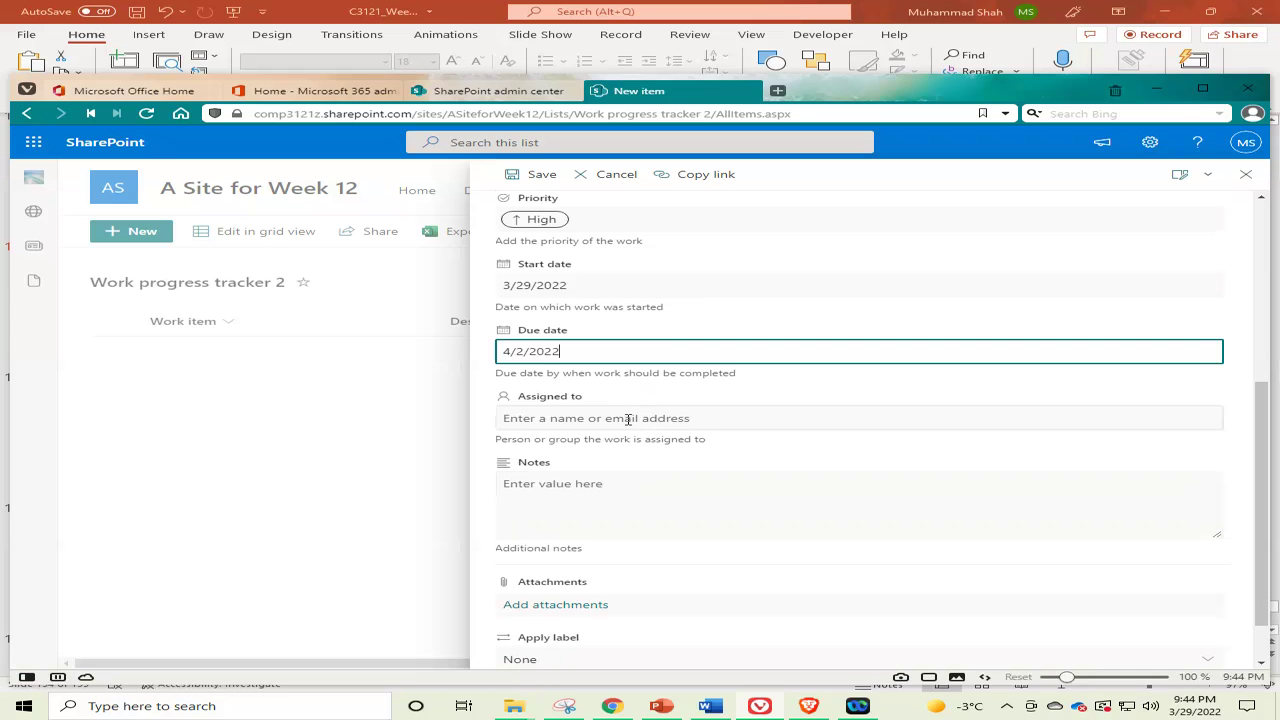
left_click(629, 419)
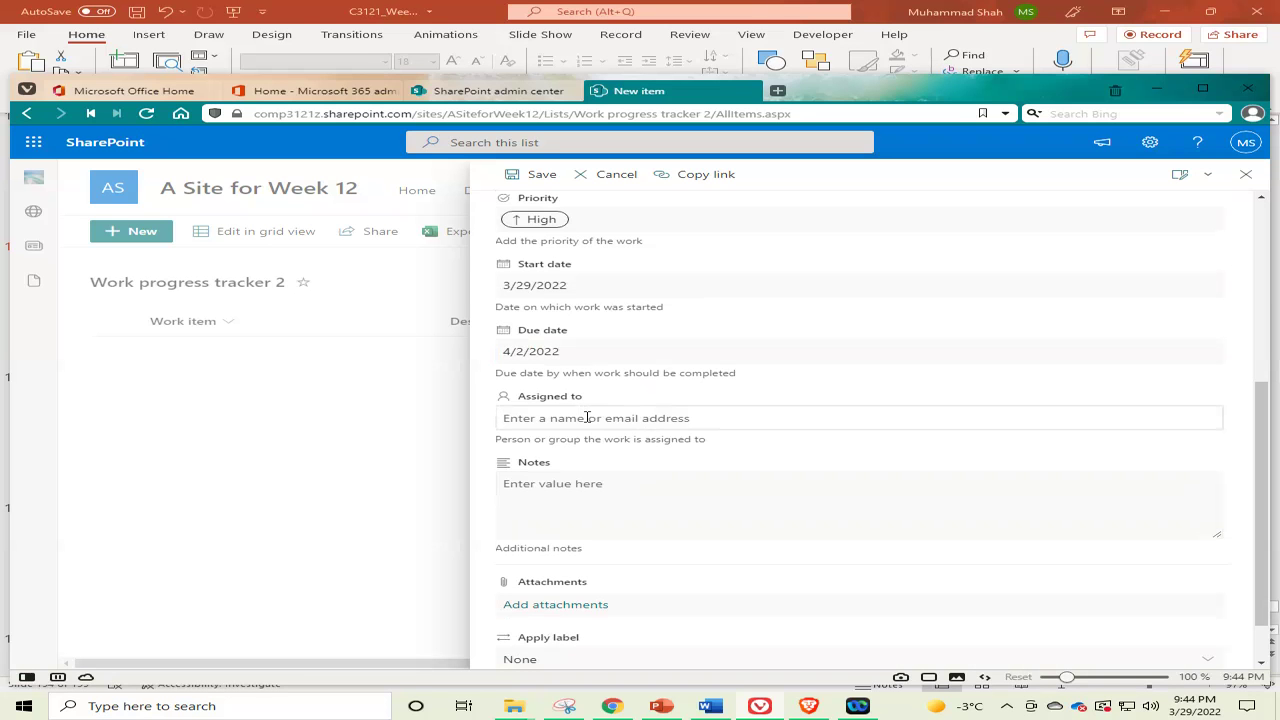
type("ms")
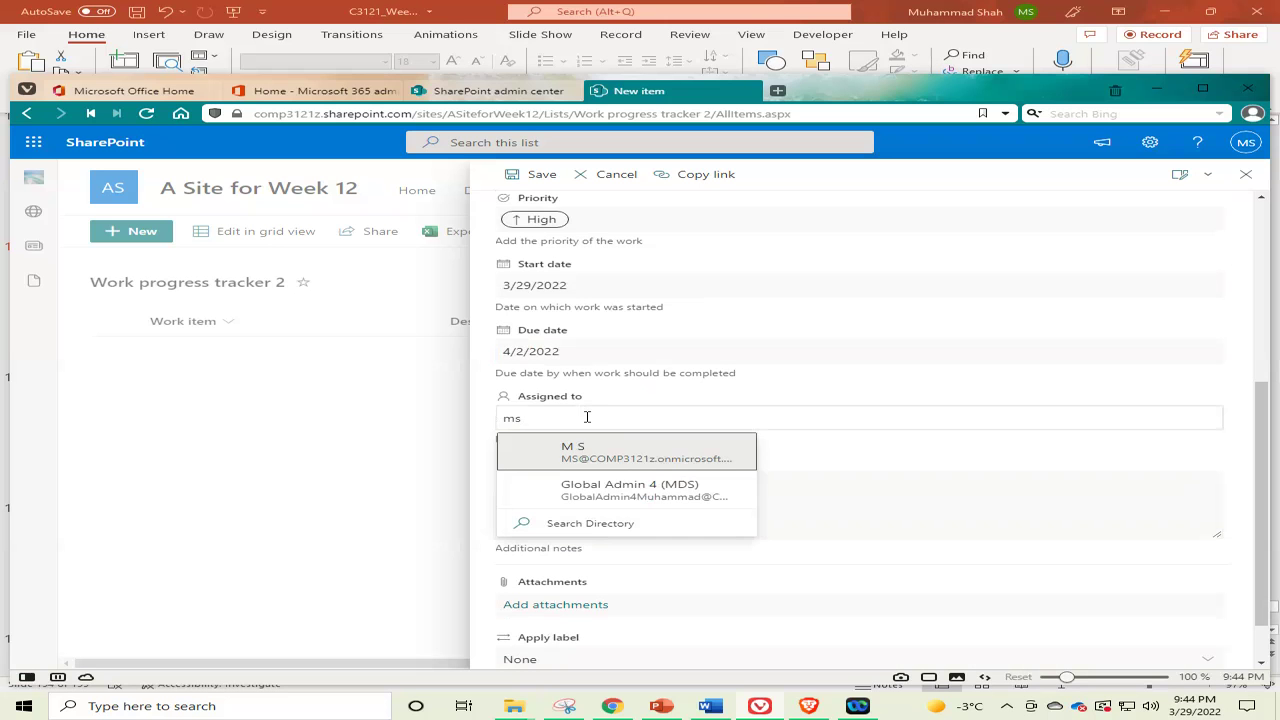
left_click(600, 451)
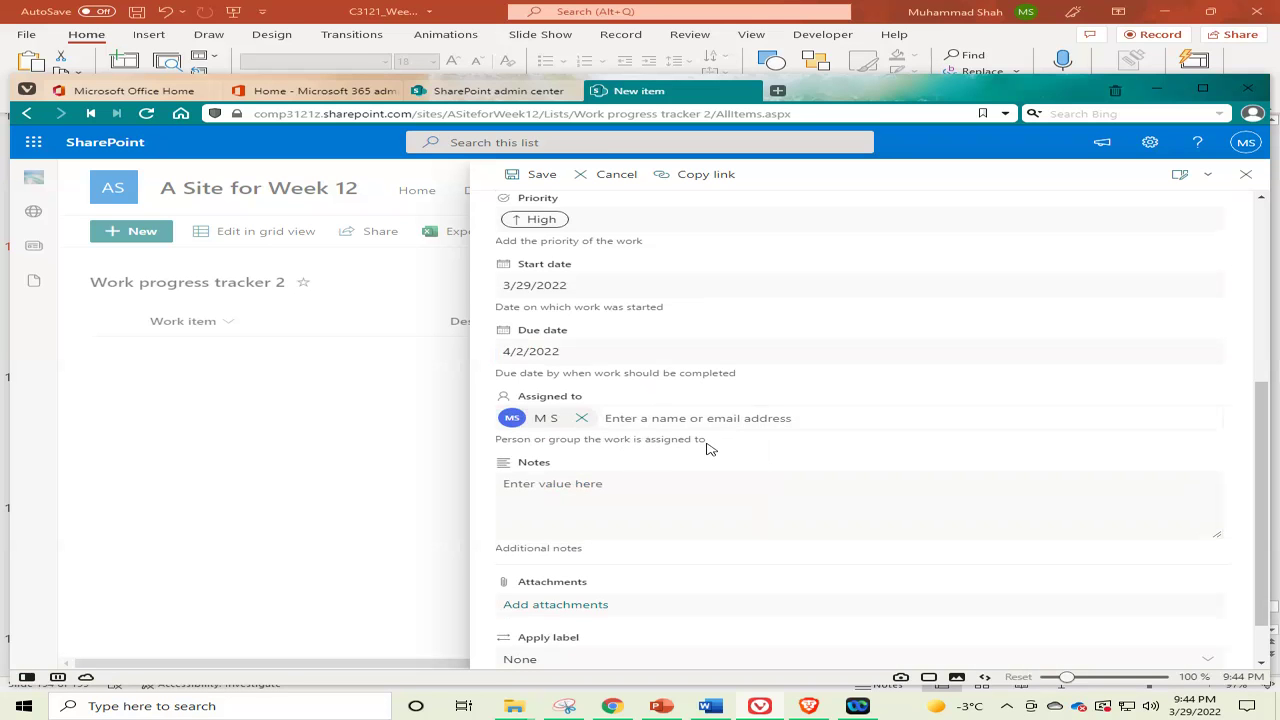
left_click(625, 484)
type("Project")
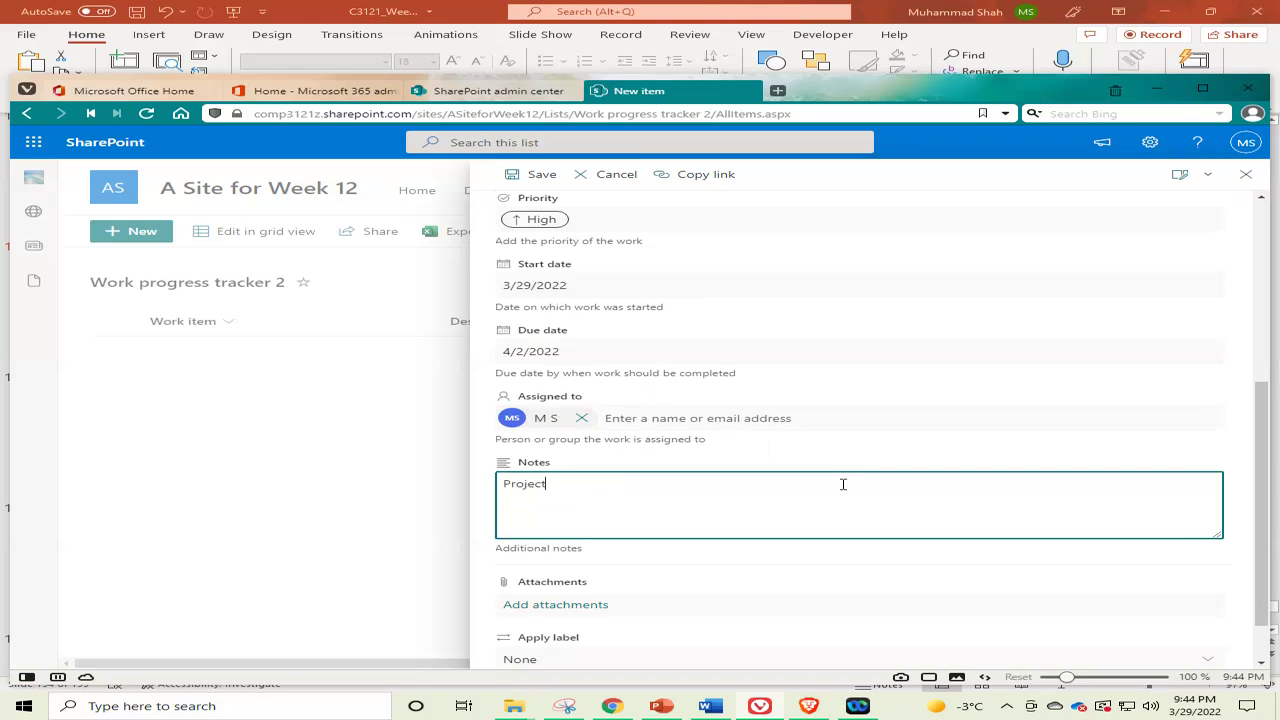
type(" task 16")
Step: Switch to the PowerPoint presentation and check the example slides for Project Task 16
left_click(666, 710)
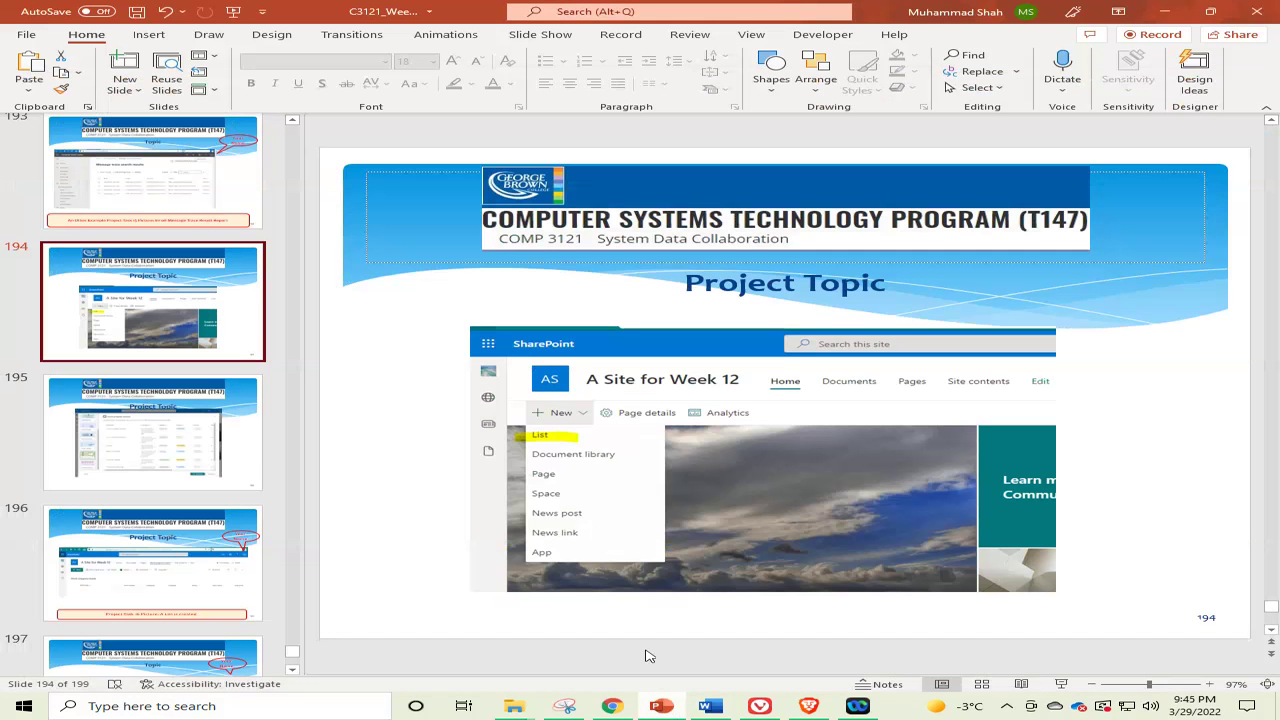
scroll(170, 470, "down", 3)
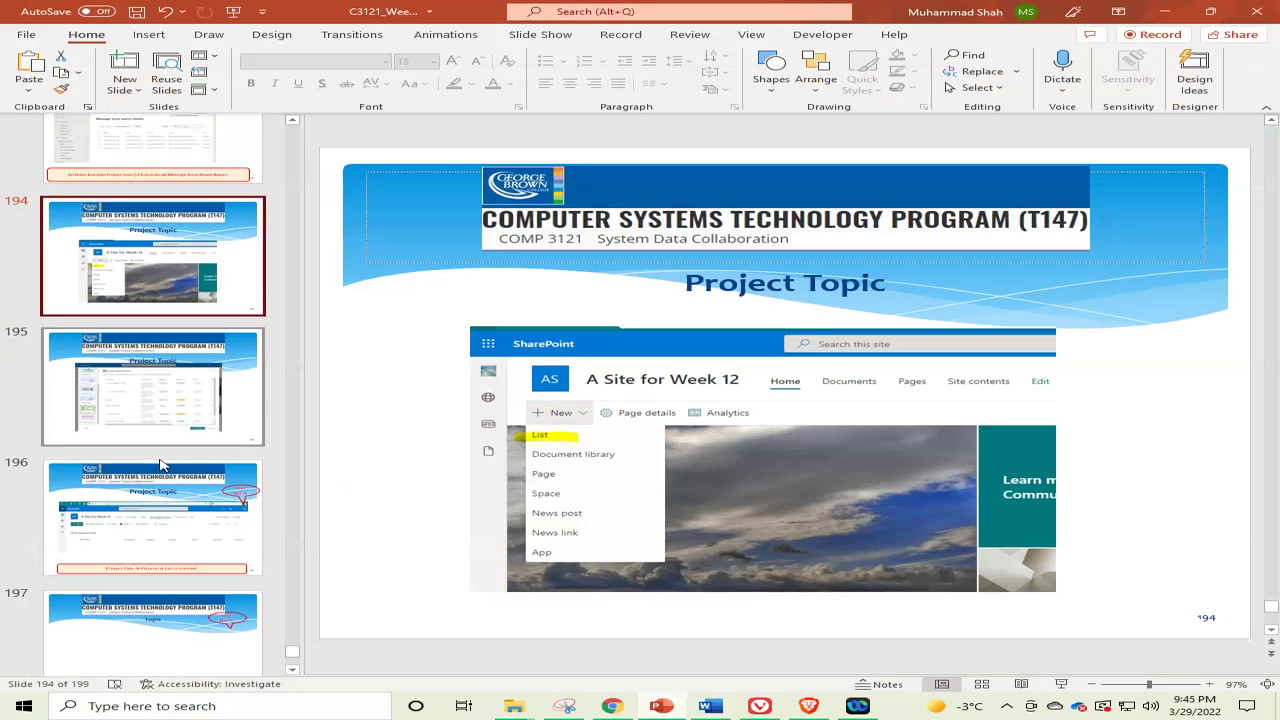
left_click(164, 461)
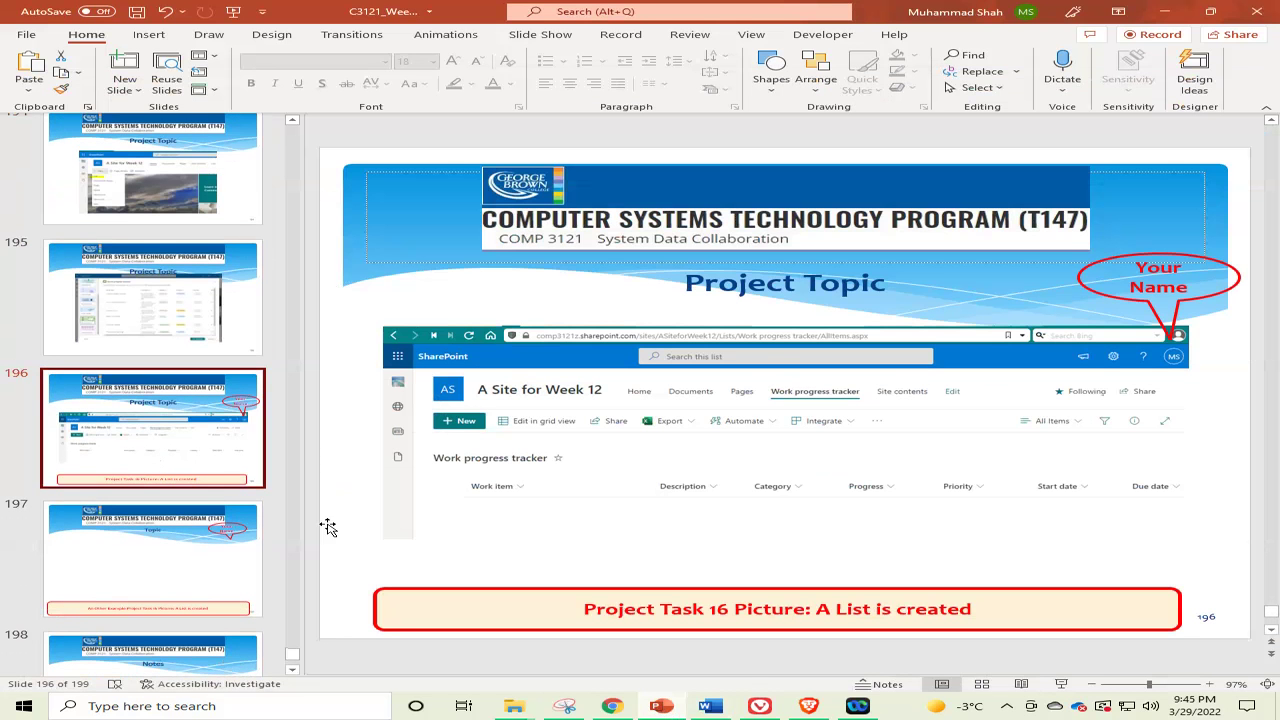
left_click(167, 210)
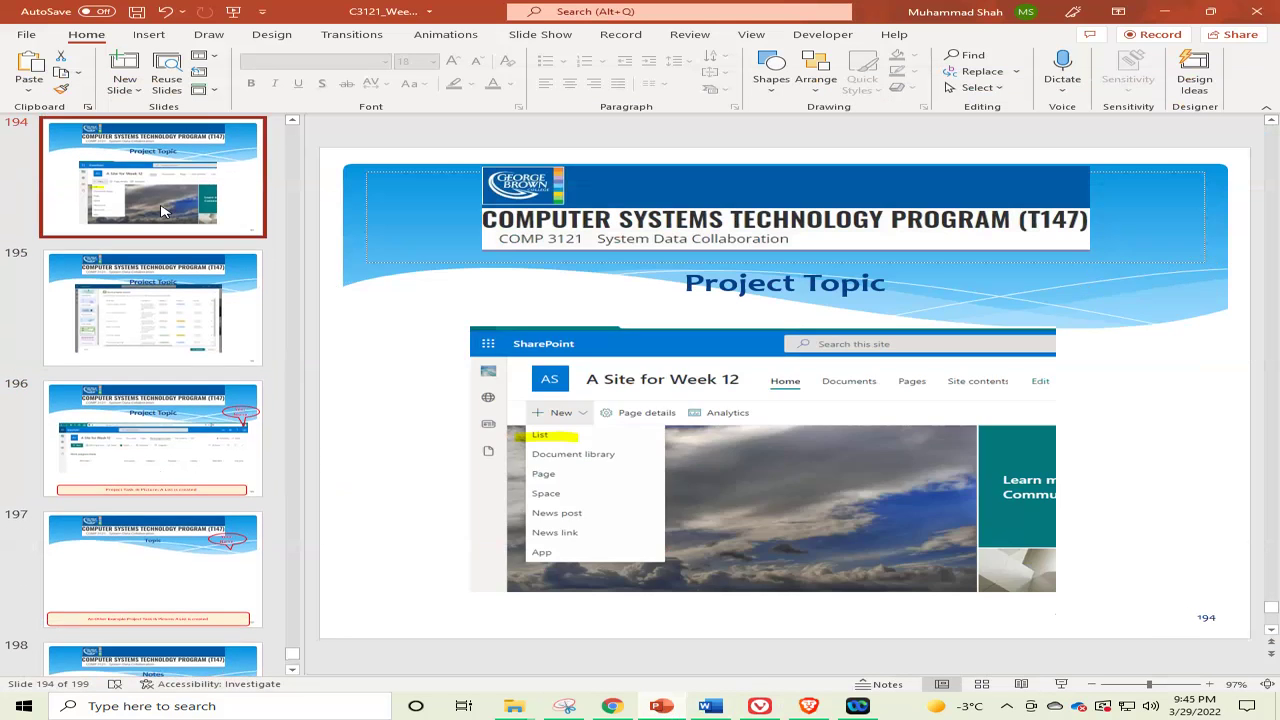
Step: Return to the SharePoint item form in the browser and save the new work item
left_click(670, 707)
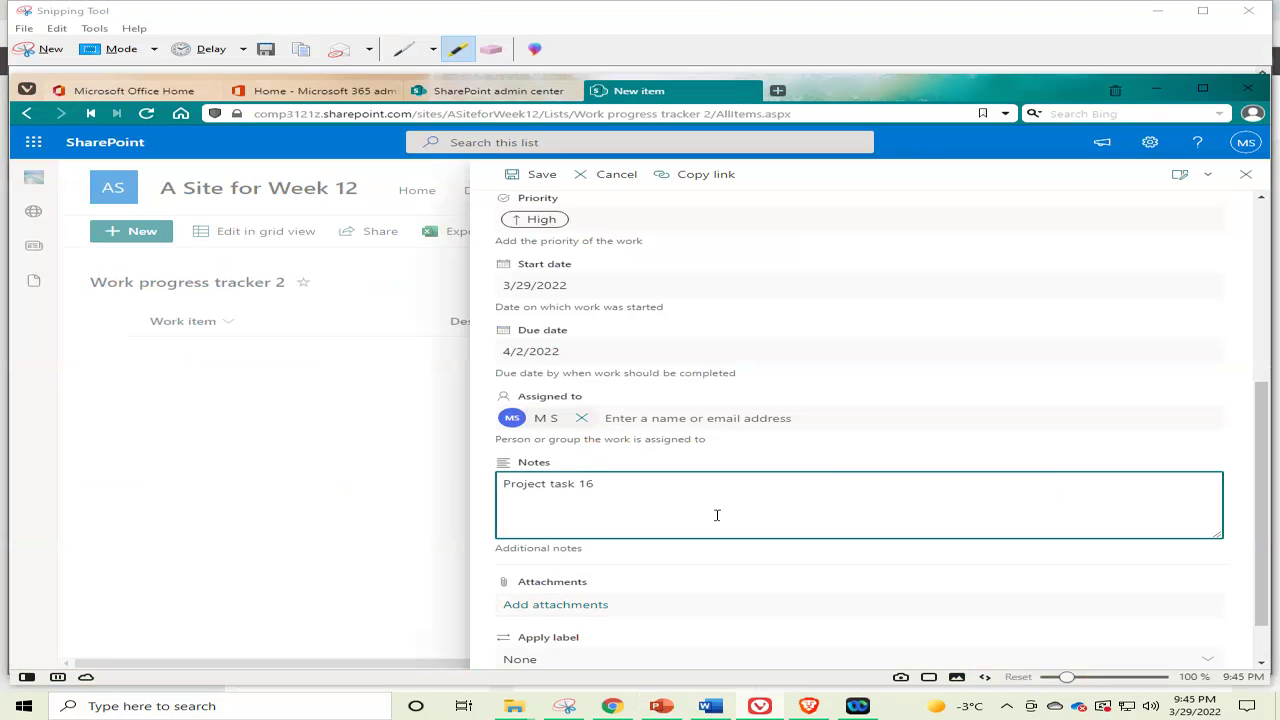
scroll(718, 516, "down", 1)
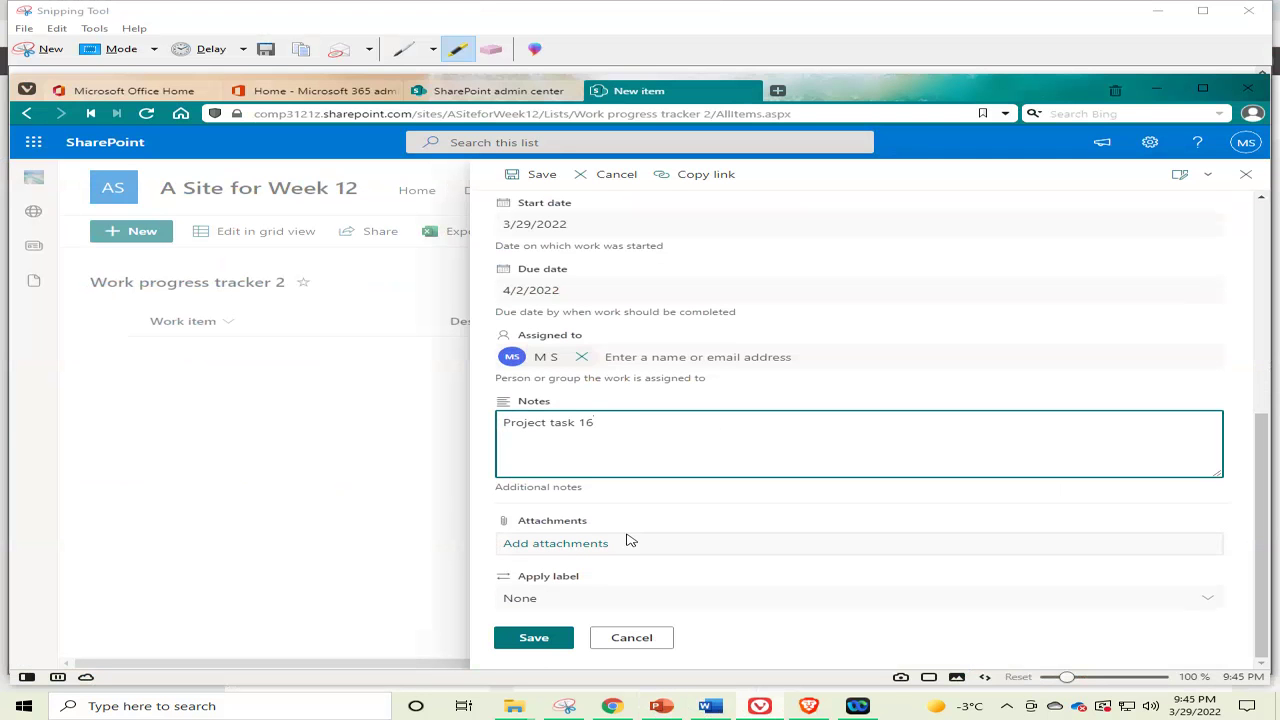
left_click(520, 644)
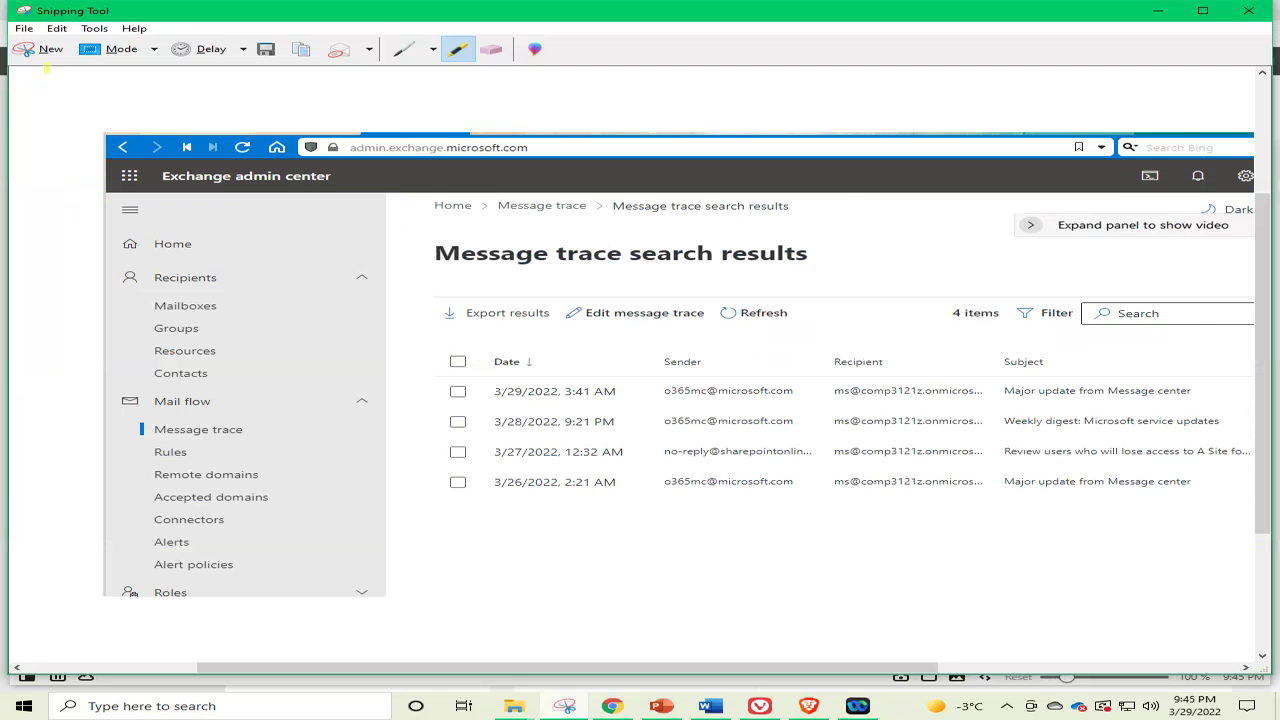
Step: Capture the upper part of the browser window with the Work progress tracker 2 list and its item using Snipping Tool
left_click(50, 58)
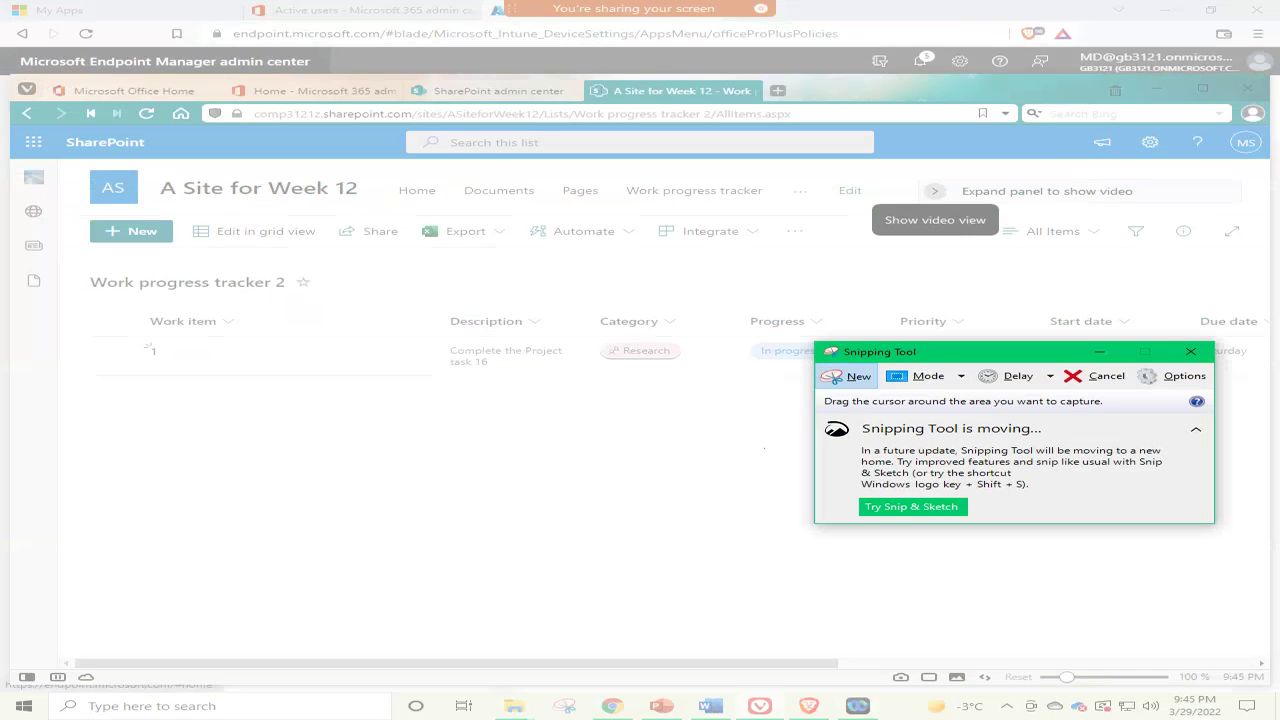
left_click(850, 376)
mouse_move(7, 71)
left_mouse_down()
mouse_move(1071, 391)
mouse_move(1274, 401)
left_mouse_up()
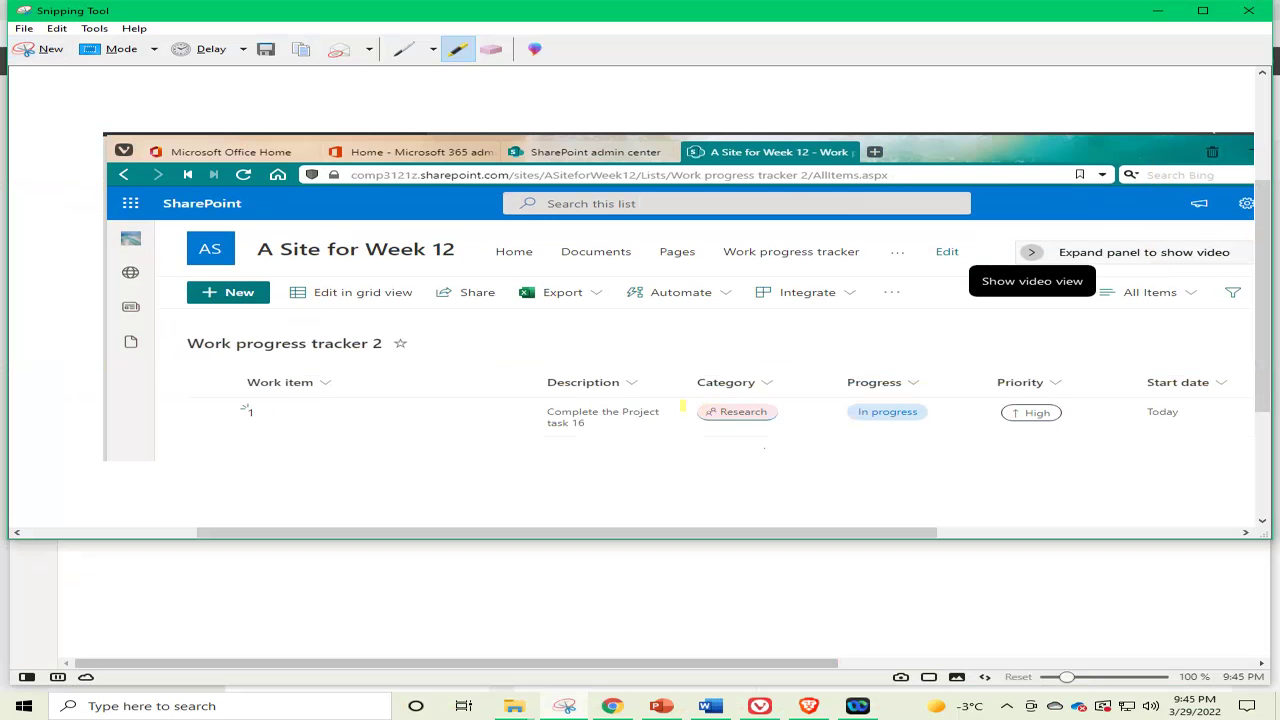
Step: Switch to PowerPoint and paste the list screenshot onto slide 197, the other example picture for Project Task 16
left_click(661, 706)
scroll(250, 418, "down", 3)
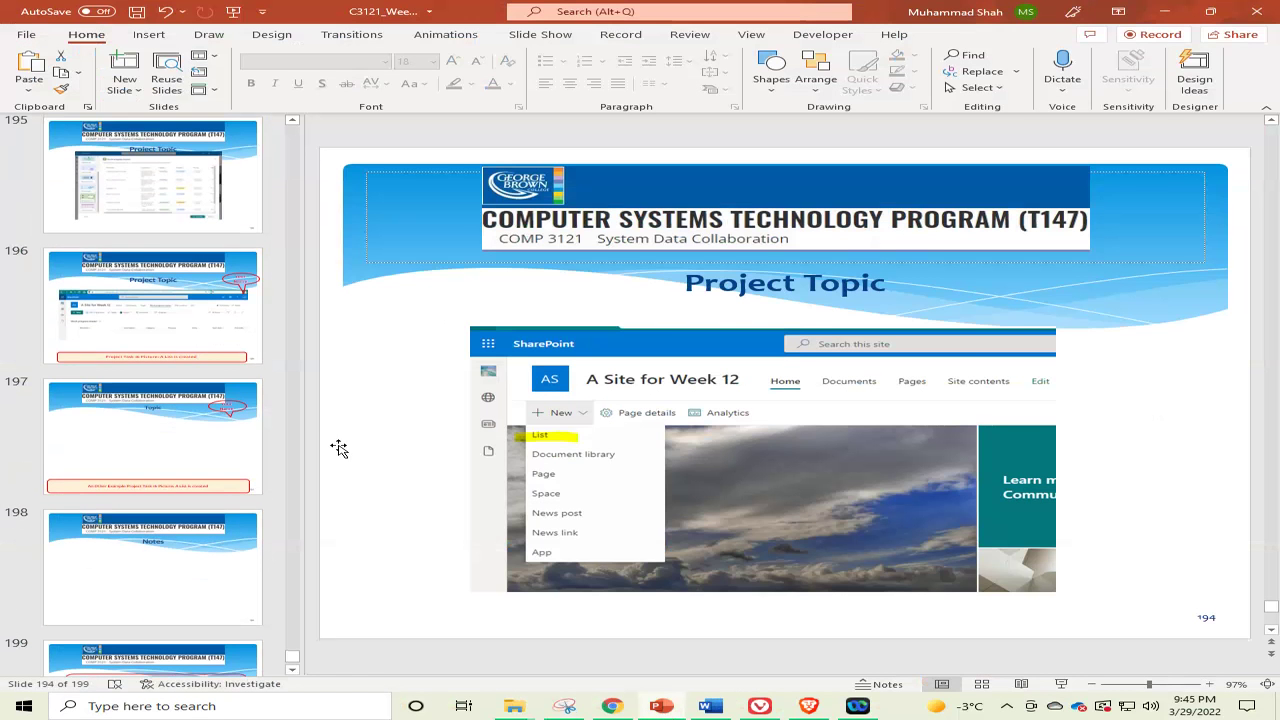
left_click(113, 290)
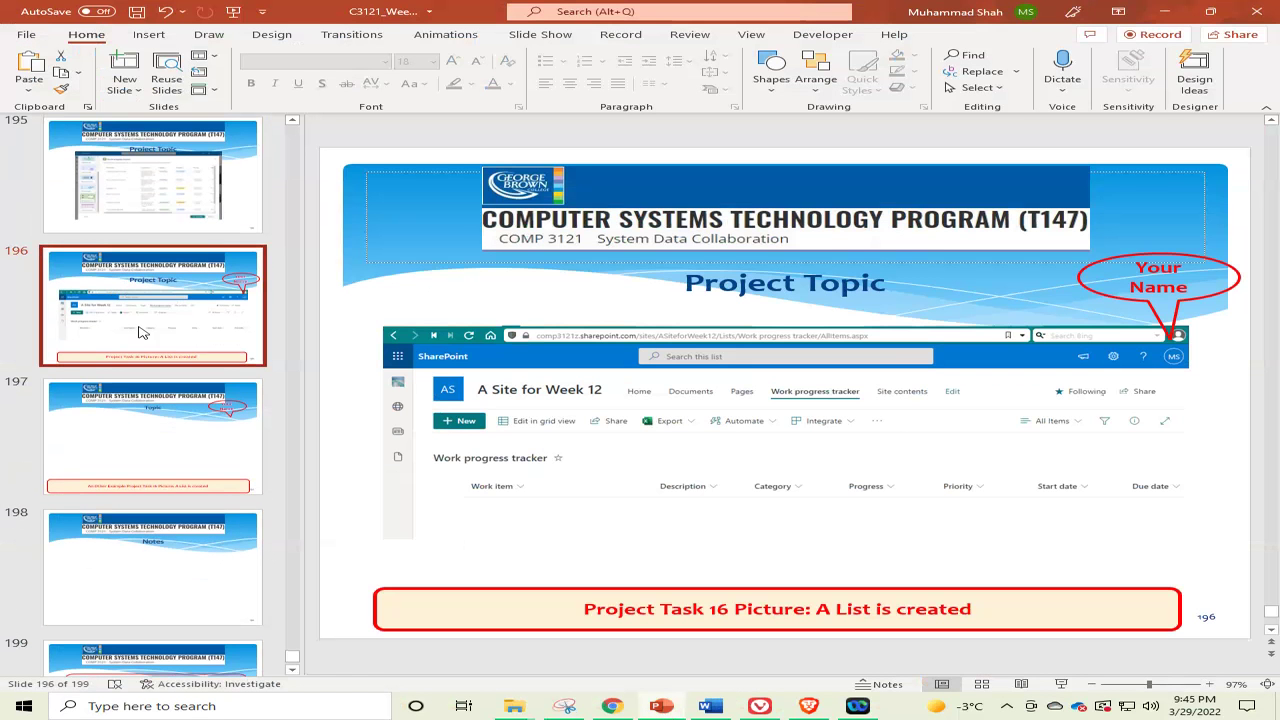
left_click(134, 437)
left_click(940, 385)
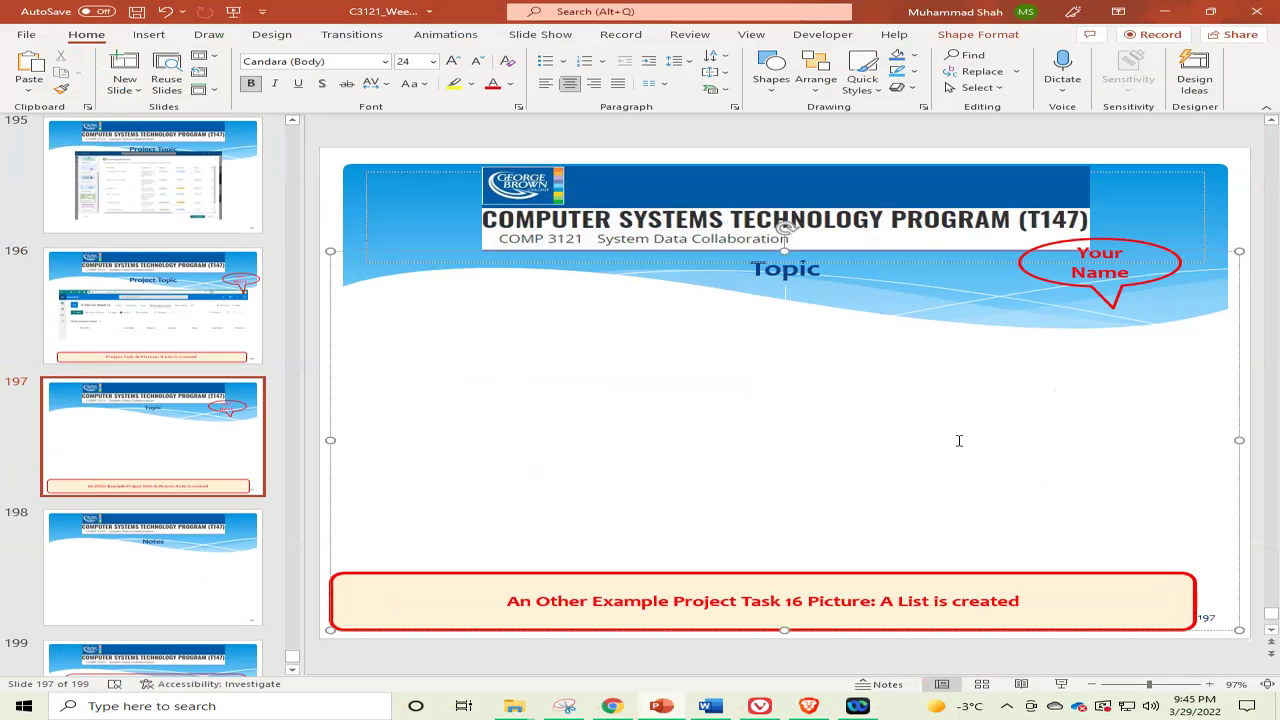
key("ctrl+v")
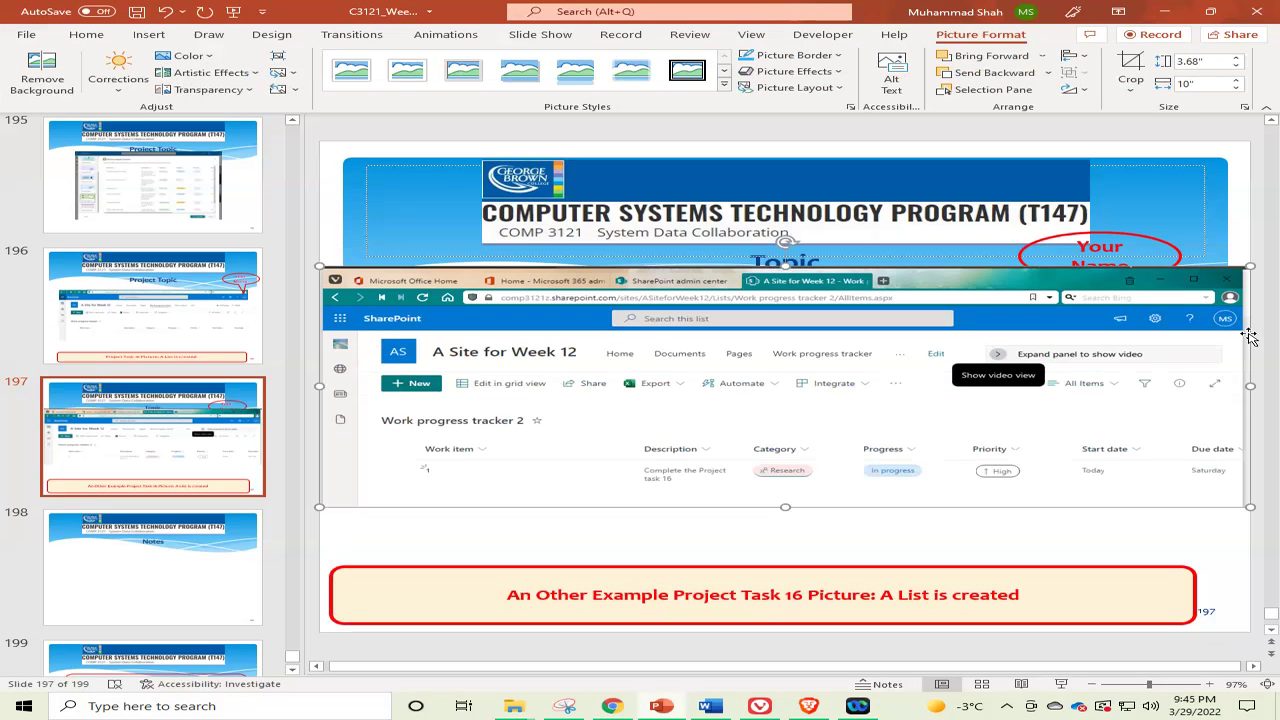
Step: Narrow the pasted screenshot to 9.25 inches and place it between the slide title area and the red-bordered caption
left_click_drag(1252, 385, 1180, 381)
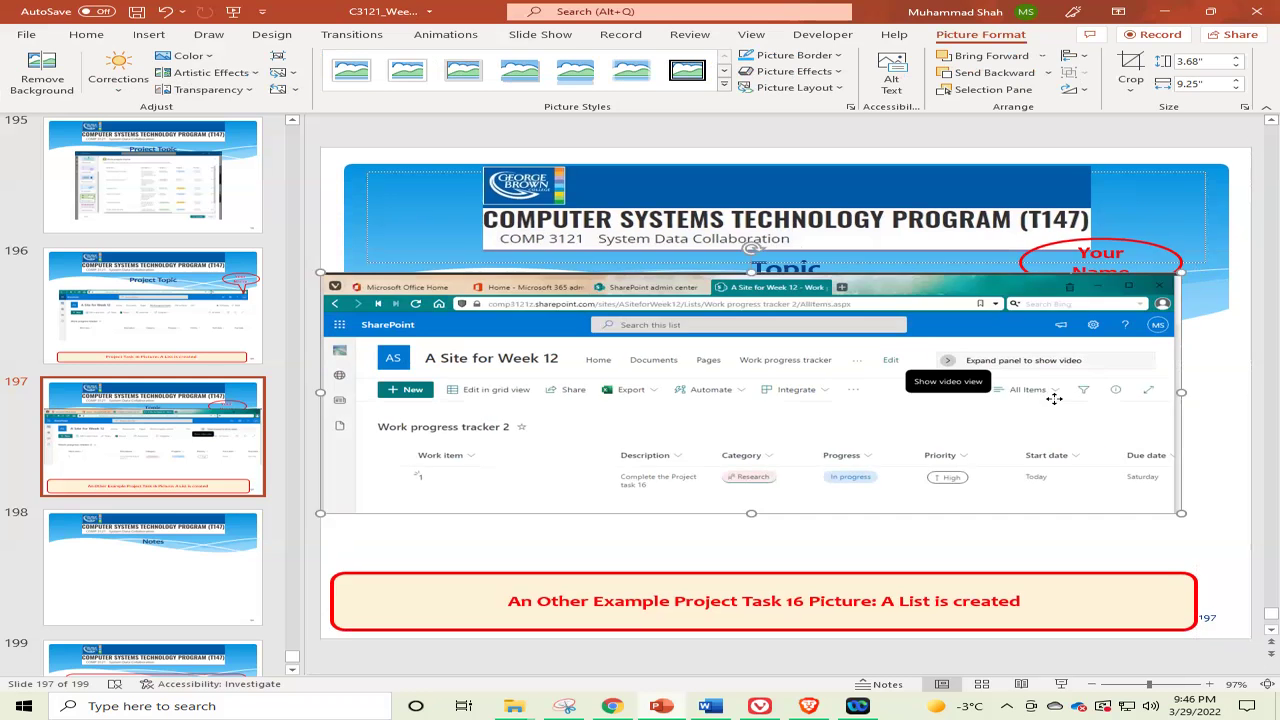
left_click_drag(1051, 397, 1075, 431)
Step: Point the name callout's tail at the account avatar in the slide 197 screenshot and bring the callout to the front
left_click(1103, 292)
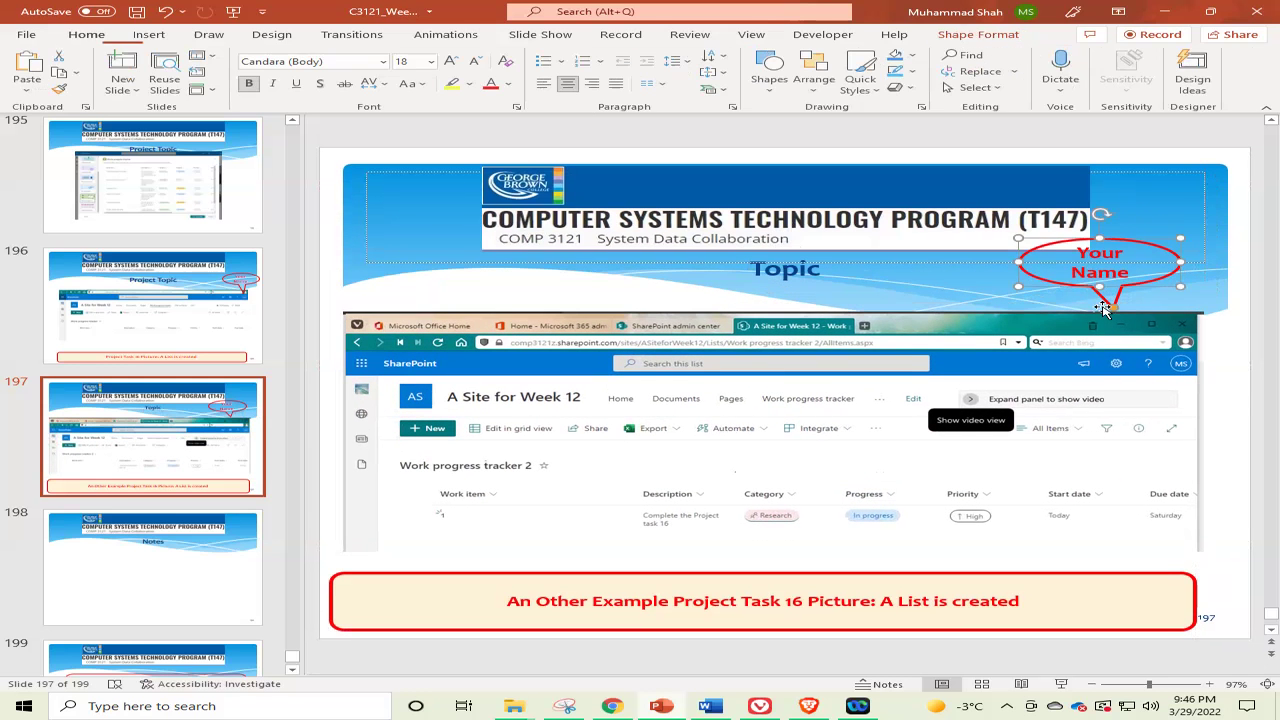
left_click_drag(1113, 307, 1145, 295)
right_click(1140, 290)
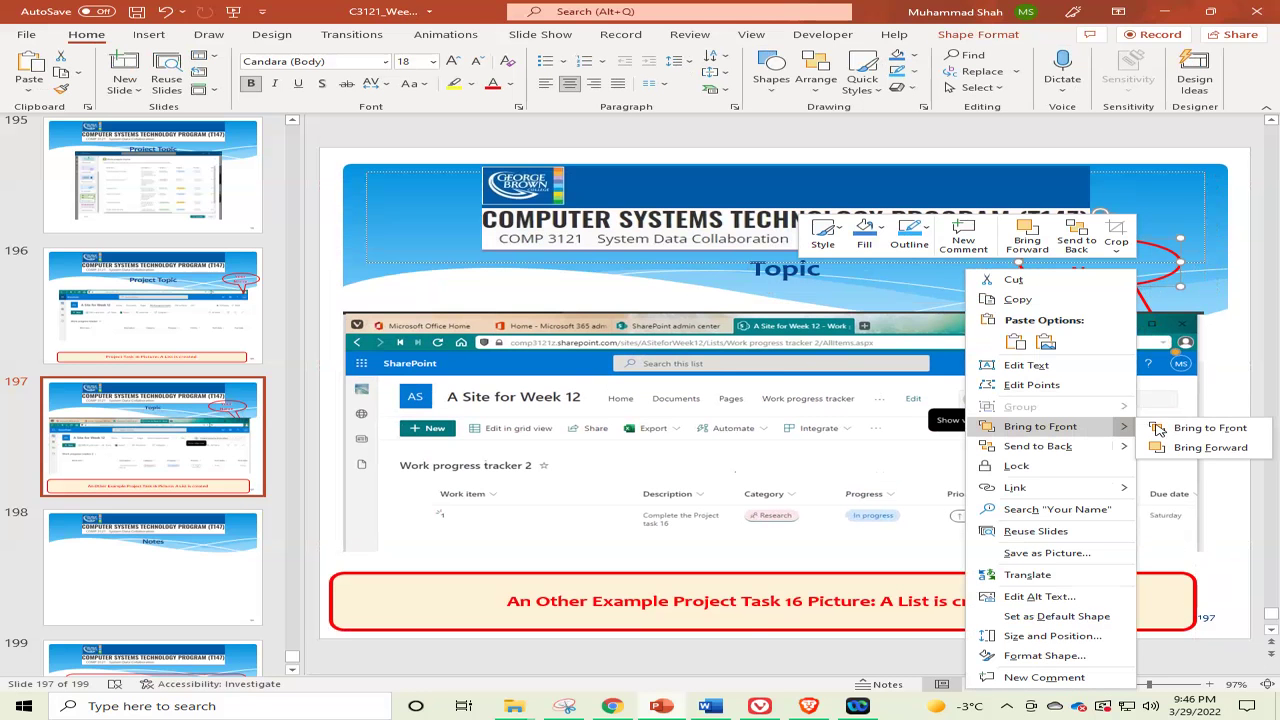
left_click(1158, 428)
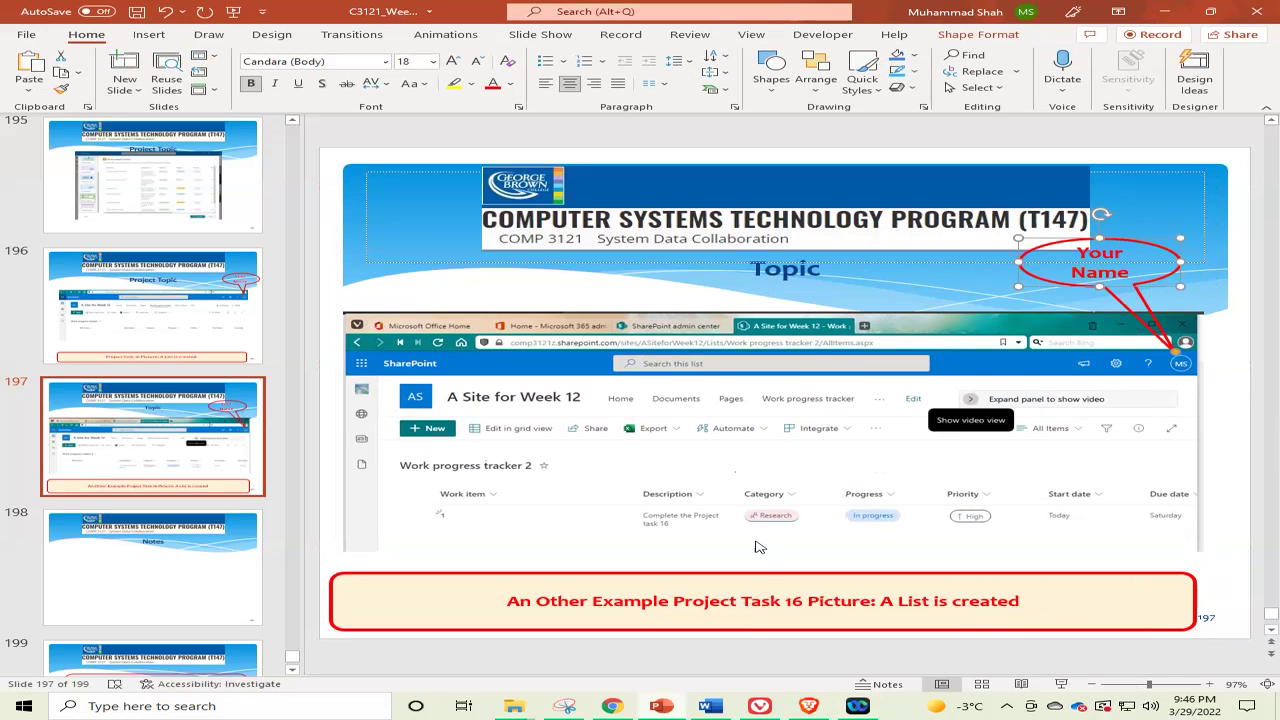
left_click(650, 468)
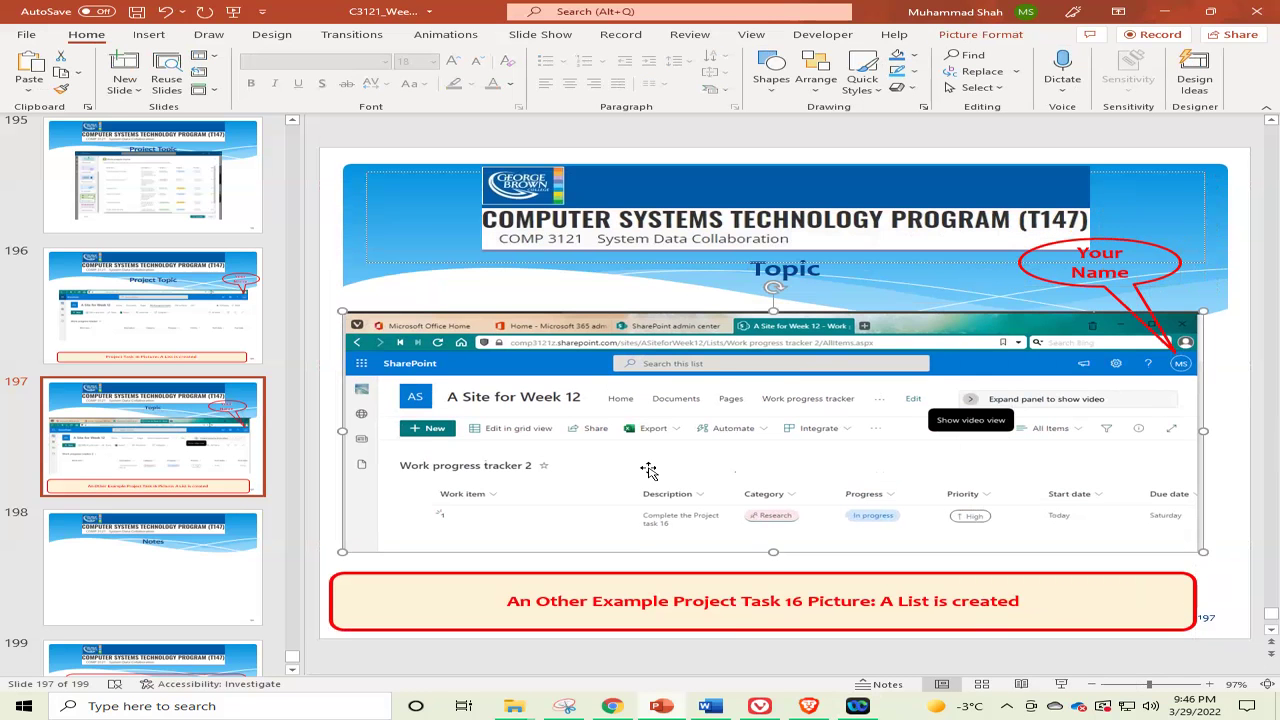
left_click(818, 598)
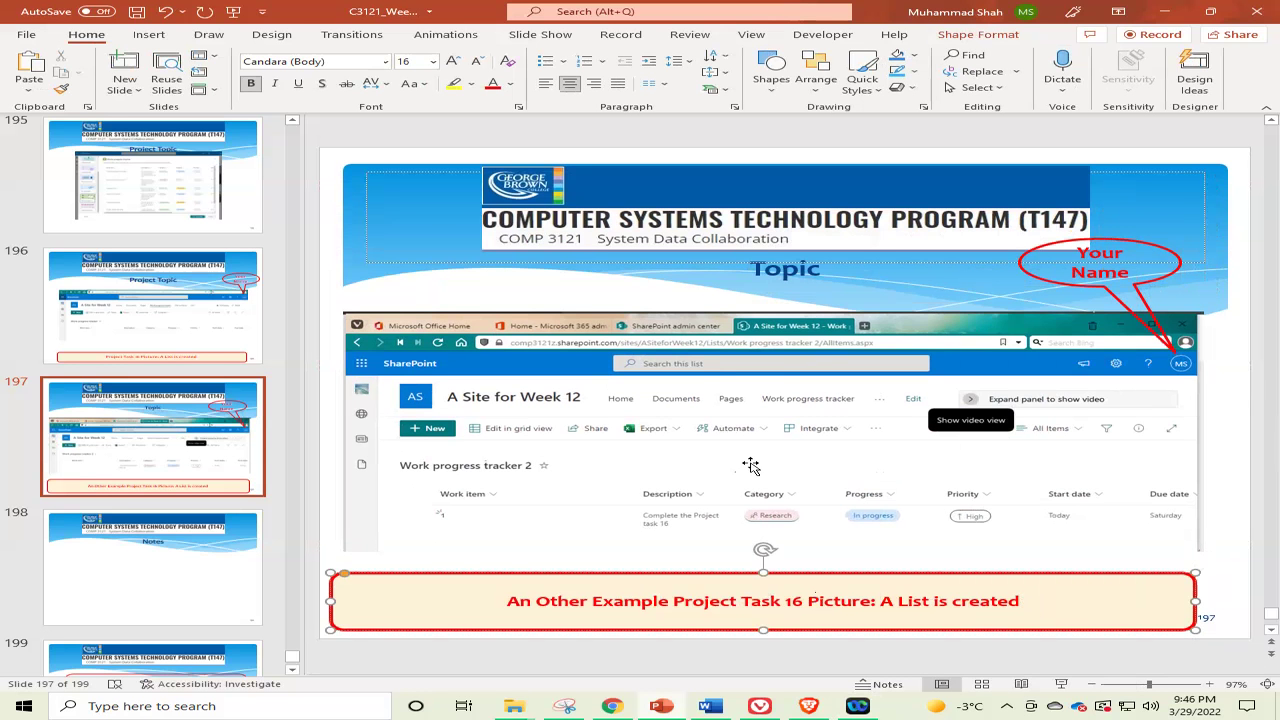
key("Right")
key("Right")
key("Right")
key("Right")
key("Right")
key("Right")
key("Right")
key("Right")
Step: Switch to the browser and review the A Site for Week 12 home page, its new-content options and the Work progress tracker 2 list
left_click(565, 707)
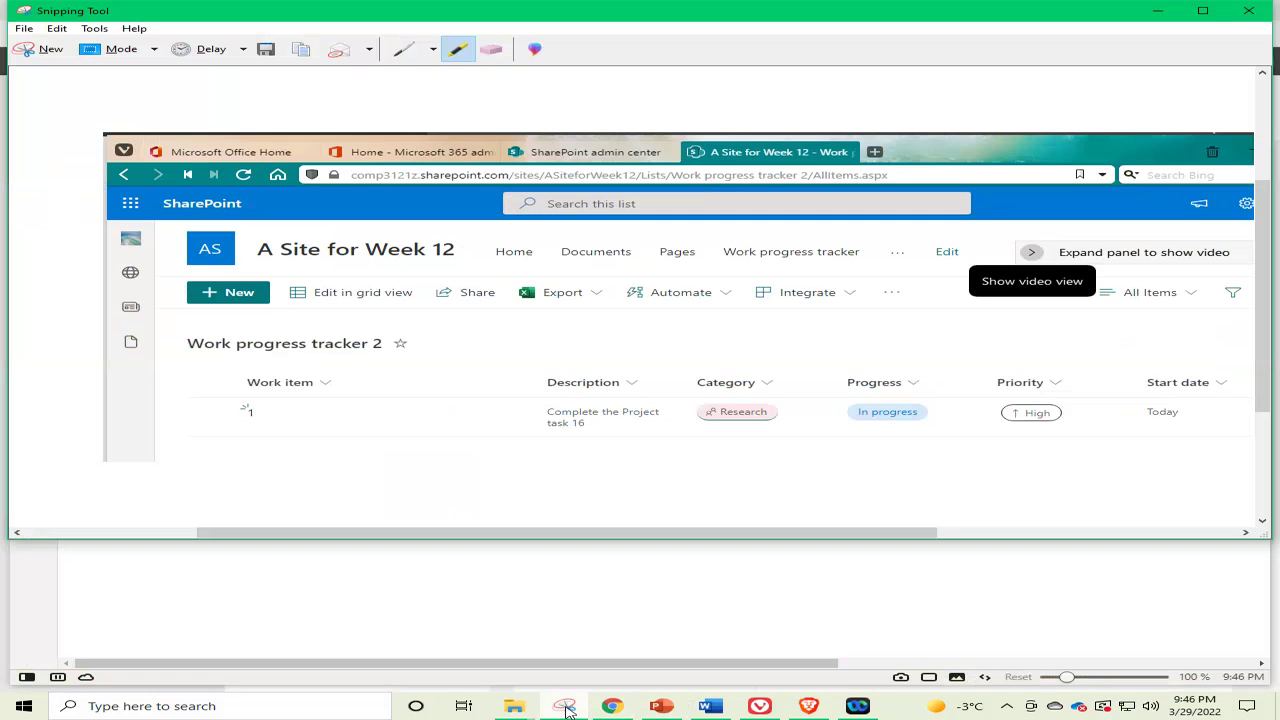
left_click(565, 707)
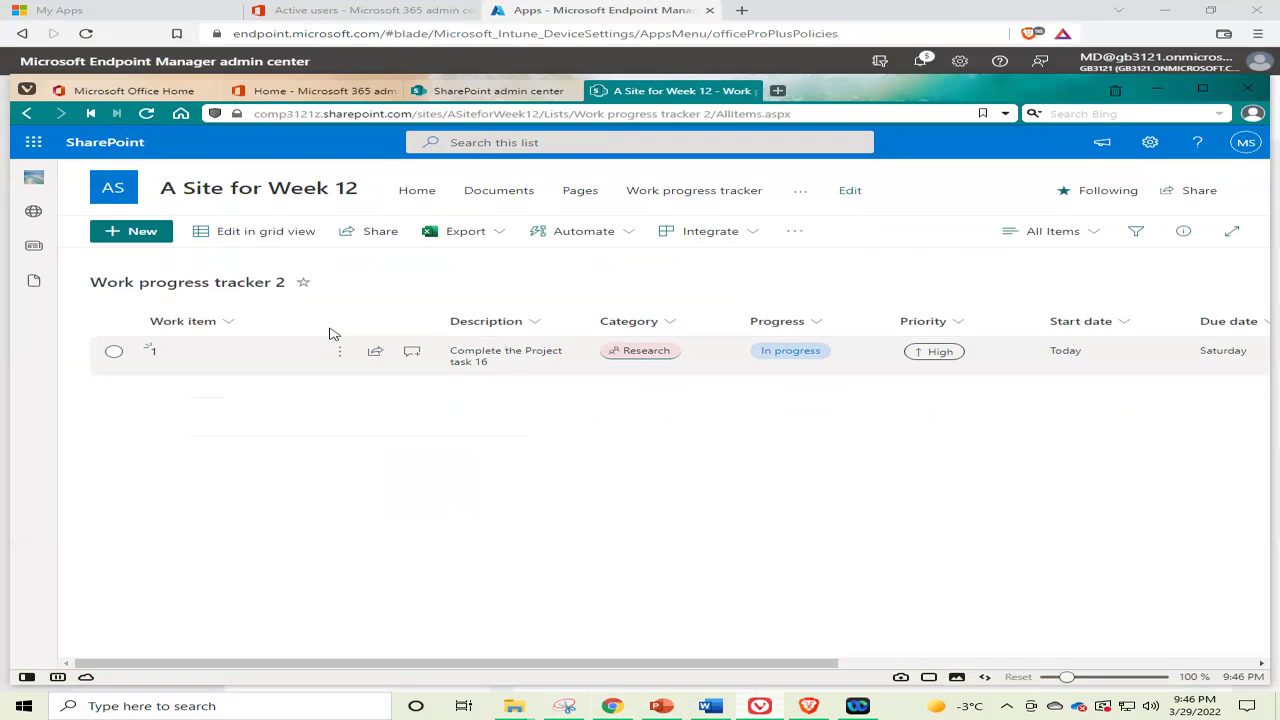
left_click(496, 90)
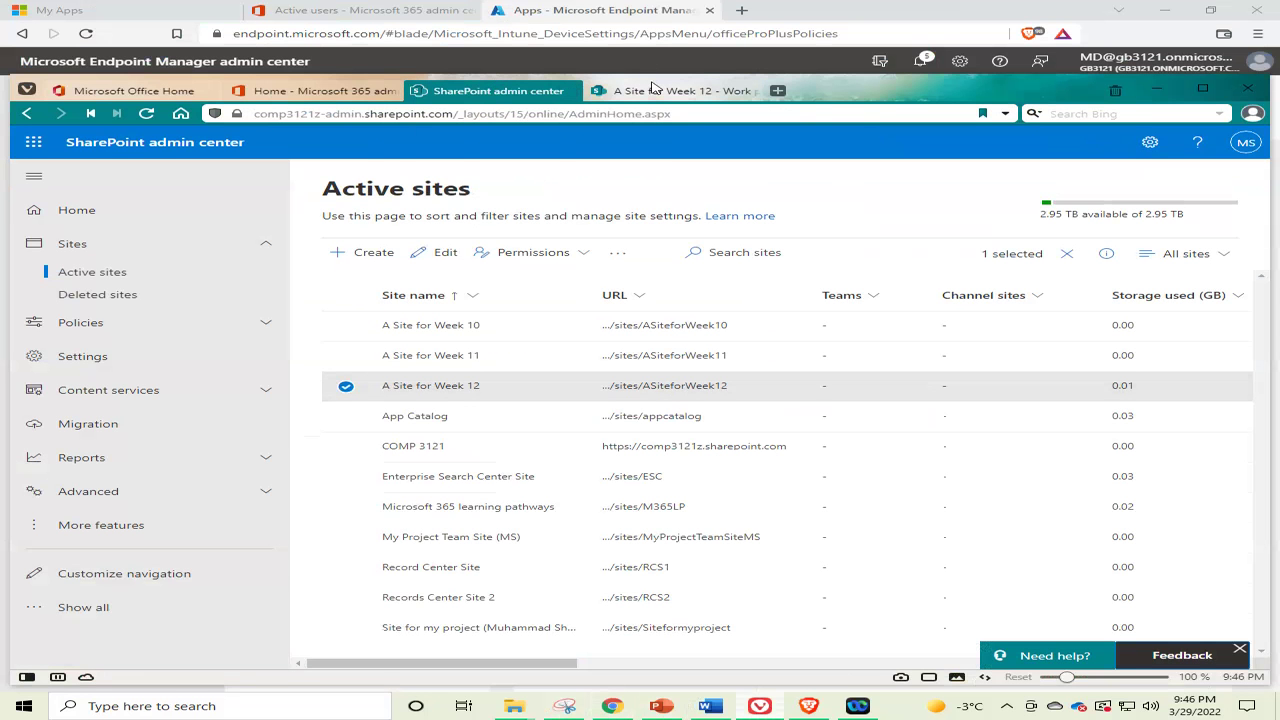
left_click(700, 90)
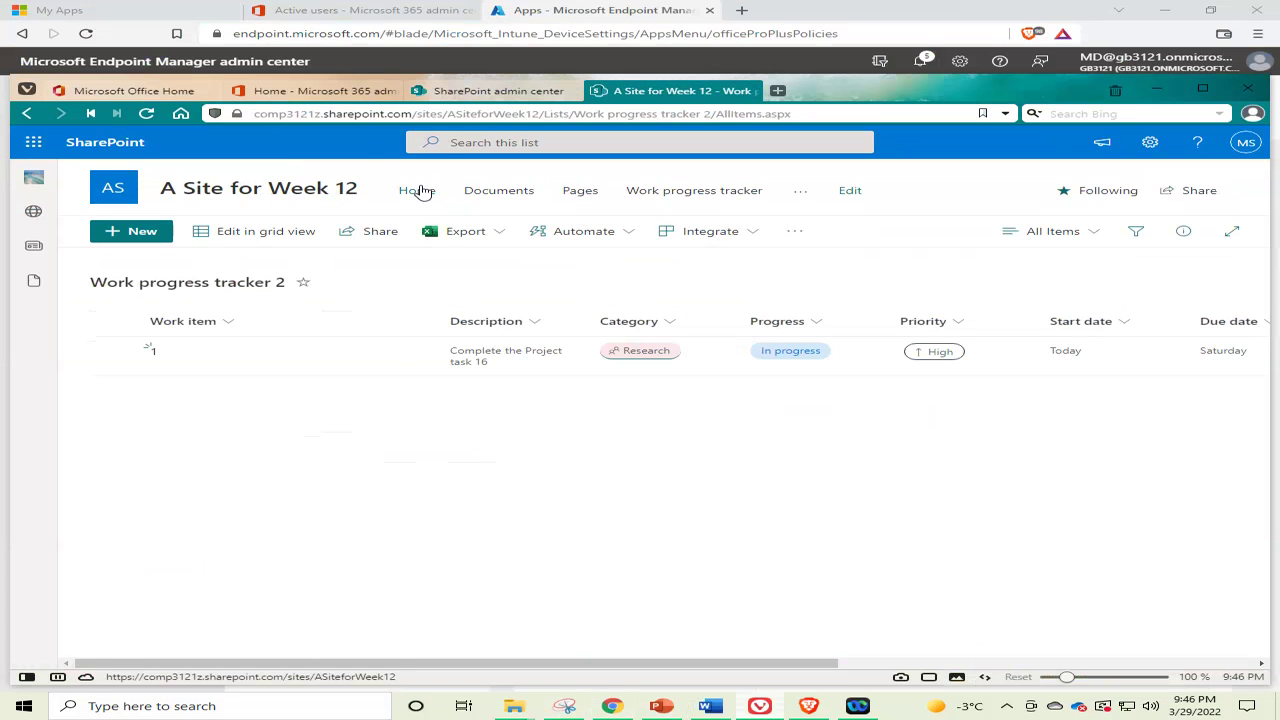
left_click(418, 190)
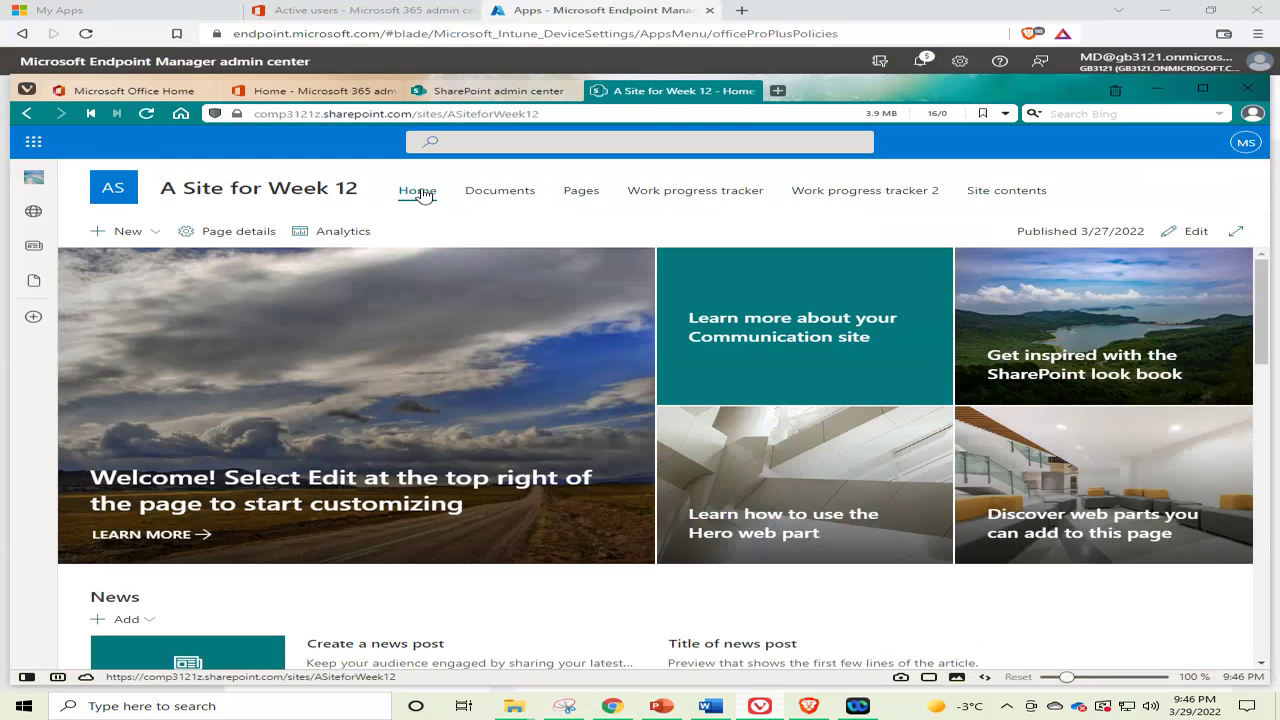
left_click(155, 231)
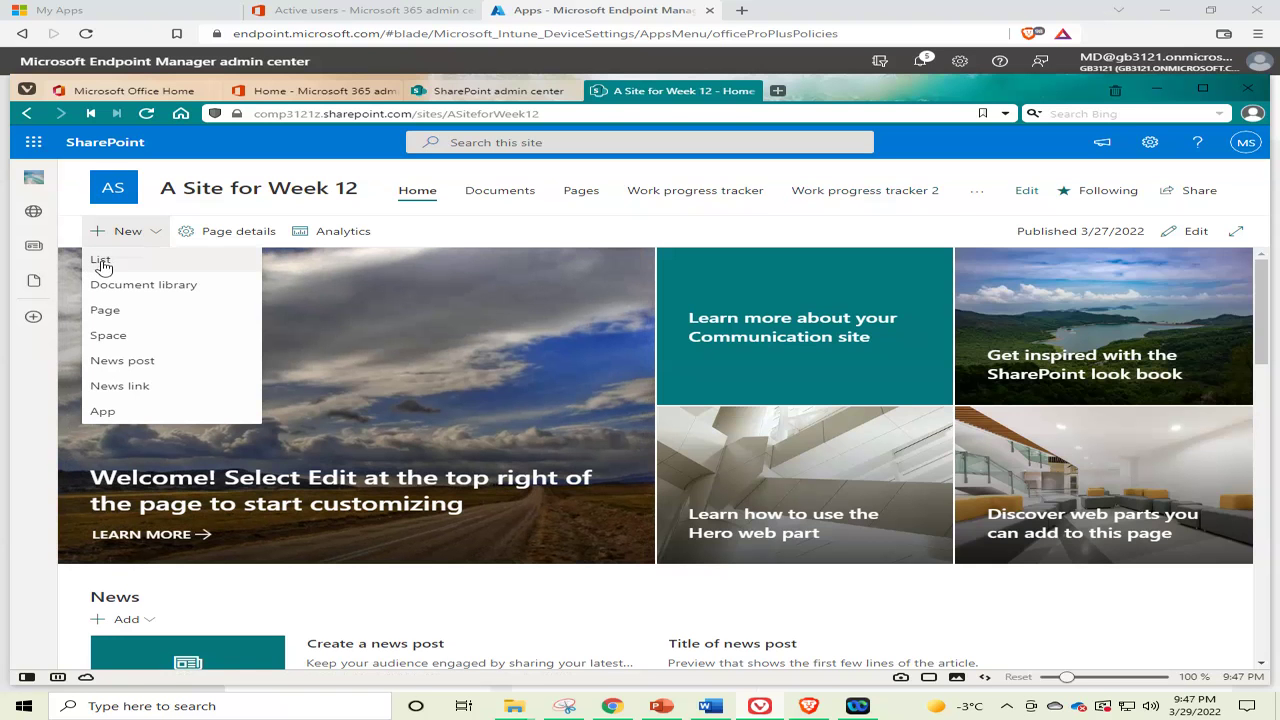
left_click(848, 196)
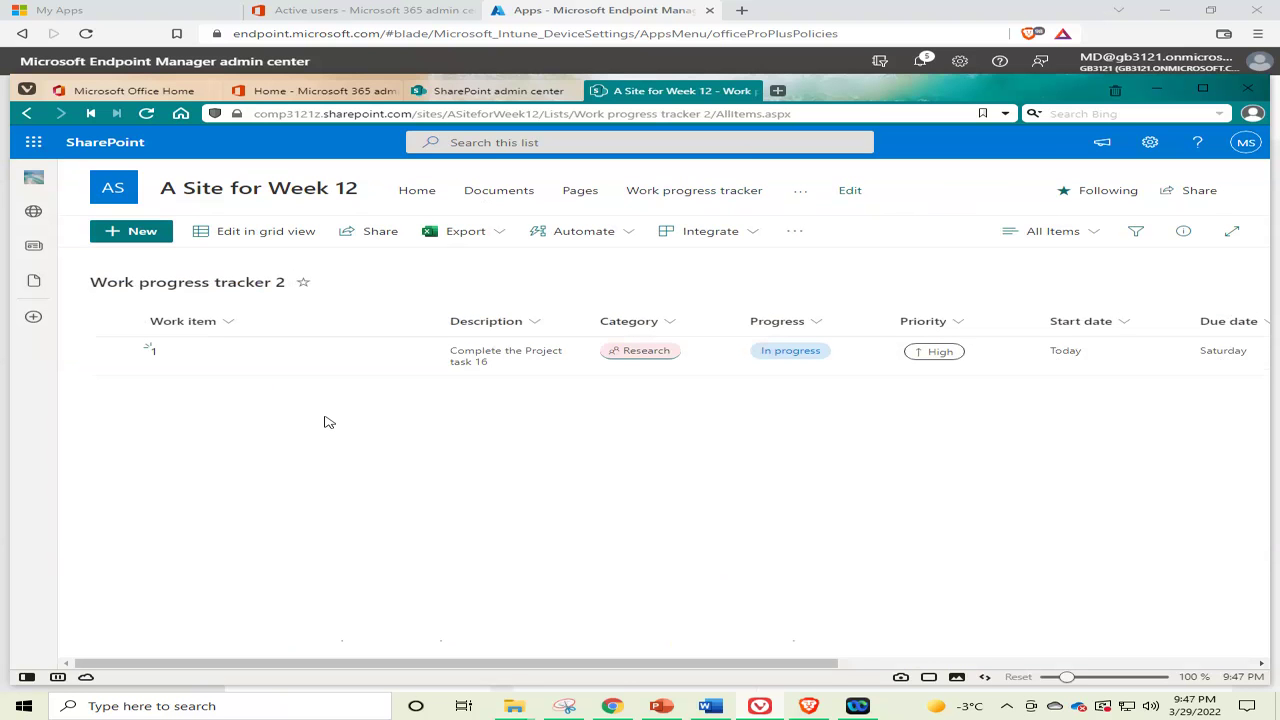
Step: Switch back to PowerPoint and select slide 197 among the slide thumbnails
left_click(662, 706)
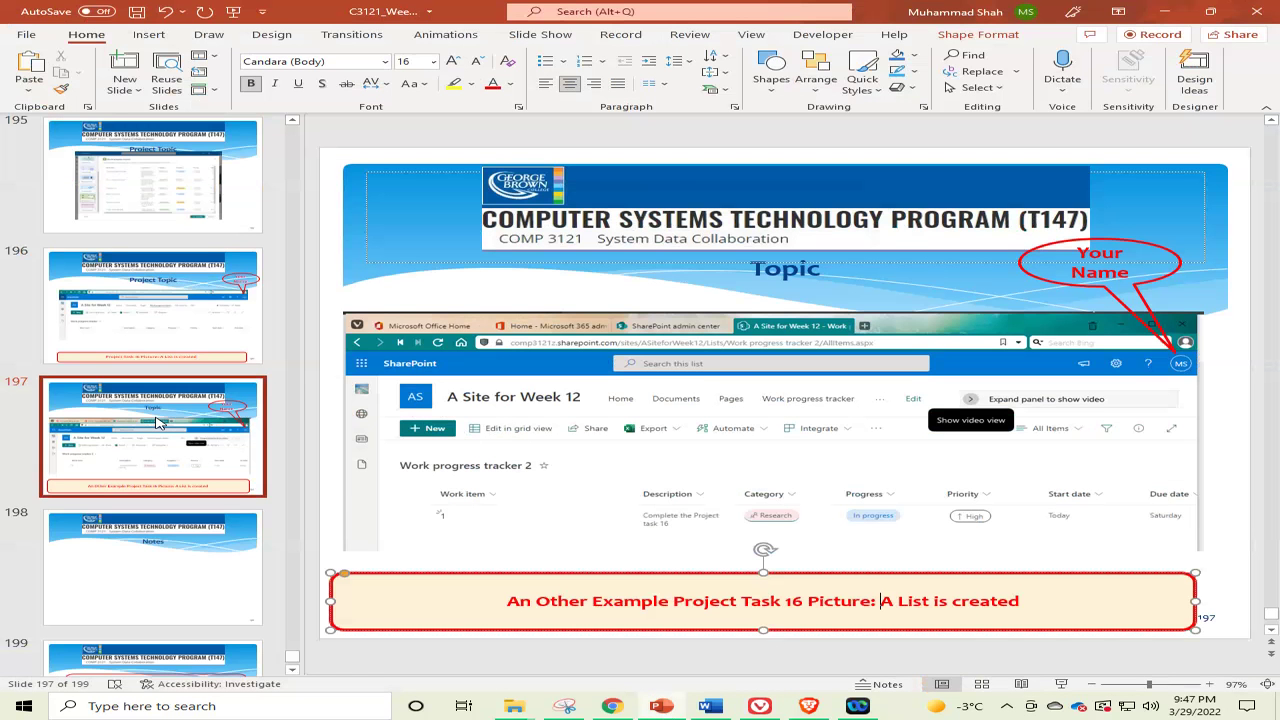
scroll(160, 423, "down", 1)
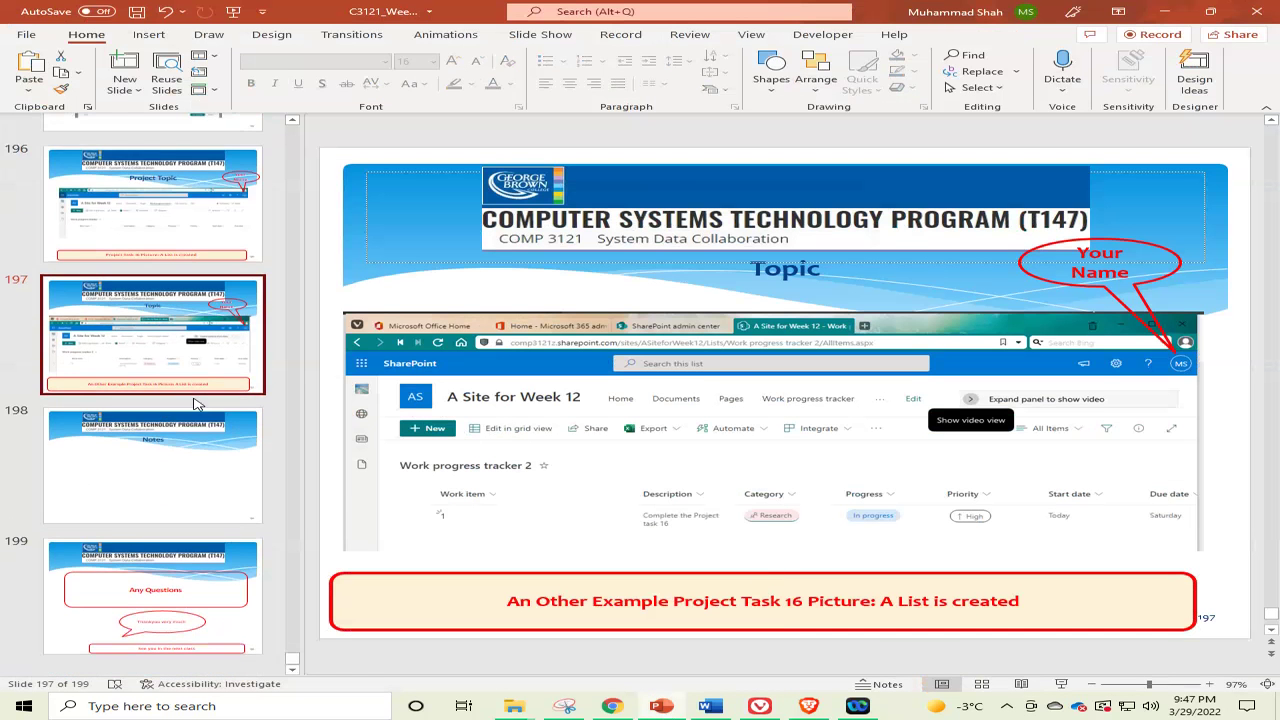
left_click(187, 377)
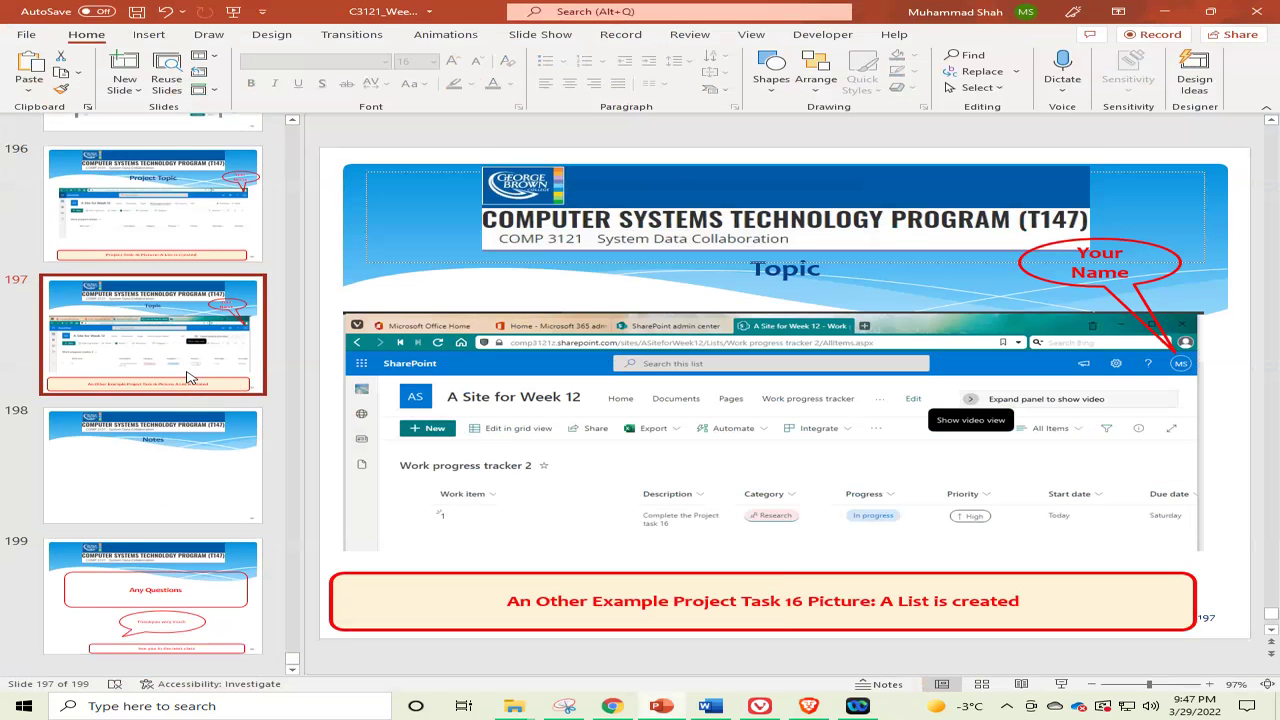